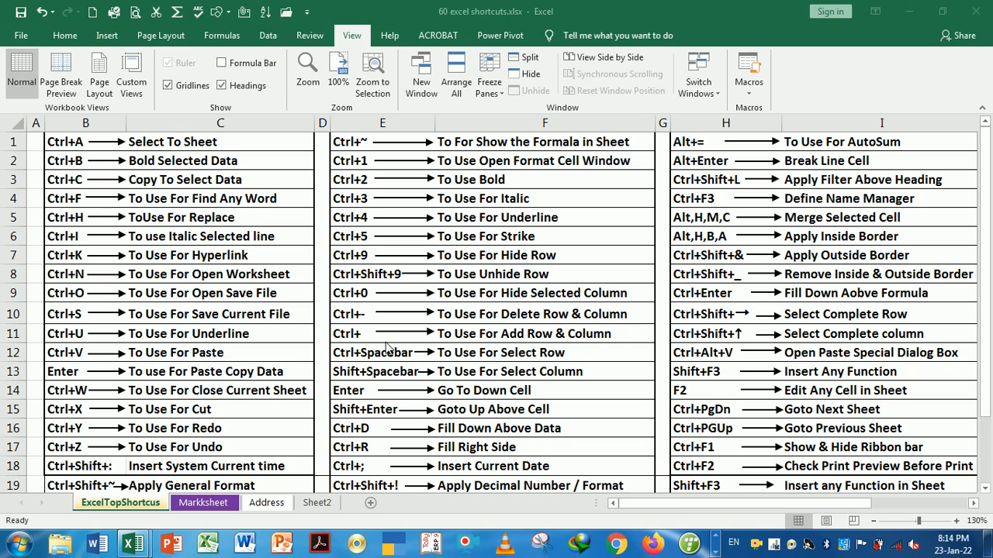
# Switch to the Markksheet sheet and pick a cell inside the marks table
pyautogui.click(224, 147)
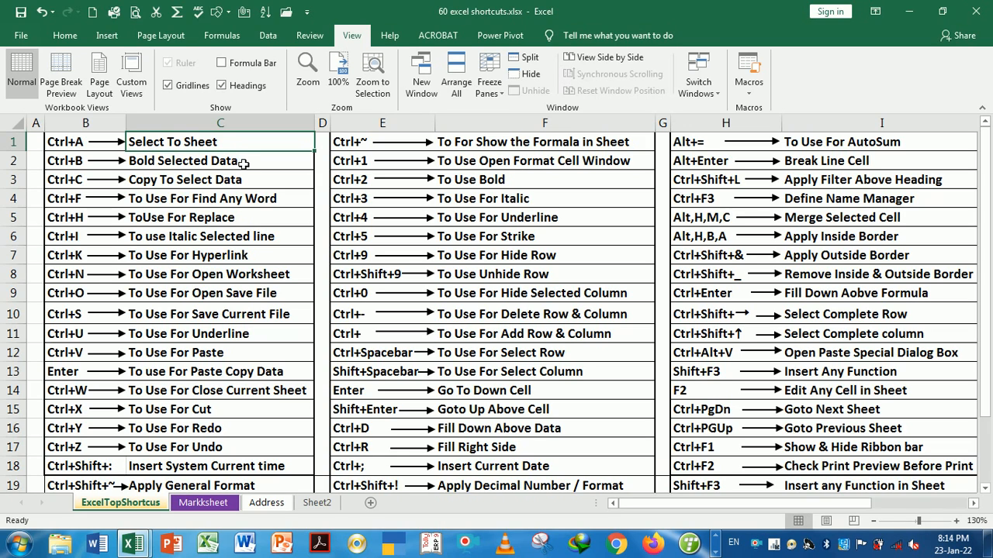
pyautogui.click(217, 501)
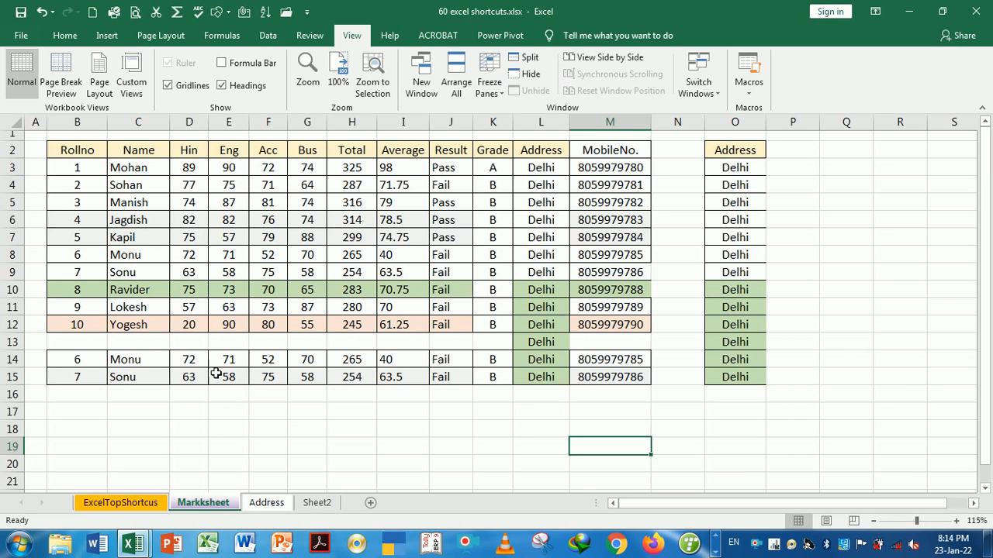
pyautogui.click(240, 220)
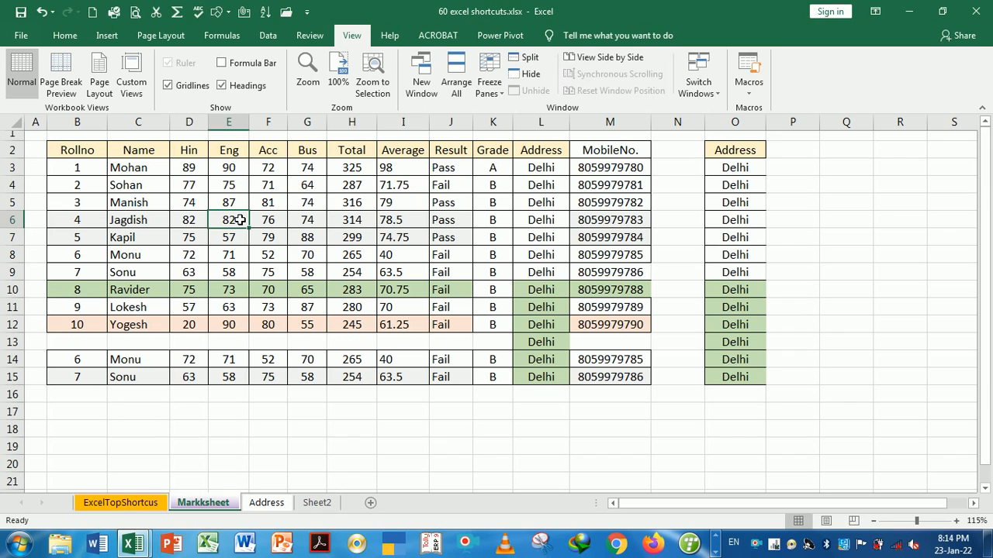
# Select the marks table, then the whole sheet, with Ctrl+A, and reselect just the table
pyautogui.hotkey('ctrl', 'a')
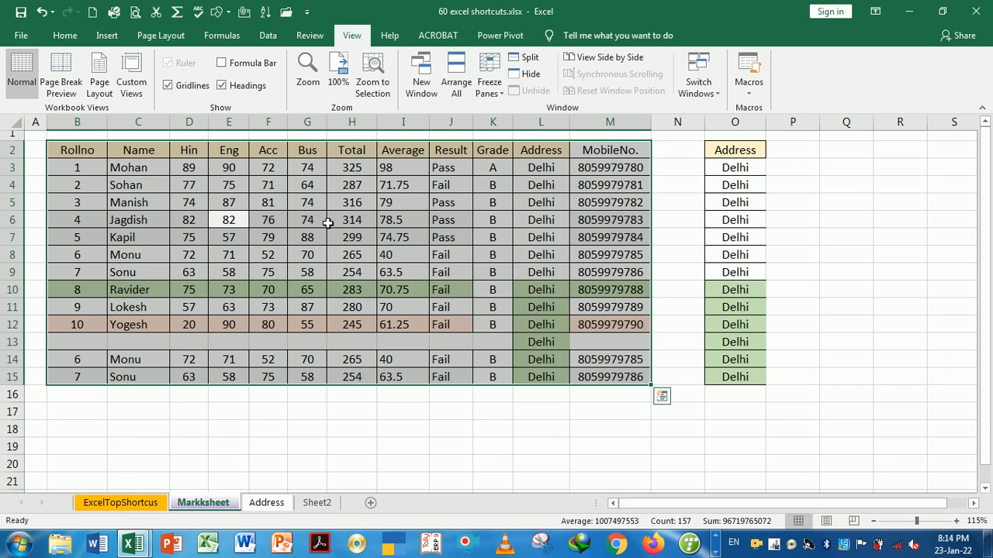
pyautogui.hotkey('ctrl', 'a')
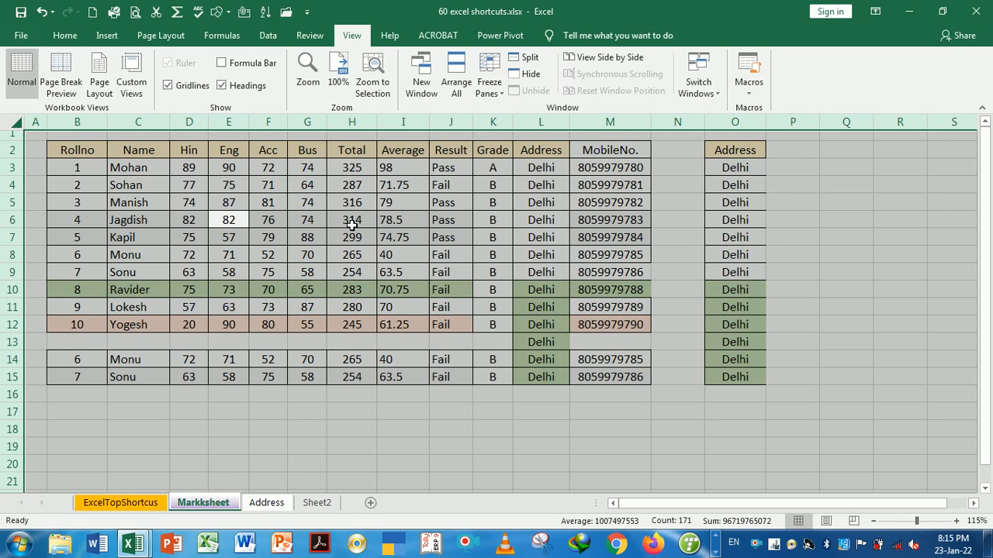
pyautogui.click(352, 224)
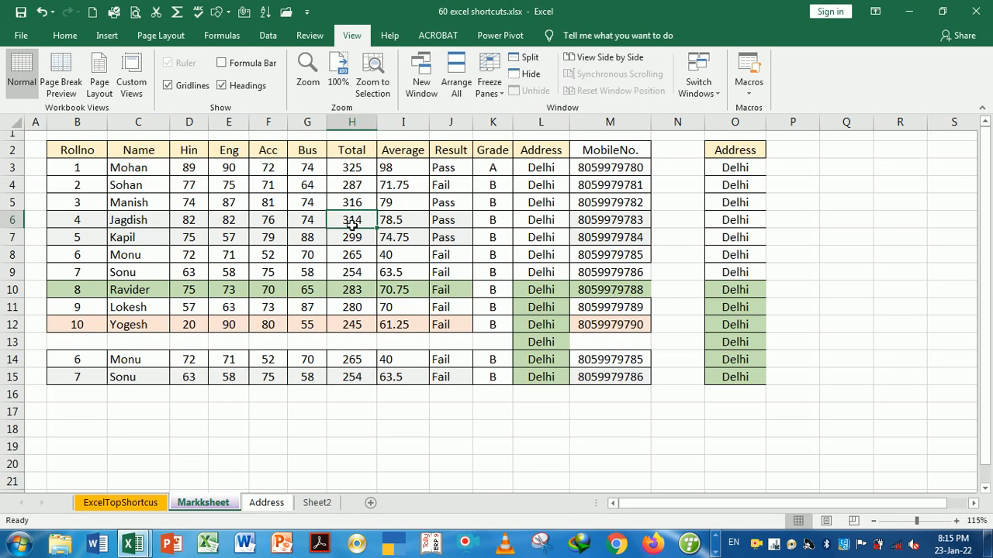
pyautogui.hotkey('ctrl', 'a')
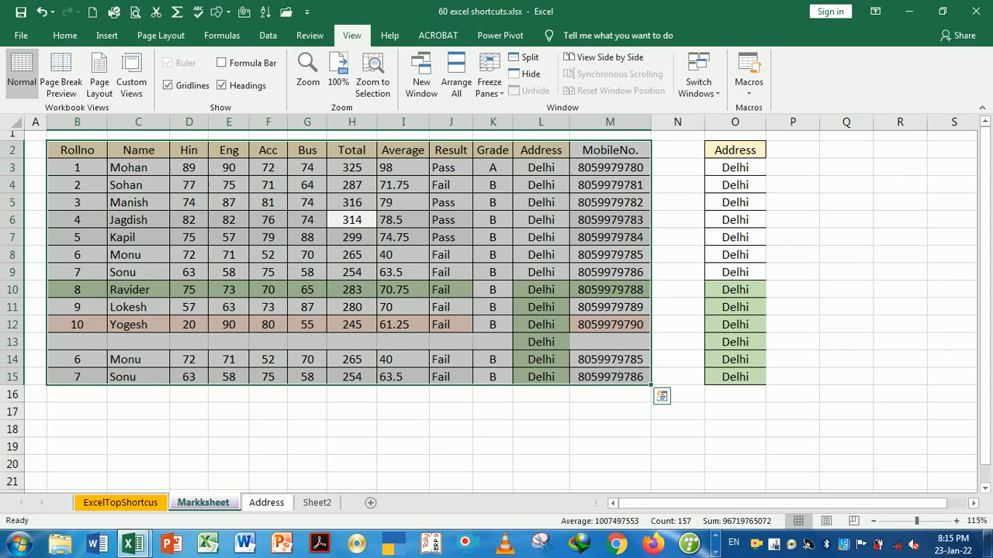
# Make the marks table text red and change its font size from 12 to 14 and back
pyautogui.click(70, 37)
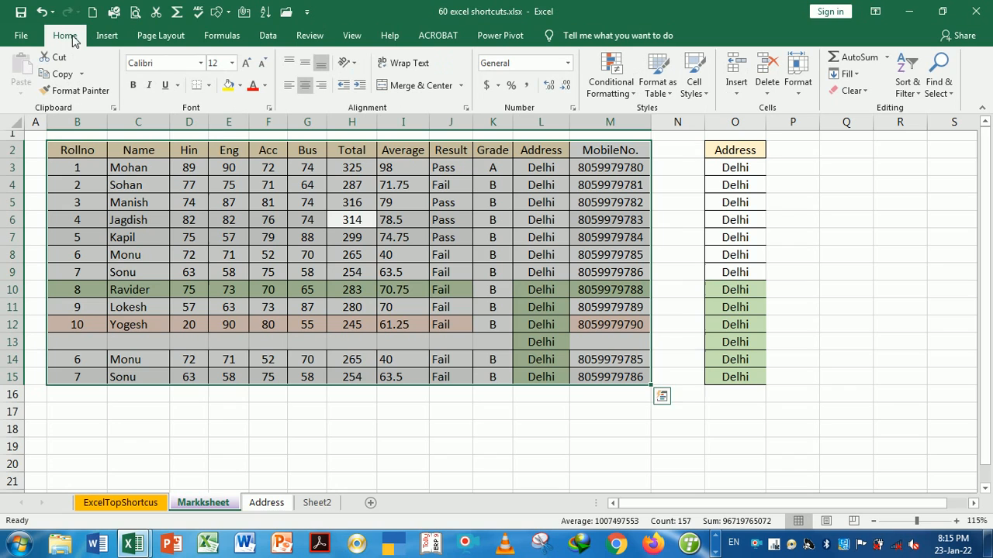
pyautogui.click(252, 91)
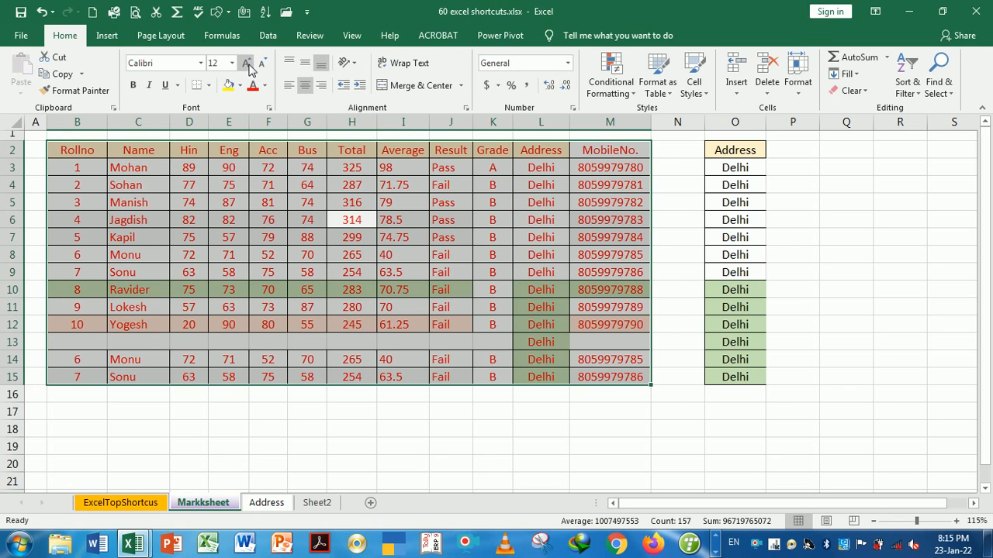
pyautogui.click(247, 64)
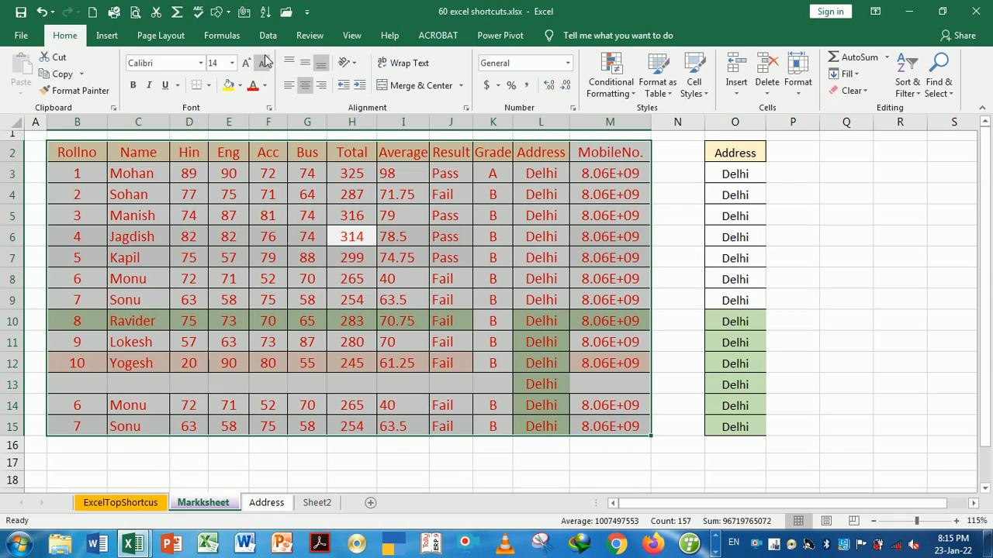
pyautogui.click(264, 62)
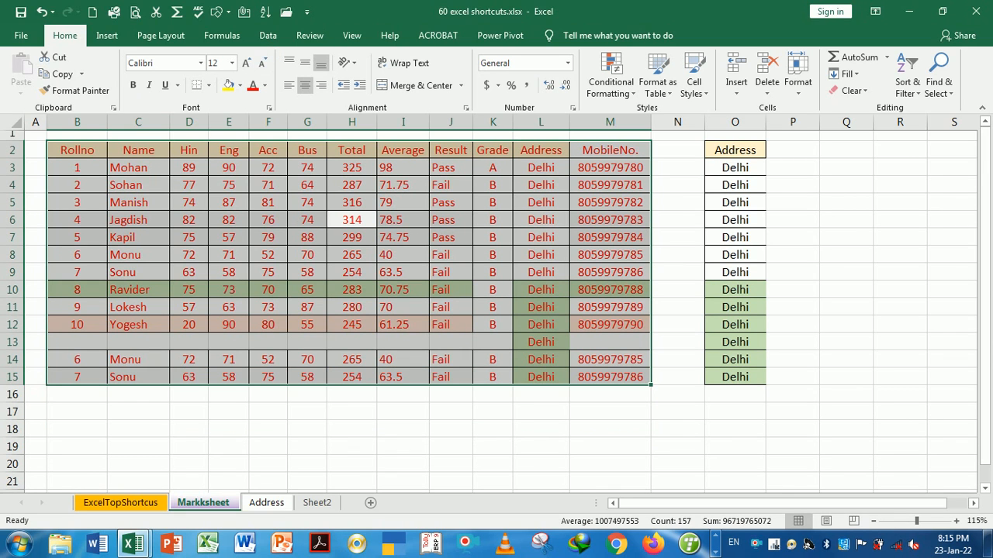
# Repeat the 12-to-14-to-12 font size change with Ctrl+Shift+> and <, then return to ExcelTopShortcus
pyautogui.hotkey('ctrl', 'shift', '.')
pyautogui.hotkey('ctrl', 'shift', ',')
pyautogui.click(268, 393)
pyautogui.click(144, 503)
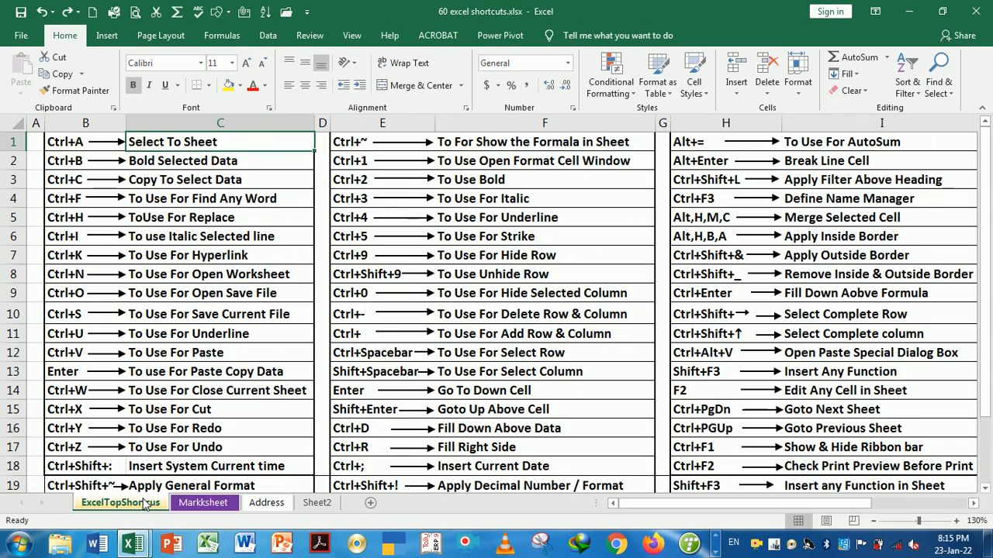
# Back on Markksheet, select the header row from Rollno to MobileNo
pyautogui.click(183, 163)
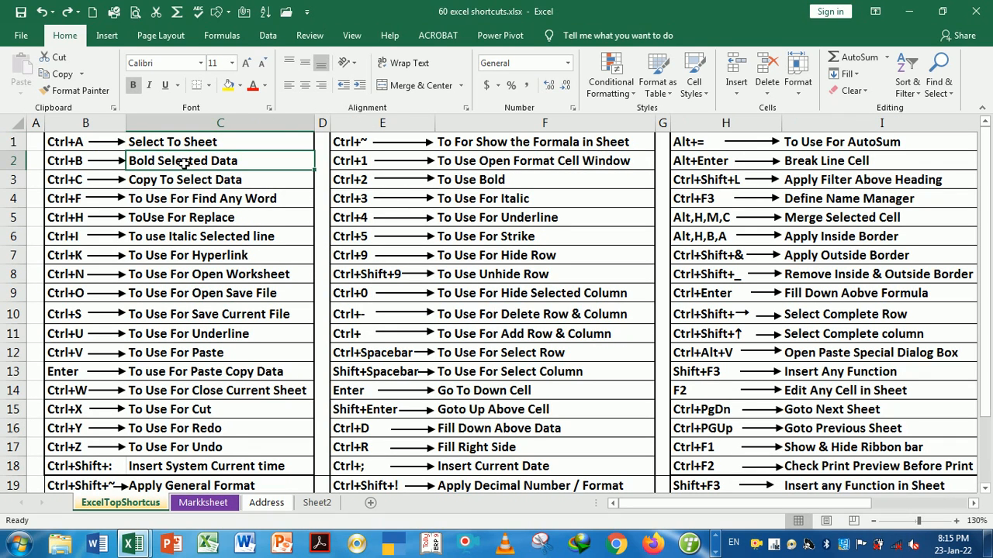
pyautogui.click(207, 501)
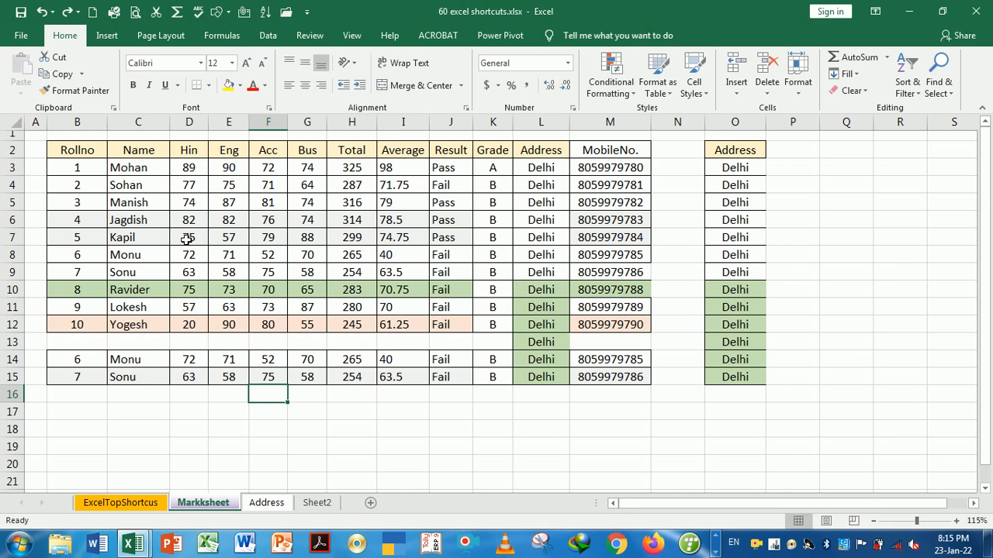
pyautogui.click(86, 155)
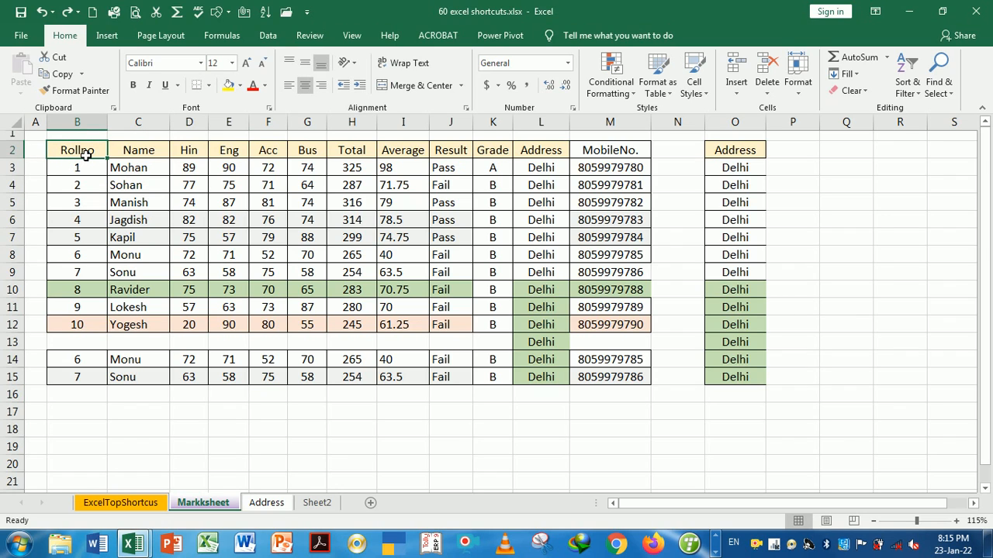
pyautogui.moveTo(79, 150); pyautogui.dragTo(598, 157)
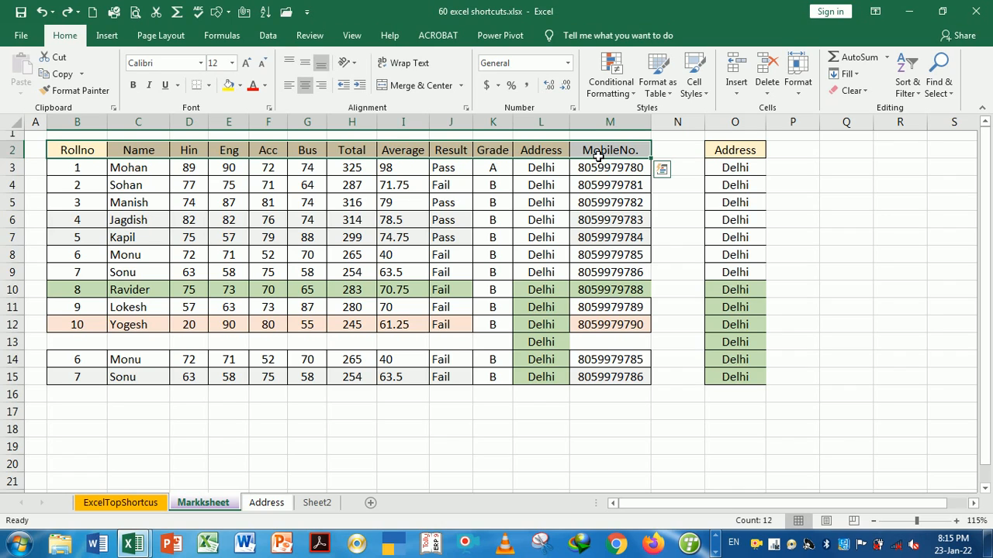
# Bold the header row with Ctrl+B and check the Rollno and Name headers
pyautogui.hotkey('ctrl', 'b')
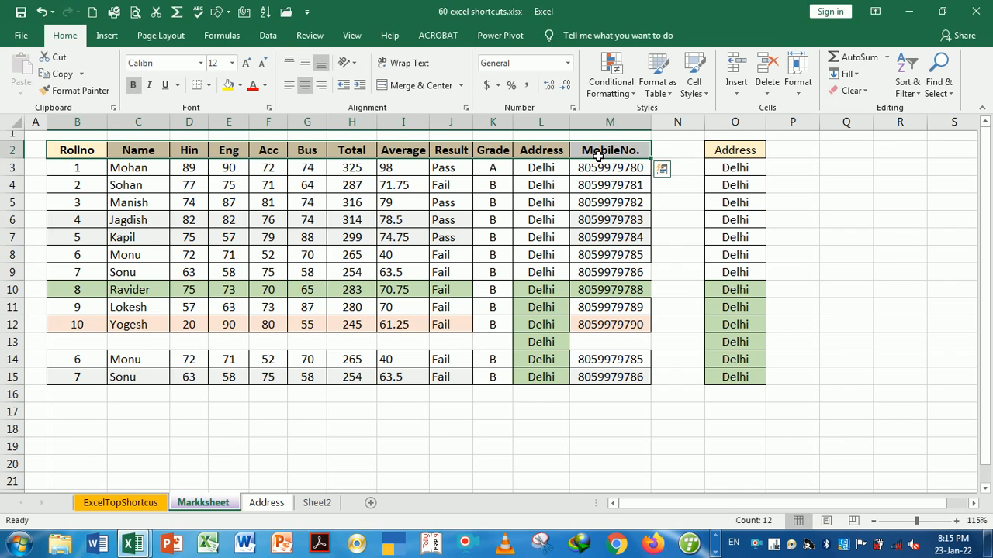
pyautogui.click(524, 200)
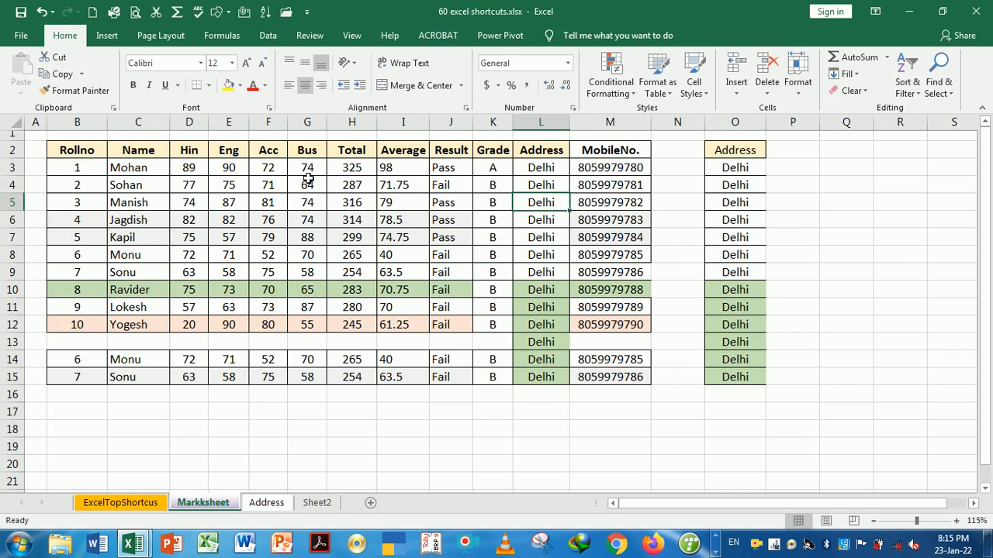
pyautogui.click(93, 151)
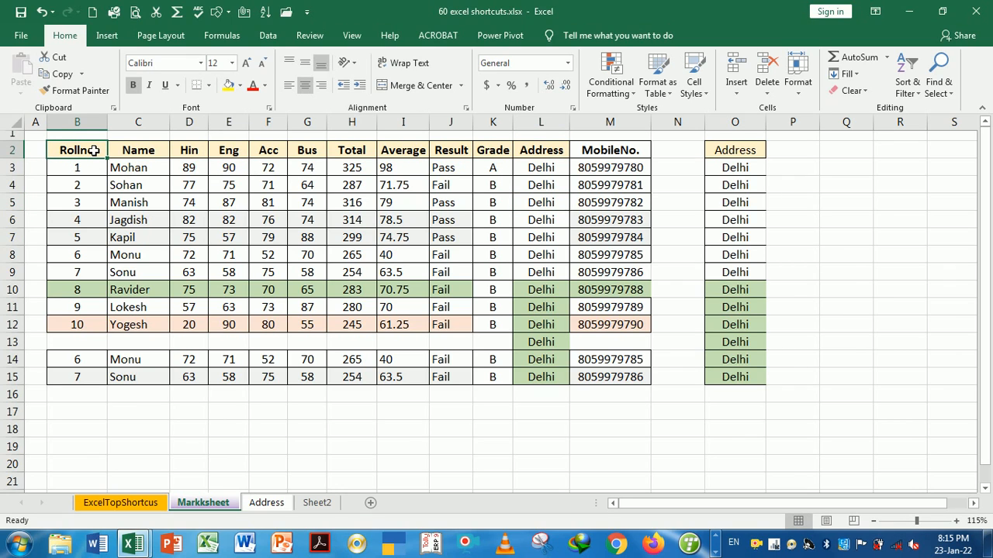
pyautogui.click(126, 156)
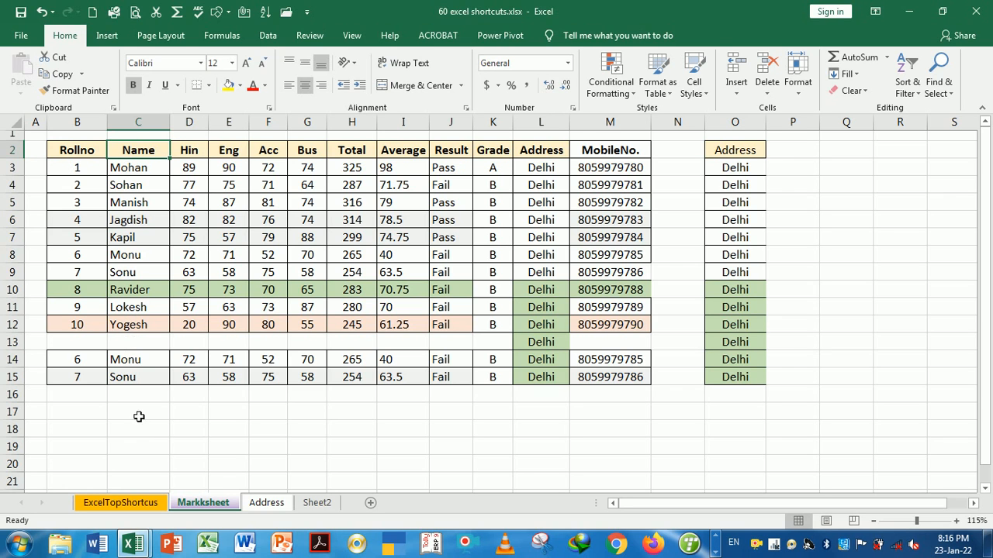
# Copy the whole marks table from the Markksheet sheet with Ctrl+A and Ctrl+C
pyautogui.click(143, 510)
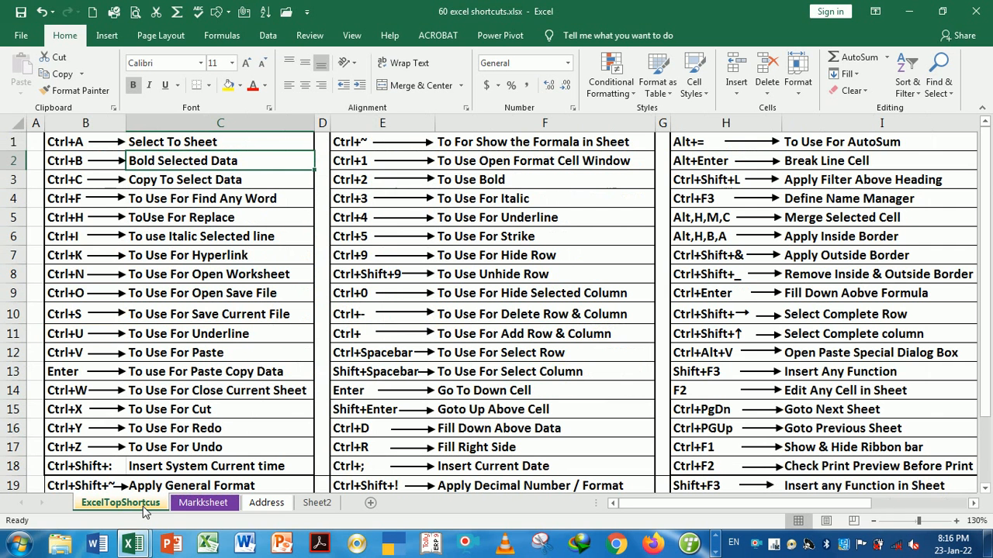
pyautogui.click(189, 186)
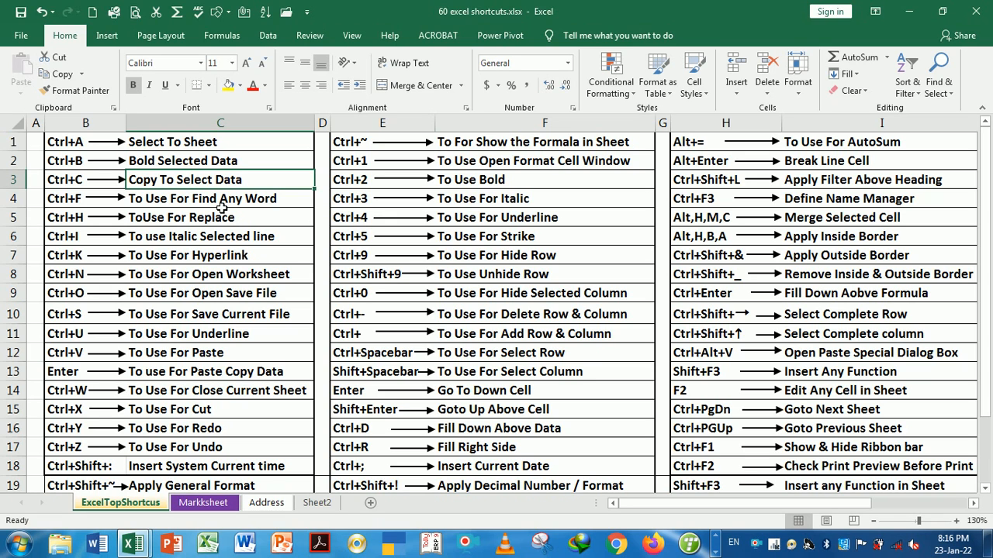
pyautogui.click(205, 503)
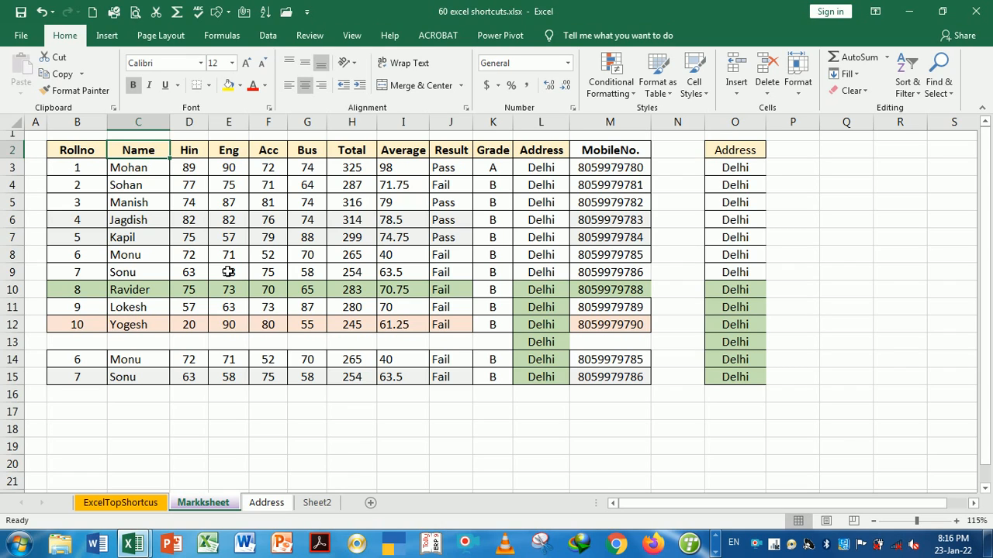
pyautogui.click(91, 156)
pyautogui.hotkey('ctrl', 'a')
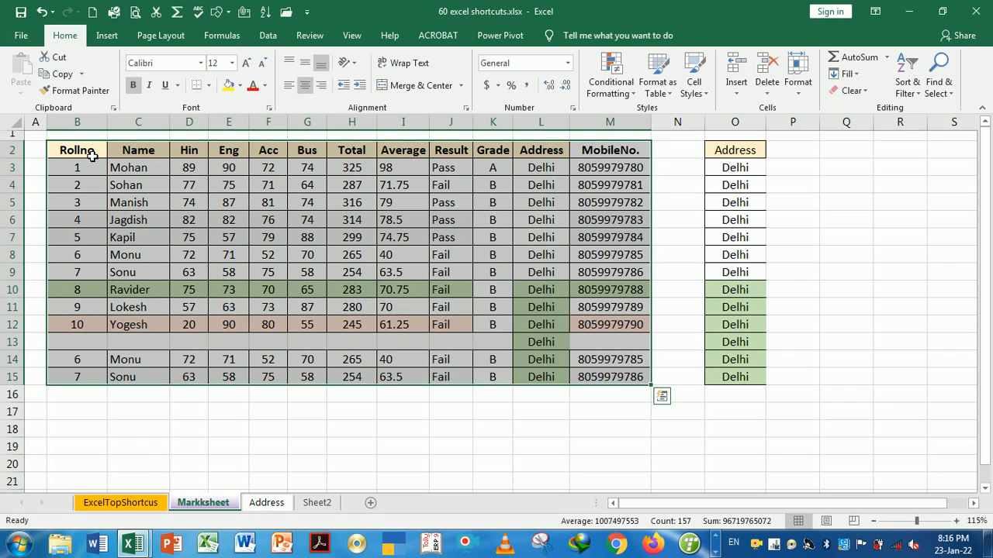
pyautogui.hotkey('ctrl', 'c')
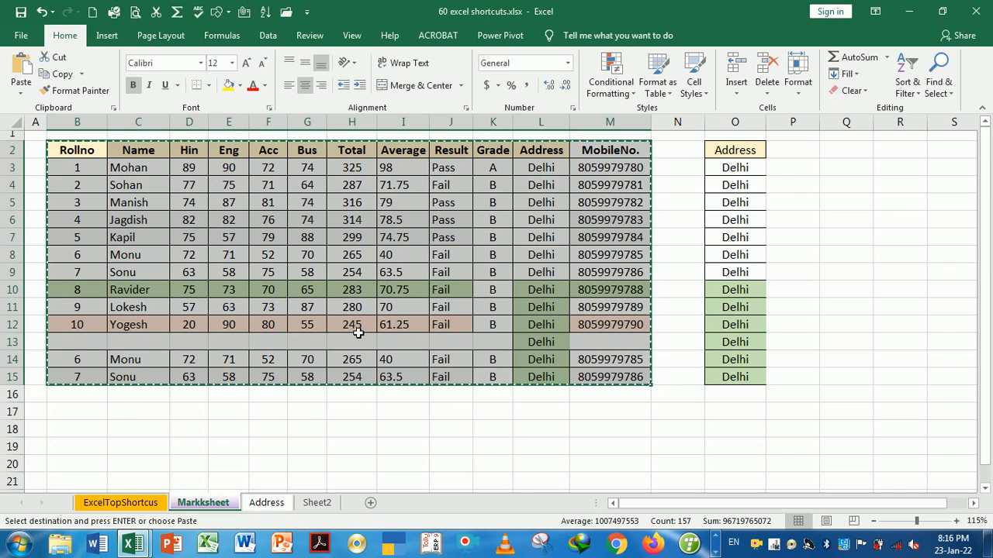
# Paste the marks table into a new sheet and widen its MobileNo. column
pyautogui.click(317, 503)
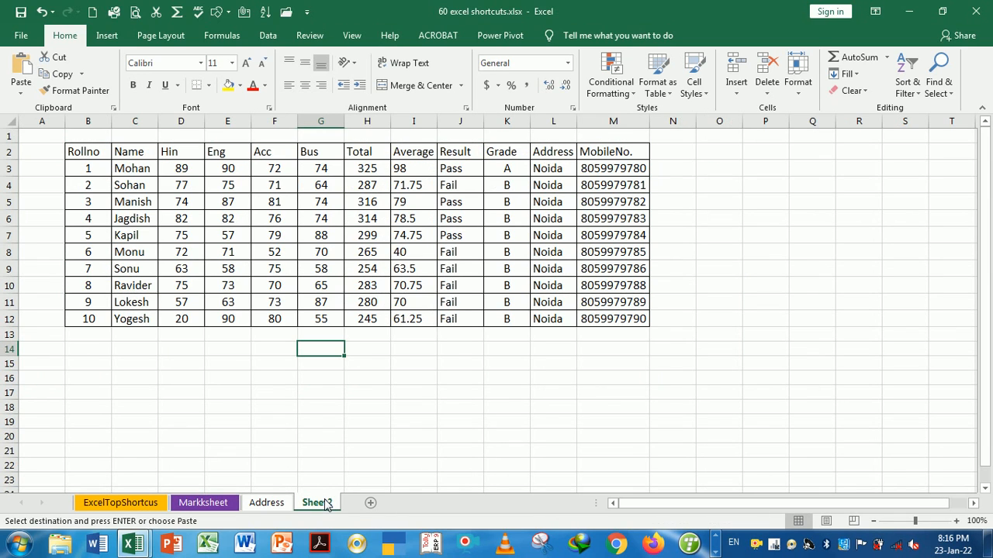
pyautogui.click(370, 503)
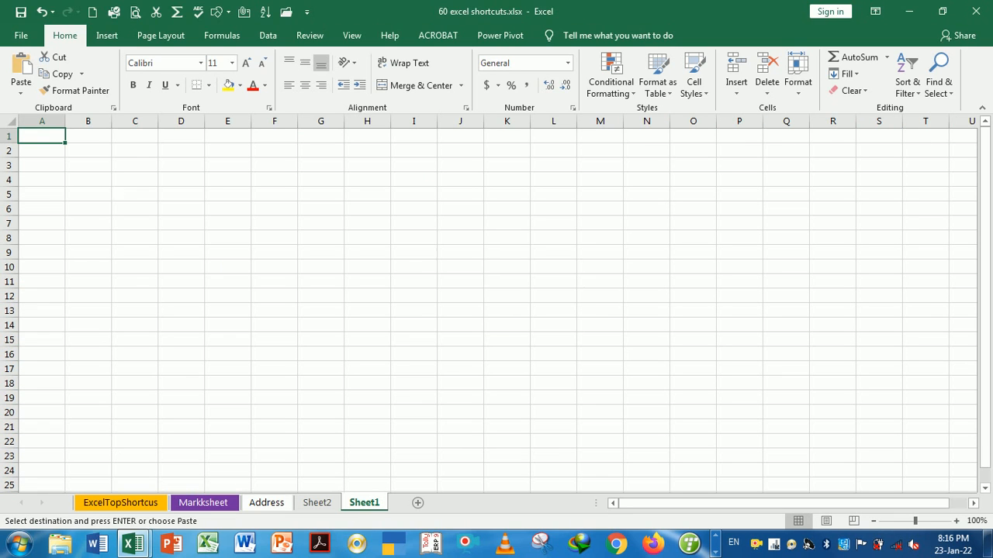
pyautogui.press('Return')
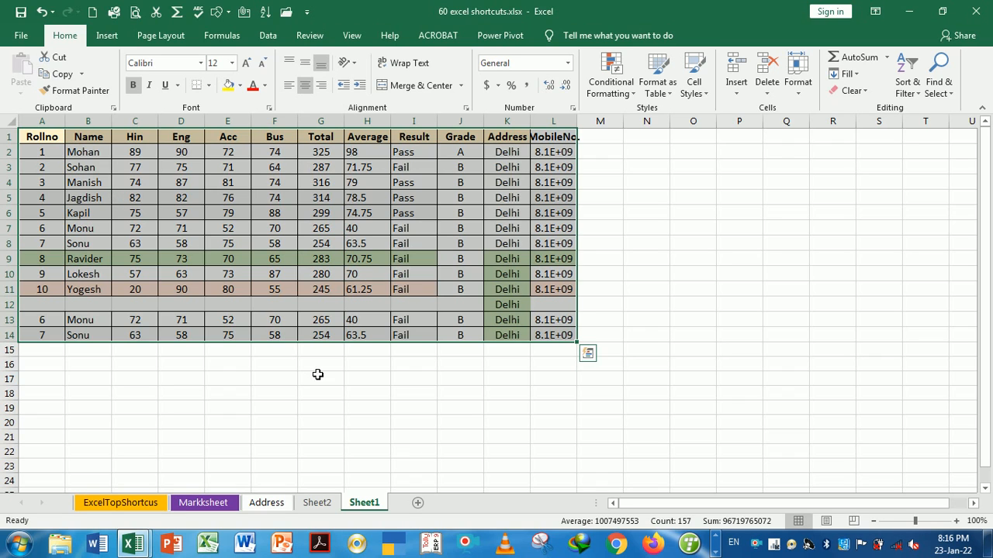
pyautogui.click(319, 366)
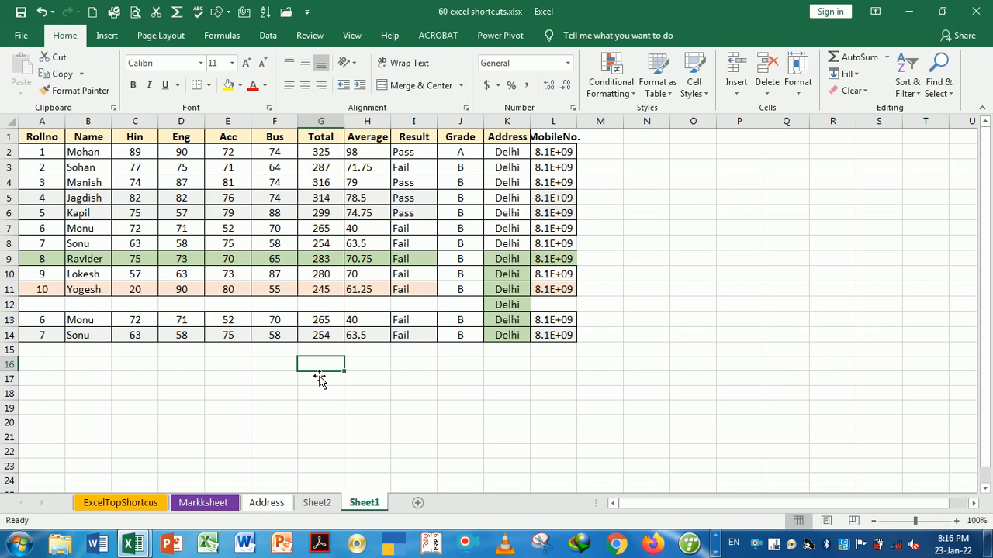
pyautogui.doubleClick(577, 121)
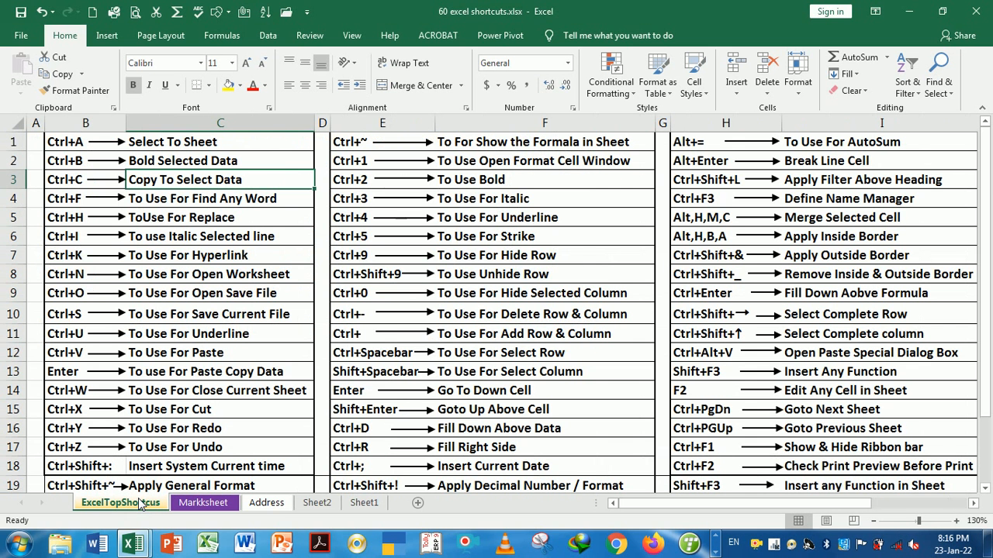
pyautogui.click(141, 504)
# Go to the student marksheet and select a cell in the marks table
pyautogui.click(190, 200)
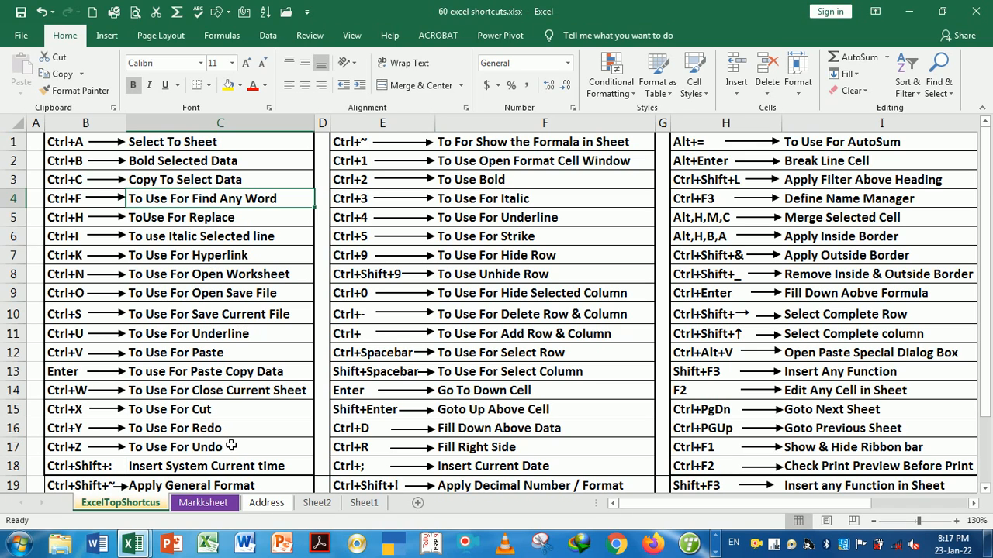
pyautogui.click(211, 502)
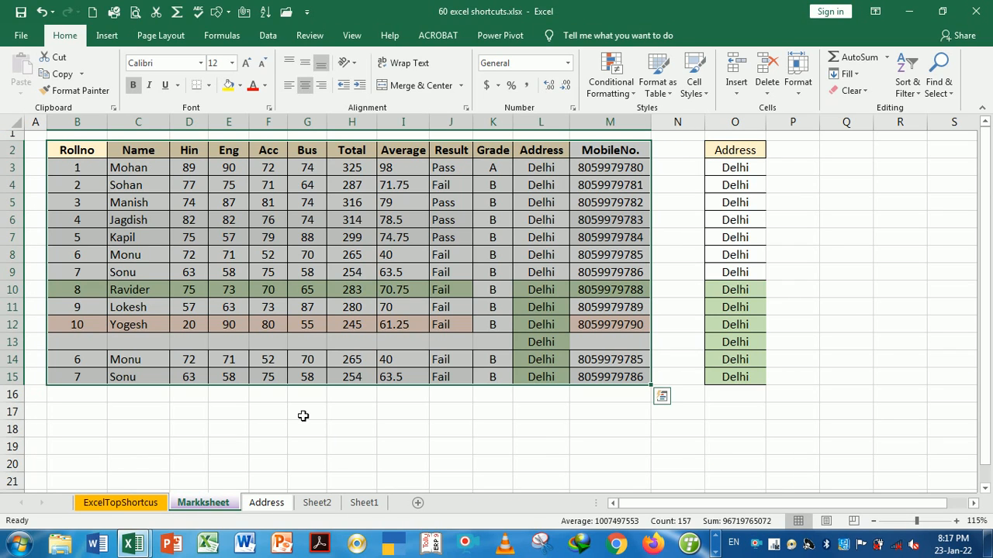
pyautogui.click(384, 366)
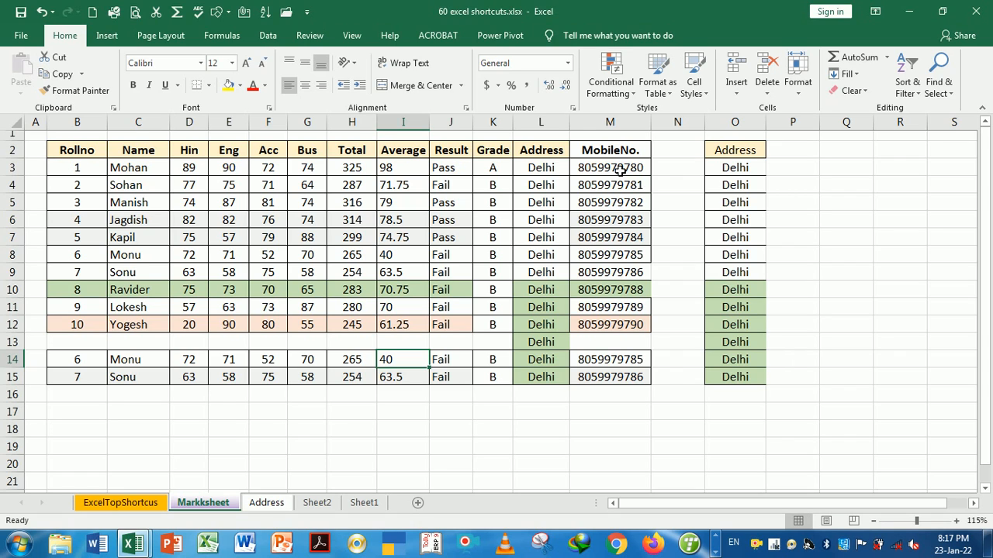
# Find the second student's mobile number with Ctrl+F and jump to its cell
pyautogui.hotkey('ctrl', 'f')
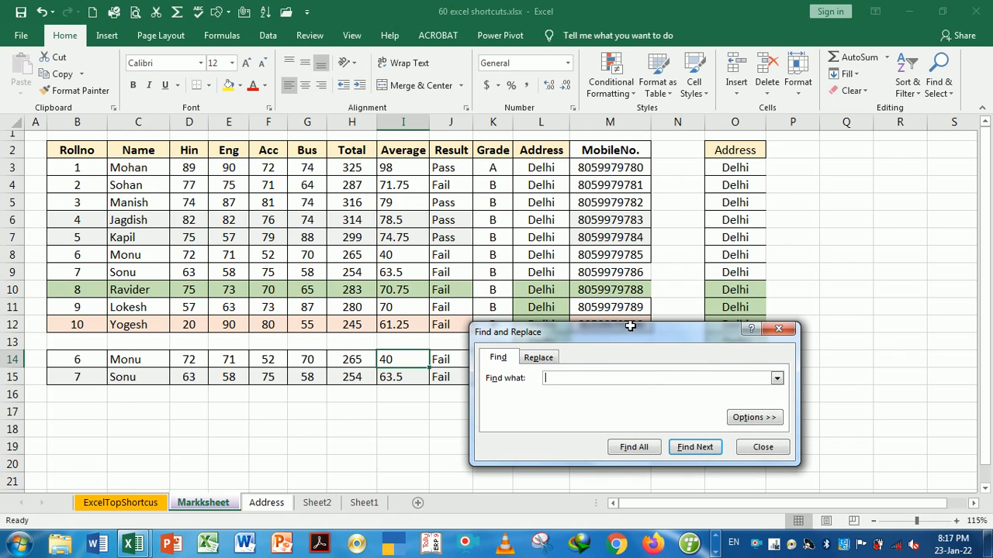
pyautogui.moveTo(630, 338); pyautogui.dragTo(423, 282)
pyautogui.moveTo(397, 245); pyautogui.dragTo(328, 192)
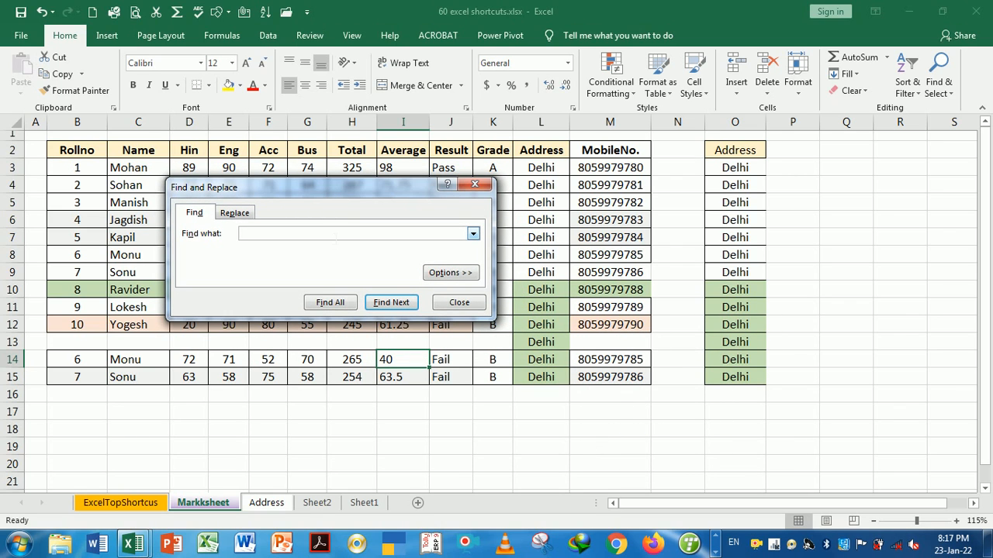
pyautogui.click(375, 307)
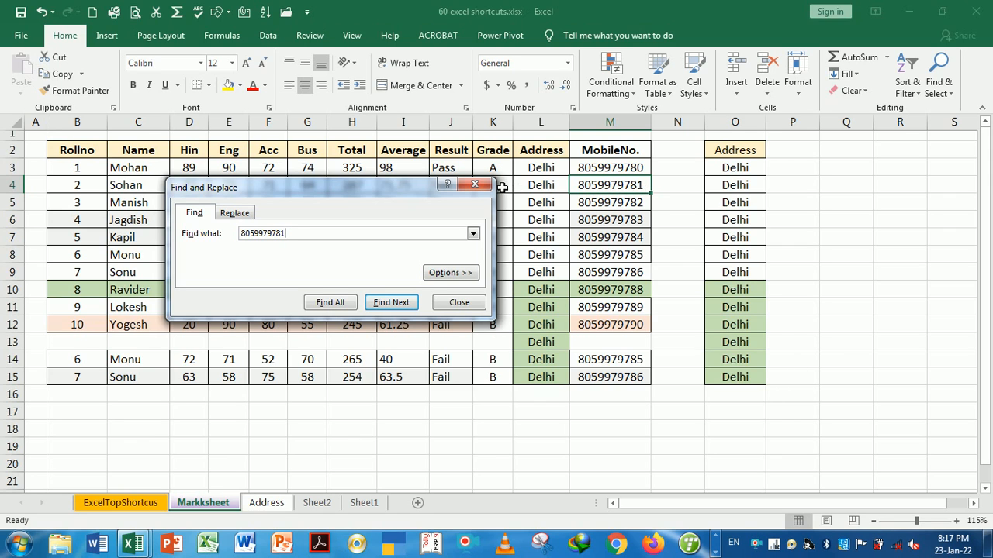
pyautogui.click(475, 186)
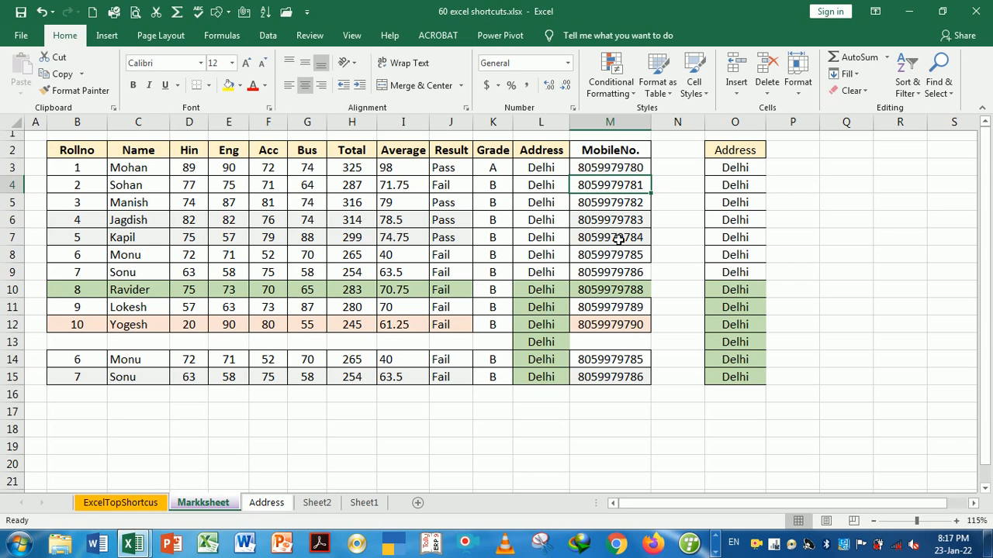
# Check the replace shortcut on ExcelTopShortcus and return to the student marksheet
pyautogui.click(137, 505)
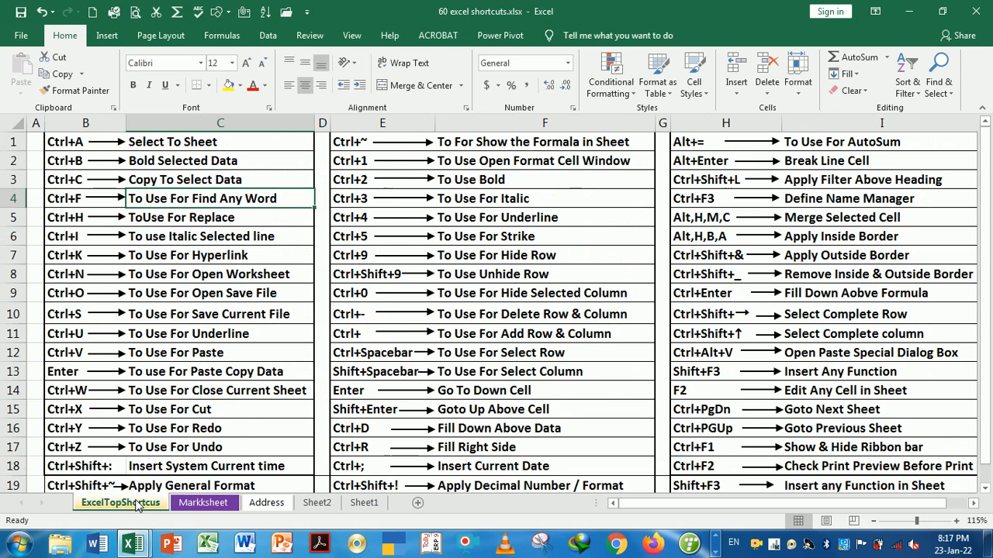
pyautogui.click(174, 222)
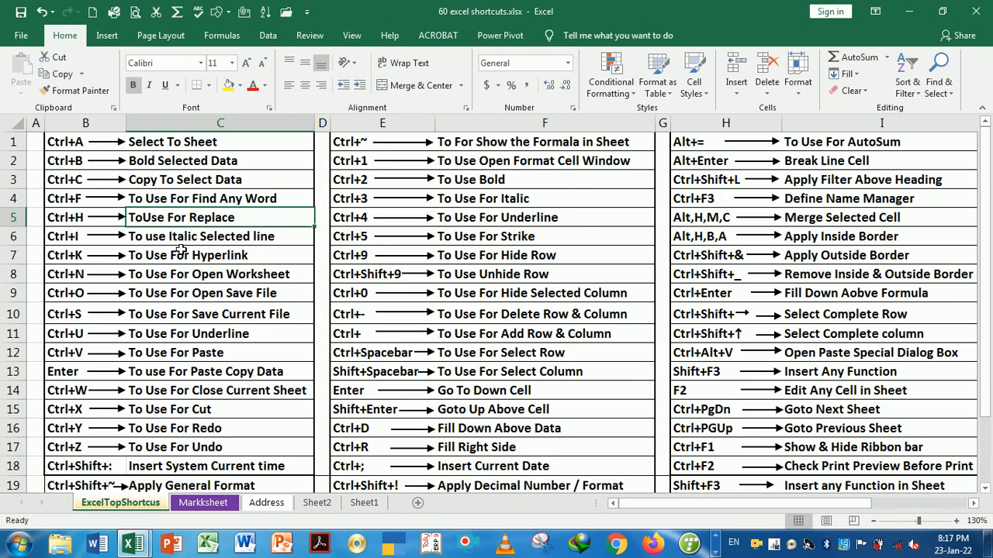
pyautogui.click(204, 503)
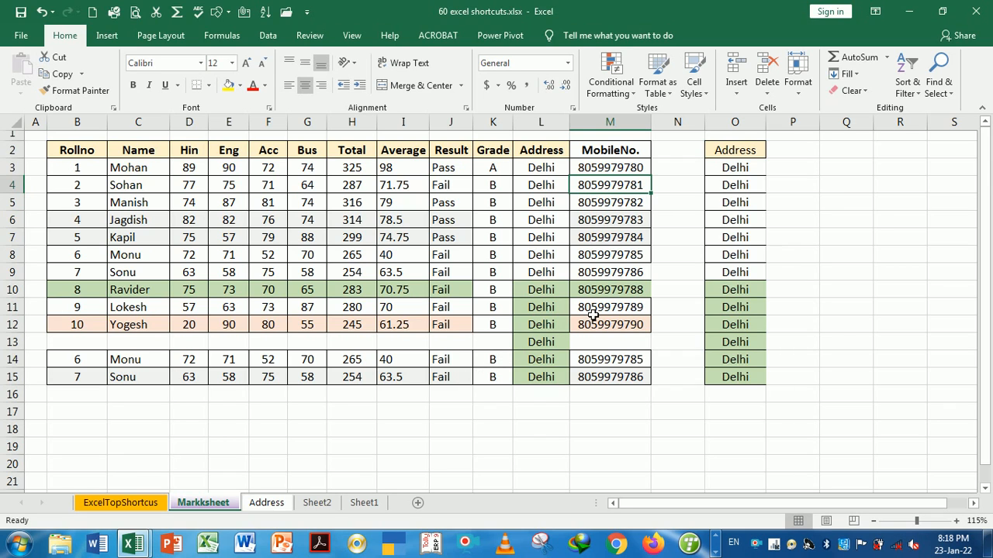
# Replace the second student's mobile number with a new number via Ctrl+H
pyautogui.hotkey('ctrl', 'h')
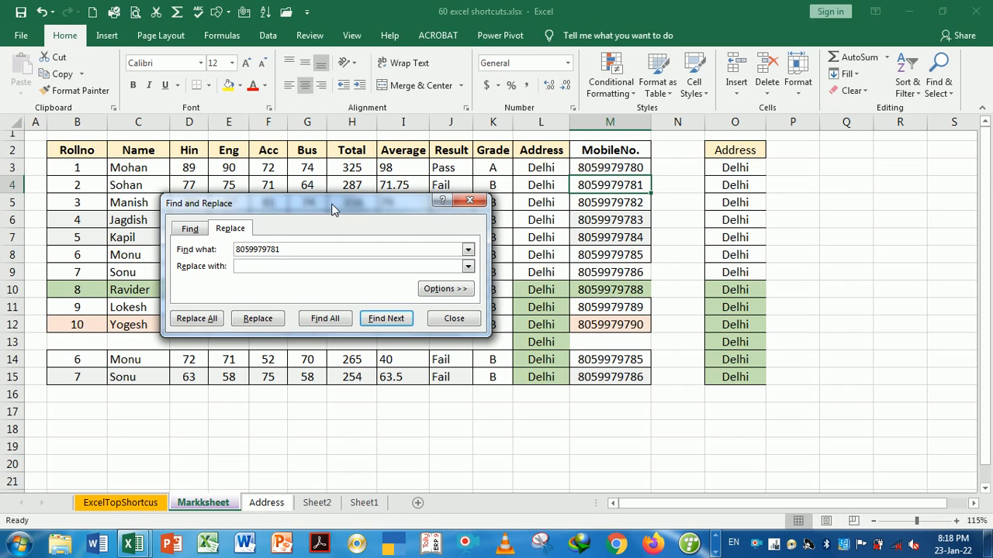
pyautogui.moveTo(332, 209); pyautogui.dragTo(332, 173)
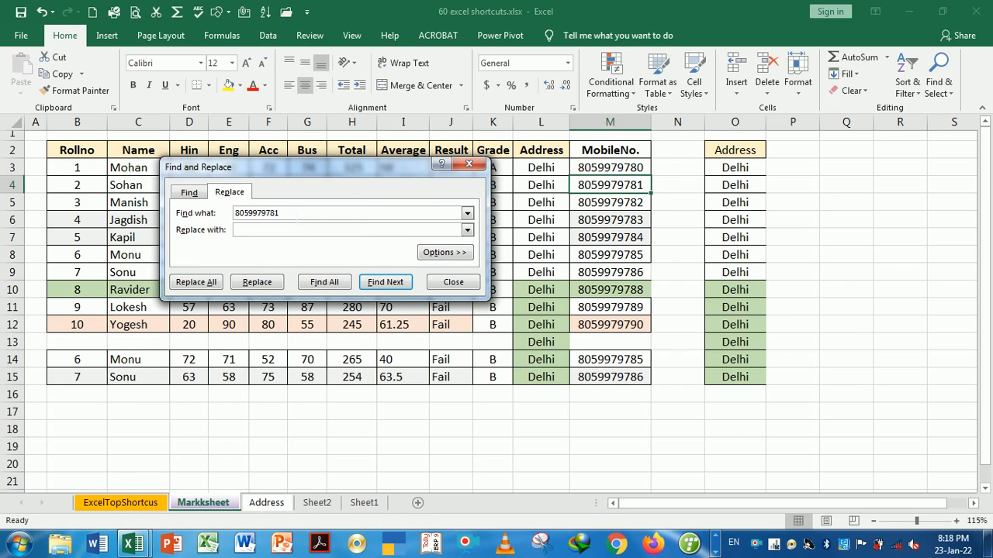
pyautogui.click(296, 233)
pyautogui.click(258, 284)
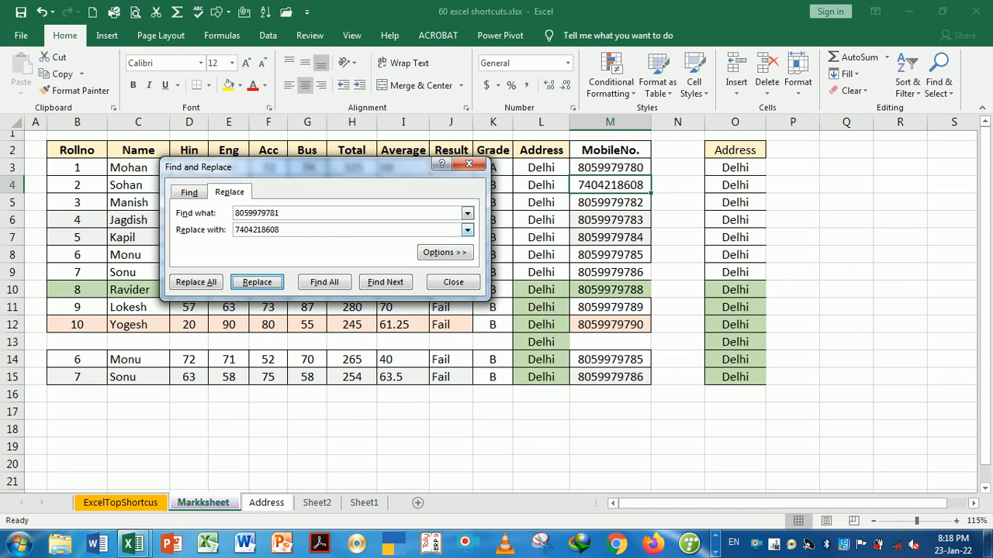
pyautogui.click(458, 230)
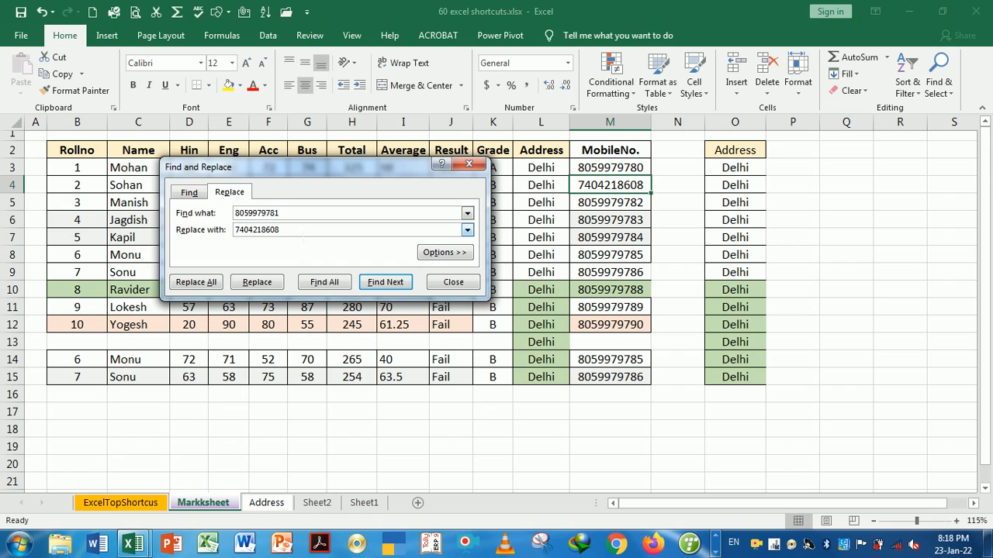
pyautogui.click(476, 168)
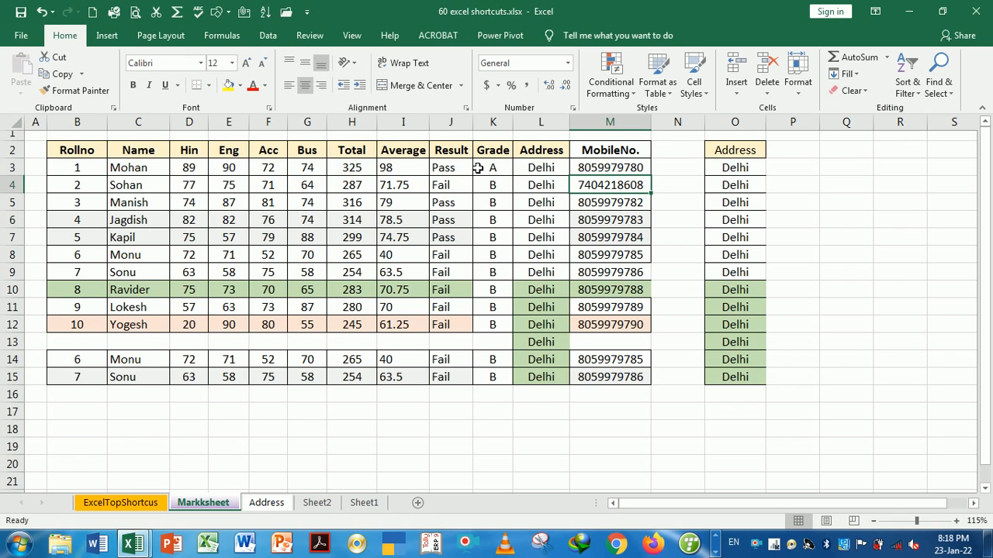
pyautogui.click(461, 224)
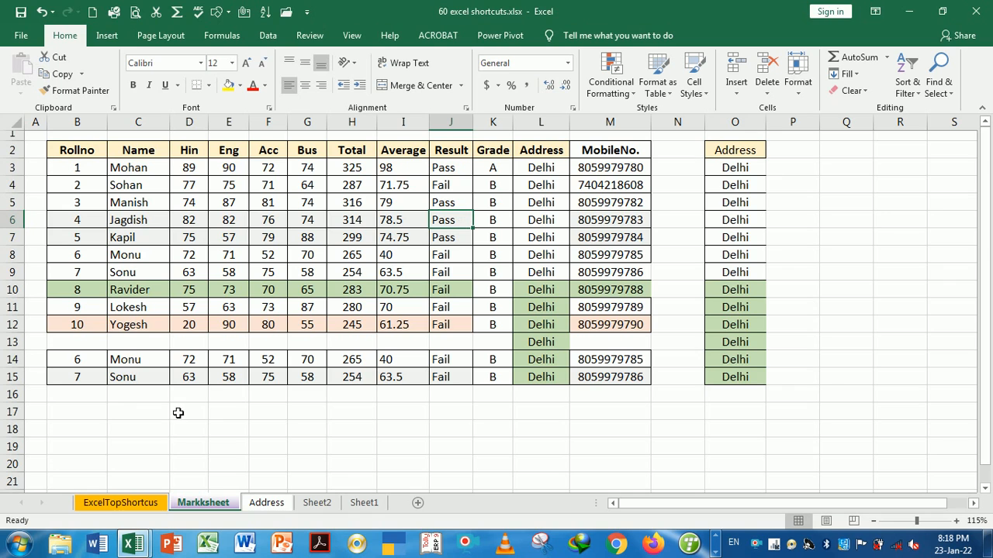
pyautogui.click(121, 503)
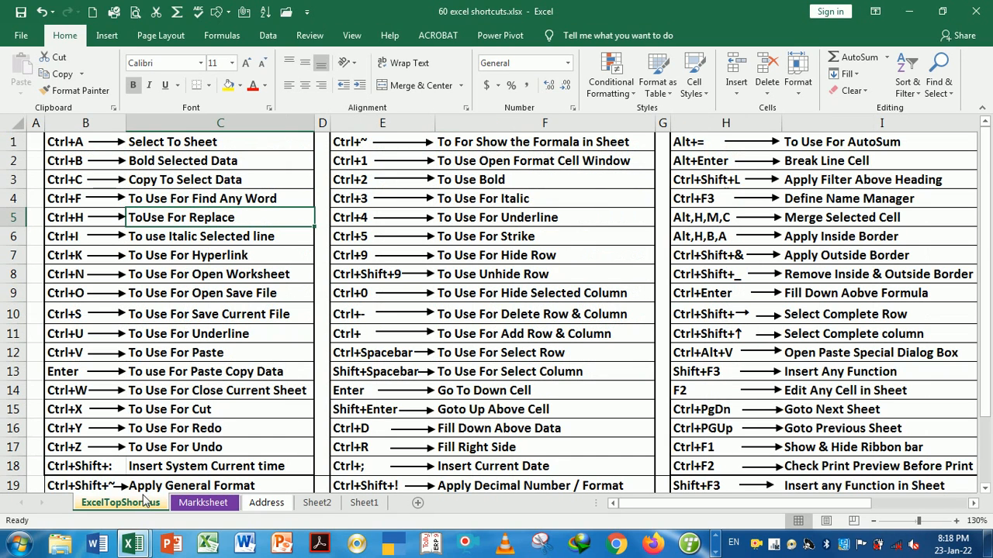
pyautogui.press('Down')
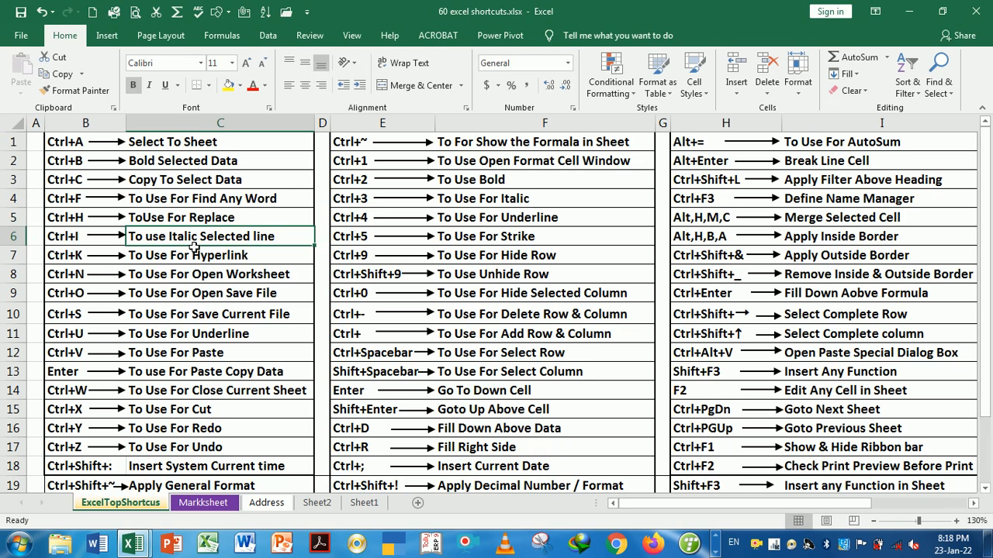
pyautogui.press('Down')
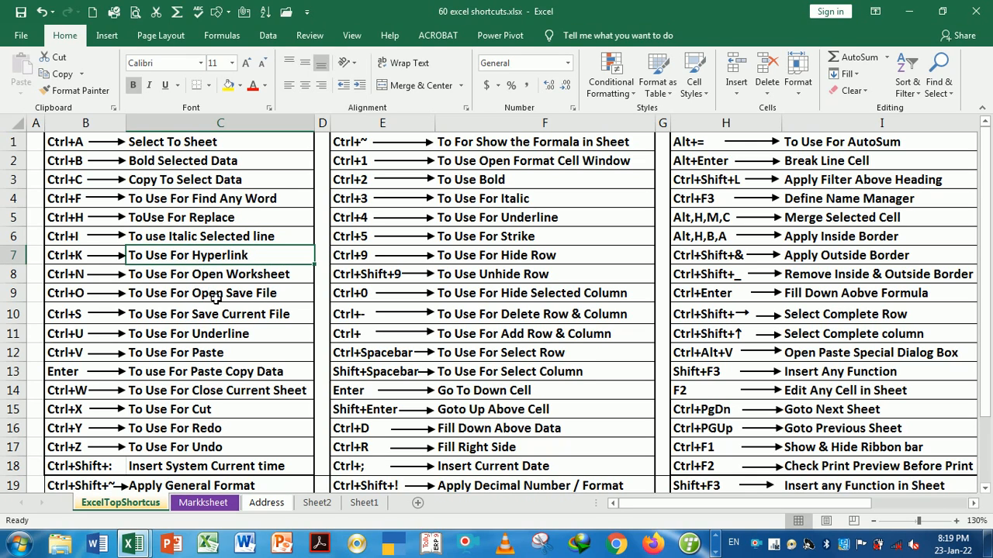
pyautogui.click(217, 239)
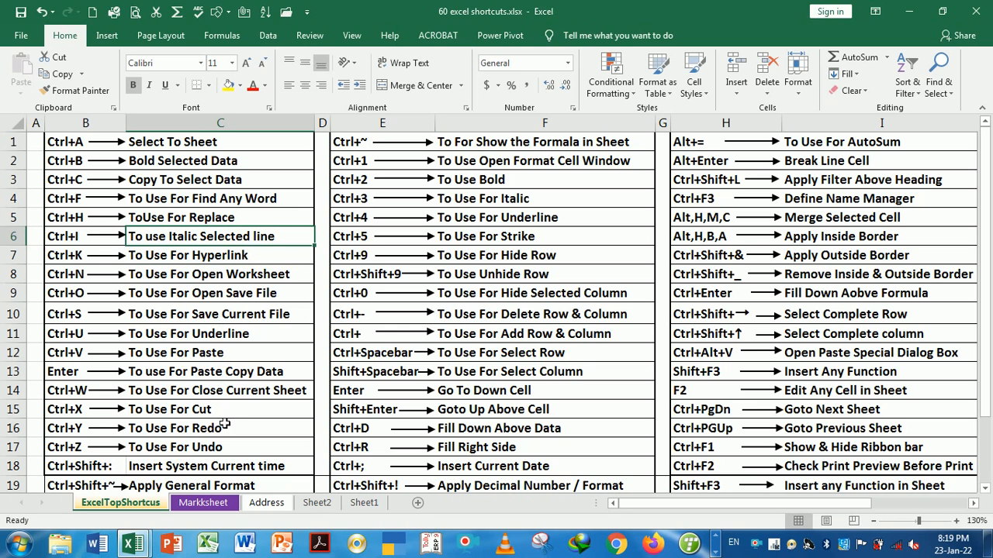
pyautogui.click(217, 506)
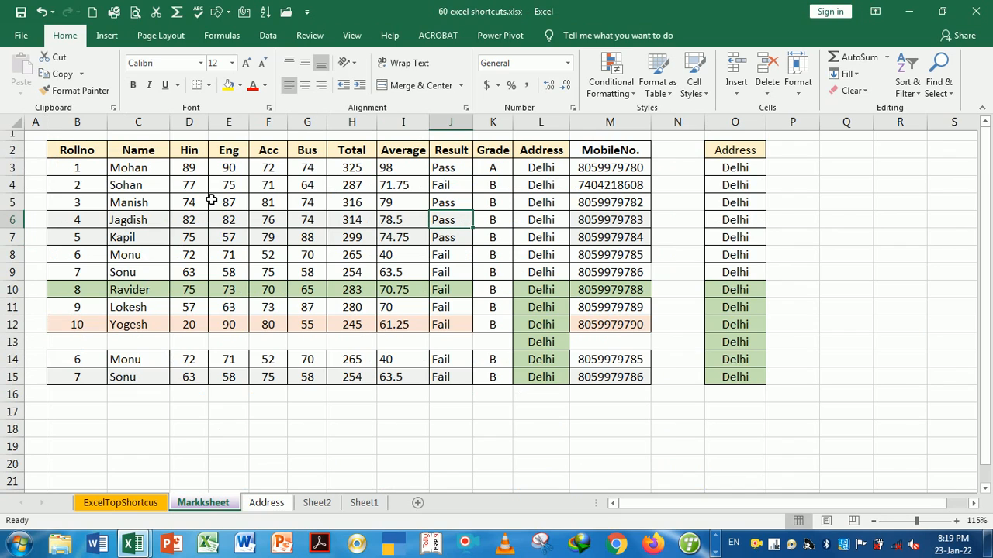
pyautogui.moveTo(85, 155); pyautogui.dragTo(594, 161)
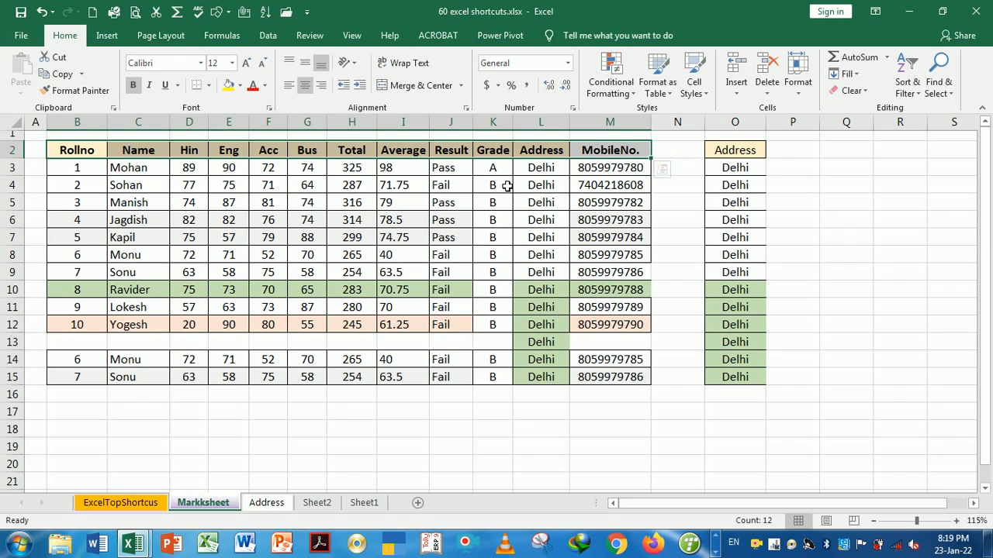
# Toggle italics on the header row on and off twice with Ctrl+I, leaving it upright
pyautogui.hotkey('ctrl', 'i')
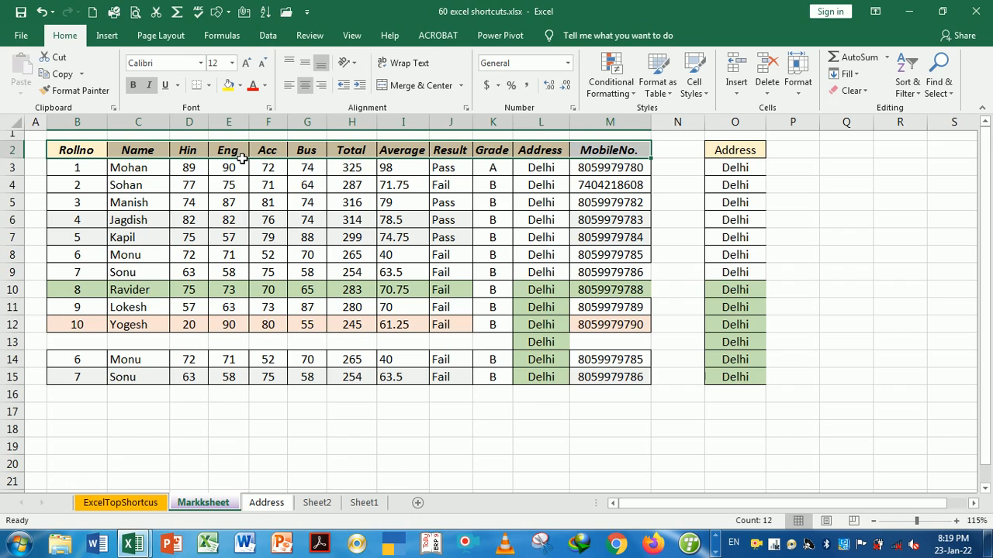
pyautogui.hotkey('ctrl', 'i')
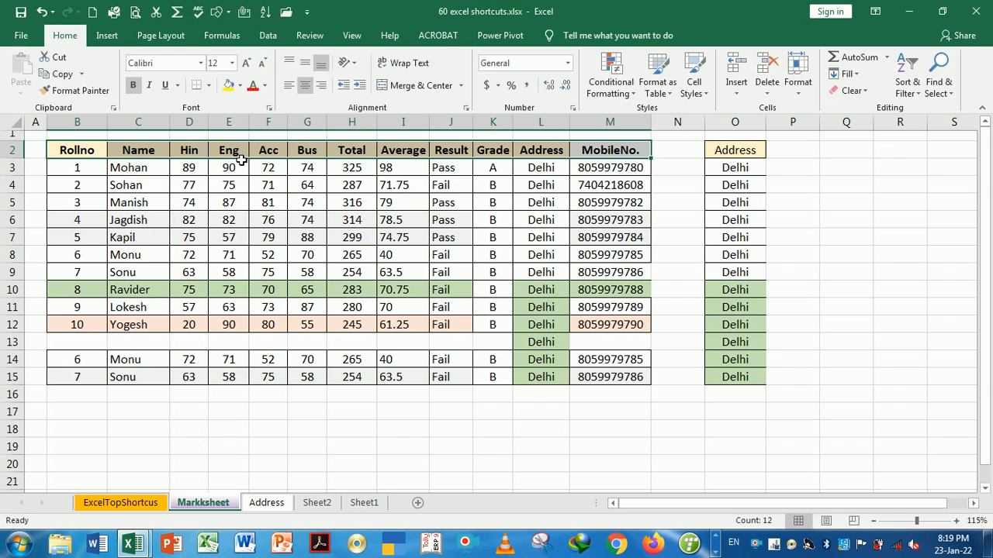
pyautogui.hotkey('ctrl', 'i')
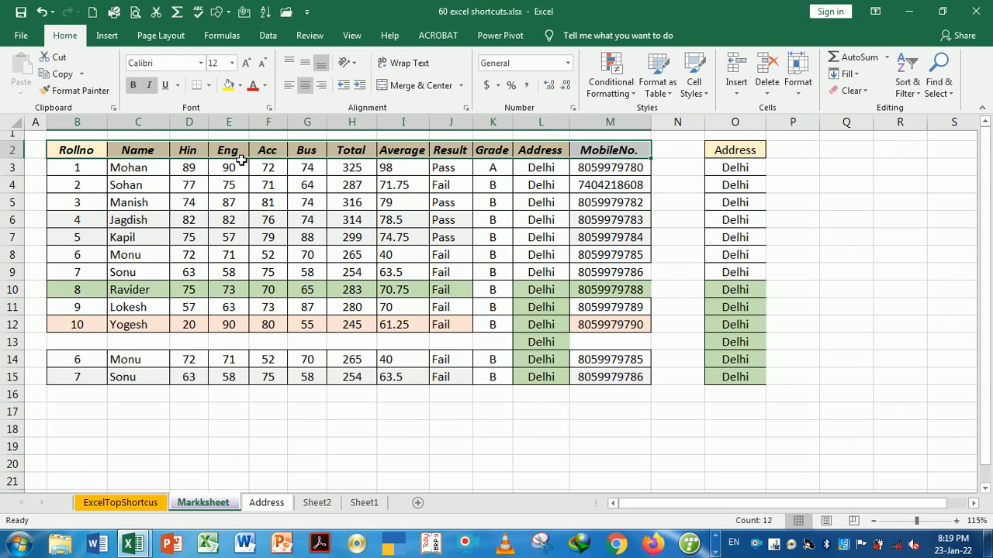
pyautogui.hotkey('ctrl', 'i')
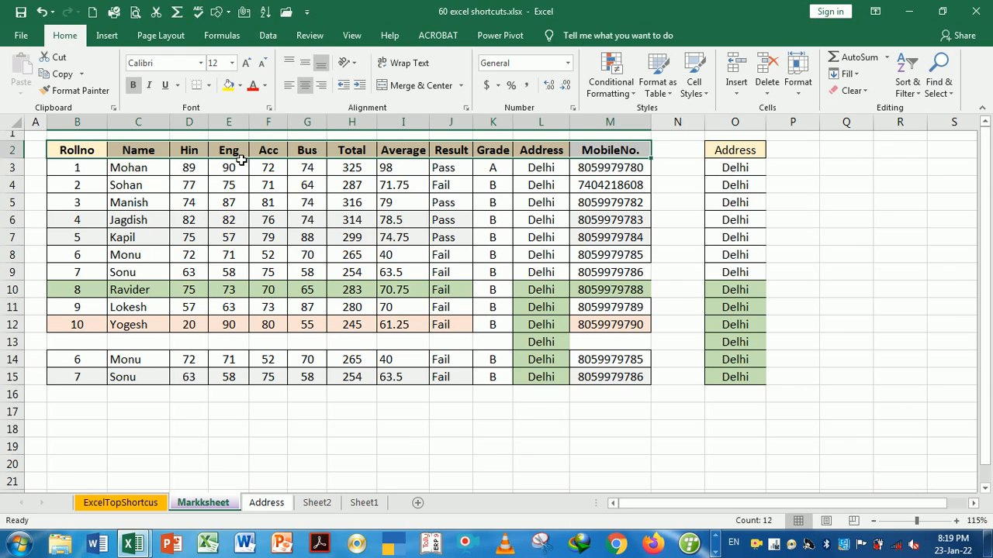
pyautogui.click(149, 505)
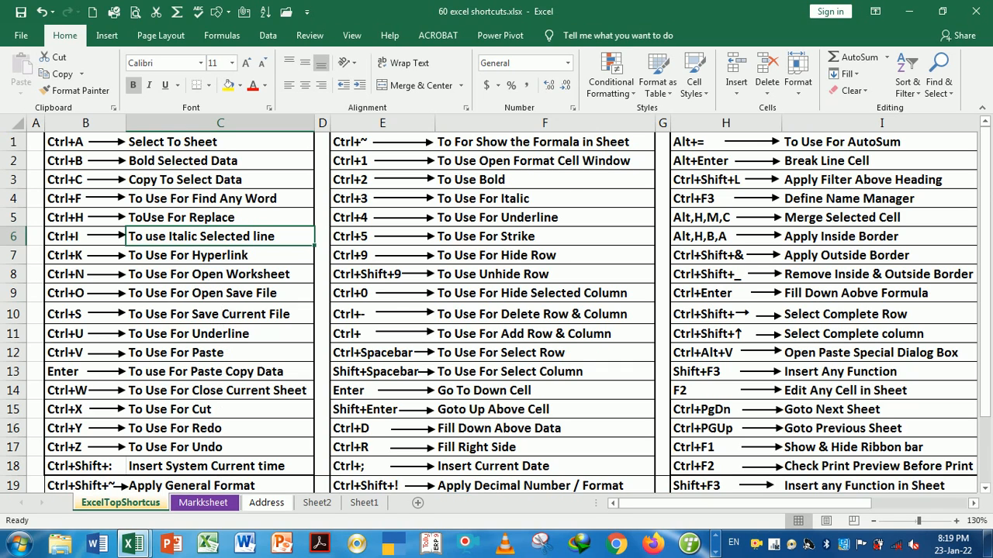
# On the marksheet, select the header cells Rollno through MobileNo
pyautogui.click(216, 505)
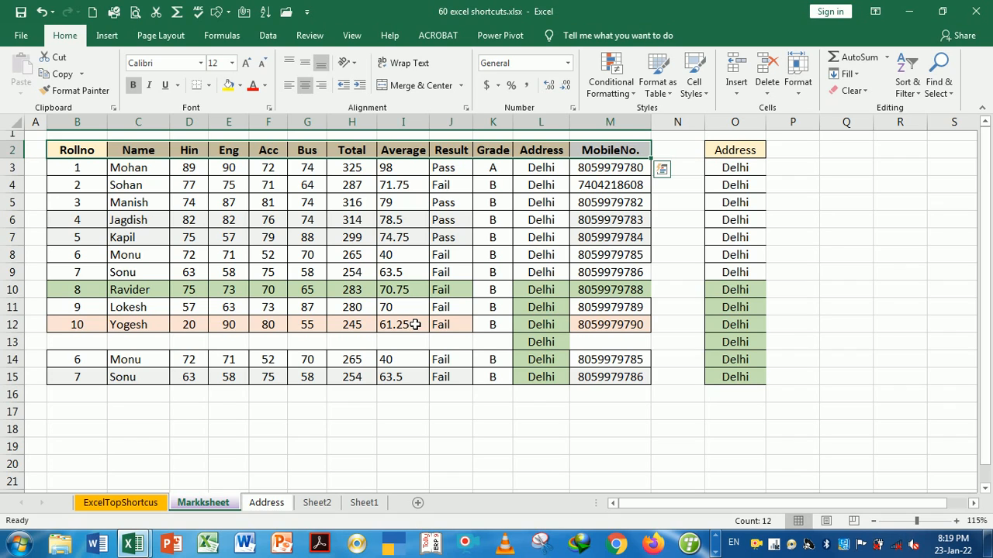
pyautogui.click(503, 278)
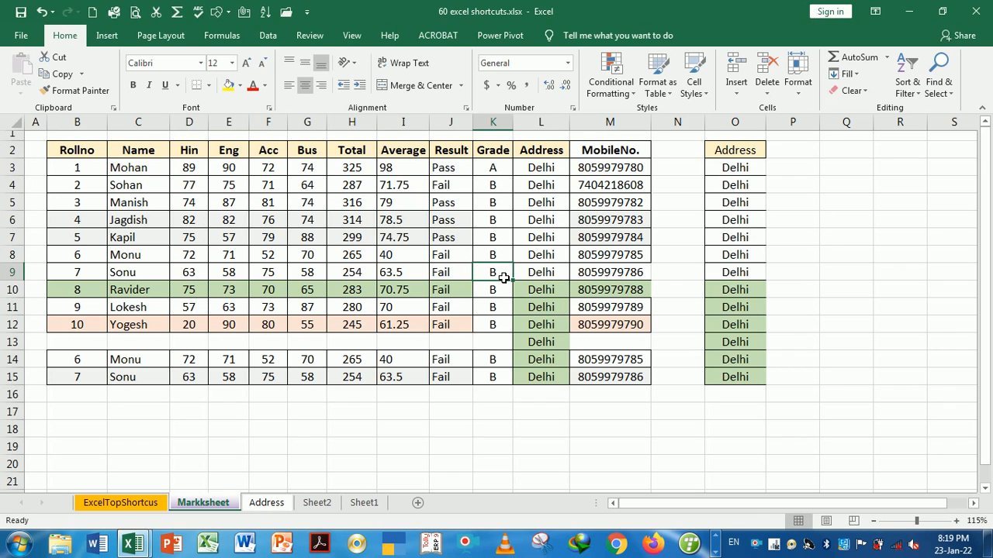
pyautogui.moveTo(94, 152); pyautogui.dragTo(604, 169)
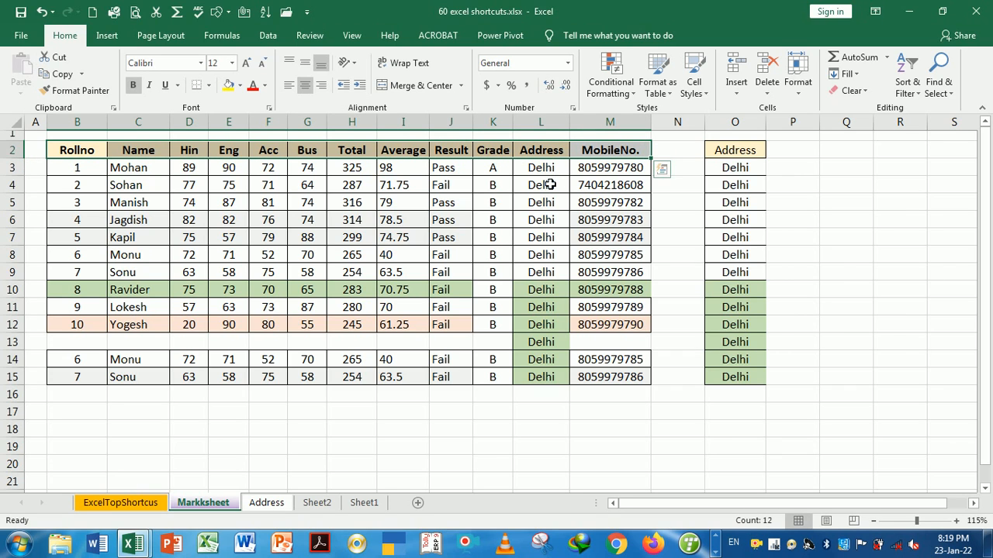
# Hyperlink the selected headers to 200 shortcuts in ms word.docx using Ctrl+K
pyautogui.hotkey('ctrl', 'k')
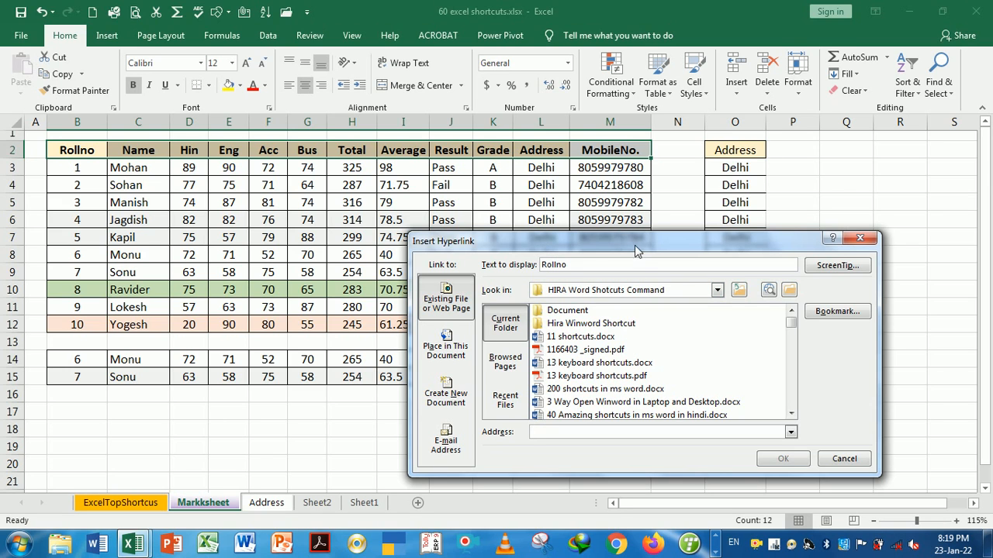
pyautogui.moveTo(634, 245); pyautogui.dragTo(626, 210)
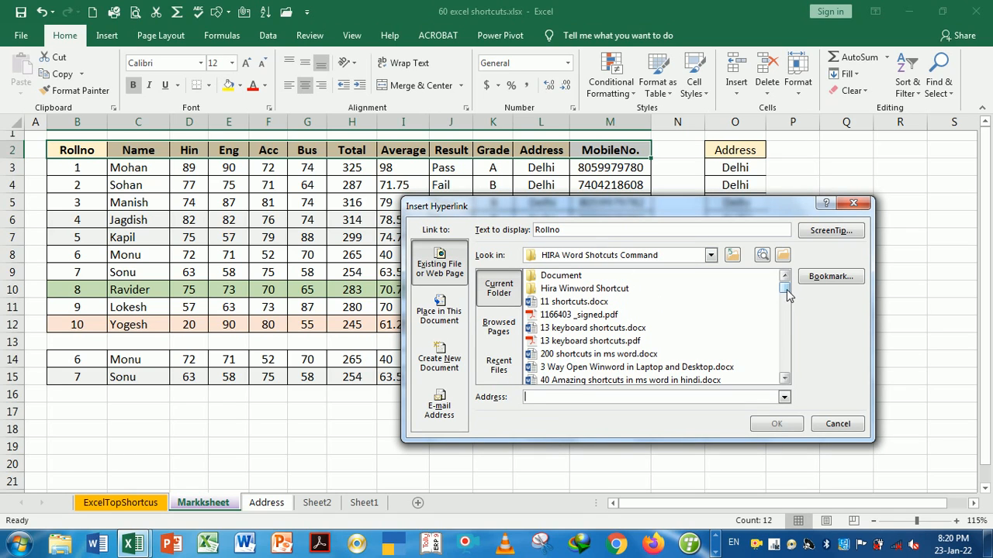
pyautogui.moveTo(786, 289); pyautogui.dragTo(787, 301)
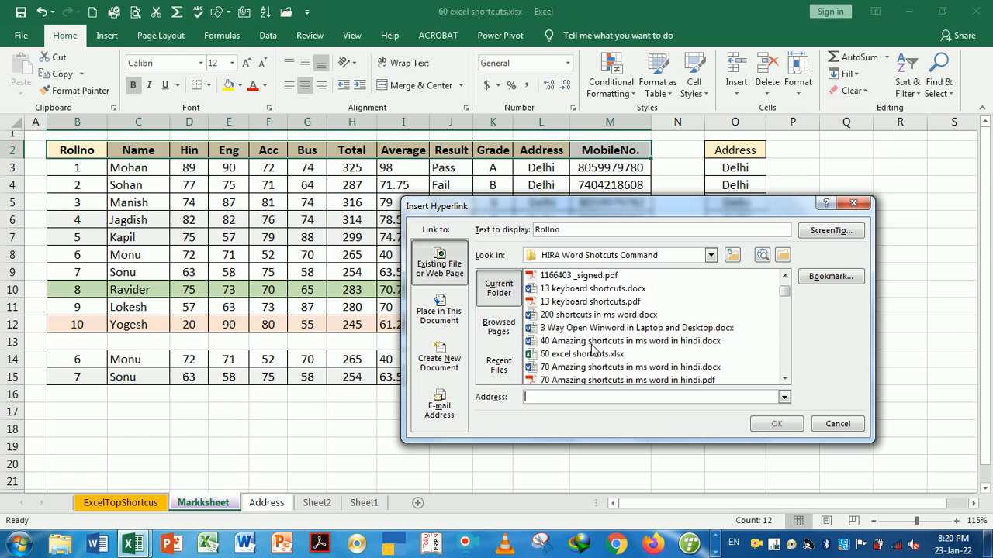
pyautogui.click(577, 315)
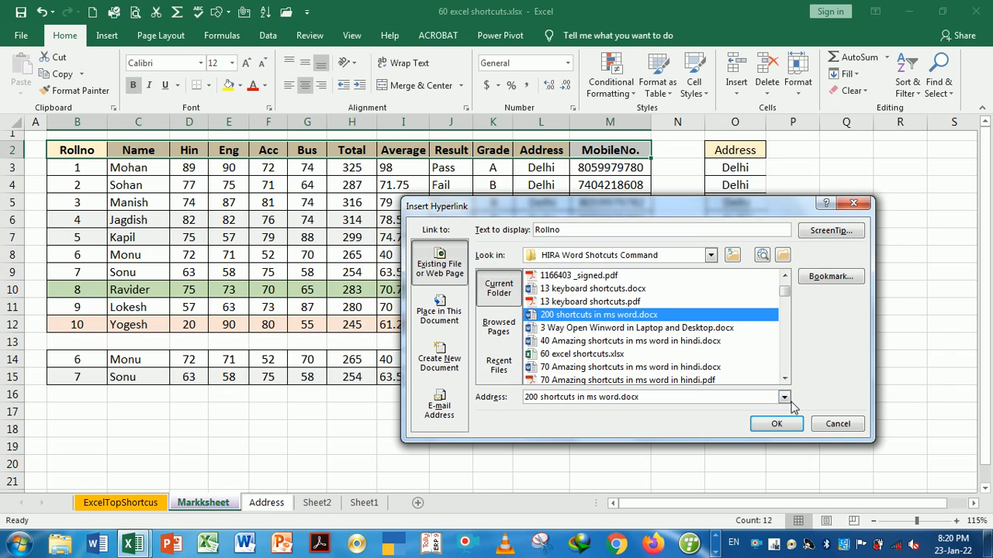
pyautogui.click(775, 429)
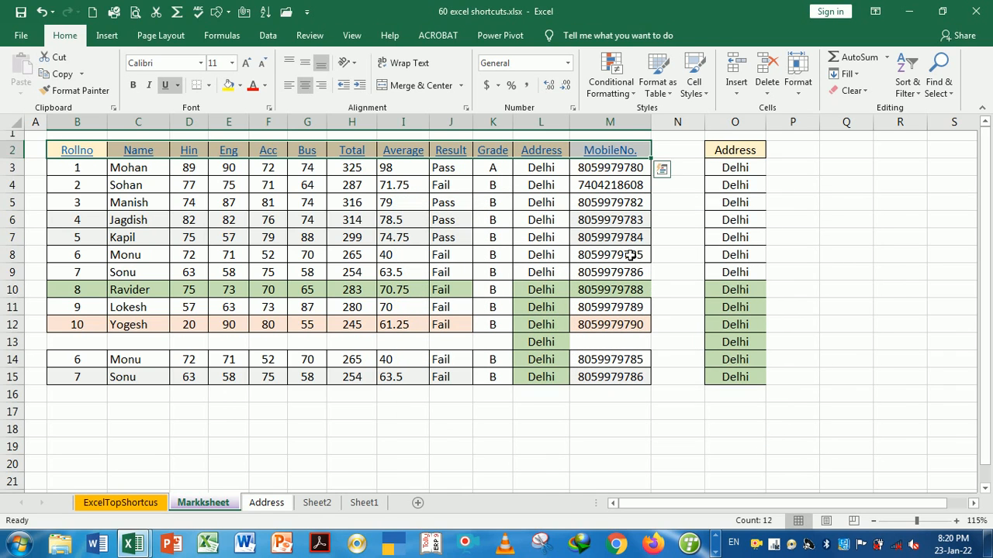
# Deselect the header row and bring up the context menu on the linked Bus header in G2
pyautogui.click(463, 186)
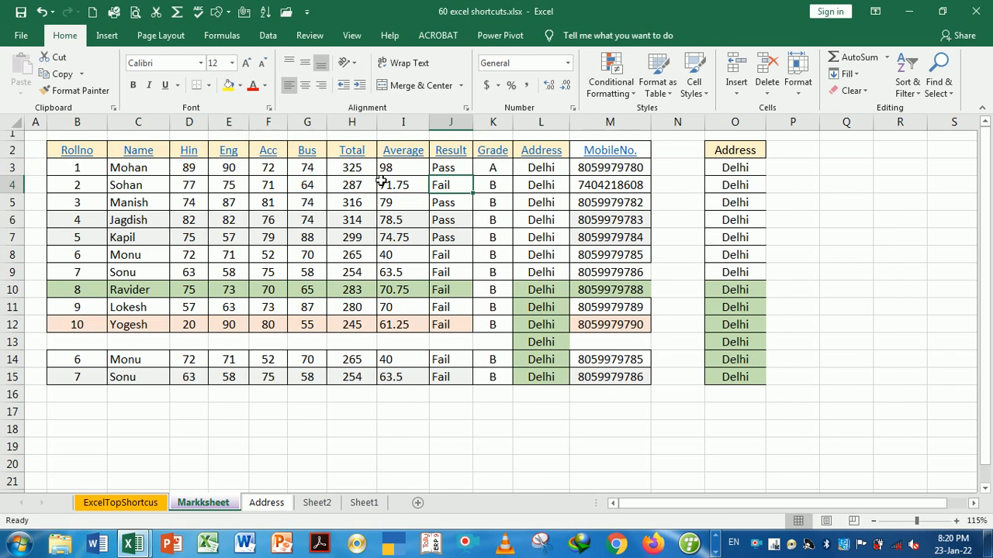
pyautogui.rightClick(309, 159)
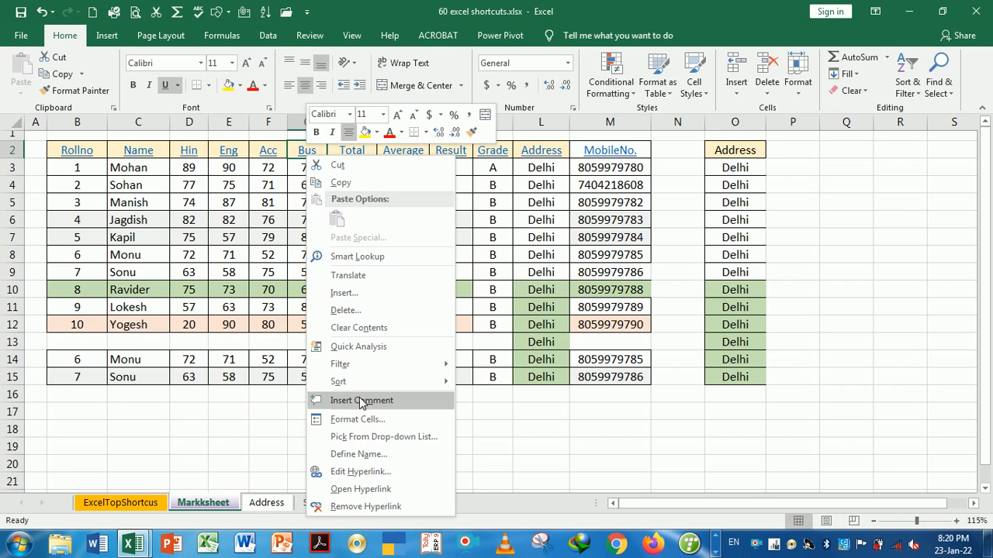
# Follow the Bus header link to 200 shortcuts in ms word.docx, scroll it, then close Word
pyautogui.click(346, 492)
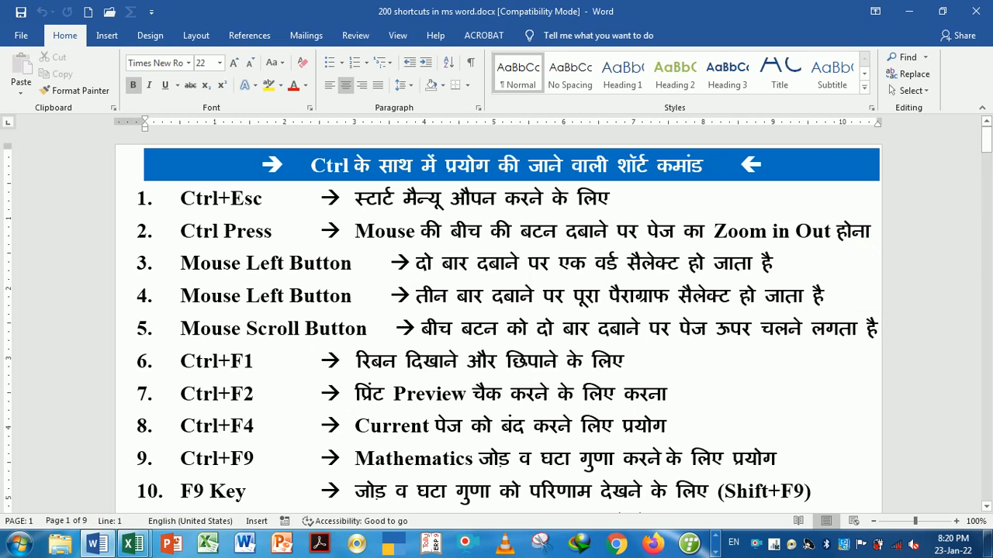
pyautogui.moveTo(987, 145)
pyautogui.mouseDown()
pyautogui.moveTo(987, 156)
pyautogui.moveTo(986, 137)
pyautogui.mouseUp()
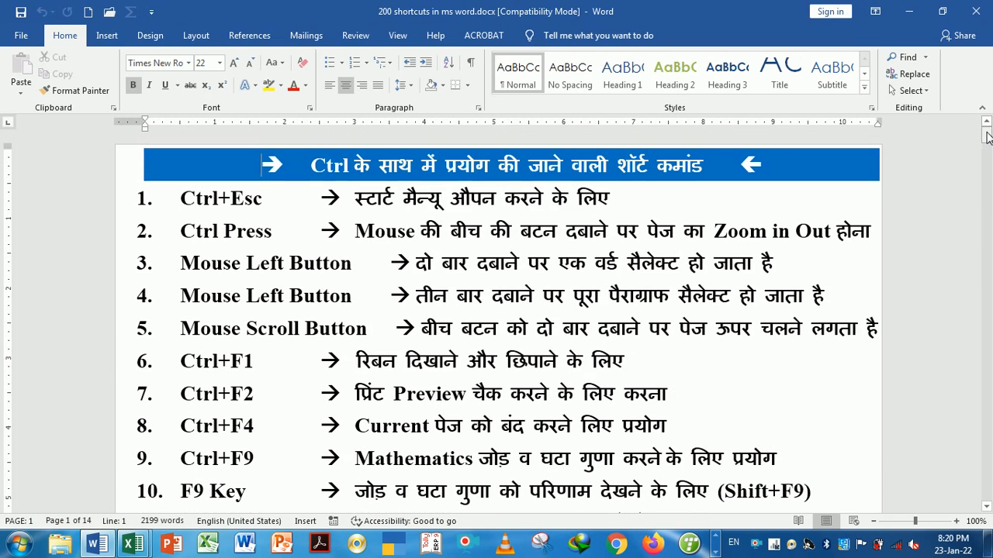
pyautogui.click(975, 10)
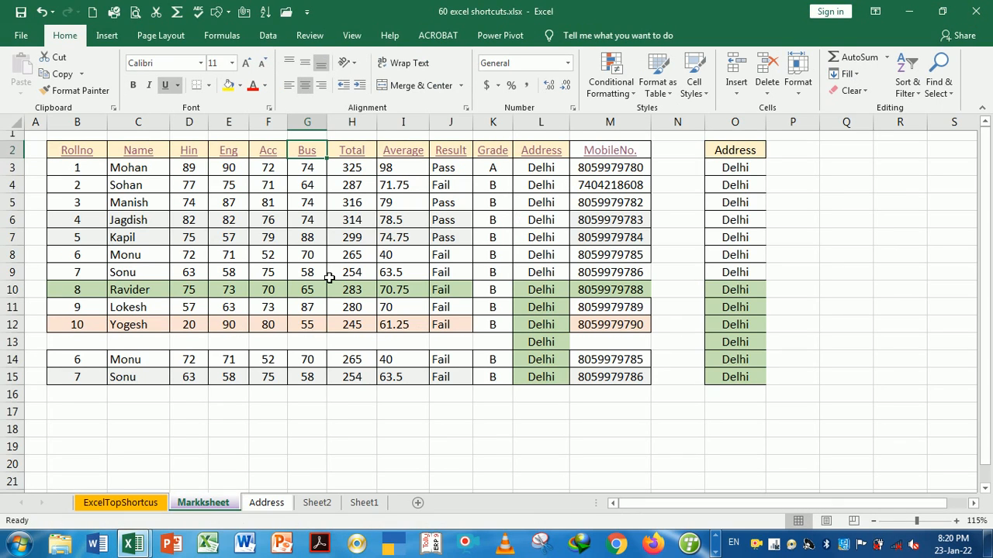
# Remove the hyperlinks from the header row B2:M2, Rollno through MobileNo
pyautogui.click(231, 188)
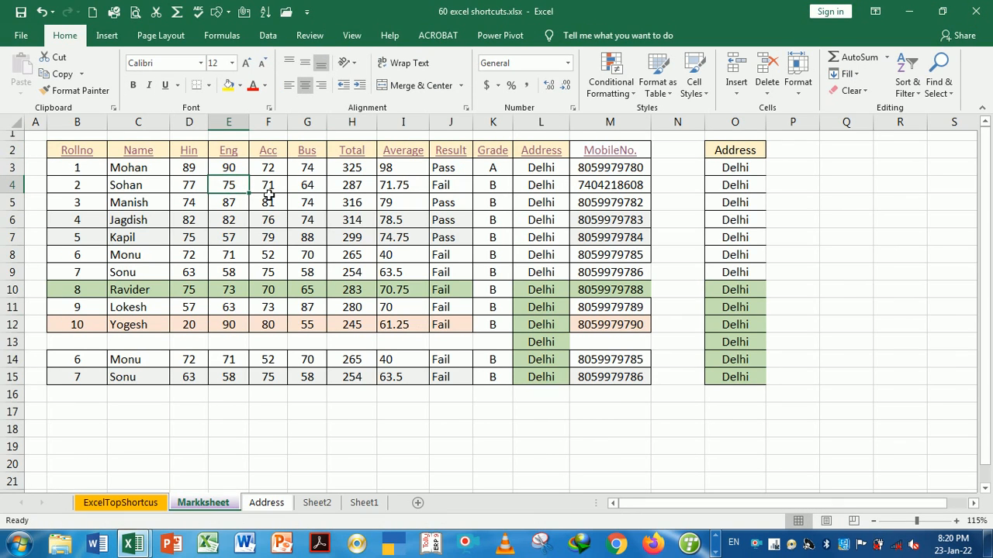
pyautogui.click(268, 194)
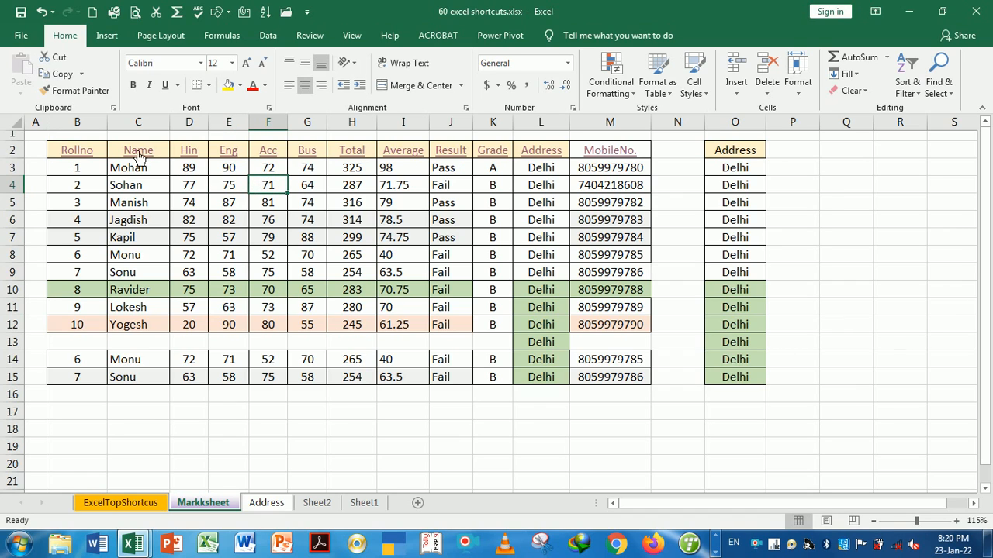
pyautogui.click(94, 150)
pyautogui.moveTo(112, 153); pyautogui.dragTo(602, 161)
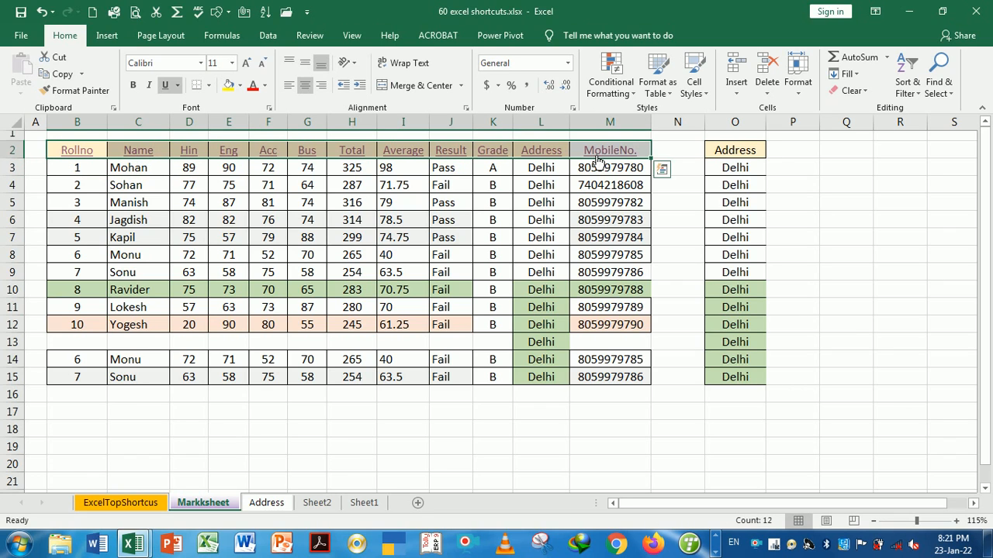
pyautogui.rightClick(555, 152)
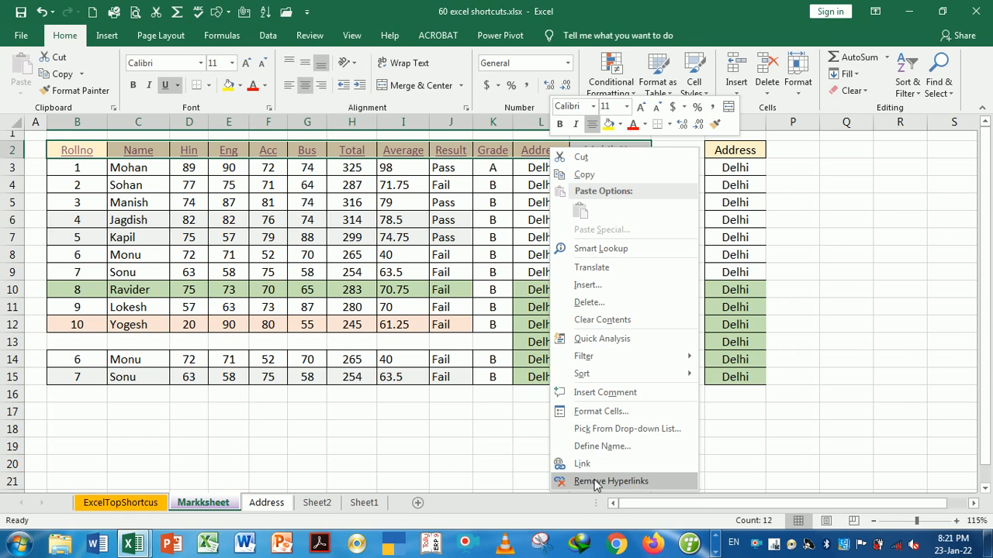
pyautogui.click(595, 482)
pyautogui.click(501, 245)
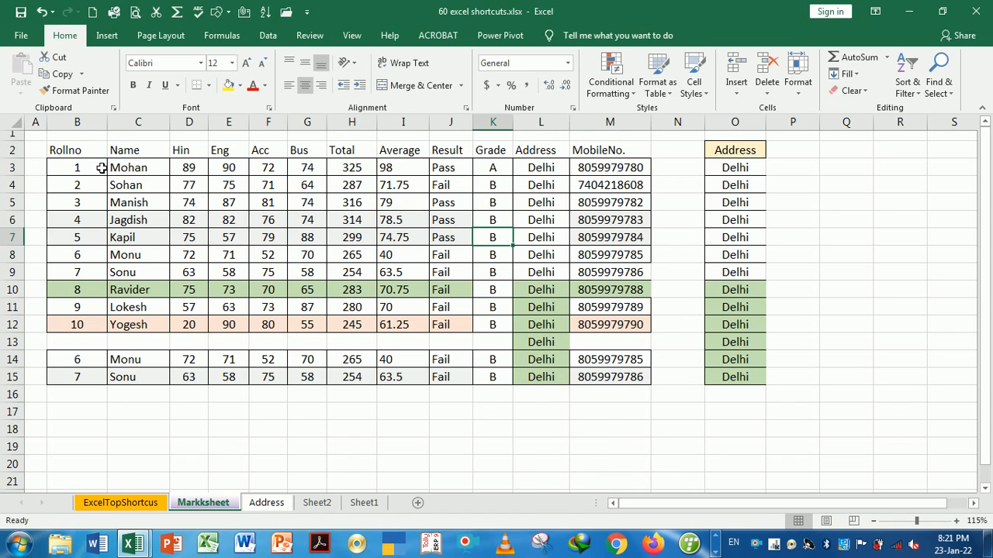
# Apply all borders to the header row with the Alt+H+B+A shortcut
pyautogui.moveTo(85, 147); pyautogui.dragTo(589, 157)
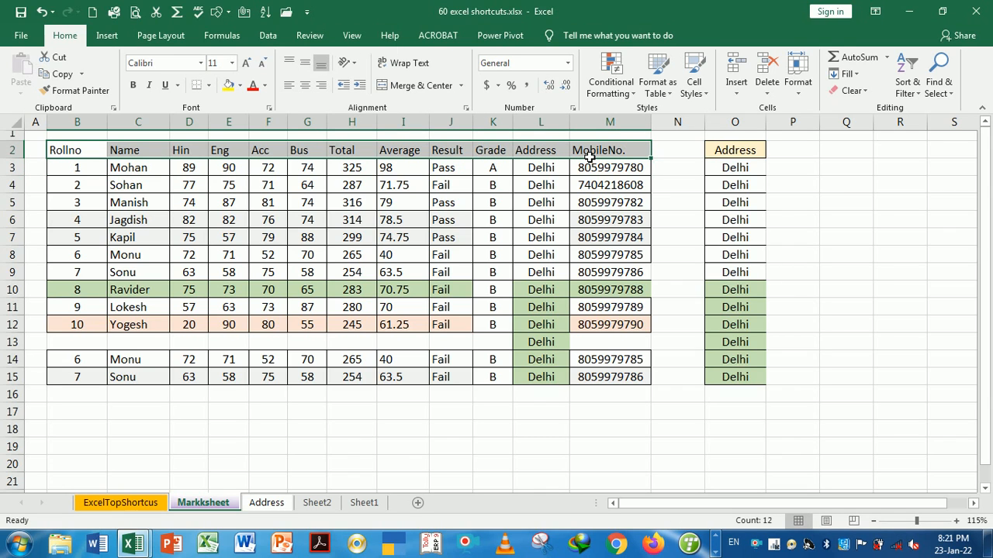
pyautogui.press('alt')
pyautogui.press('h')
pyautogui.press('b')
pyautogui.press('a')
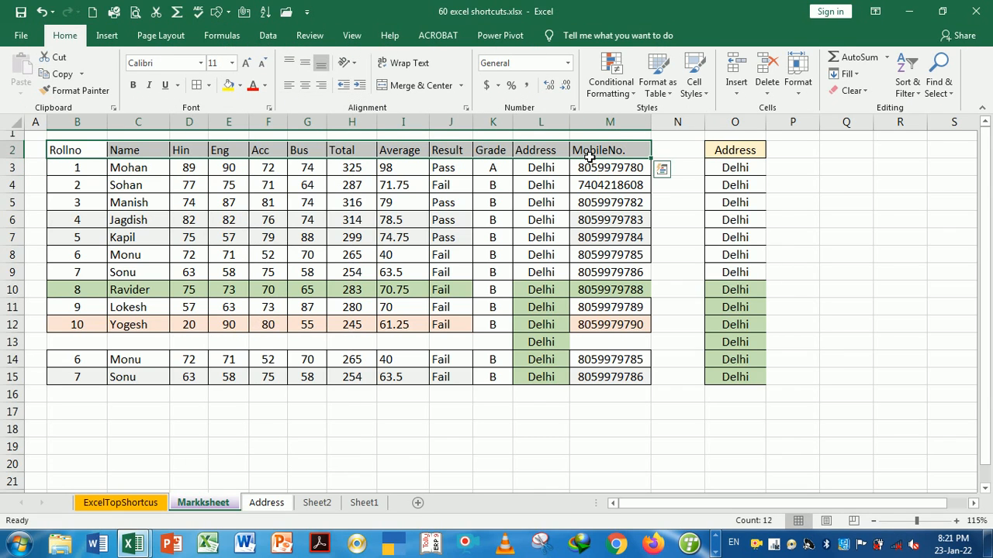
pyautogui.click(495, 204)
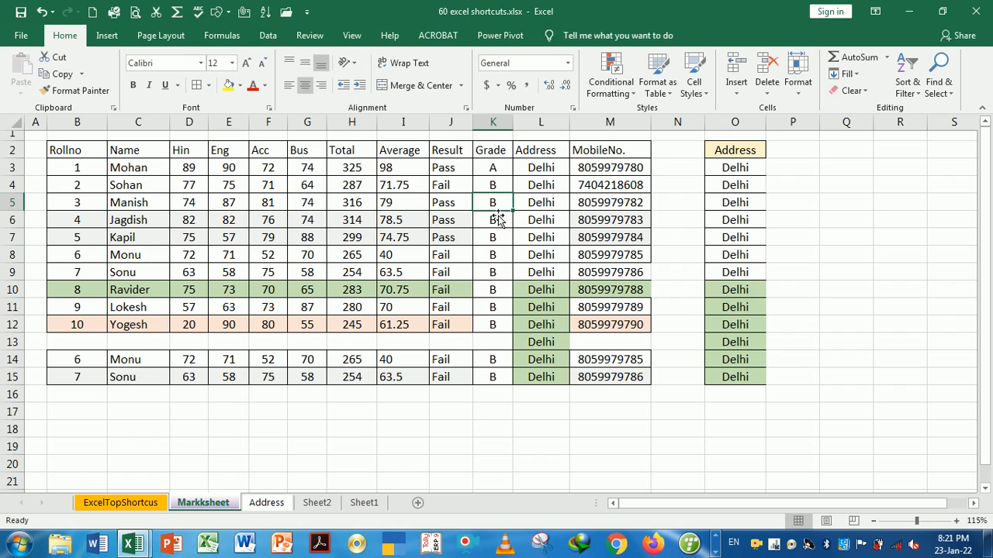
# Go to the ExcelTopShortcus sheet and select the Open Worksheet description in C8
pyautogui.click(450, 208)
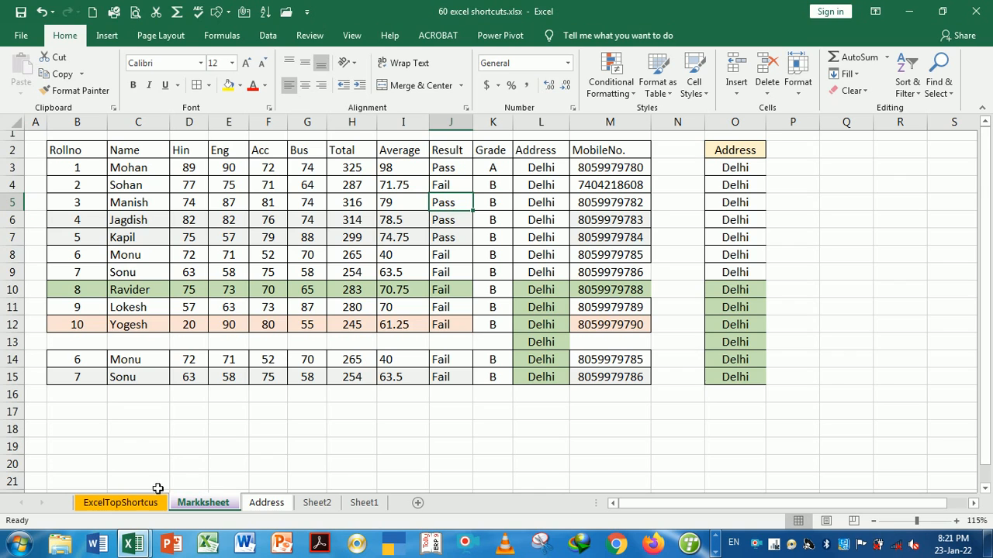
pyautogui.click(128, 504)
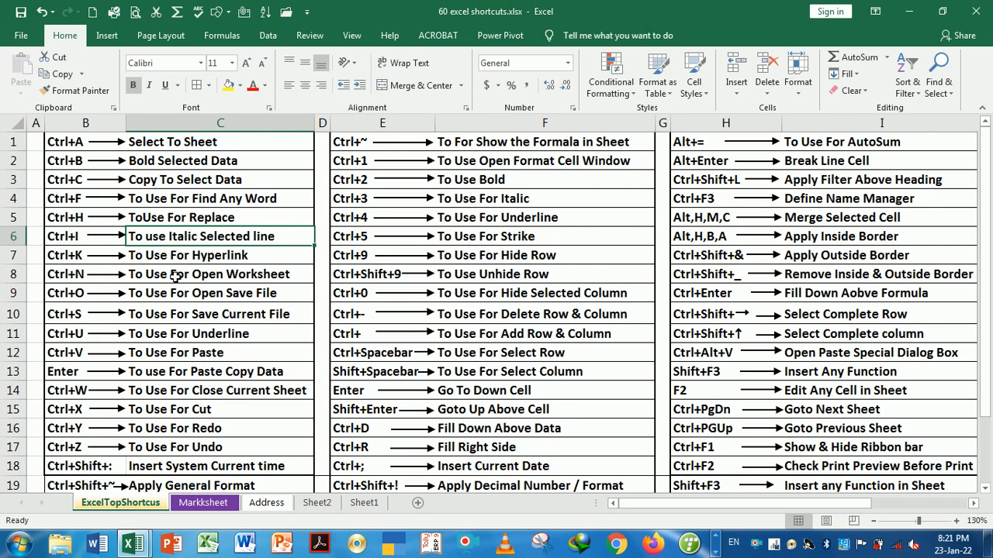
pyautogui.click(176, 277)
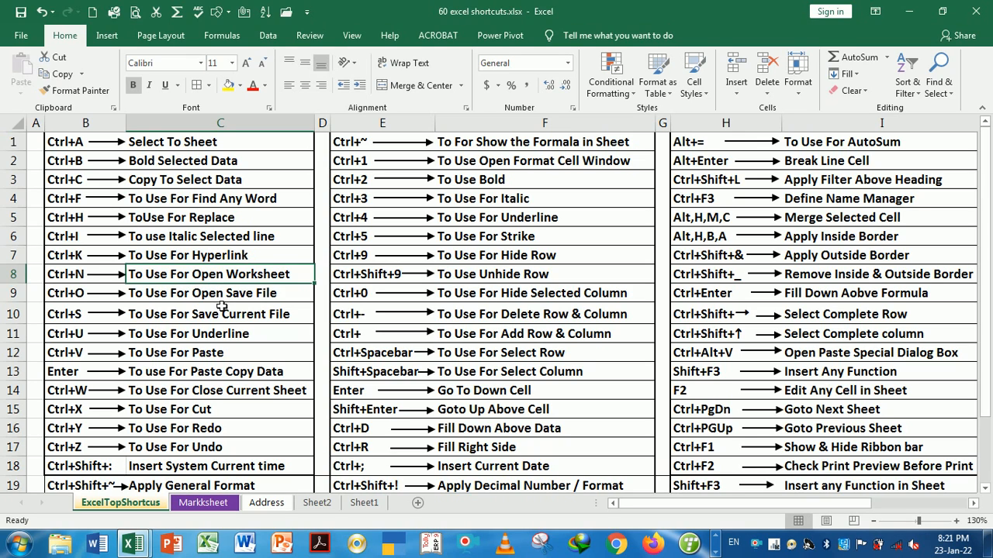
pyautogui.press('Down')
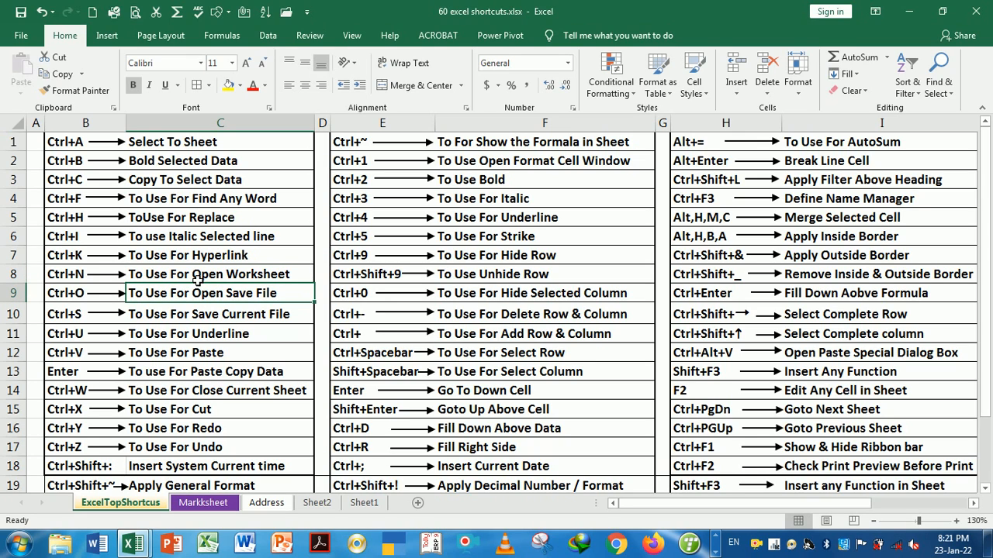
# Change C8 to 'To Use For NewOpen Worksheet', then open a new blank workbook with Ctrl+N
pyautogui.doubleClick(197, 281)
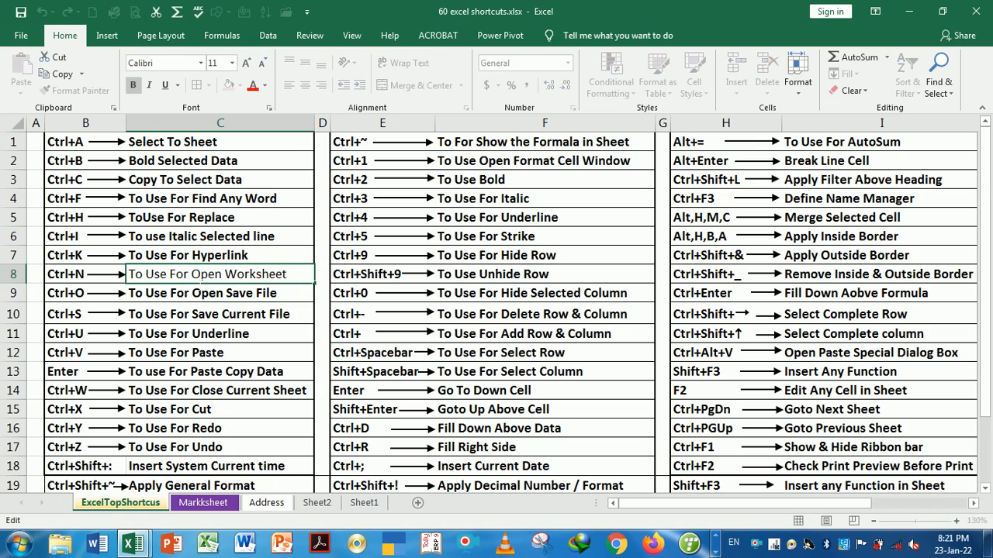
pyautogui.write('nEW')
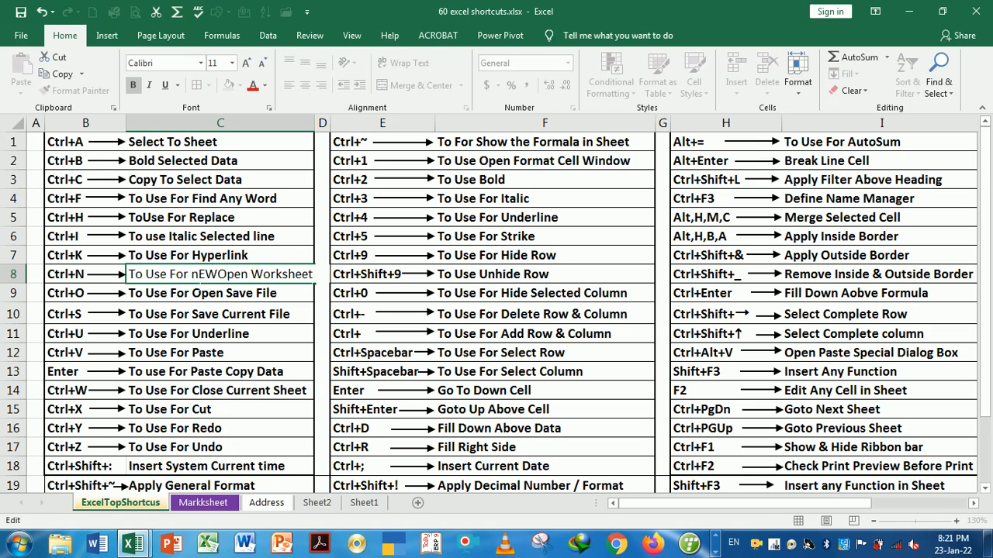
pyautogui.press('BackSpace')
pyautogui.press('BackSpace')
pyautogui.press('BackSpace')
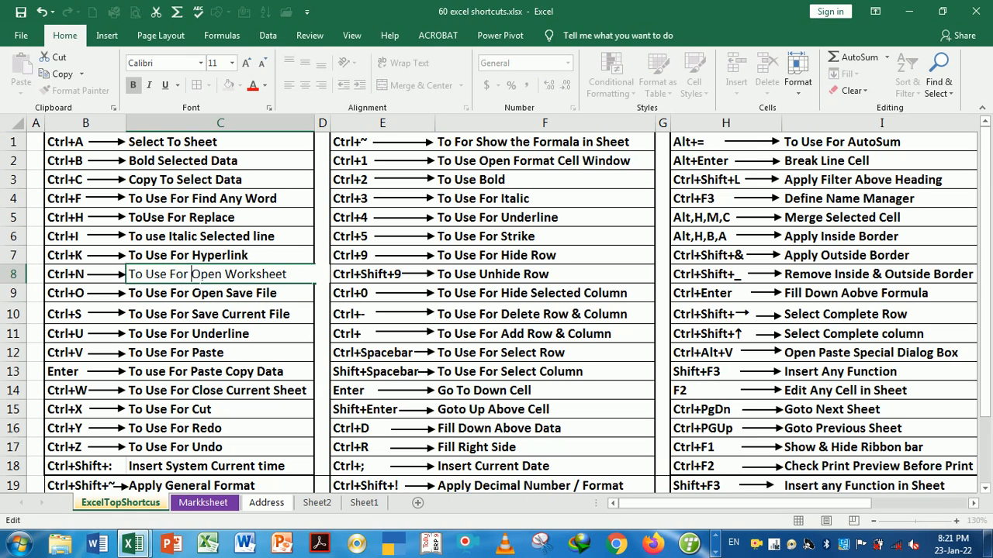
pyautogui.write('New')
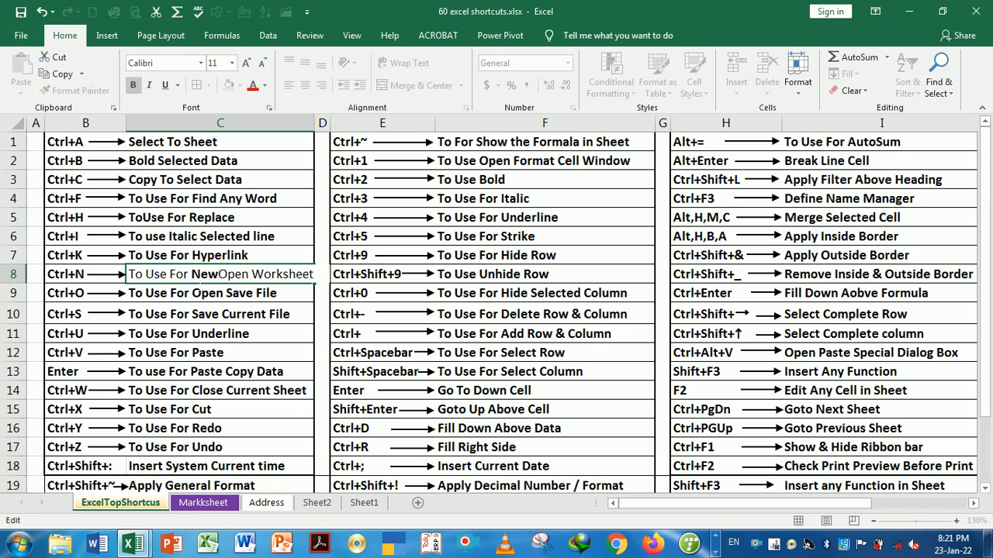
pyautogui.press('Return')
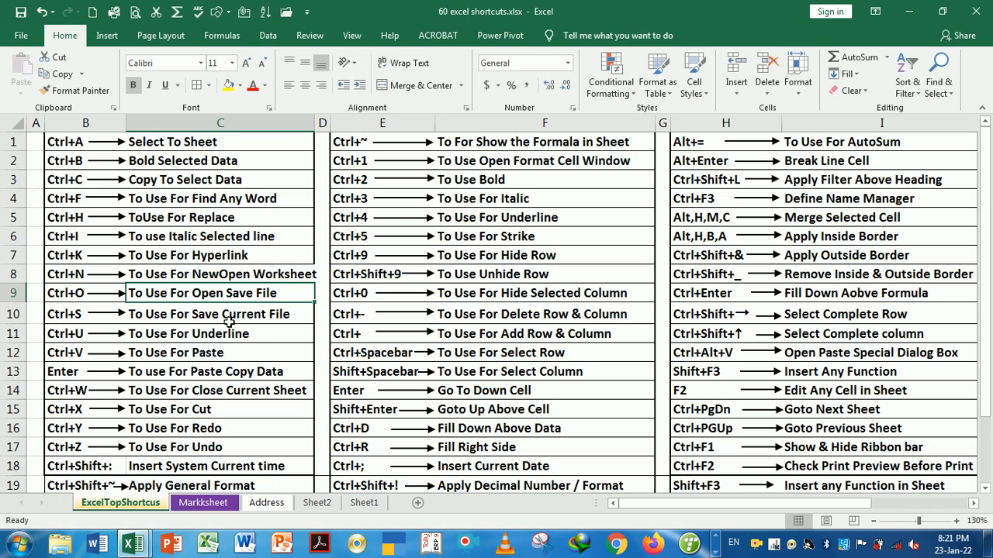
pyautogui.click(256, 335)
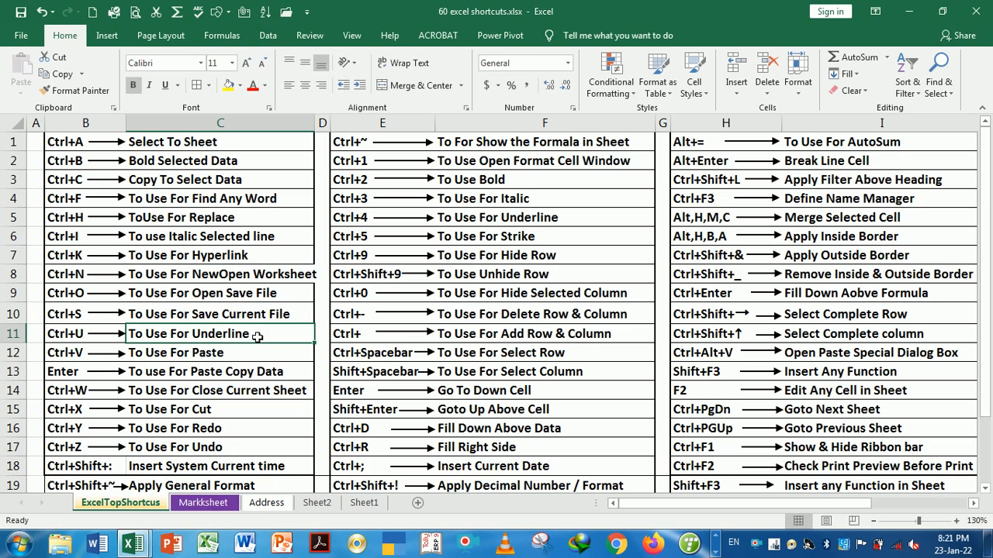
pyautogui.hotkey('ctrl', 'n')
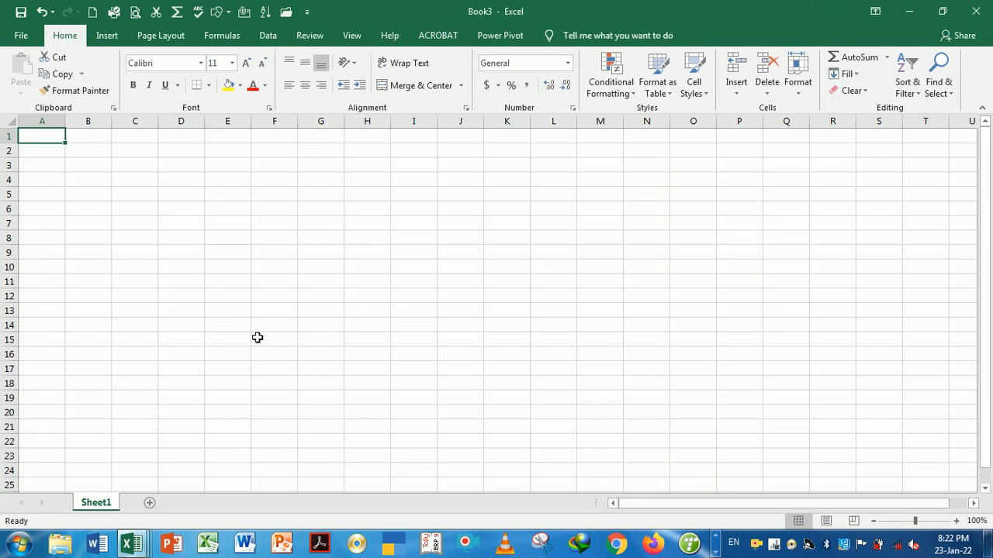
# Select a few empty cells (L7, L8, P5) in Book3, then close the blank workbook
pyautogui.click(417, 283)
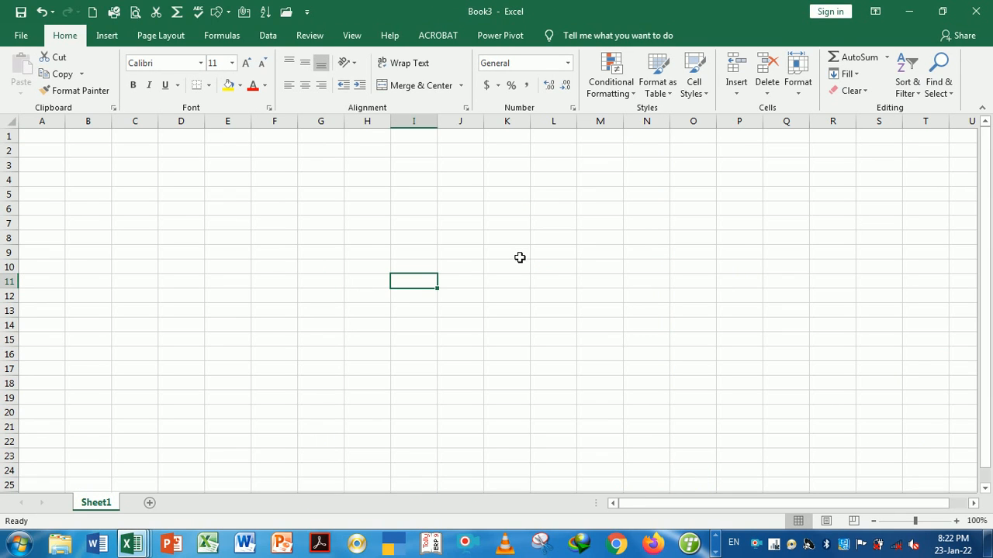
pyautogui.click(571, 228)
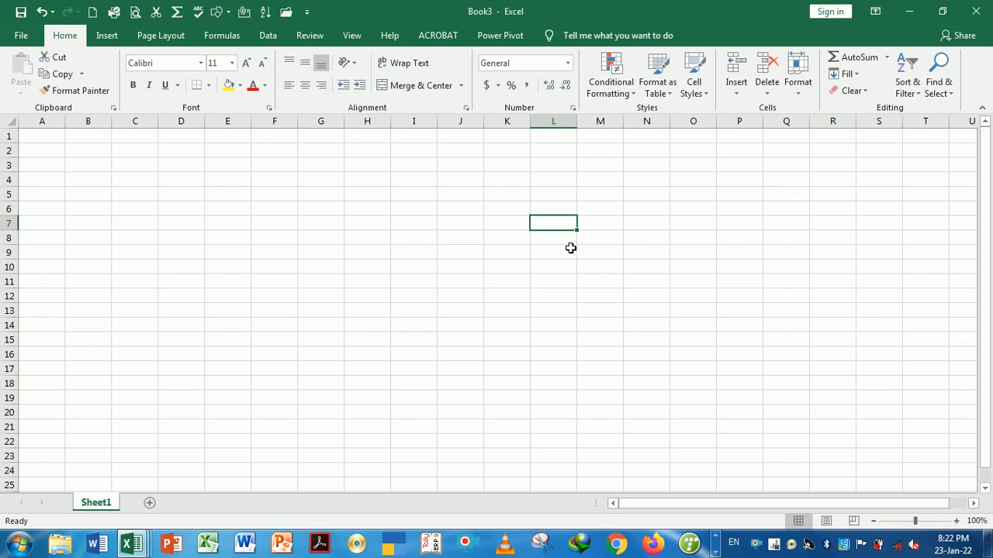
pyautogui.click(571, 244)
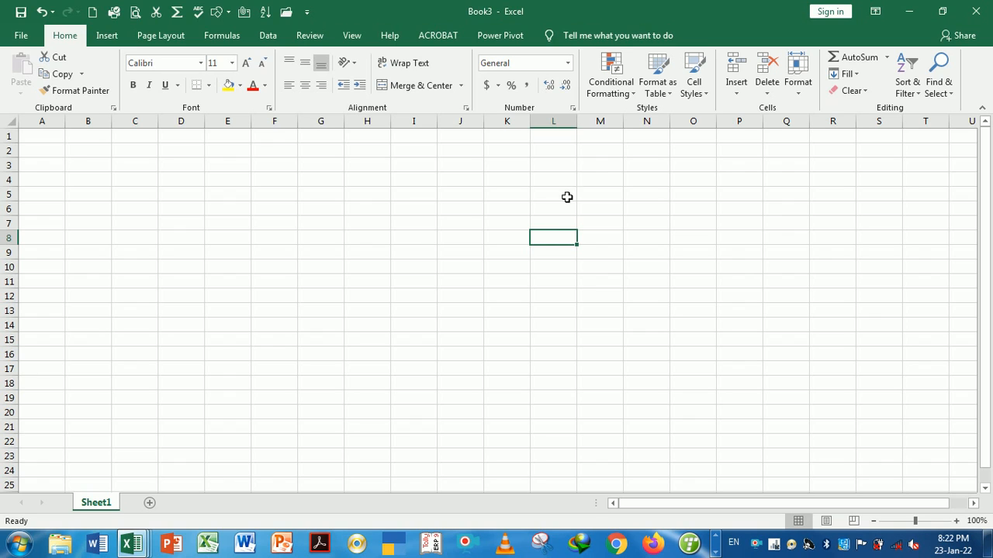
pyautogui.click(755, 198)
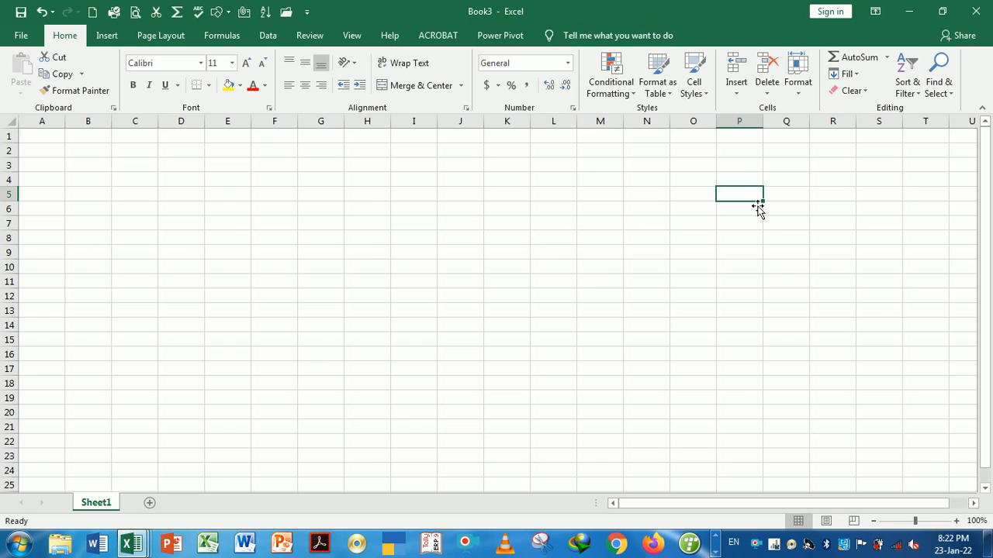
pyautogui.click(976, 11)
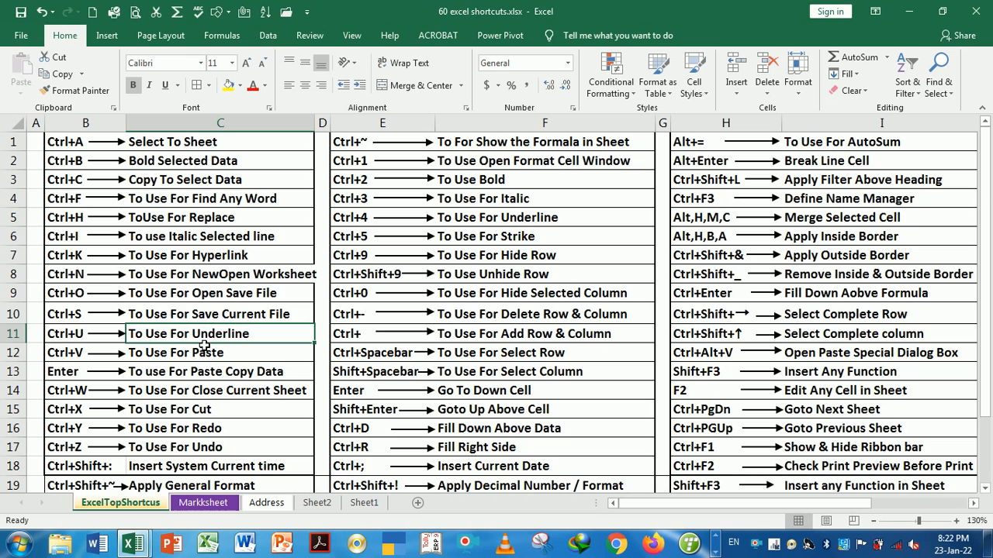
# Open Salary Sheet.xls from the Recent list via Ctrl+O and select cells L6 and M5
pyautogui.click(194, 293)
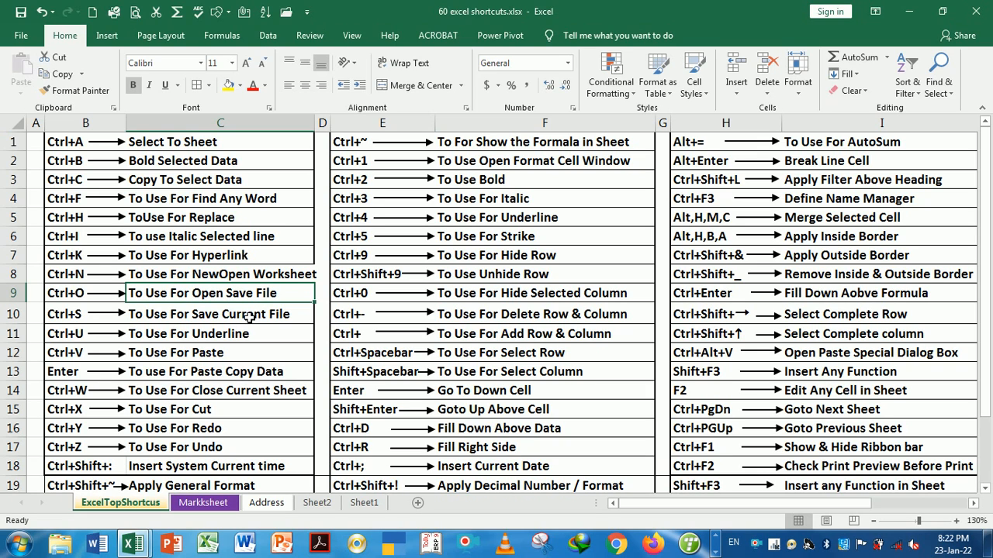
pyautogui.hotkey('ctrl', 'o')
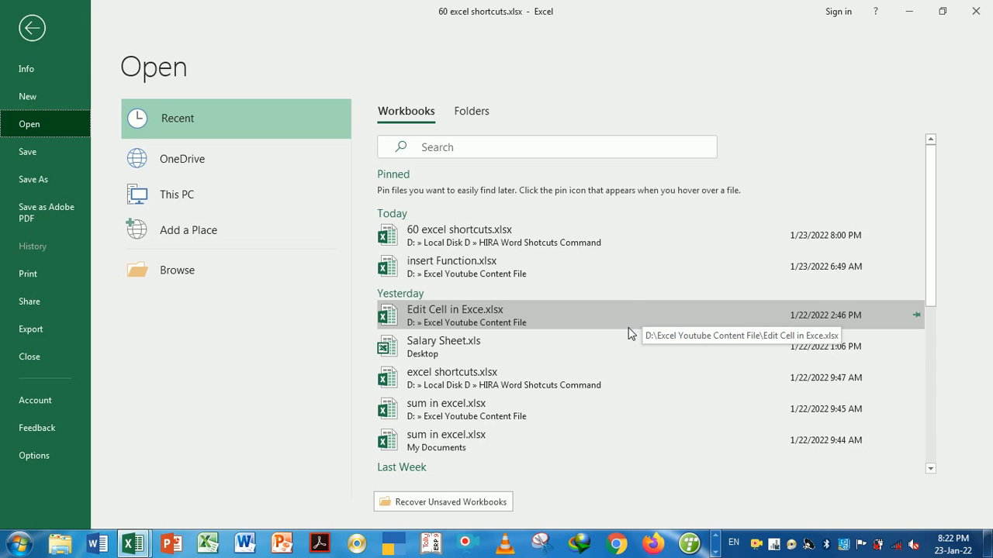
pyautogui.click(459, 355)
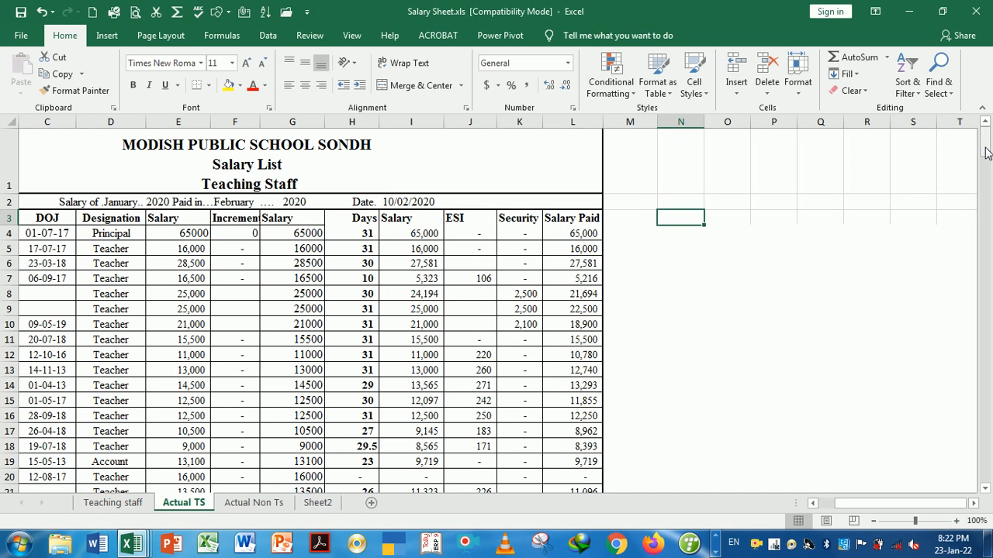
pyautogui.moveTo(985, 155)
pyautogui.mouseDown()
pyautogui.moveTo(986, 279)
pyautogui.moveTo(987, 146)
pyautogui.mouseUp()
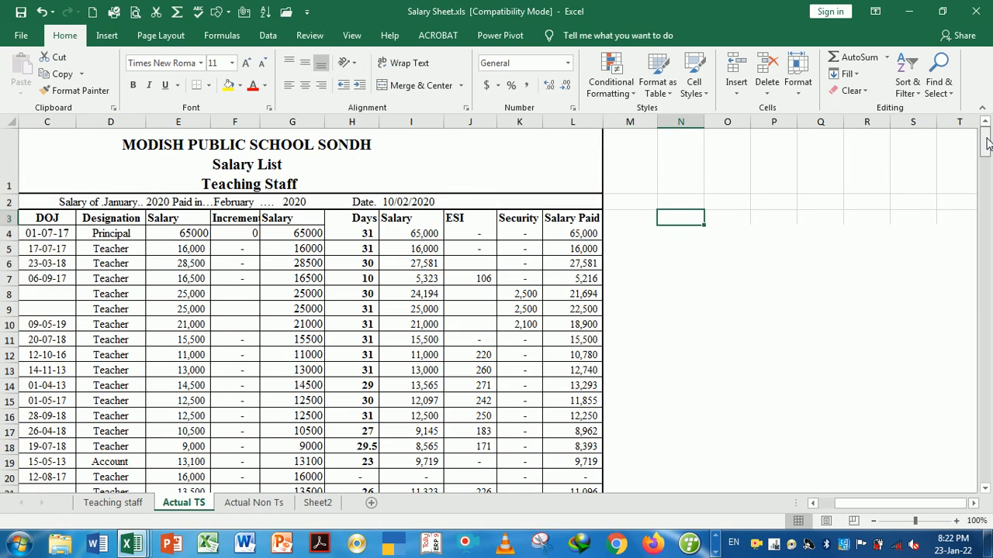
pyautogui.click(591, 264)
pyautogui.click(644, 256)
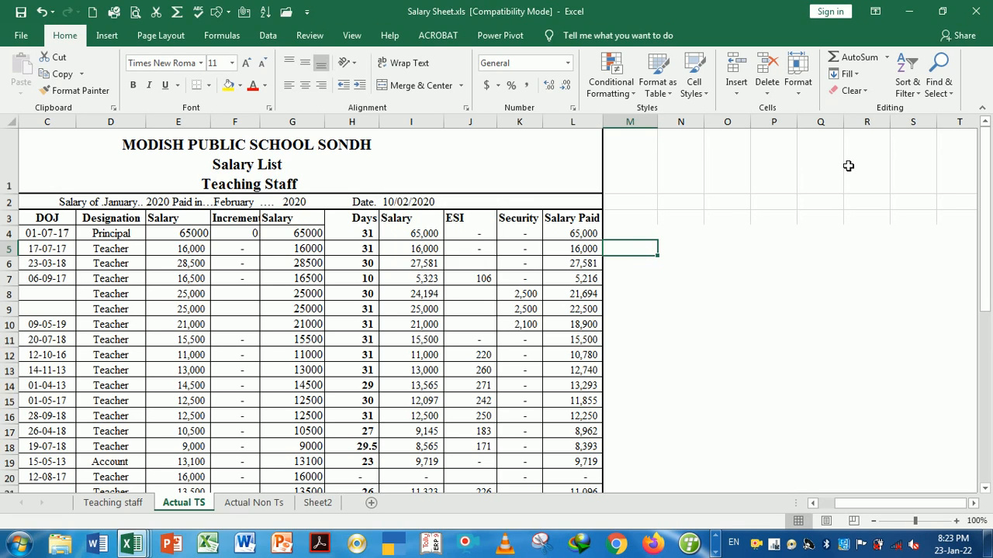
# Close Salary Sheet.xls, browse the Save, Paste and Underline shortcut entries, then return to Markksheet
pyautogui.click(976, 13)
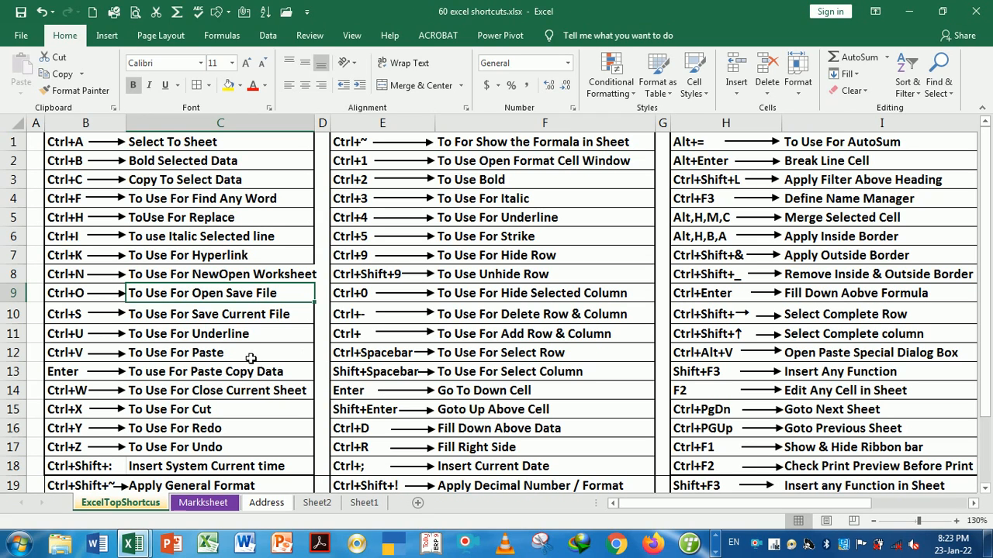
pyautogui.click(199, 319)
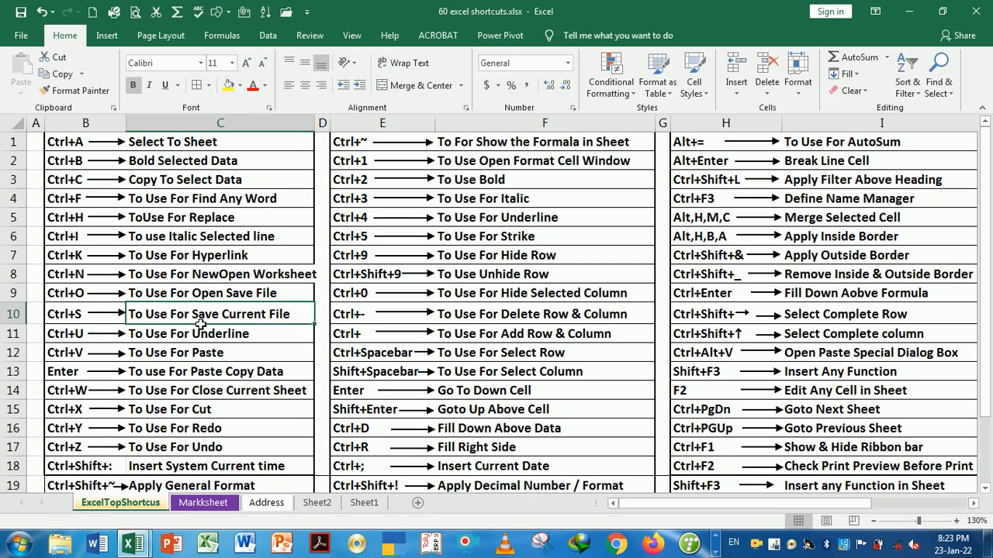
pyautogui.click(260, 359)
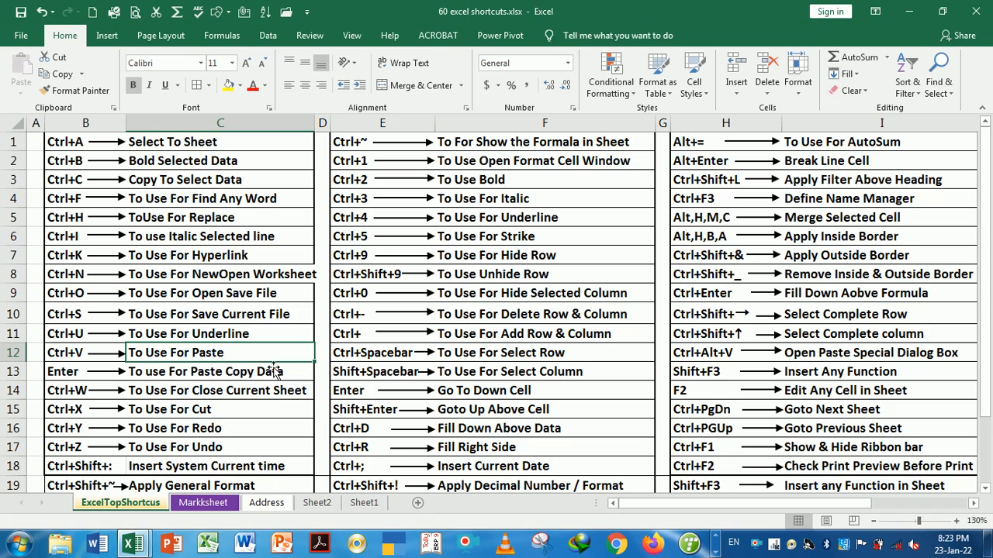
pyautogui.click(366, 353)
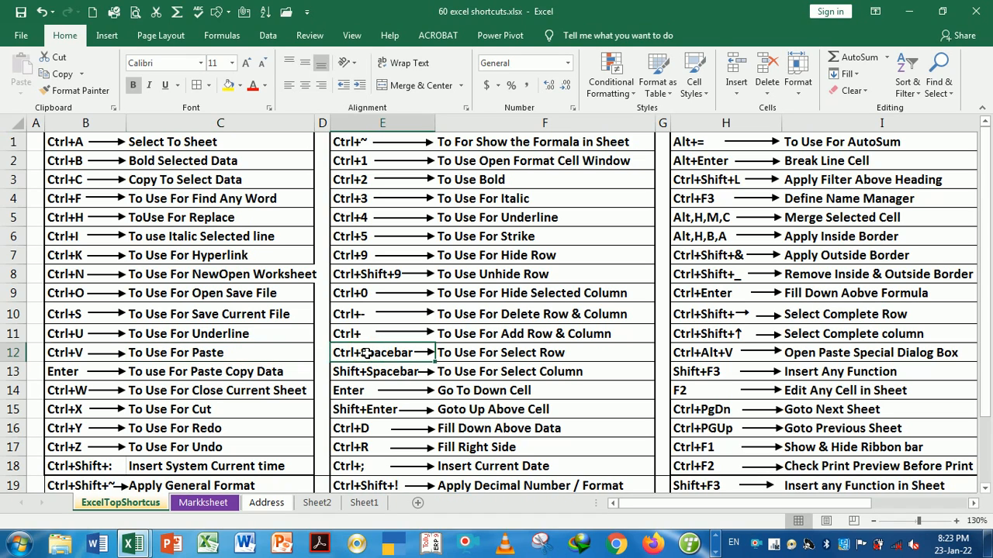
pyautogui.click(281, 338)
pyautogui.click(276, 359)
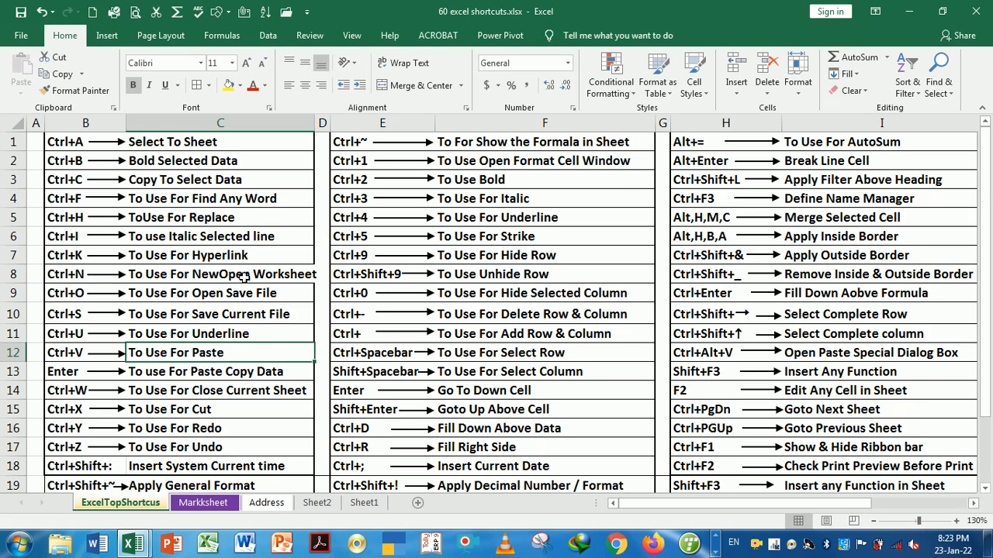
pyautogui.click(259, 337)
pyautogui.click(255, 359)
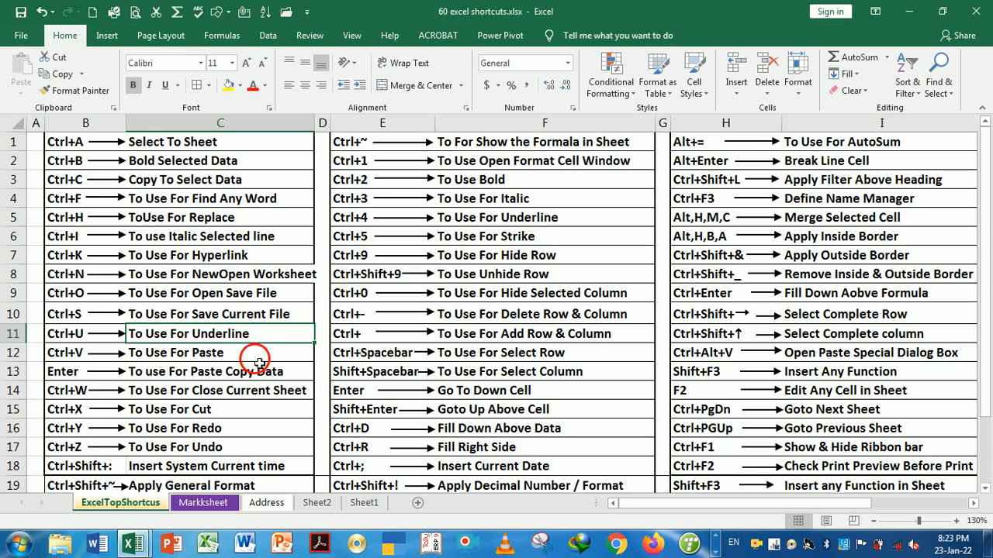
pyautogui.click(266, 379)
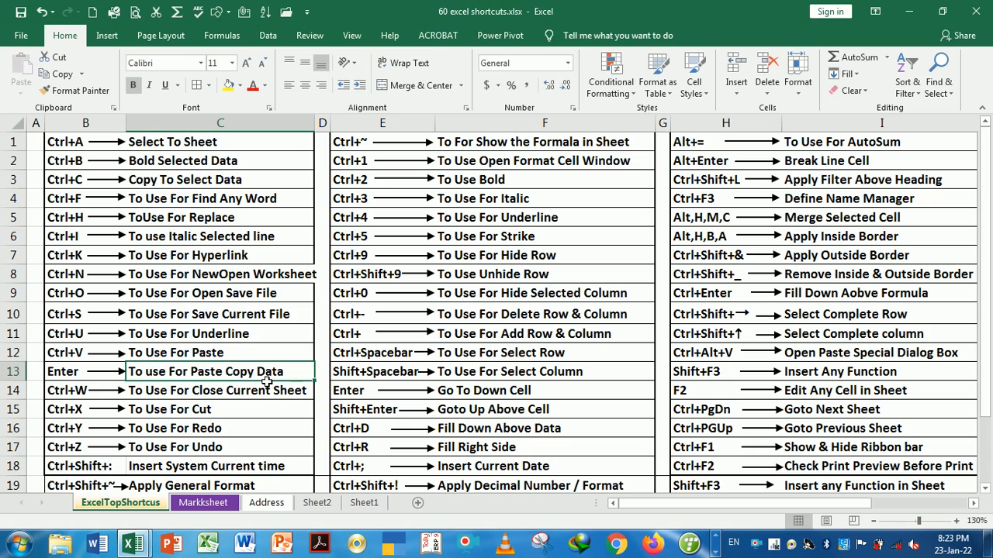
pyautogui.click(234, 358)
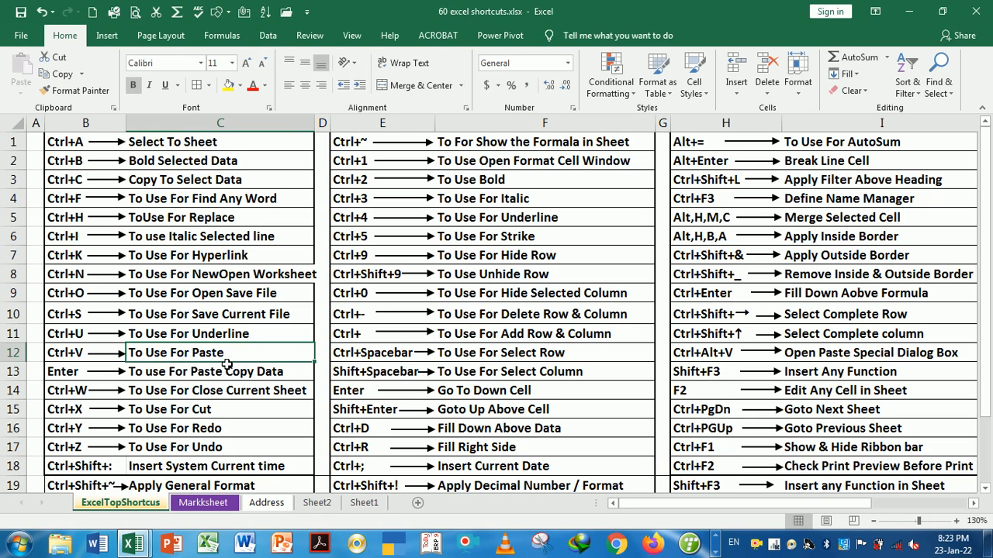
pyautogui.click(203, 505)
# Underline the row 5 cells starting at B5 with Ctrl+U
pyautogui.click(258, 295)
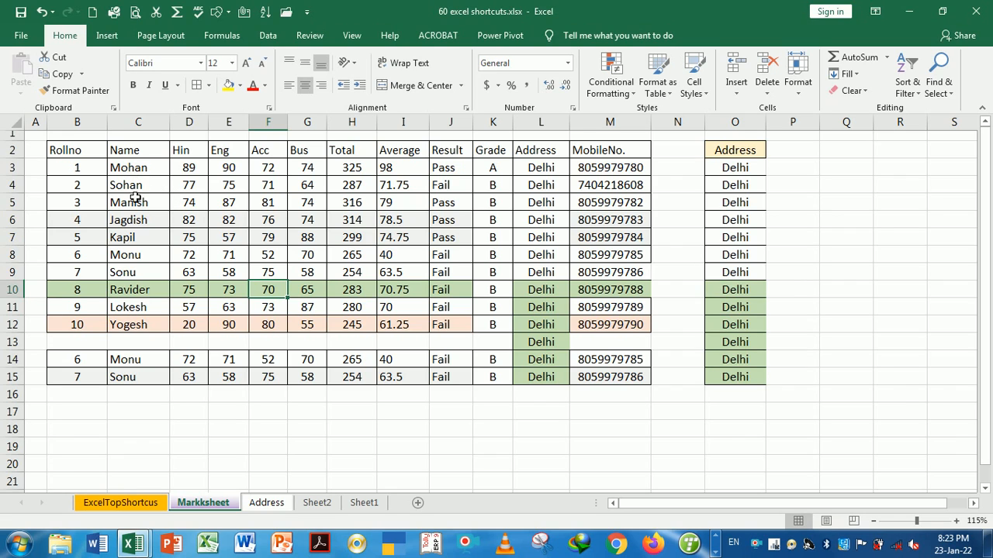
pyautogui.moveTo(91, 204); pyautogui.dragTo(601, 210)
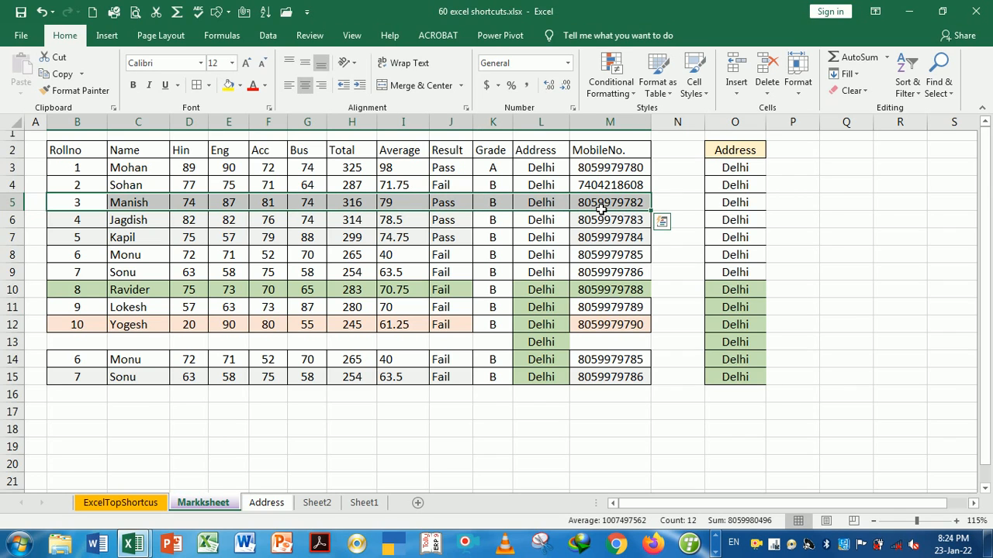
pyautogui.hotkey('ctrl', 'u')
pyautogui.click(462, 253)
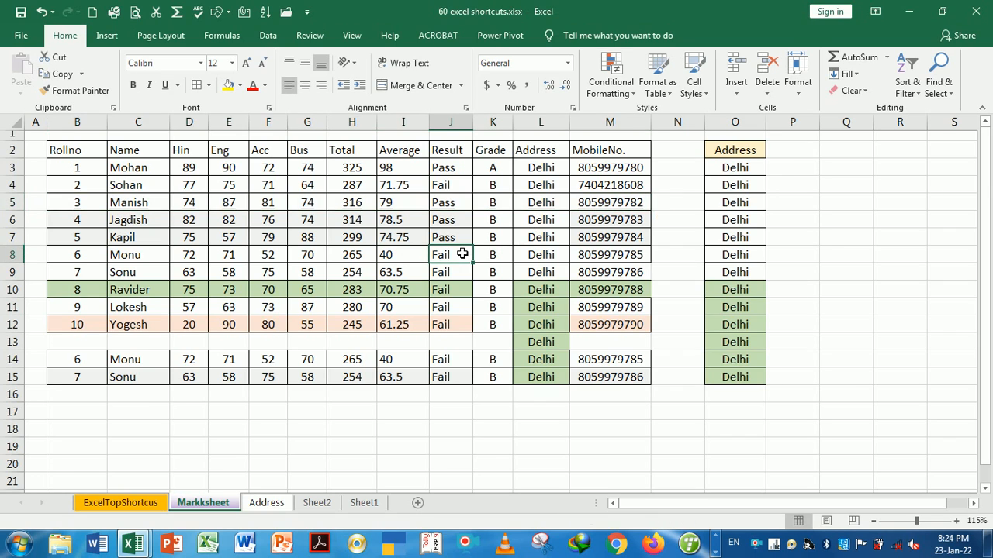
# Remove the underline from B5:M5 with Ctrl+U and go back to the shortcut sheet
pyautogui.click(99, 208)
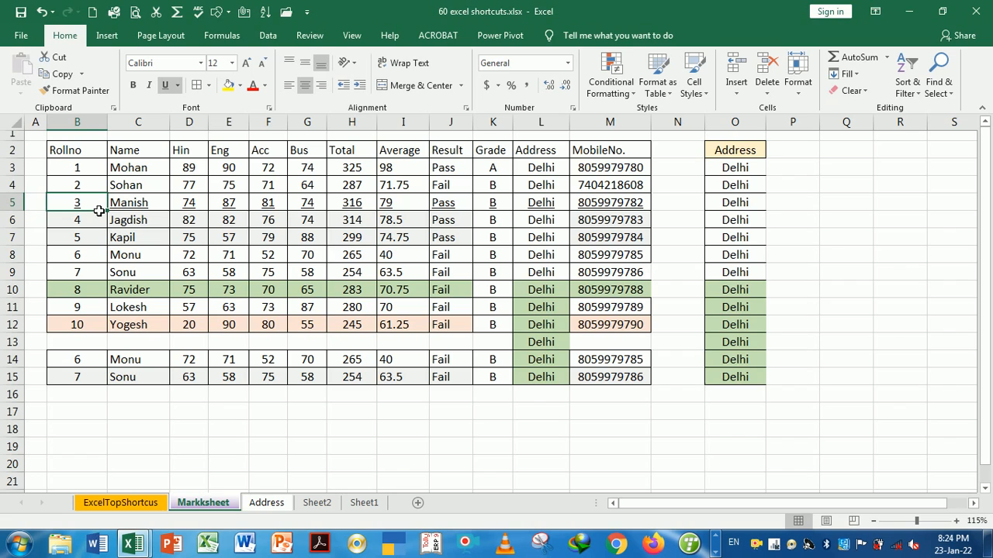
pyautogui.hotkey('shift', 'Right')
pyautogui.hotkey('shift', 'Right')
pyautogui.hotkey('shift', 'Right')
pyautogui.hotkey('shift', 'Right')
pyautogui.hotkey('shift', 'Right')
pyautogui.hotkey('shift', 'Right')
pyautogui.hotkey('shift', 'Right')
pyautogui.hotkey('shift', 'Right')
pyautogui.hotkey('shift', 'Right')
pyautogui.hotkey('shift', 'Right')
pyautogui.hotkey('shift', 'Right')
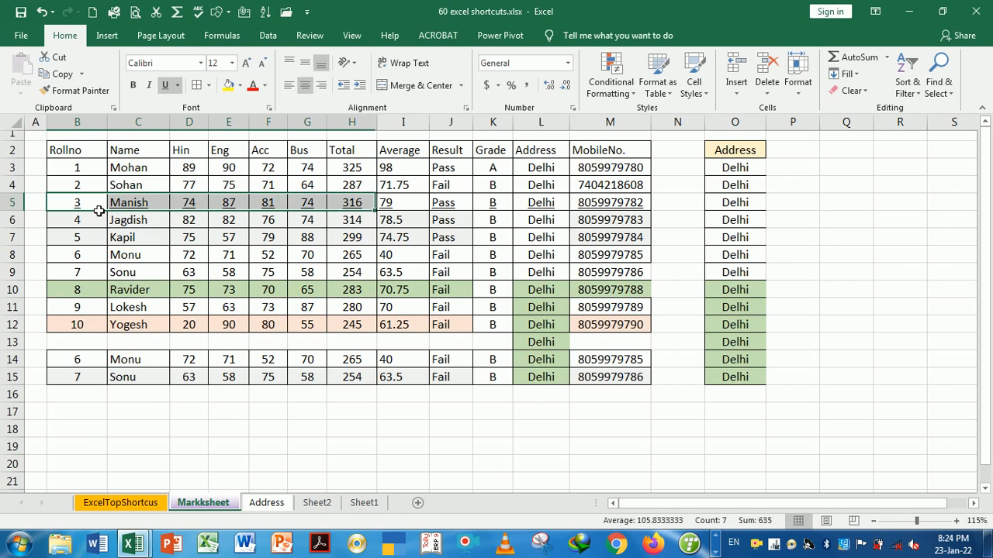
pyautogui.hotkey('shift', 'Right')
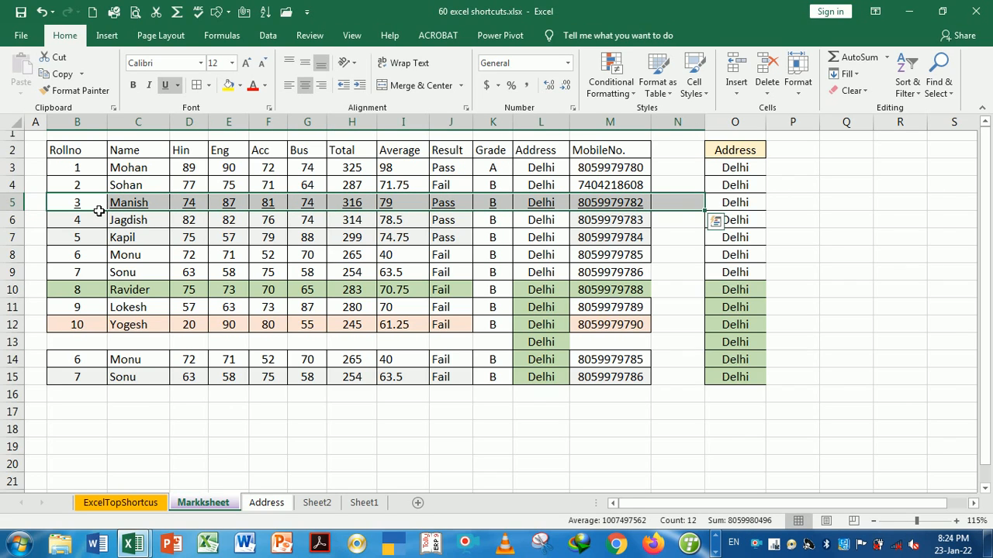
pyautogui.hotkey('shift', 'Left')
pyautogui.hotkey('ctrl', 'u')
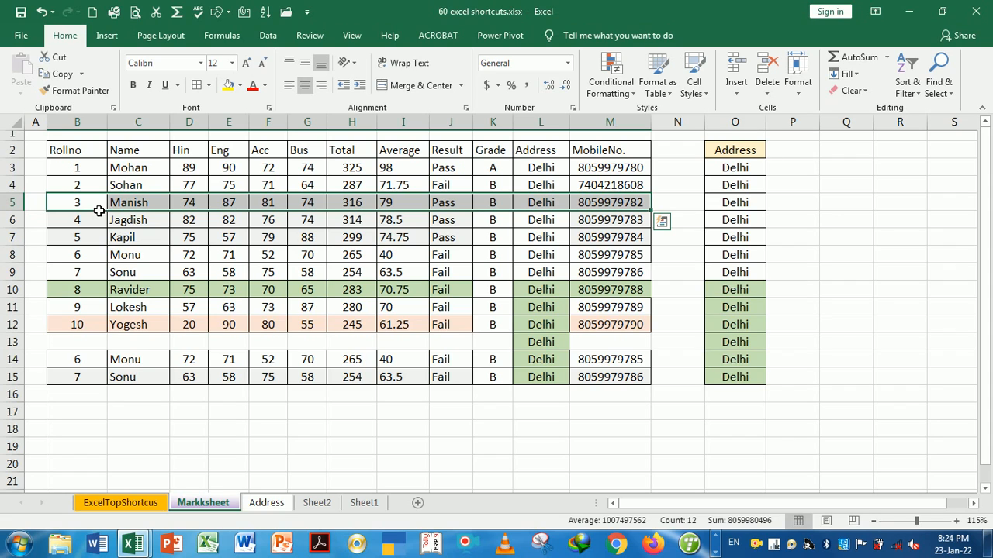
pyautogui.click(205, 271)
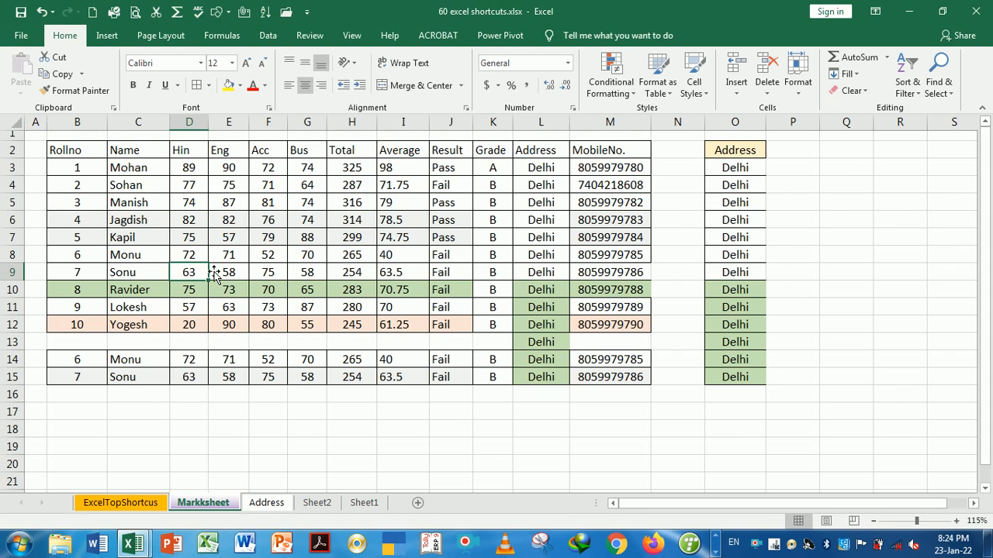
pyautogui.click(143, 503)
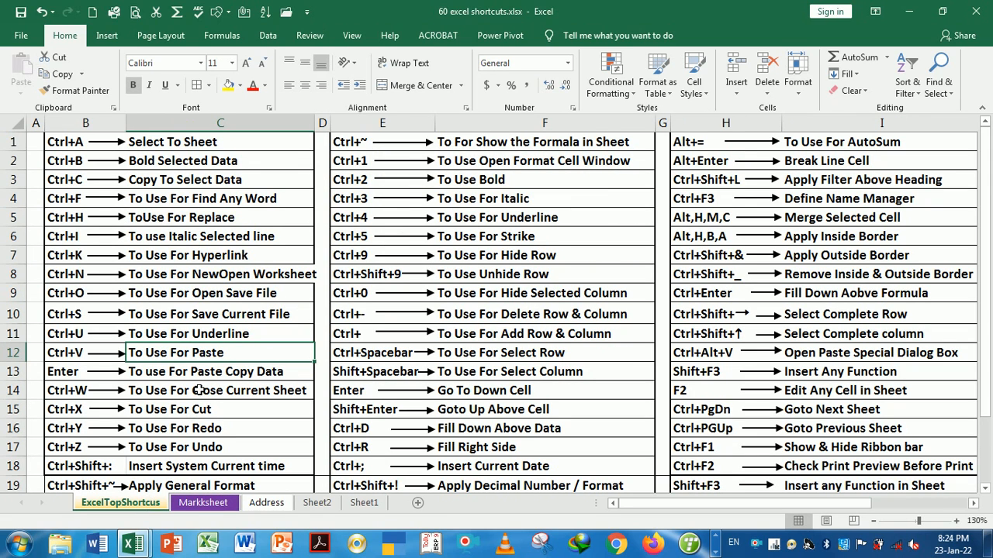
# Select the Paste Copy Data entry in C13, then return to the Markksheet sheet
pyautogui.click(184, 380)
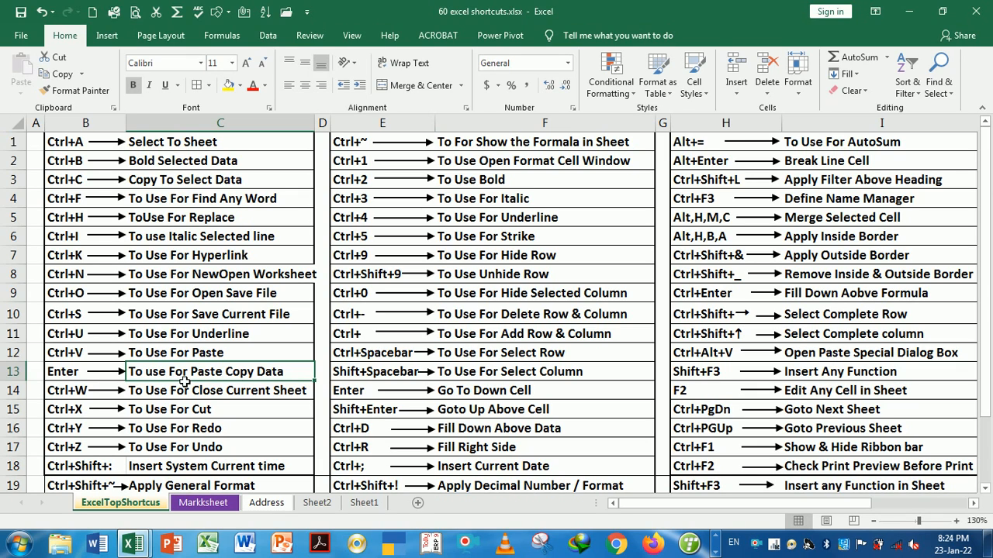
pyautogui.click(204, 502)
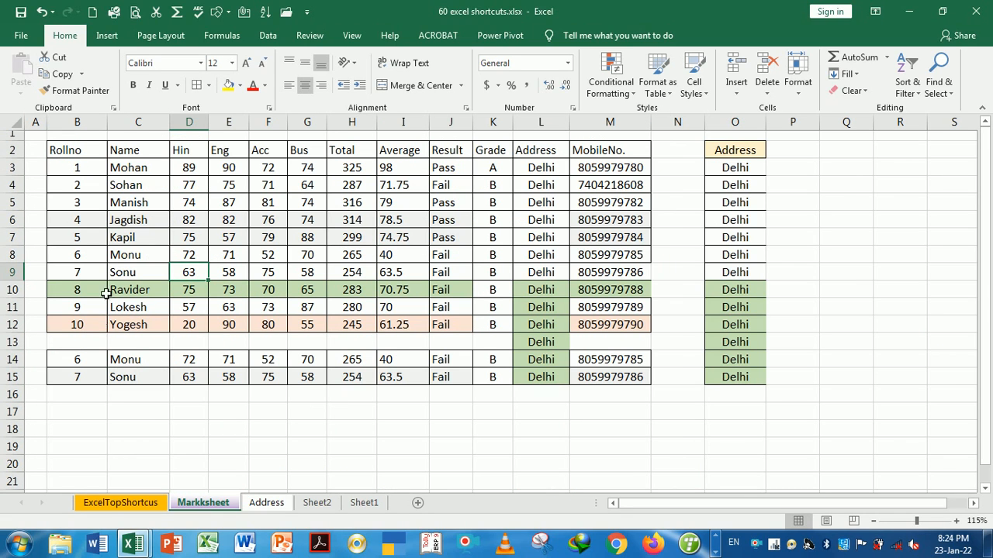
pyautogui.moveTo(78, 155); pyautogui.dragTo(493, 256)
pyautogui.moveTo(545, 286); pyautogui.dragTo(605, 320)
pyautogui.hotkey('ctrl', 'c')
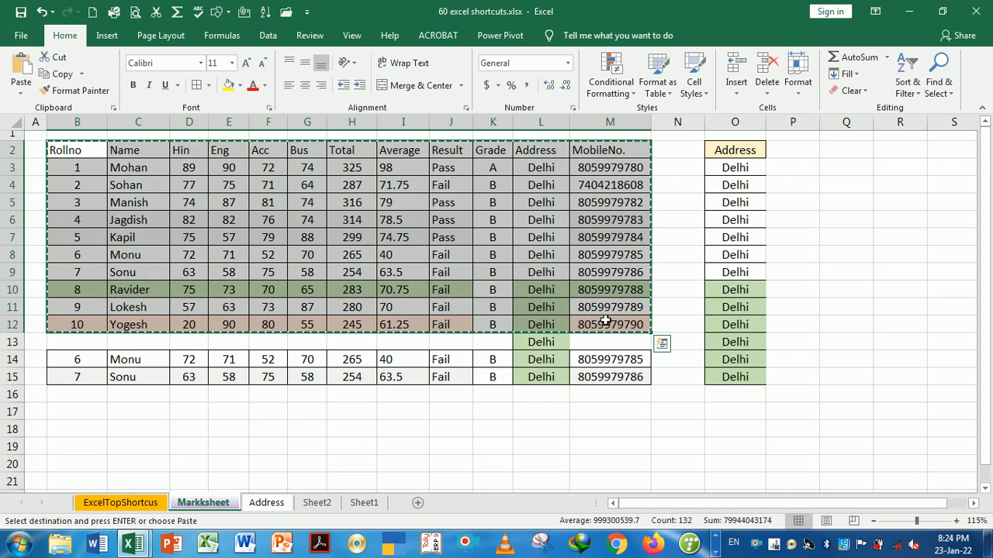
pyautogui.click(93, 471)
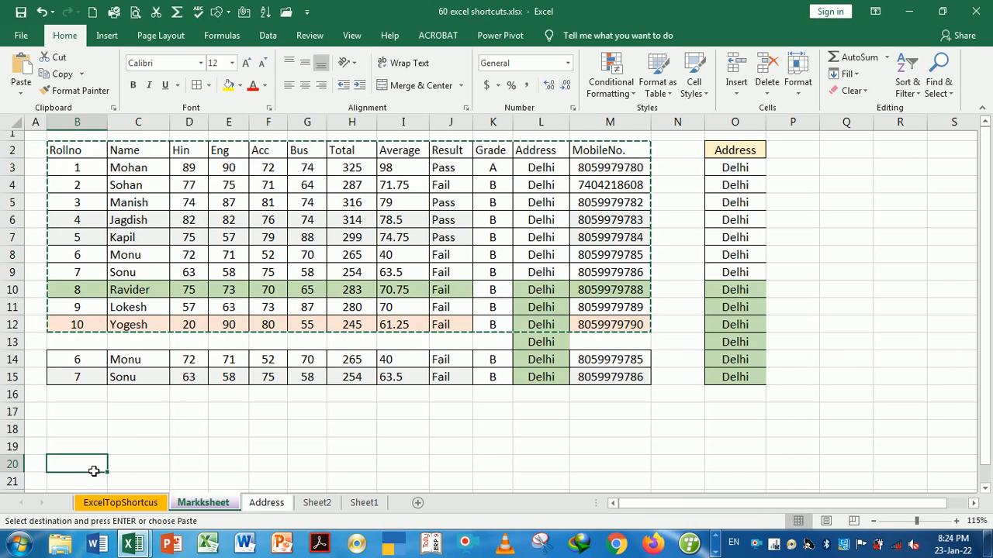
pyautogui.hotkey('ctrl', 'v')
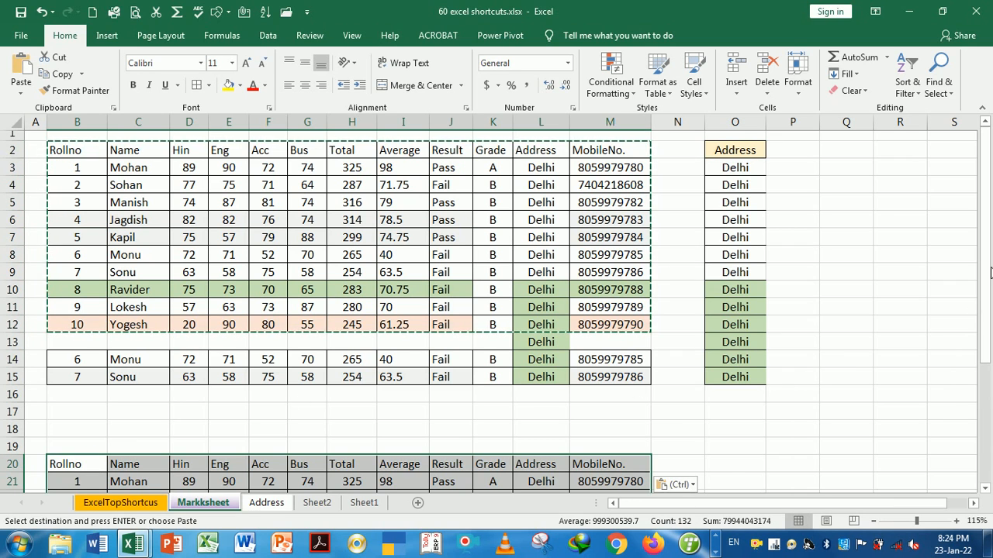
pyautogui.moveTo(989, 271)
pyautogui.mouseDown()
pyautogui.moveTo(987, 392)
pyautogui.moveTo(988, 261)
pyautogui.mouseUp()
pyautogui.click(854, 271)
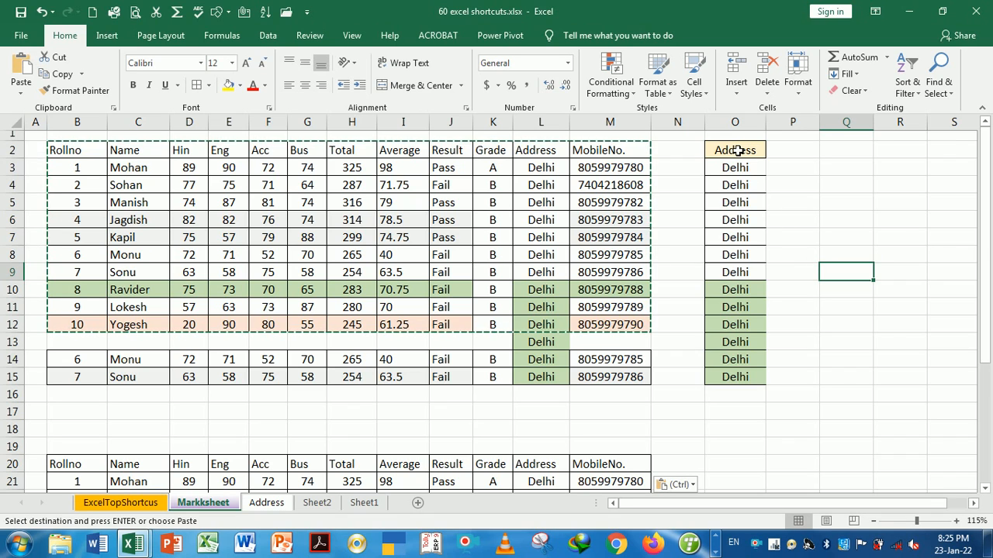
# Copy the Address cells O2:O15 into Q2, then clear that pasted copy
pyautogui.moveTo(735, 149); pyautogui.dragTo(732, 370)
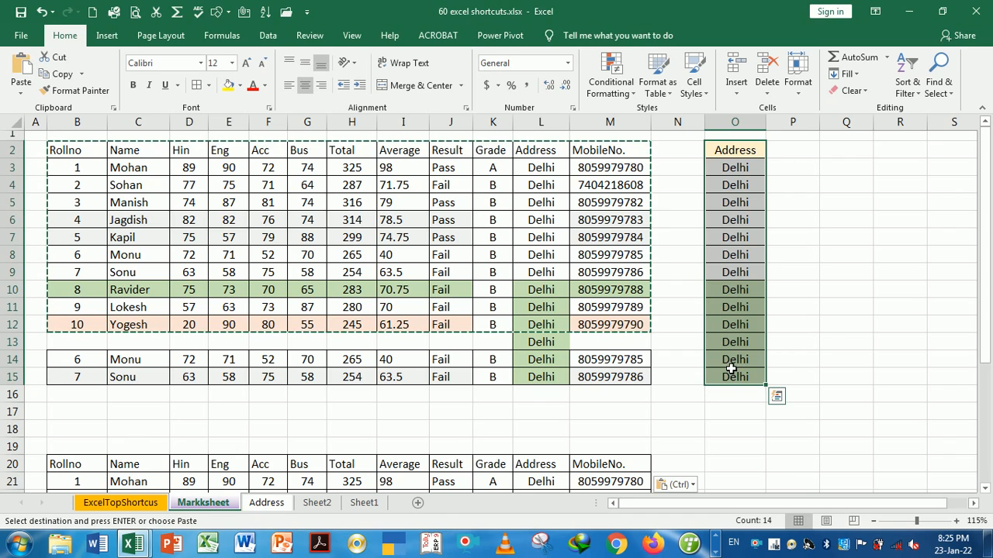
pyautogui.hotkey('ctrl', 'c')
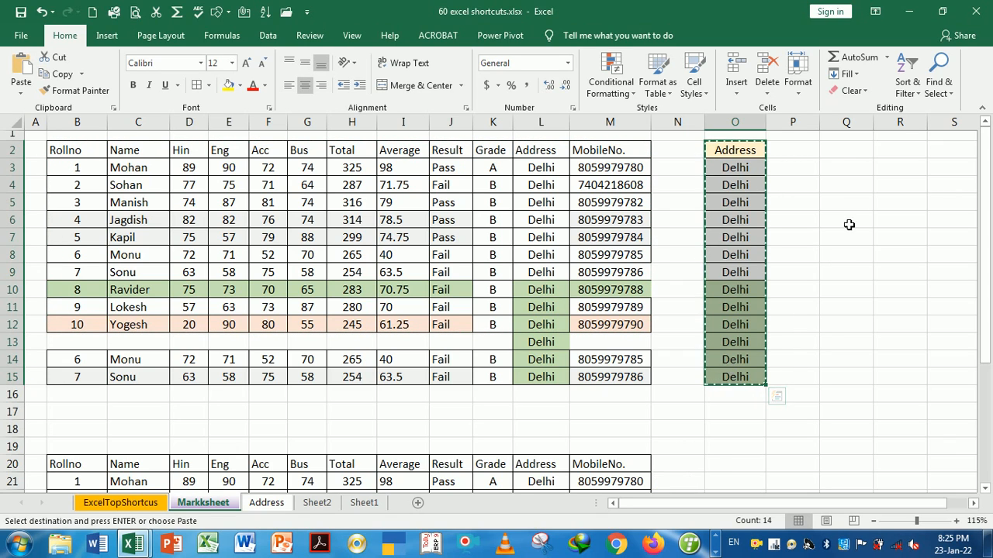
pyautogui.click(849, 158)
pyautogui.hotkey('ctrl', 'v')
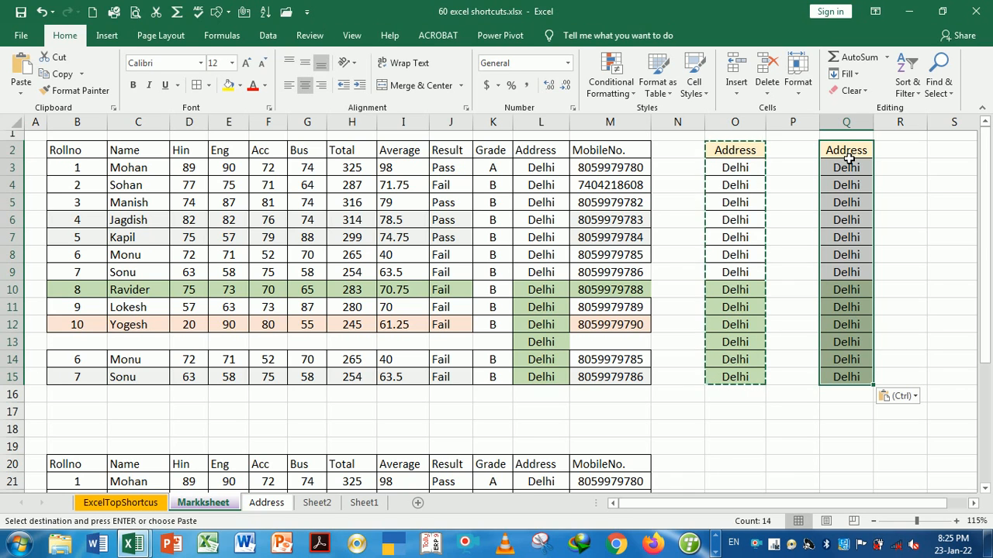
pyautogui.click(135, 504)
pyautogui.click(919, 281)
pyautogui.moveTo(853, 150)
pyautogui.mouseDown()
pyautogui.moveTo(843, 184)
pyautogui.moveTo(850, 380)
pyautogui.mouseUp()
pyautogui.press('Delete')
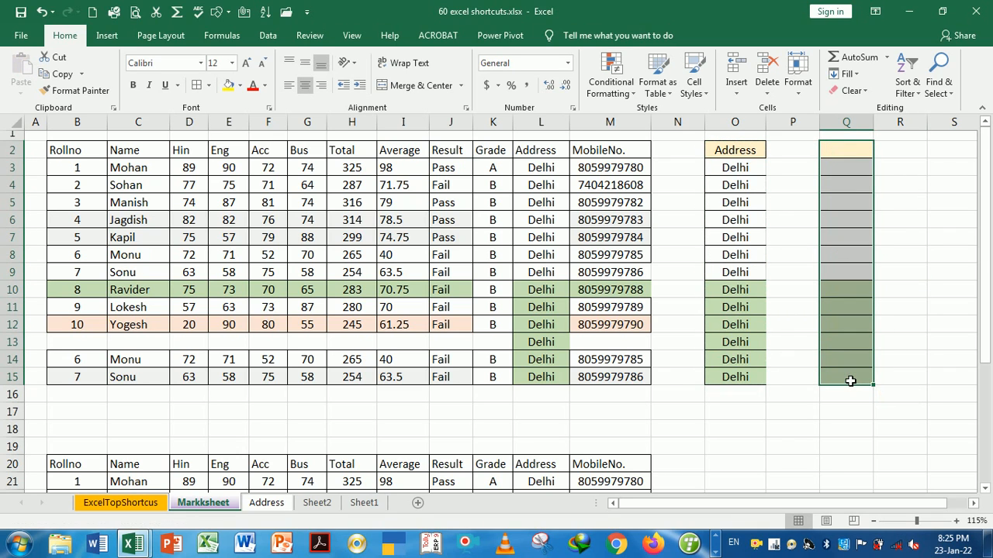
# Copy O2:O15 again and paste it into Q2 with Enter
pyautogui.click(748, 152)
pyautogui.moveTo(748, 153); pyautogui.dragTo(745, 374)
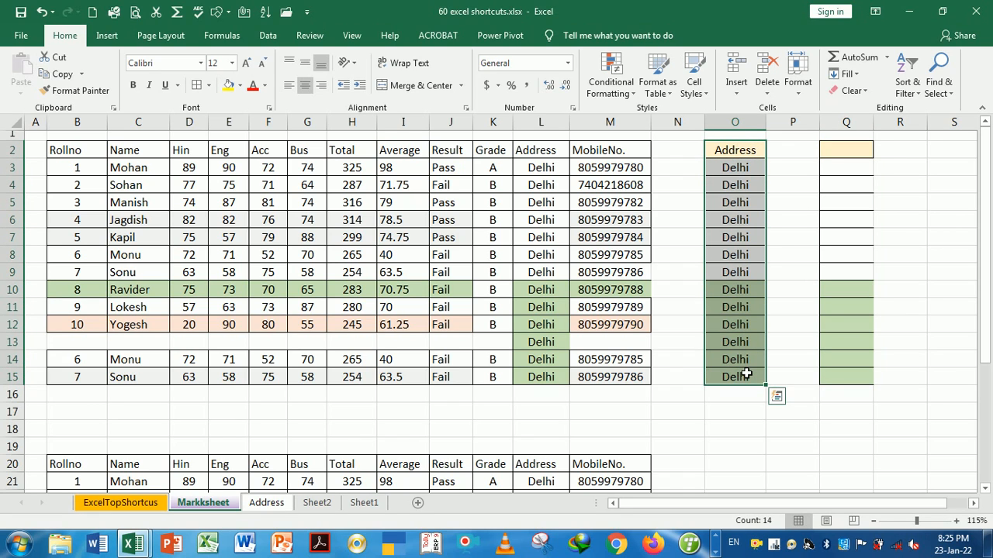
pyautogui.hotkey('ctrl', 'c')
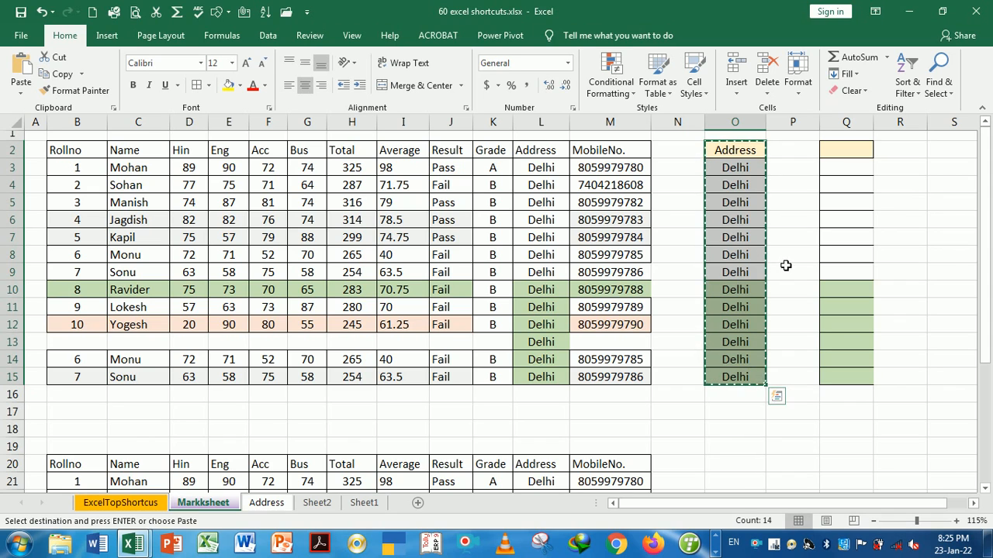
pyautogui.click(845, 153)
pyautogui.press('Return')
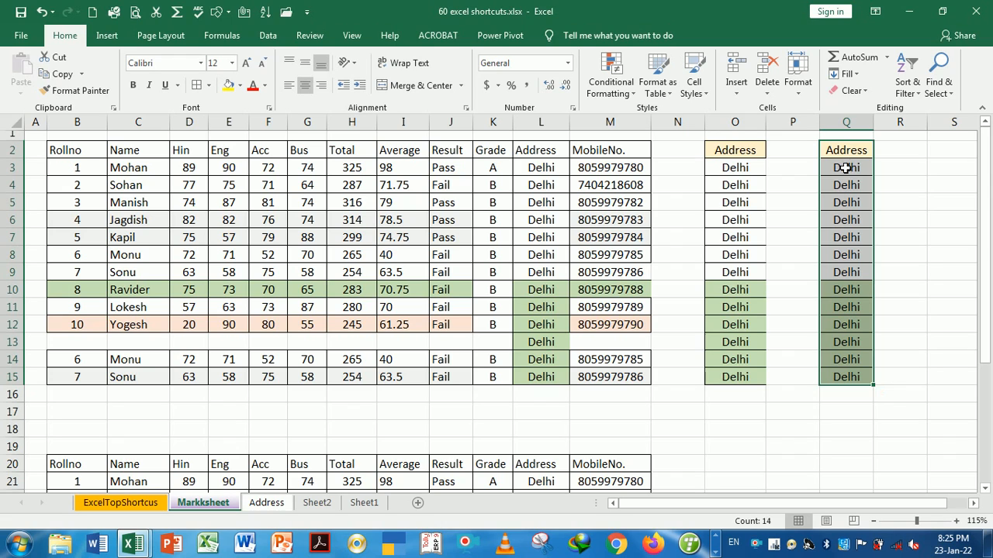
pyautogui.click(783, 409)
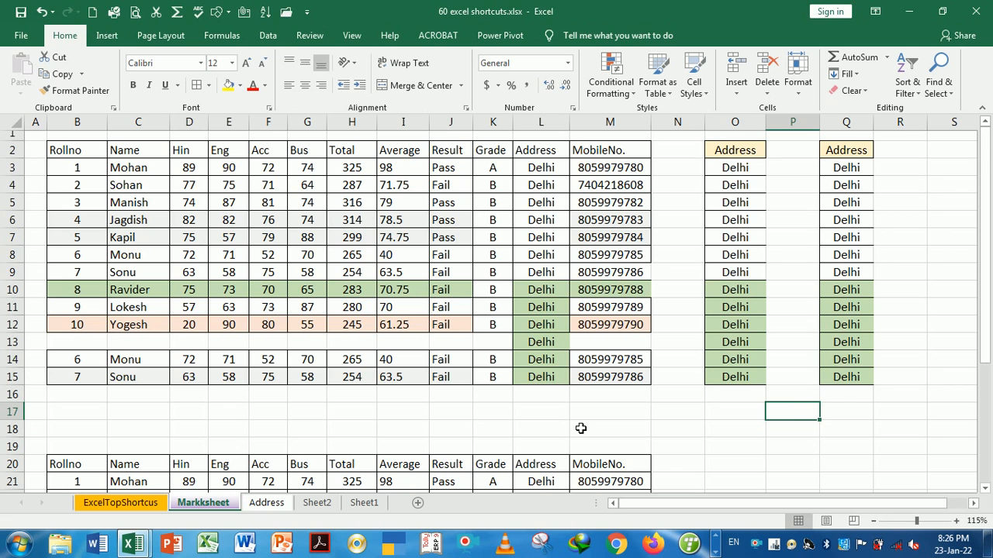
# Bring Book2 forward from the taskbar and close it with Ctrl+W, choosing Don't Save
pyautogui.click(141, 504)
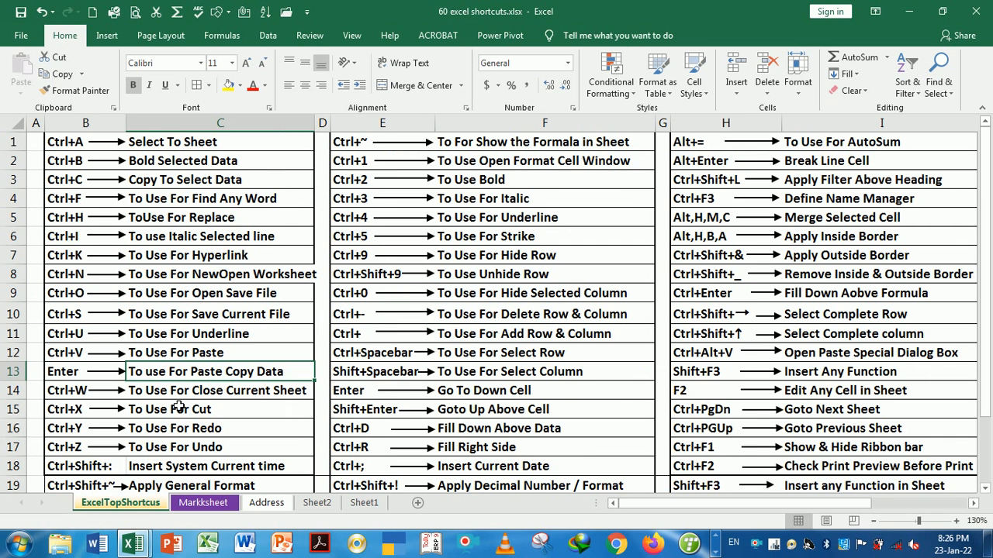
pyautogui.click(184, 395)
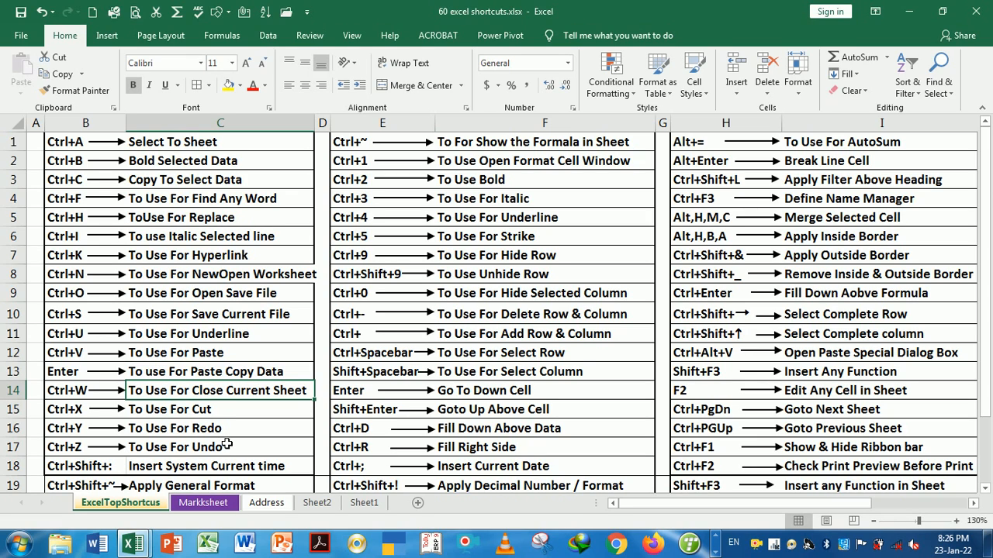
pyautogui.click(134, 546)
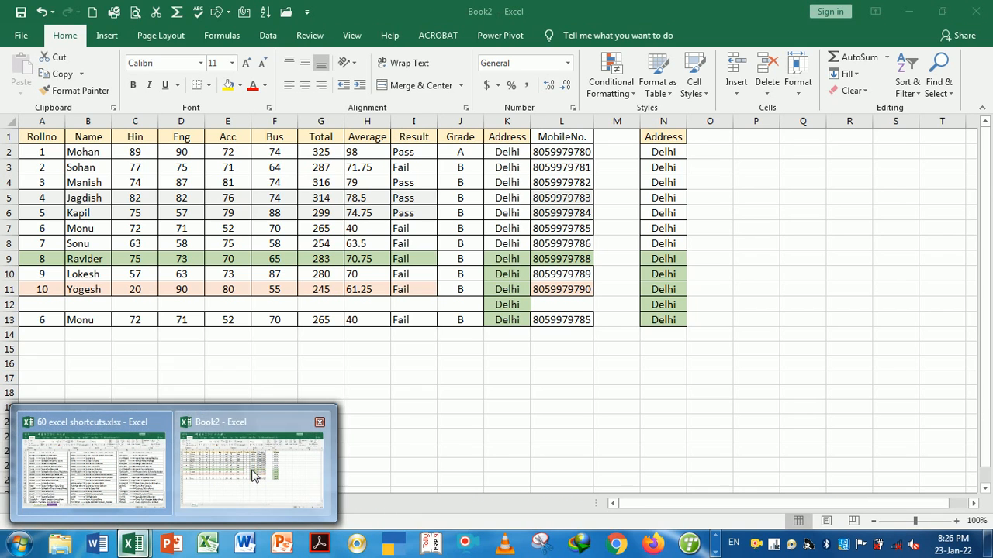
pyautogui.click(254, 473)
pyautogui.click(360, 409)
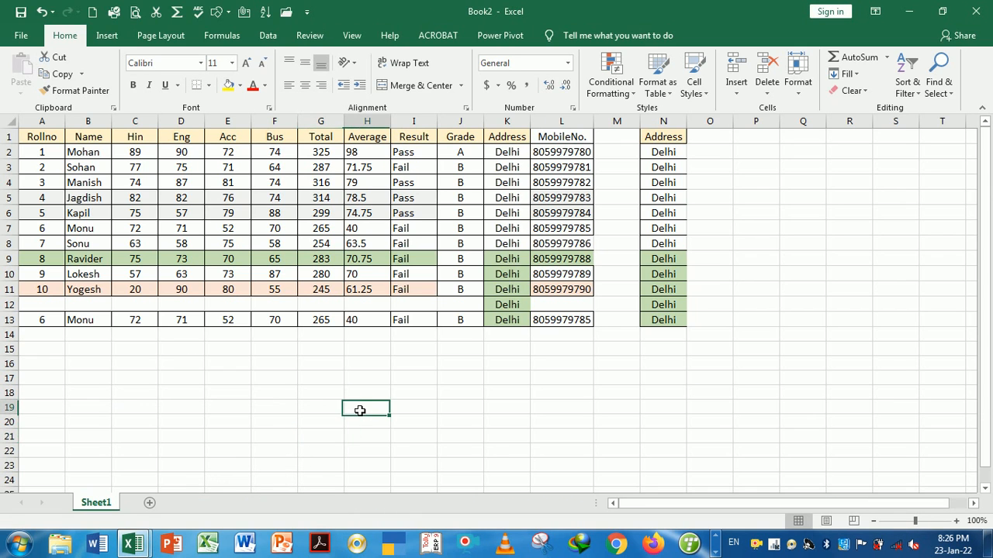
pyautogui.hotkey('ctrl', 'w')
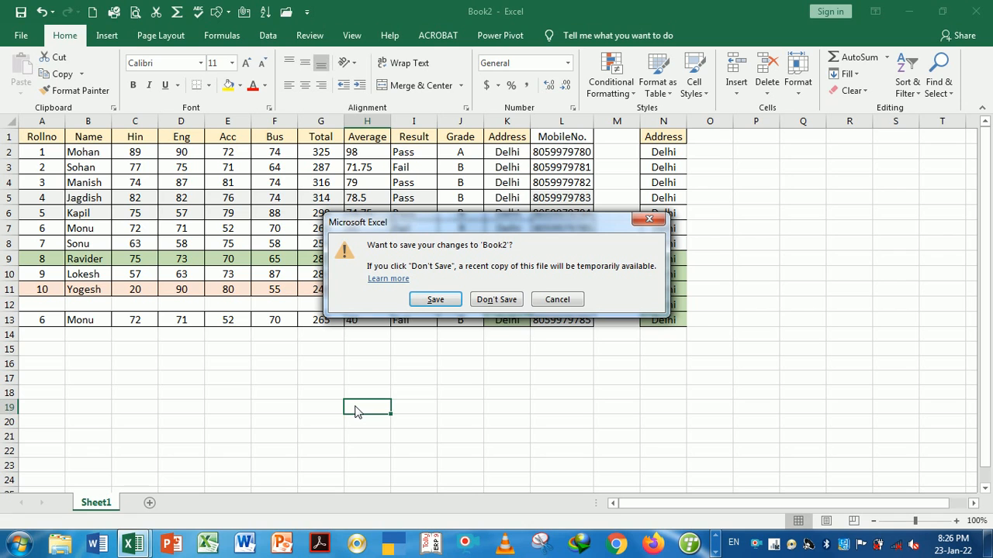
pyautogui.click(501, 301)
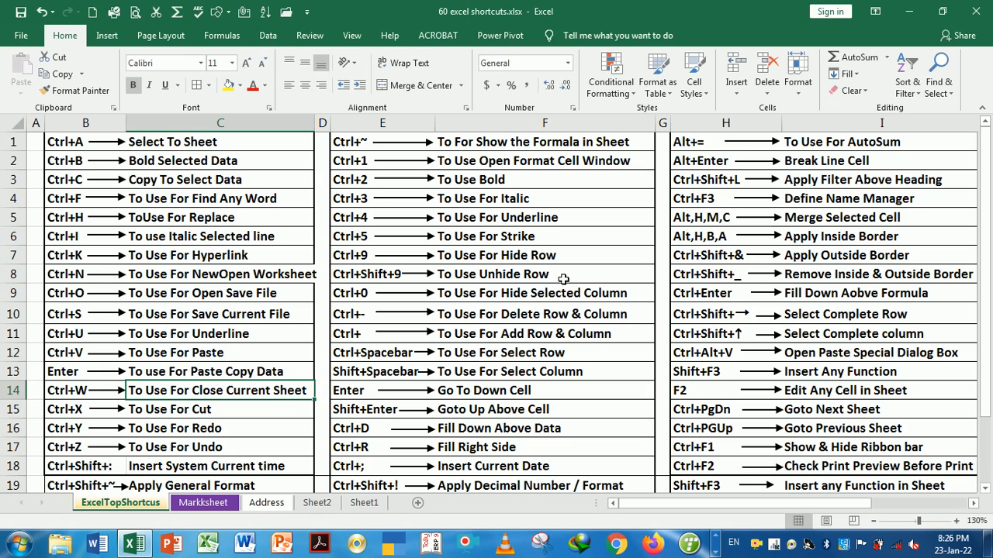
# Move the Address cells O2:O15 to N2 on Markksheet, then Ctrl+PgUp to the shortcut sheet
pyautogui.click(231, 414)
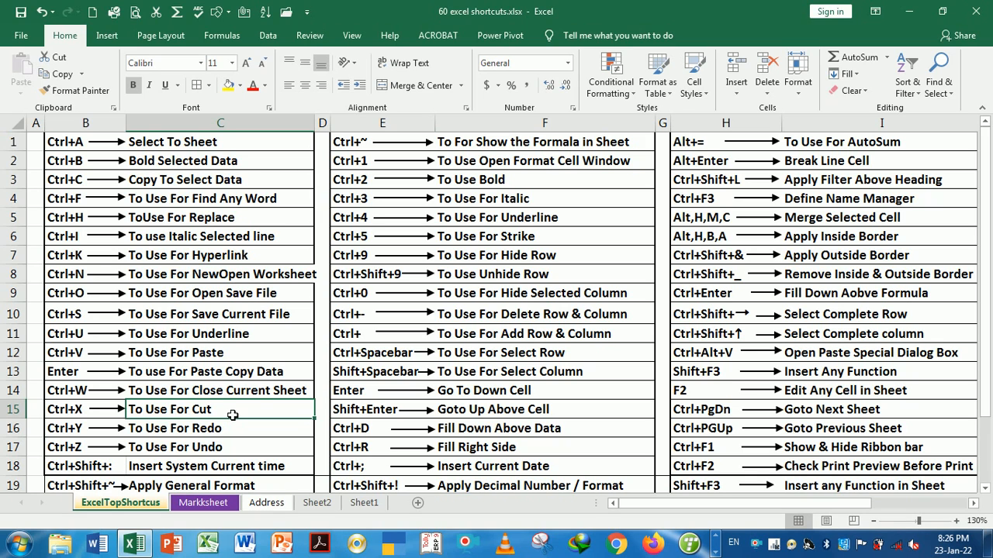
pyautogui.click(215, 504)
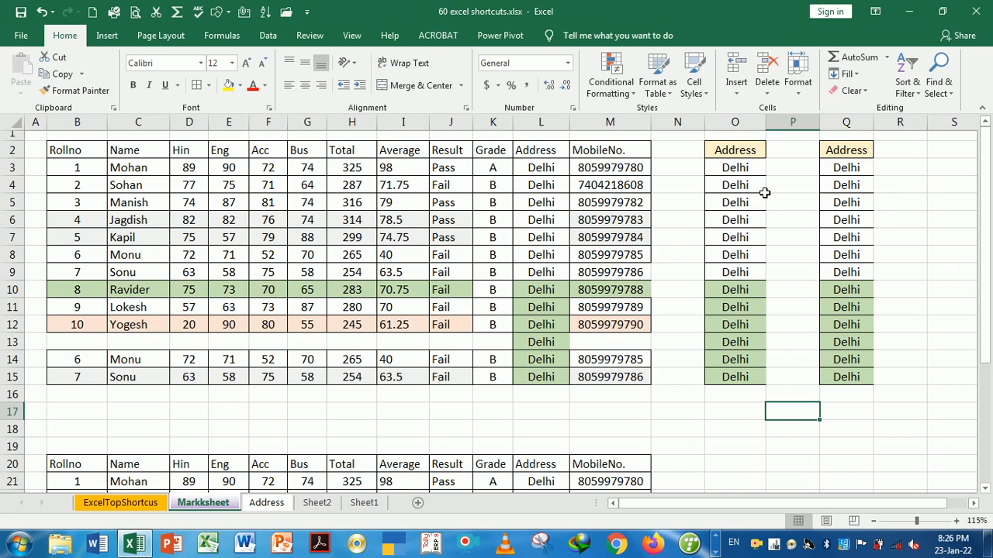
pyautogui.moveTo(745, 150); pyautogui.dragTo(733, 377)
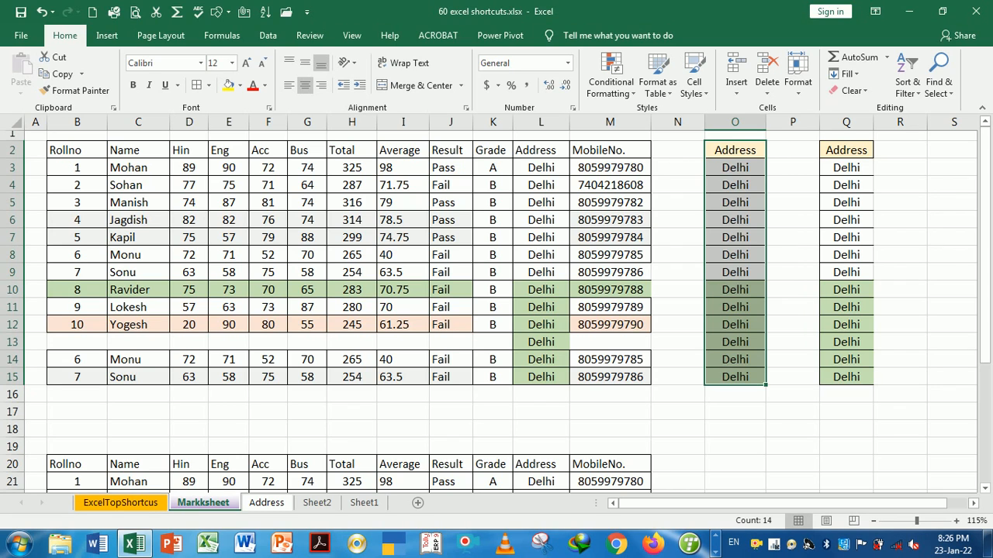
pyautogui.hotkey('ctrl', 'c')
pyautogui.click(676, 158)
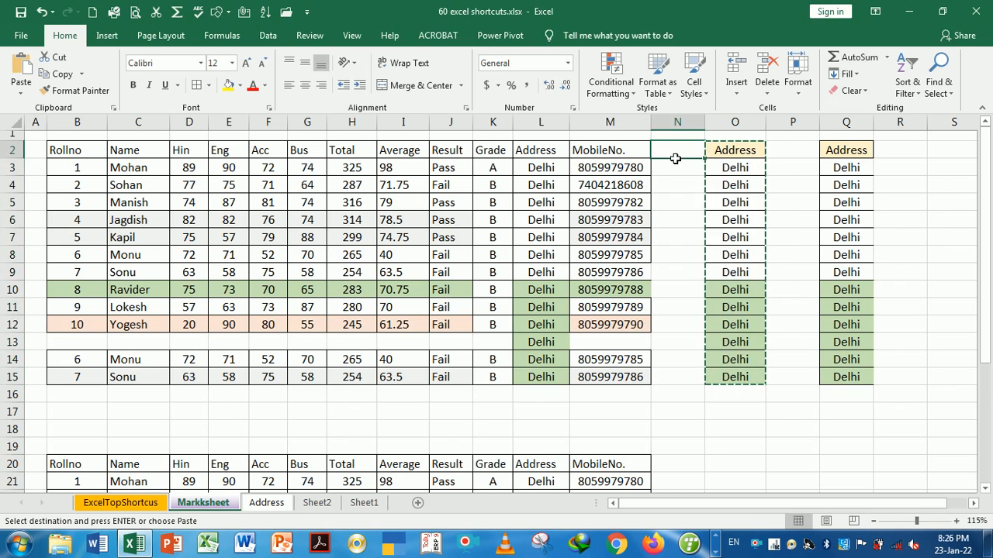
pyautogui.hotkey('ctrl', 'v')
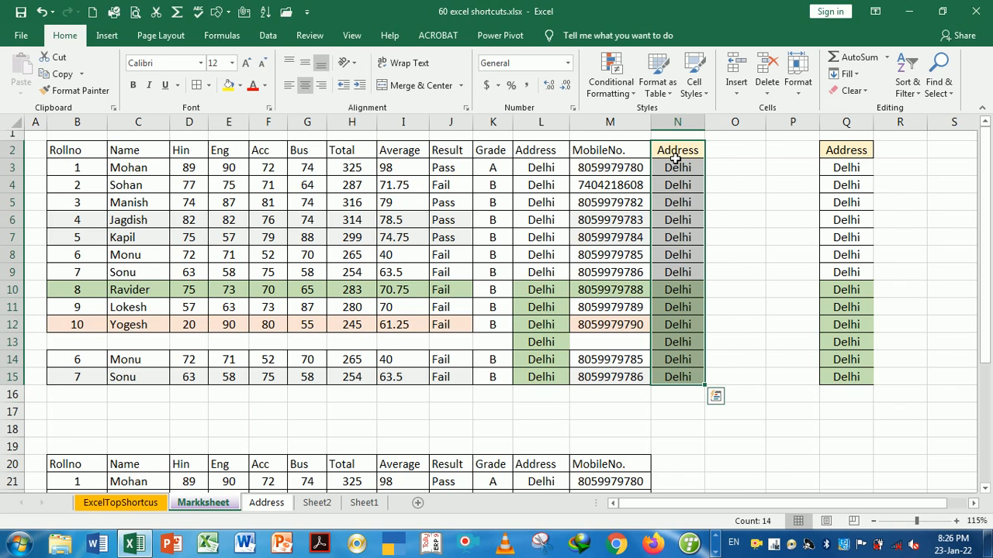
pyautogui.click(738, 150)
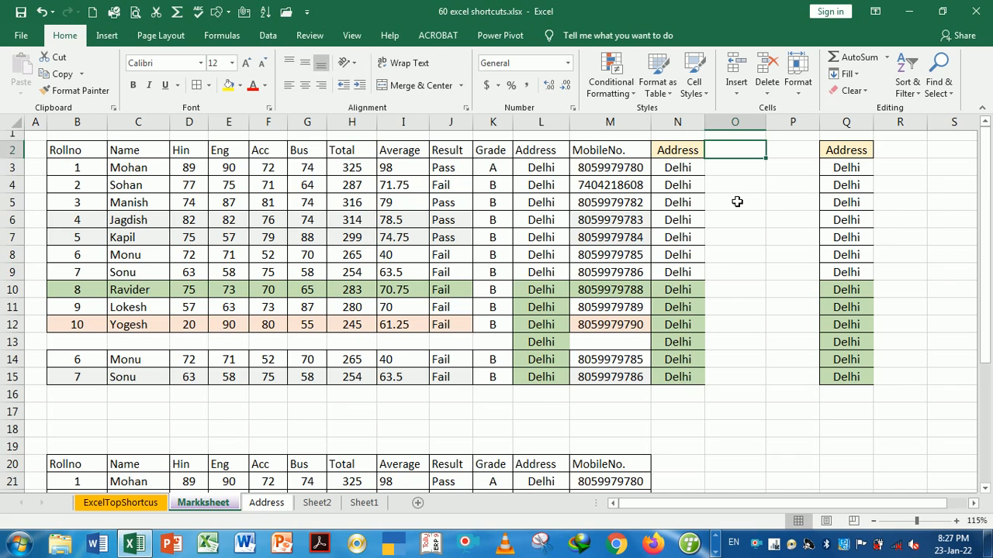
pyautogui.hotkey('ctrl', 'pageup')
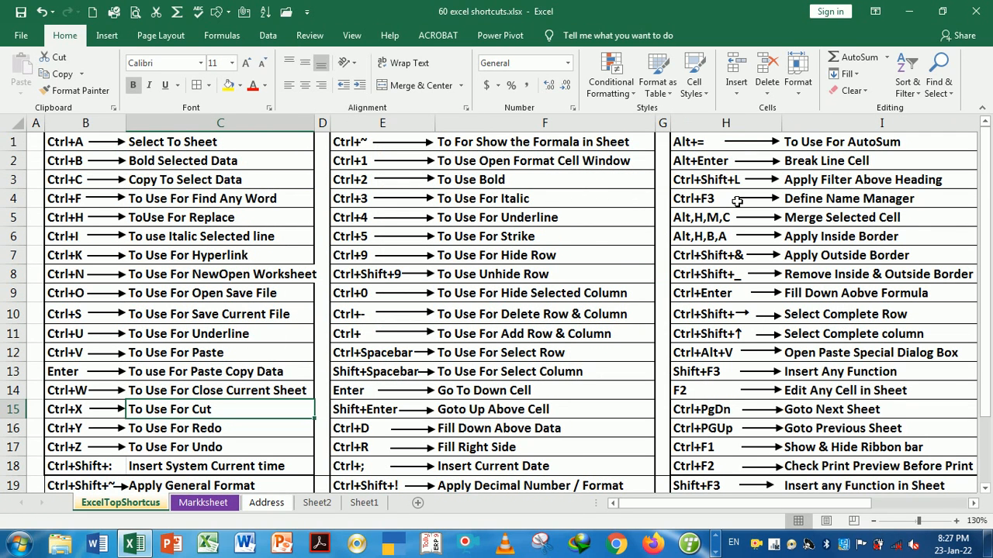
# Copy the Address cells N2:N15 on Markksheet and paste them into column O
pyautogui.press('Down')
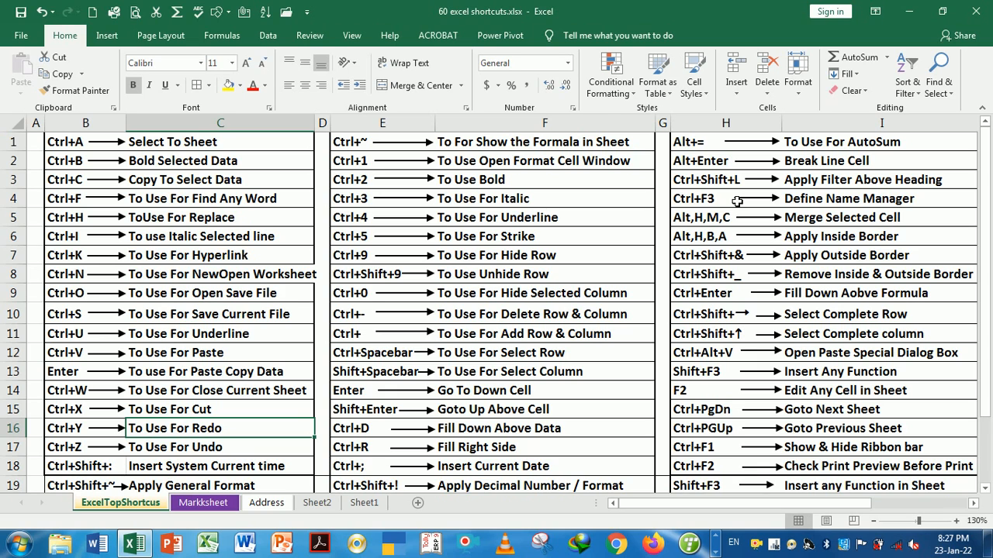
pyautogui.hotkey('ctrl', 'pagedown')
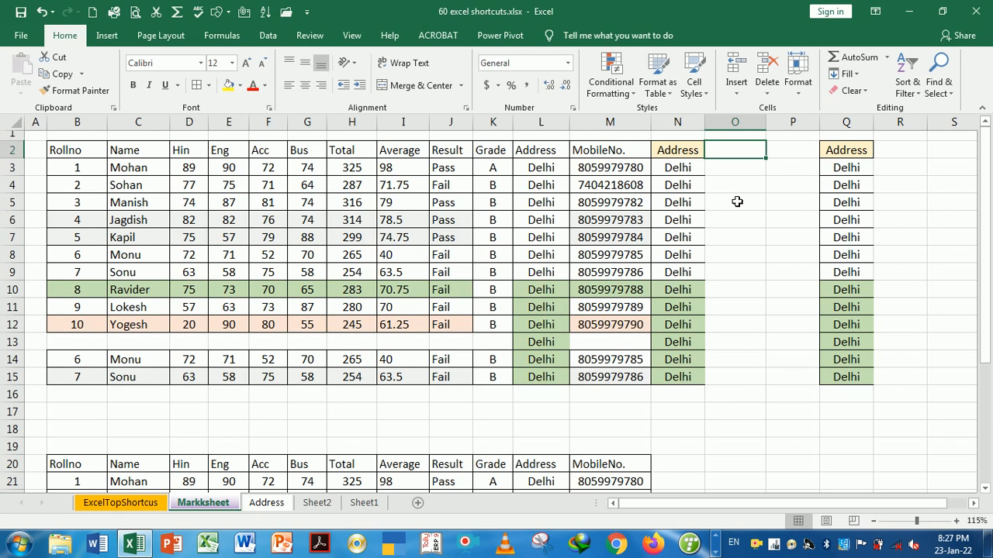
pyautogui.click(725, 208)
pyautogui.moveTo(687, 155); pyautogui.dragTo(688, 377)
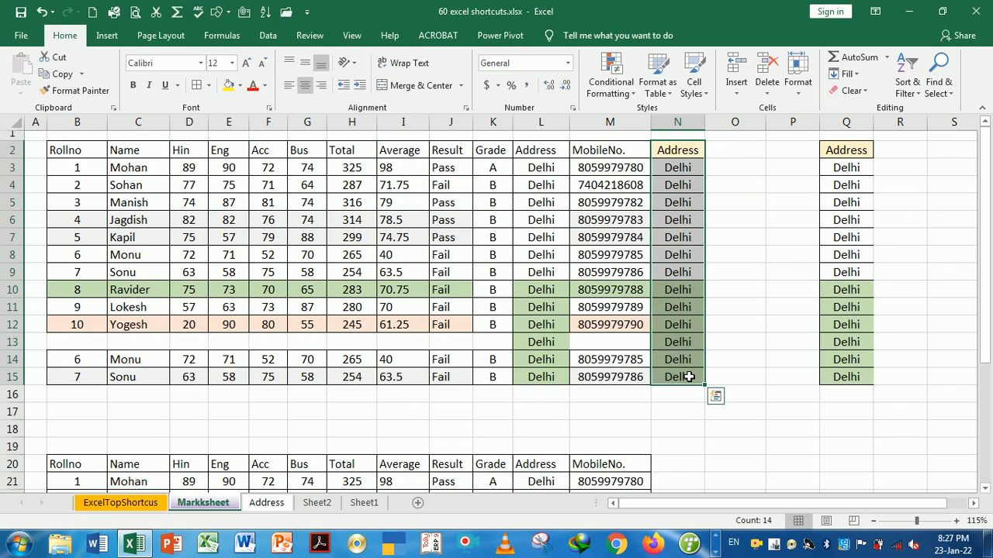
pyautogui.hotkey('ctrl', 'c')
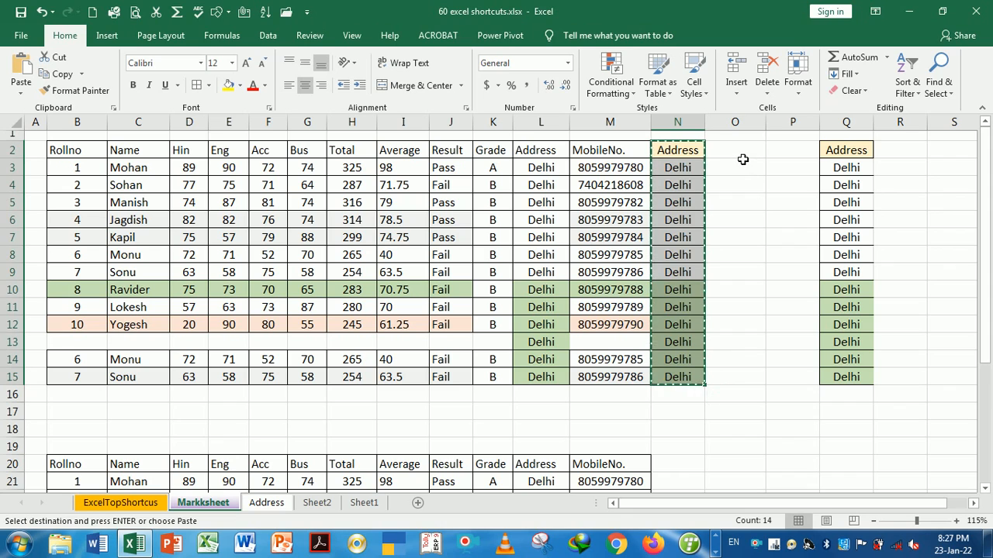
pyautogui.click(741, 152)
pyautogui.press('Return')
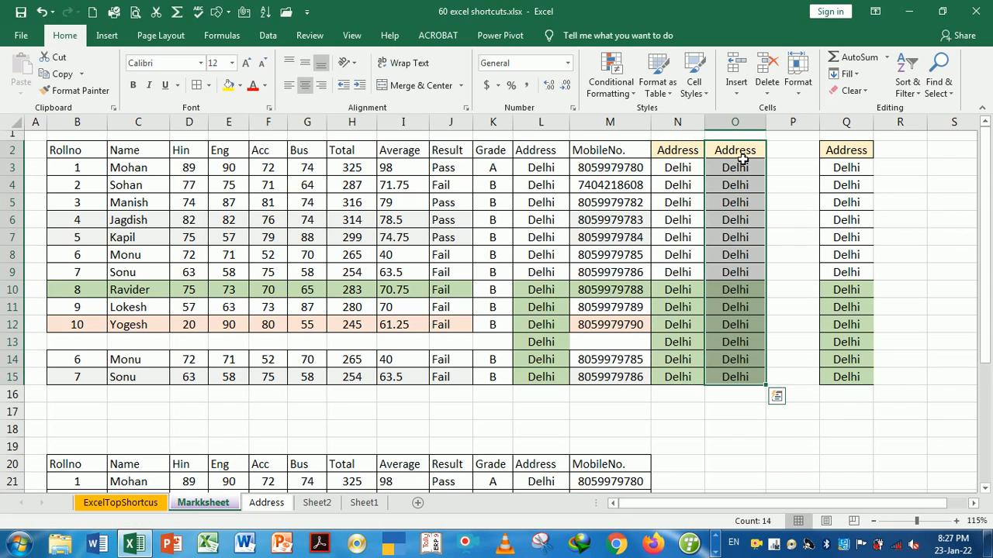
# Undo and redo the paste with Ctrl+Z and Ctrl+Y, then return to the ExcelTopShortcus sheet
pyautogui.hotkey('ctrl', 'z')
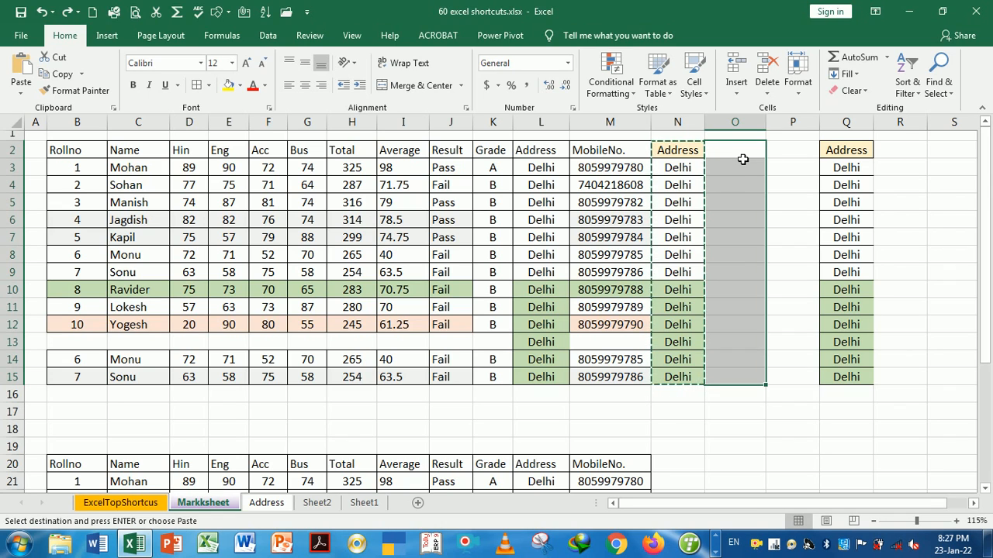
pyautogui.press('Return')
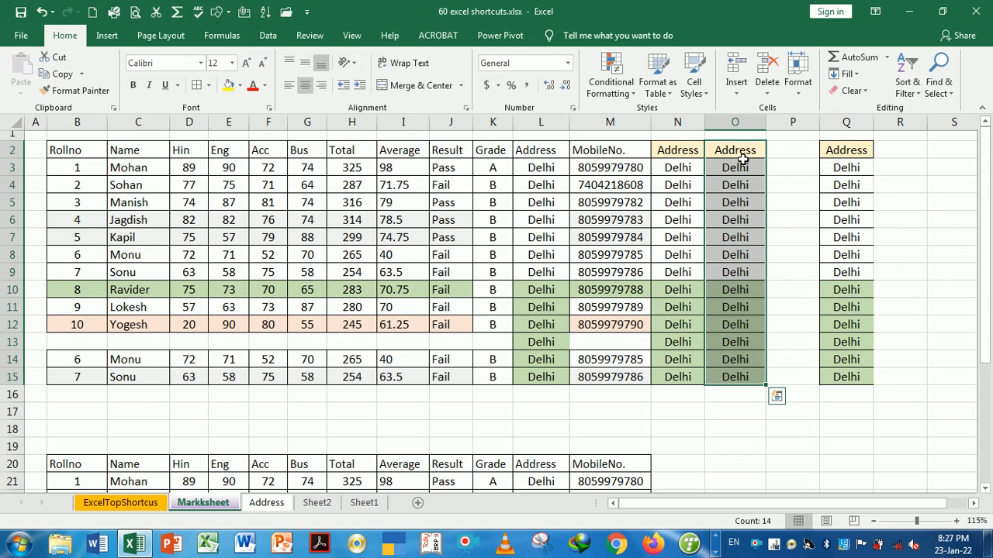
pyautogui.hotkey('ctrl', 'z')
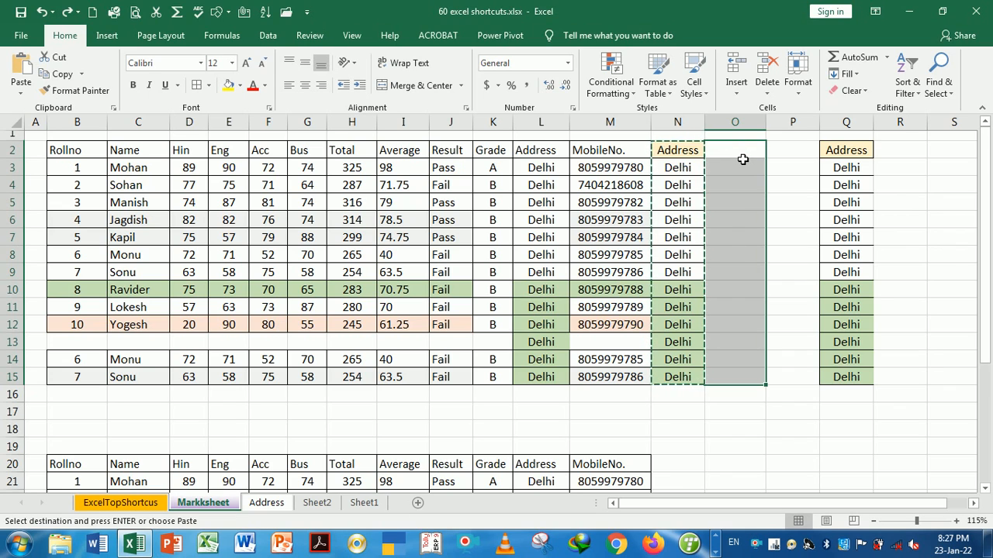
pyautogui.hotkey('ctrl', 'y')
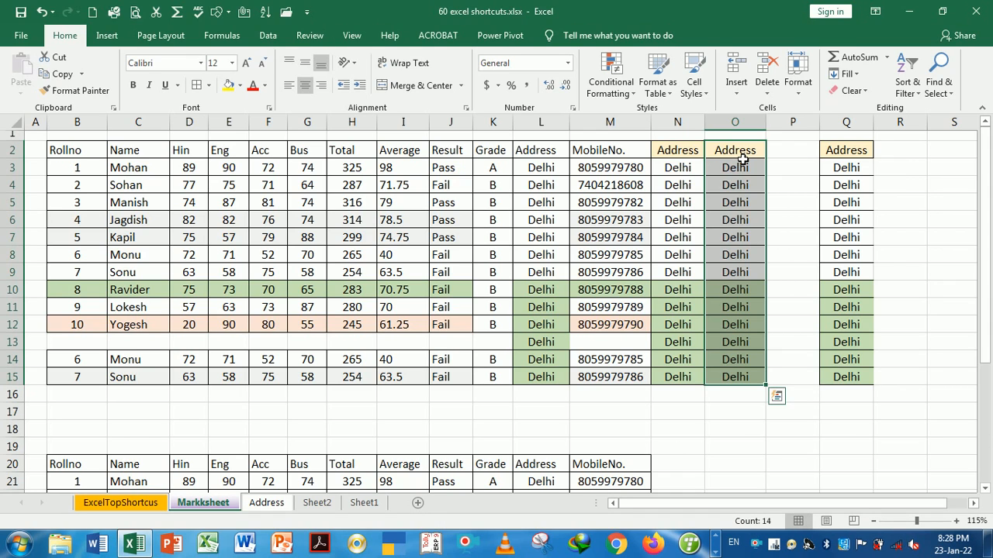
pyautogui.hotkey('ctrl', 'pageup')
pyautogui.hotkey('ctrl', 'pageup')
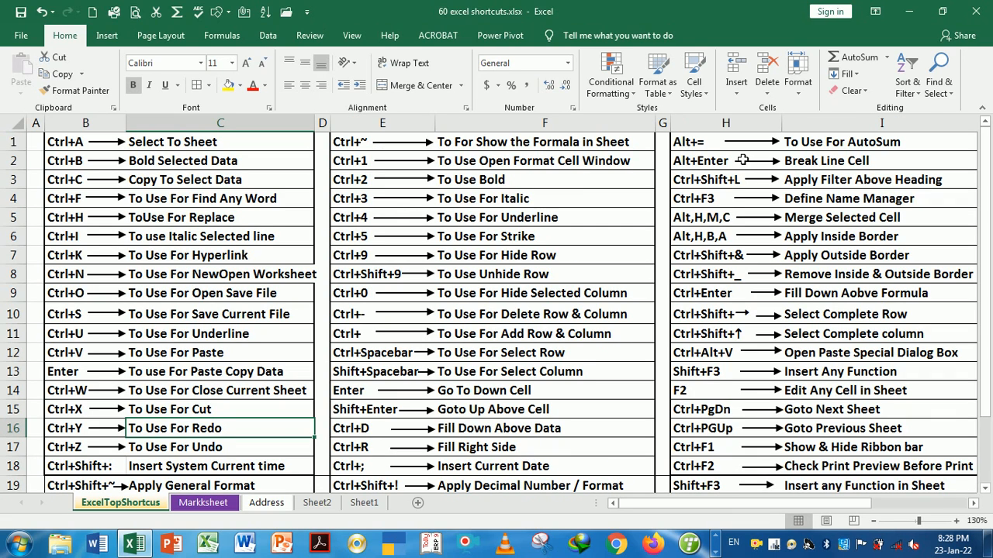
# Insert the current time (8:28 PM) into Markksheet cell M17 with Ctrl+Shift+;, then return to ExcelTopShortcus
pyautogui.press('Down')
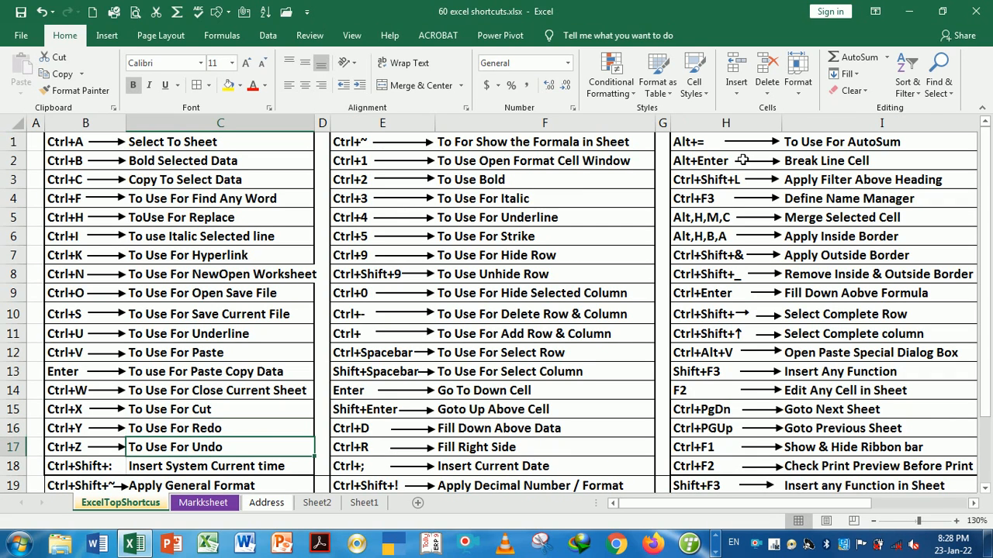
pyautogui.press('Down')
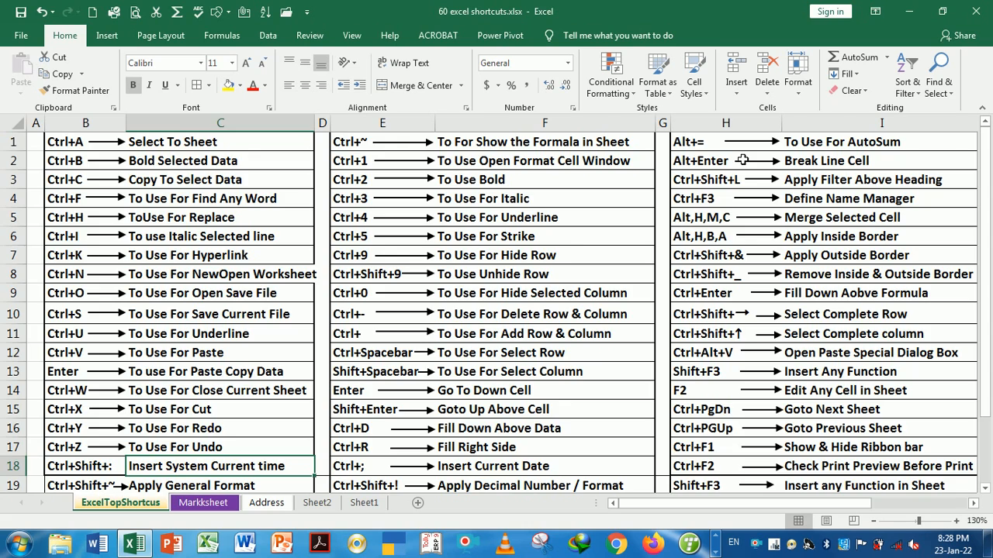
pyautogui.hotkey('ctrl', 'pagedown')
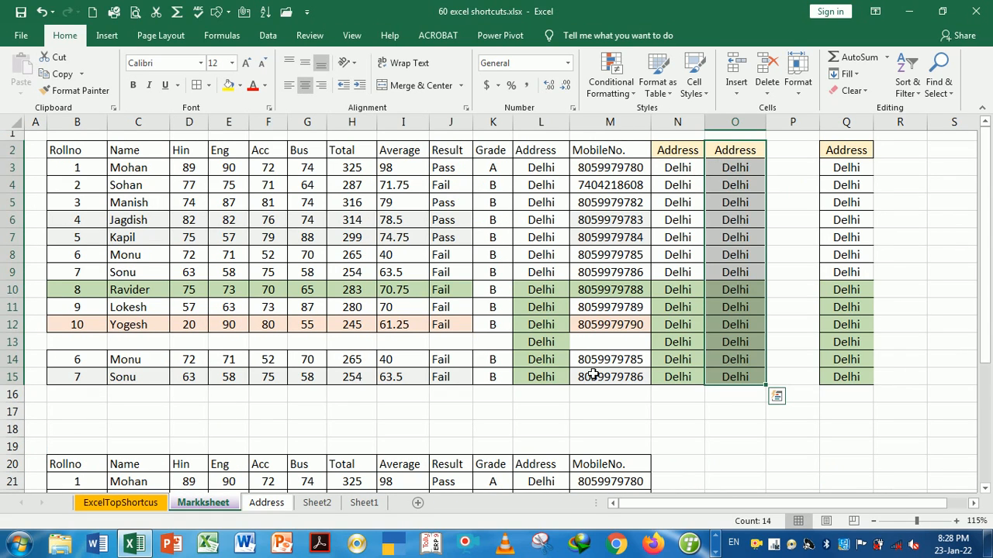
pyautogui.click(614, 421)
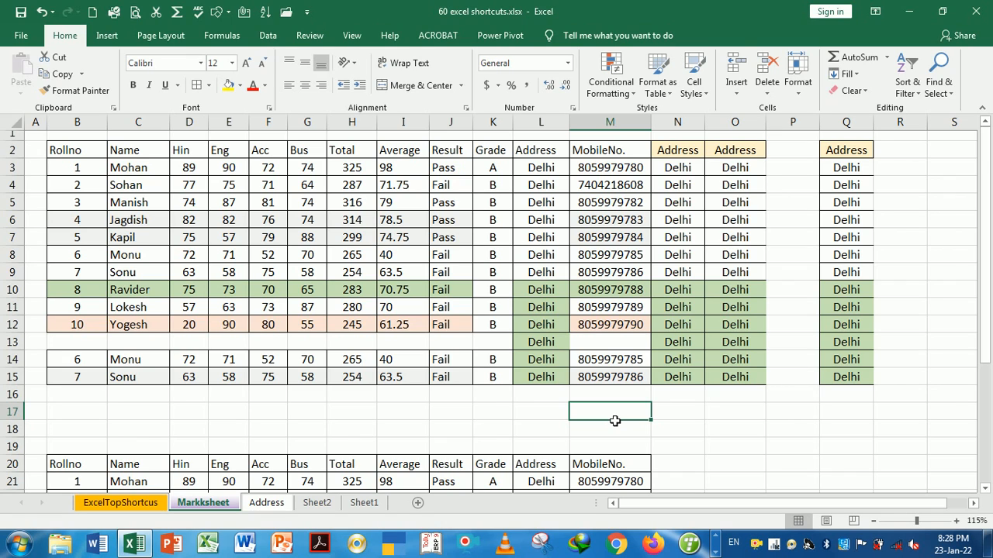
pyautogui.hotkey('ctrl', 'shift', ';')
pyautogui.click(690, 428)
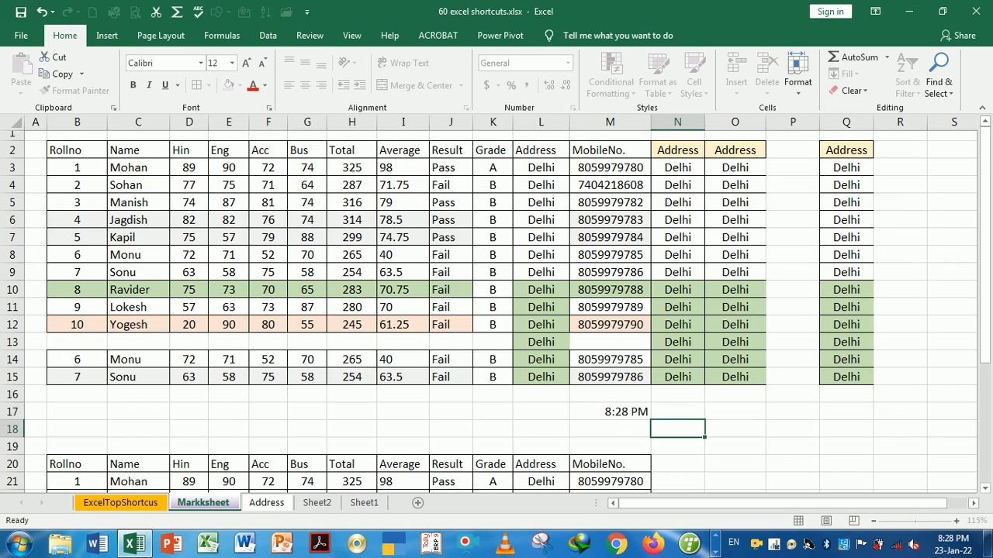
pyautogui.click(629, 413)
pyautogui.click(683, 415)
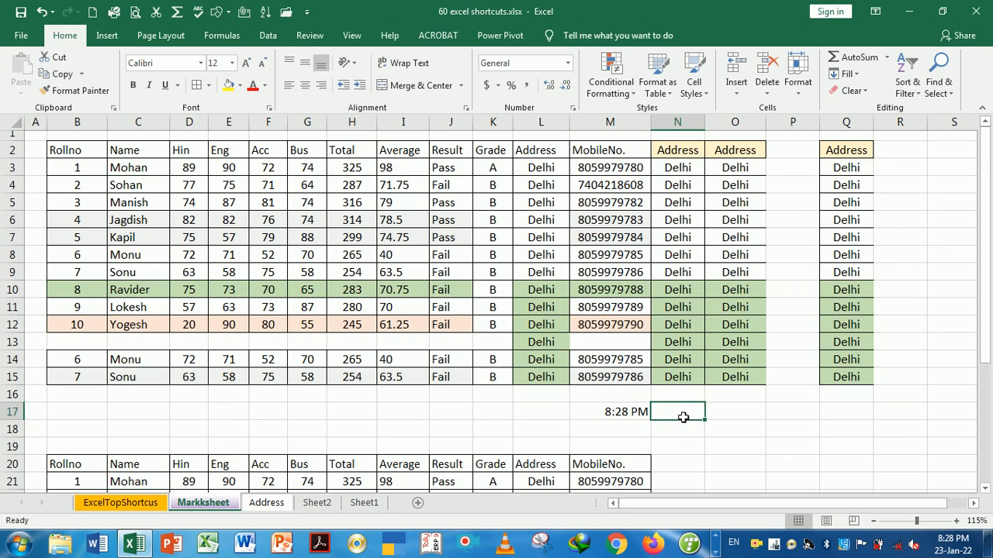
pyautogui.hotkey('ctrl', 'pageup')
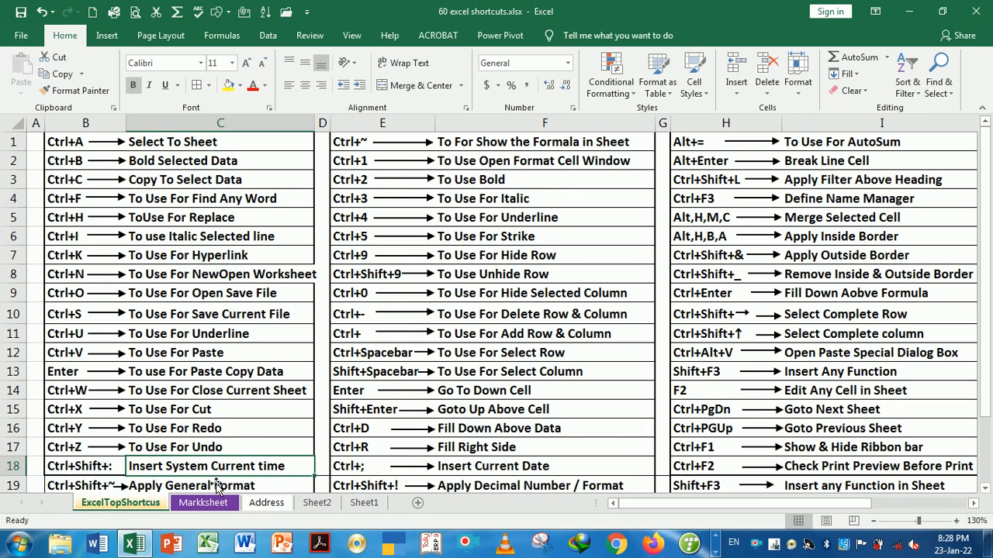
# Enter the number 236598 in Markksheet cell O17
pyautogui.press('Down')
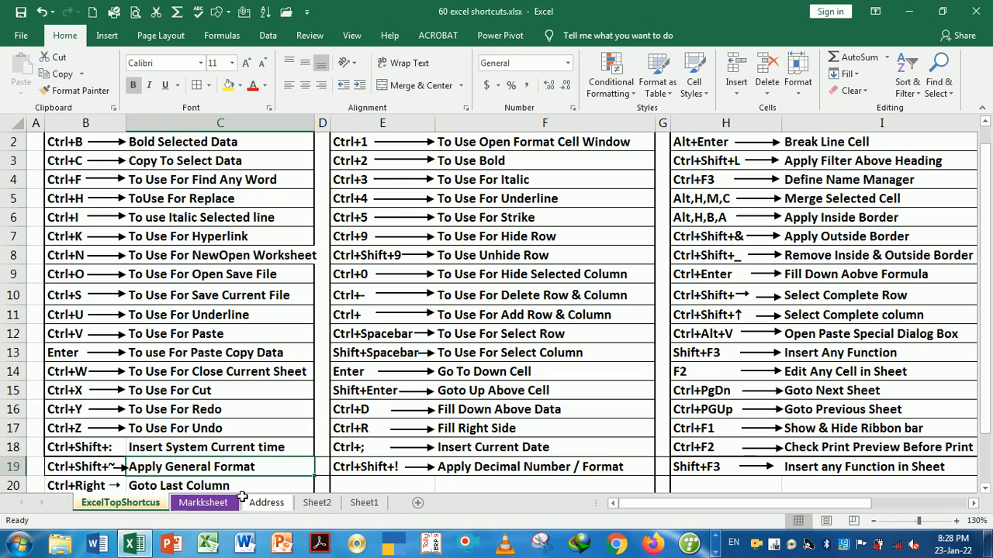
pyautogui.click(234, 500)
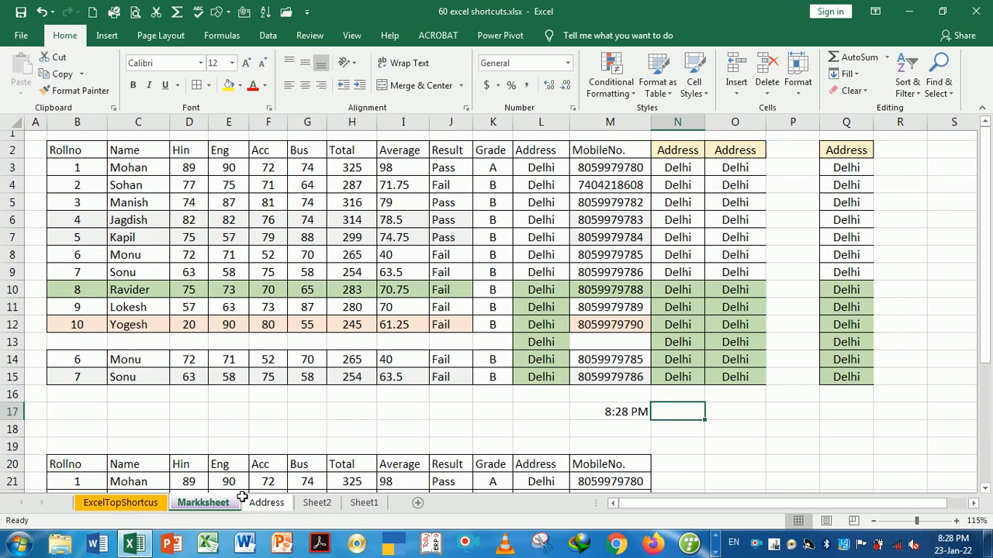
pyautogui.click(746, 419)
pyautogui.write('236')
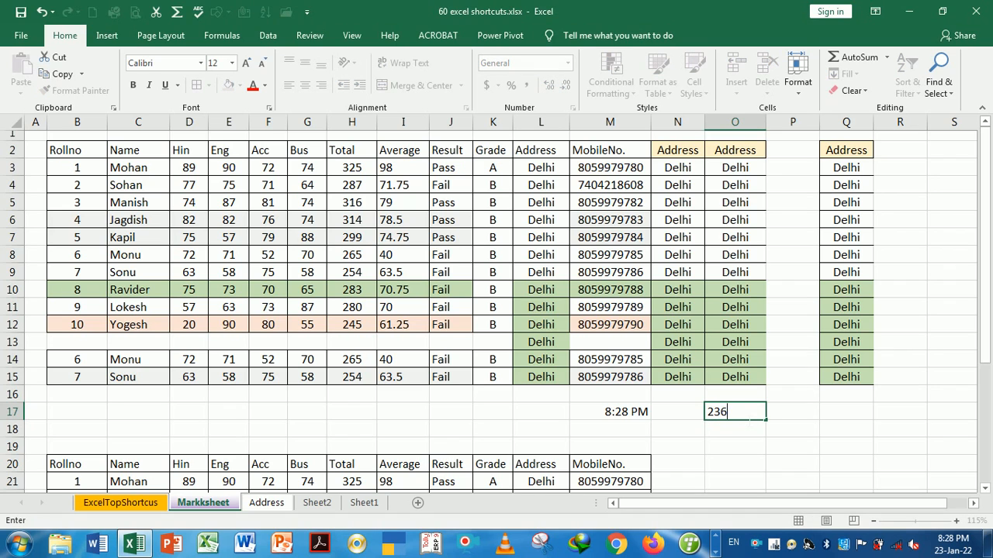
pyautogui.write('598')
pyautogui.press('Return')
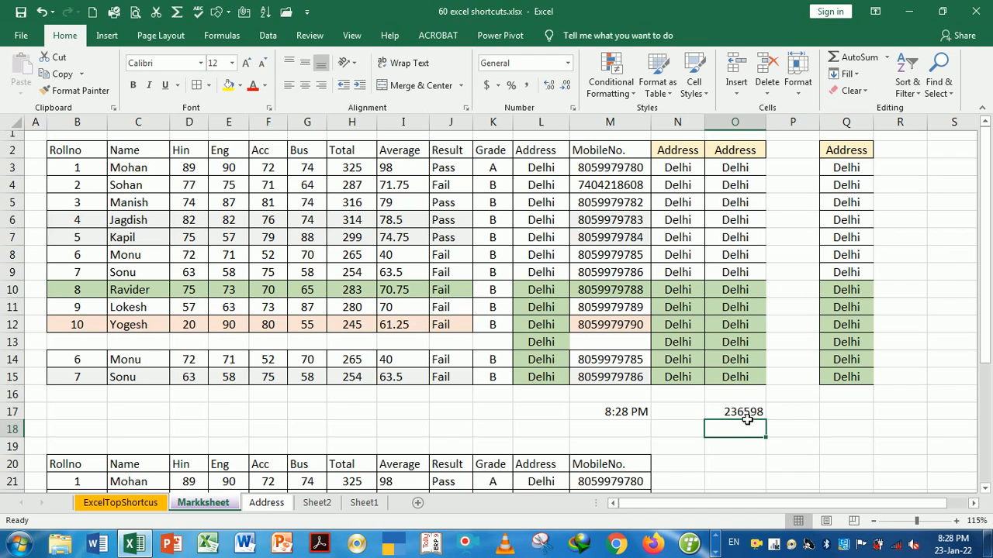
# Give O17 a two-decimal number format with Ctrl+Shift+1 and widen column O, then reset to General
pyautogui.click(742, 417)
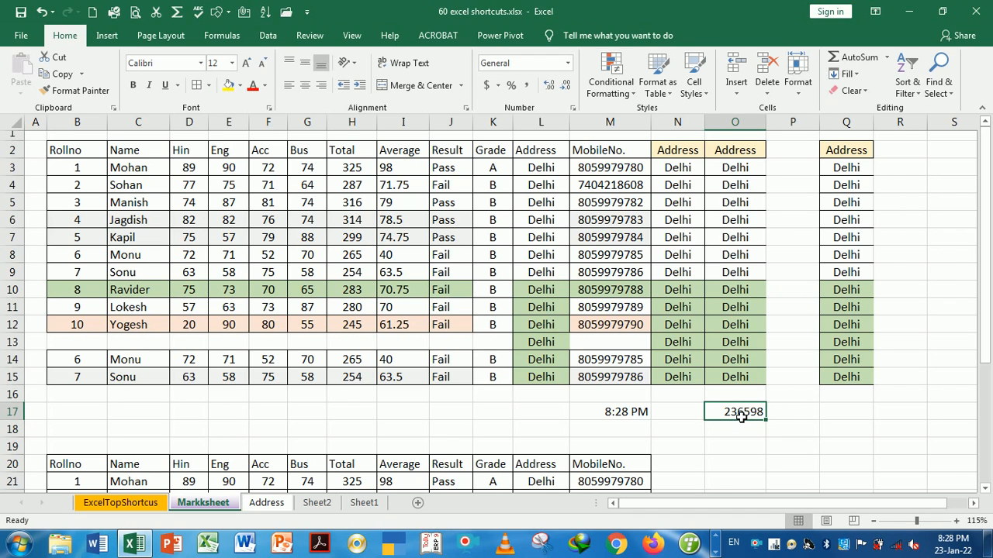
pyautogui.hotkey('ctrl', 'shift', '1')
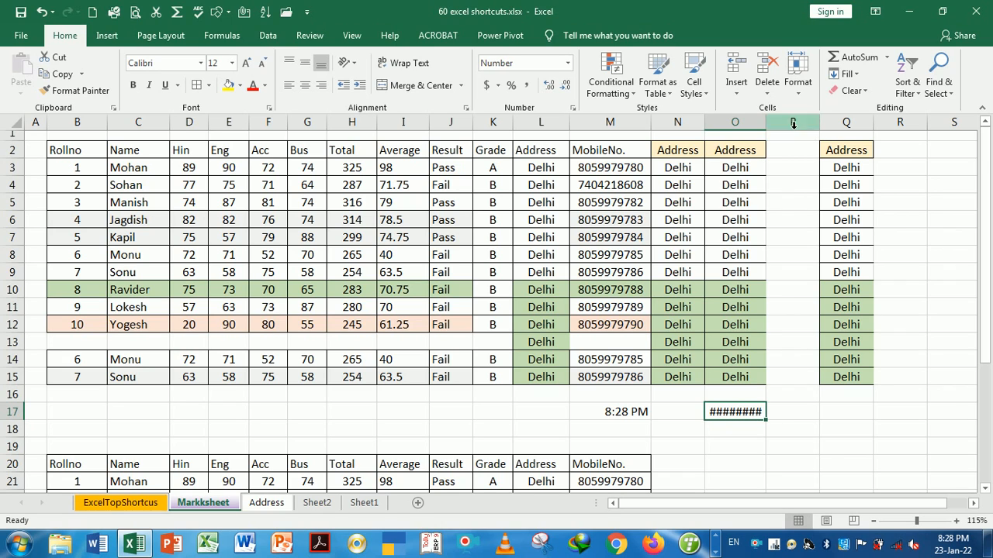
pyautogui.moveTo(772, 123); pyautogui.dragTo(777, 124)
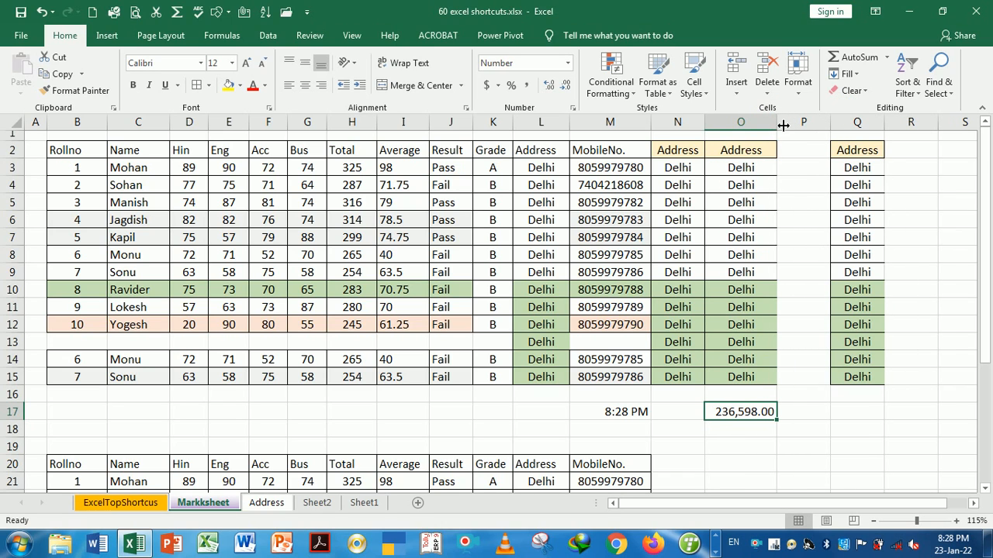
pyautogui.click(758, 444)
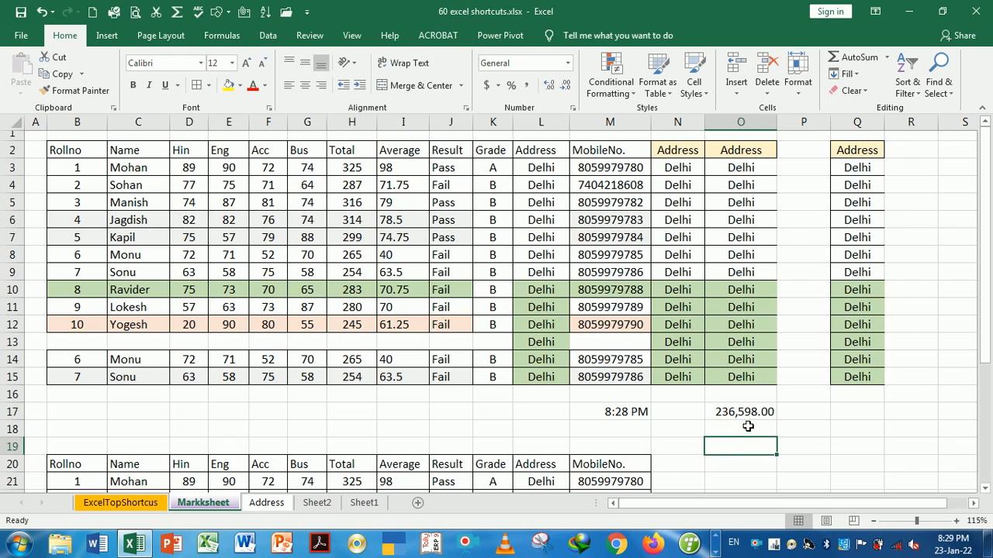
pyautogui.click(741, 413)
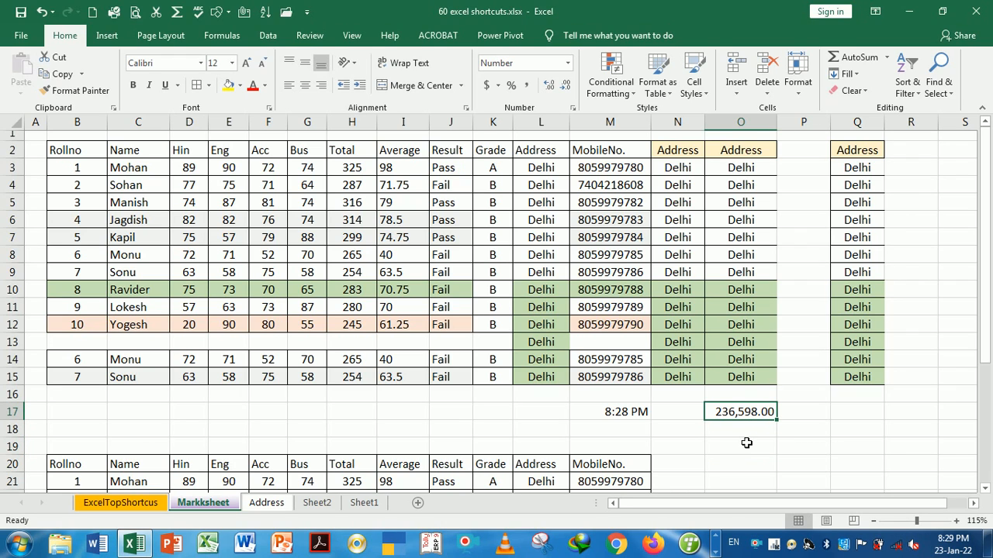
pyautogui.hotkey('ctrl', 'shift', '~')
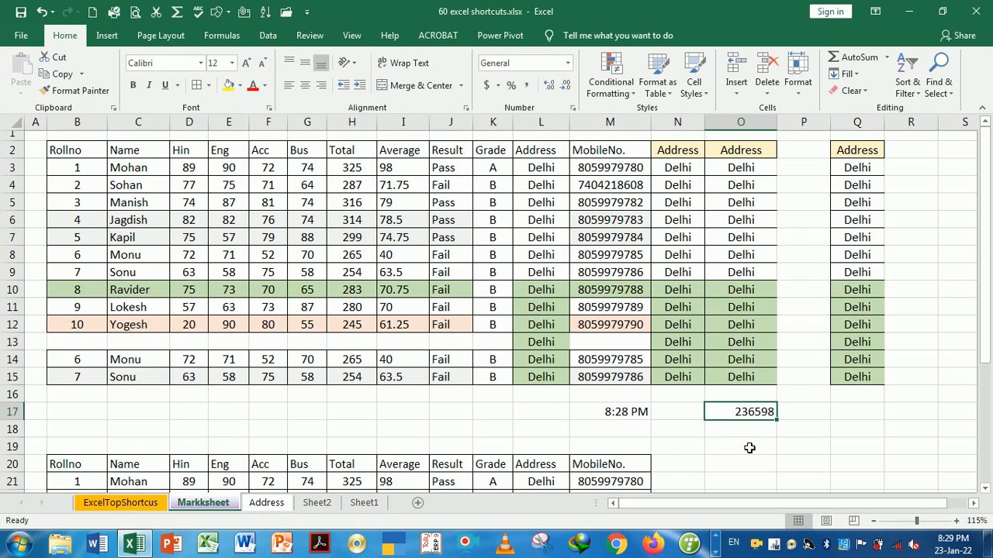
# Add three decimal places to O17 with Increase Decimal, then reset it to General format
pyautogui.click(748, 445)
pyautogui.click(743, 414)
pyautogui.click(550, 86)
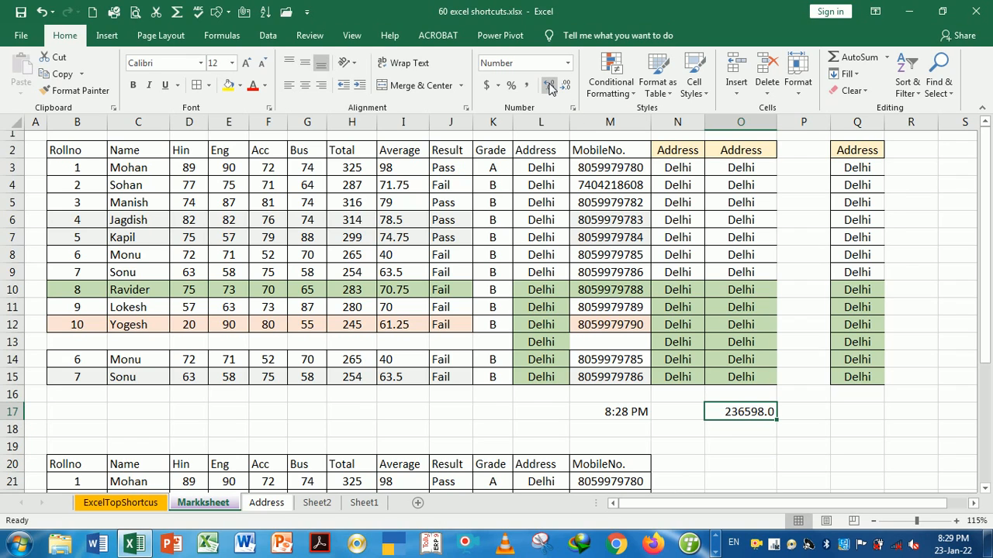
pyautogui.click(550, 90)
pyautogui.click(550, 90)
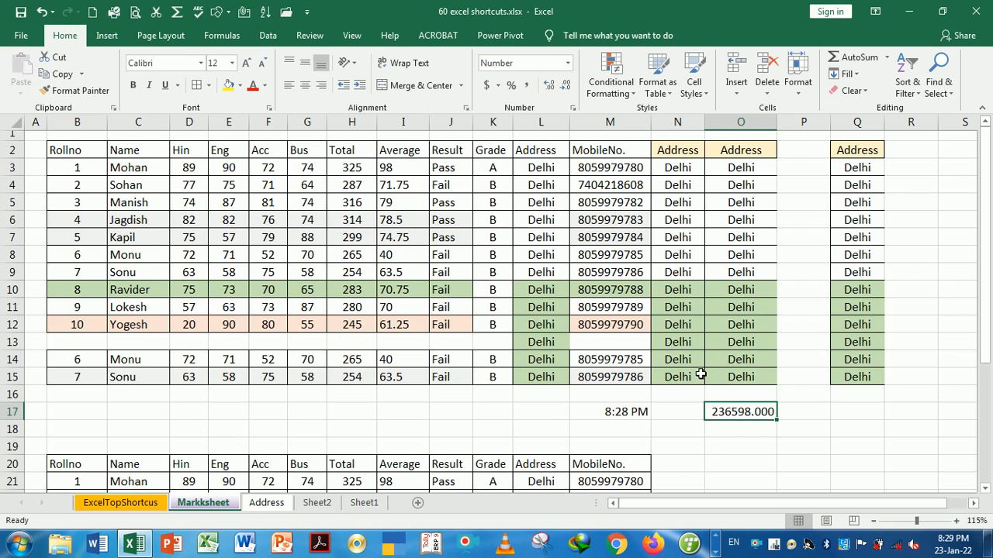
pyautogui.click(737, 439)
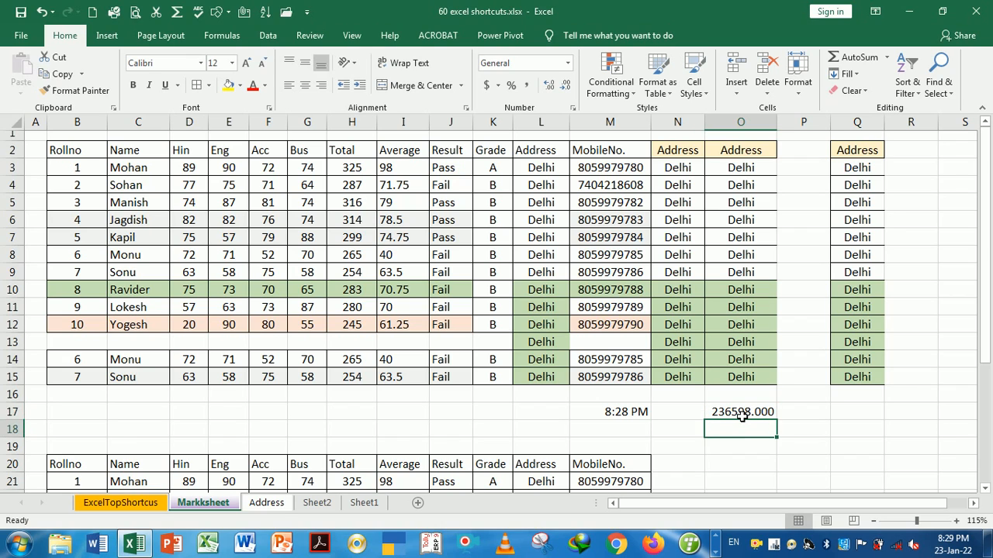
pyautogui.click(743, 416)
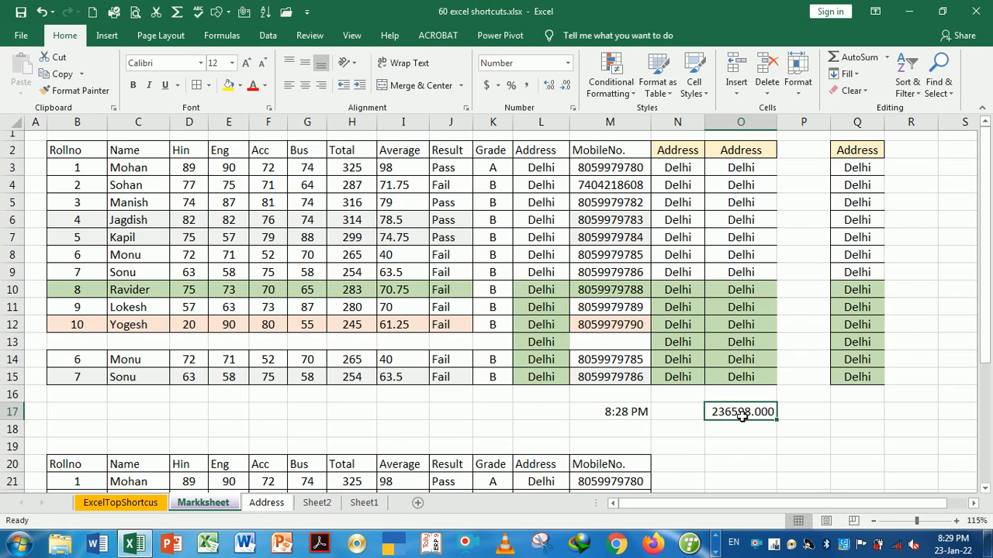
pyautogui.hotkey('ctrl', 'shift', '~')
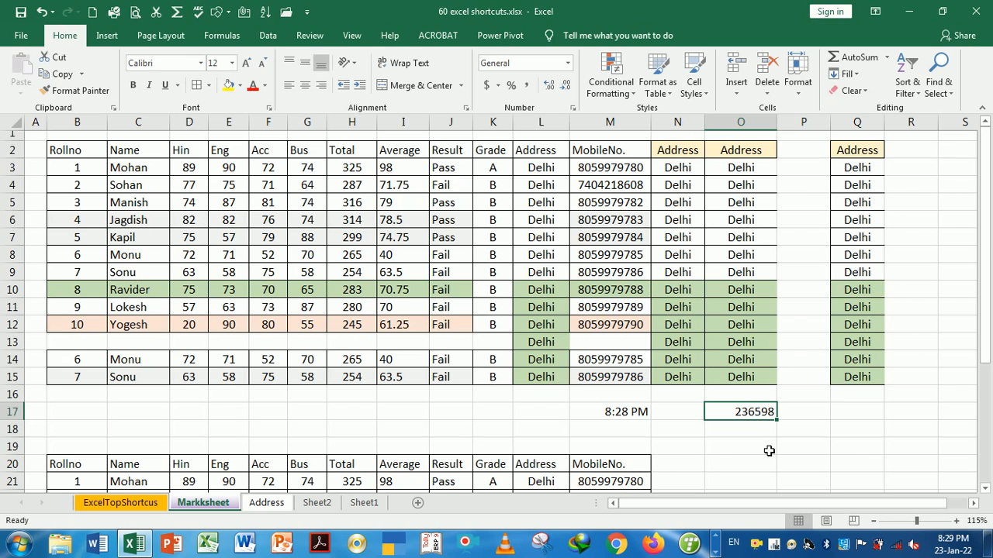
# Apply Comma Style to O17, reset it to General with Ctrl+Shift+~, and return to the shortcut list
pyautogui.click(769, 450)
pyautogui.click(758, 419)
pyautogui.click(758, 431)
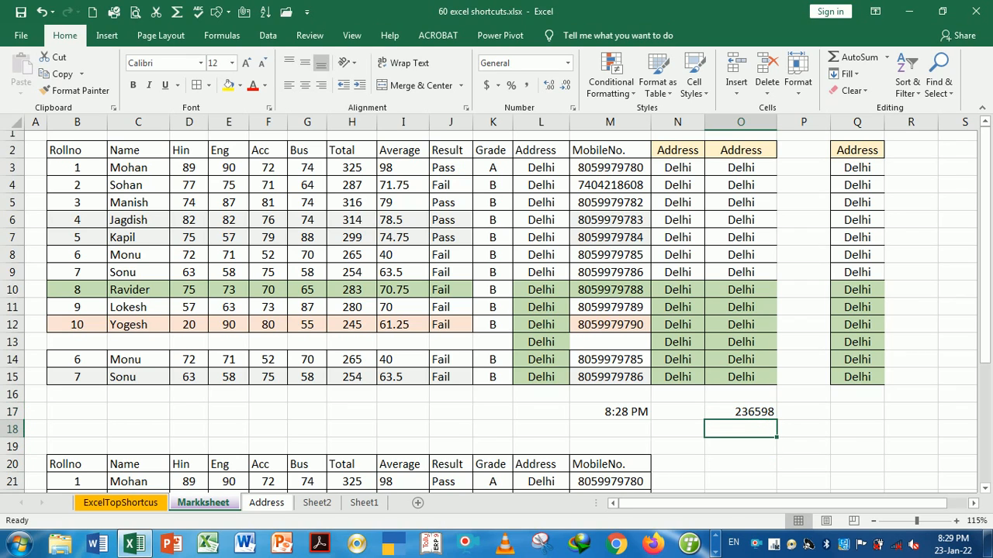
pyautogui.click(750, 416)
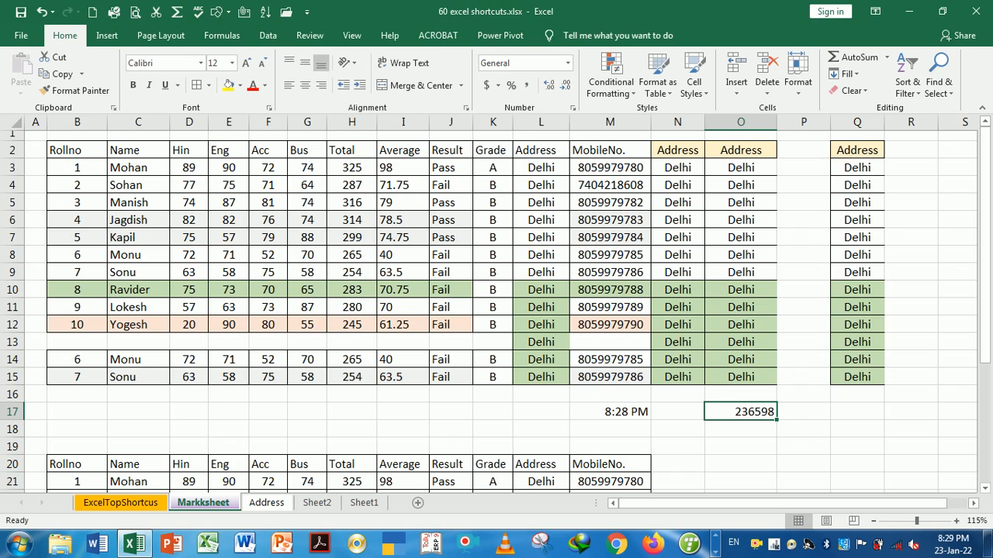
pyautogui.click(527, 87)
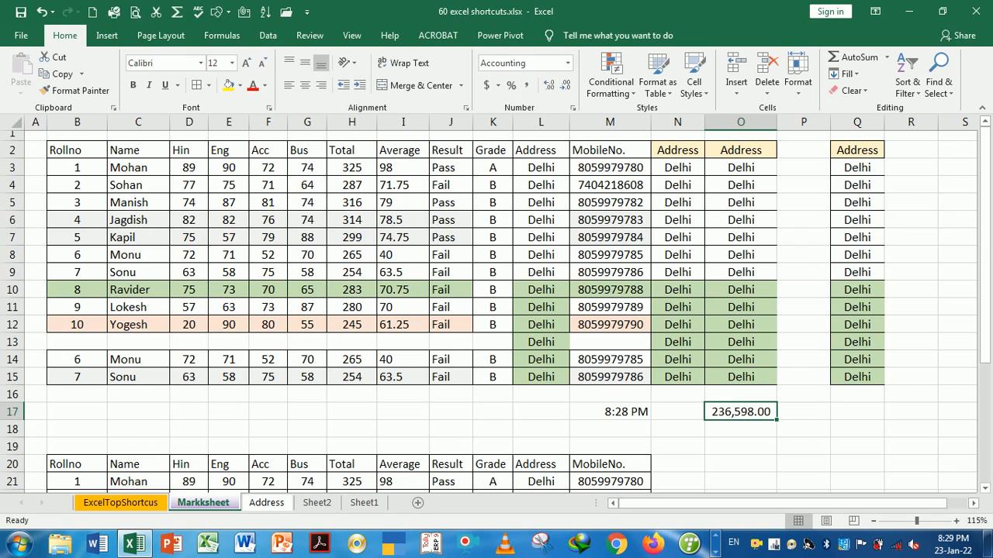
pyautogui.click(751, 462)
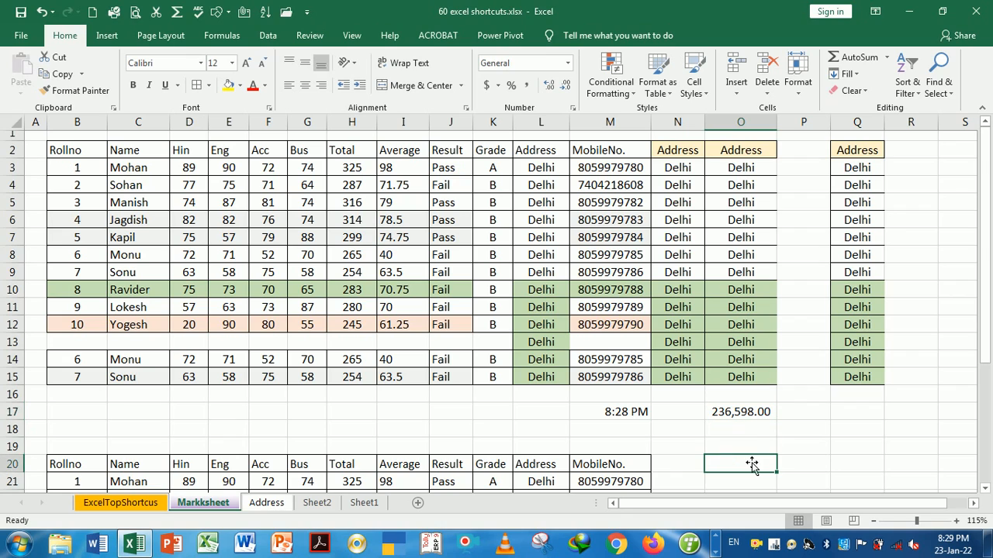
pyautogui.click(737, 418)
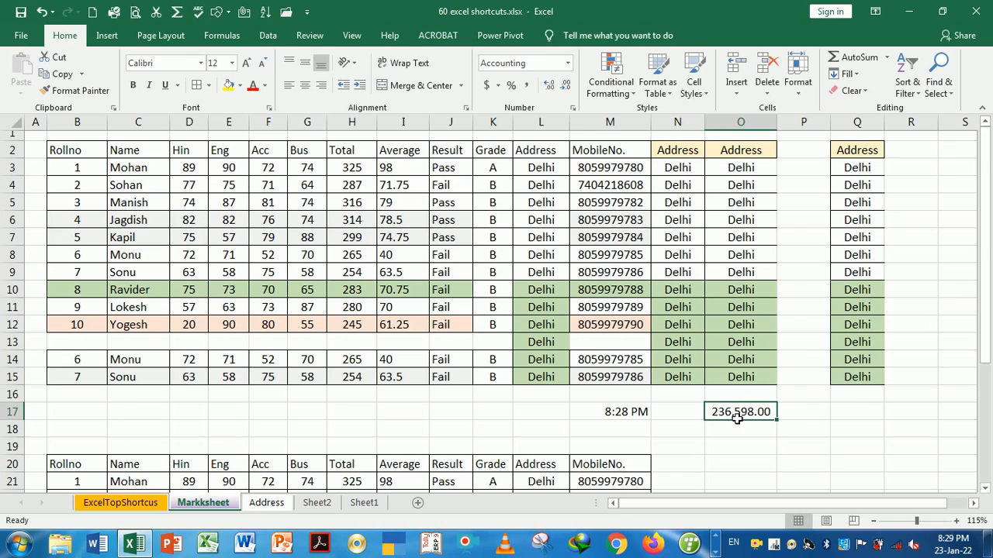
pyautogui.hotkey('ctrl', 'shift', '`')
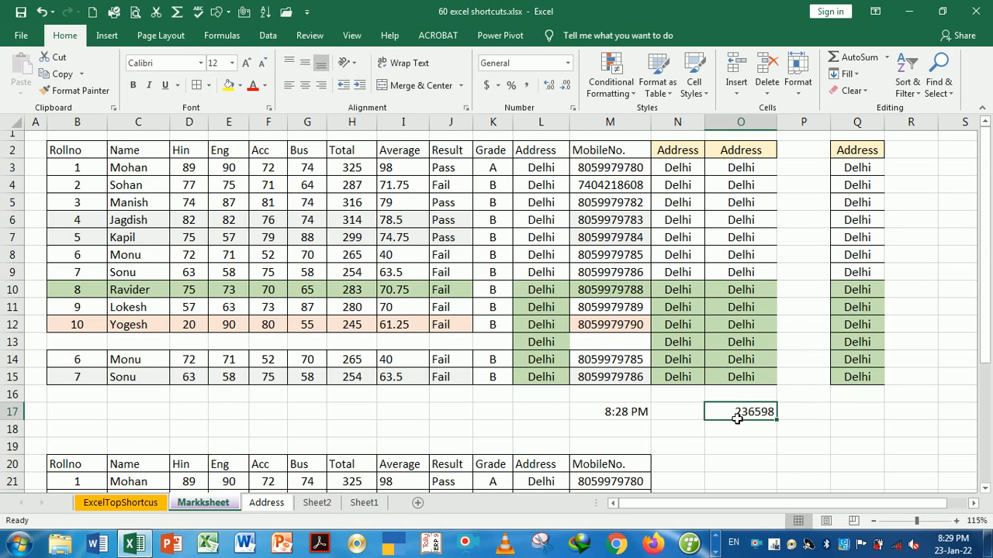
pyautogui.click(749, 438)
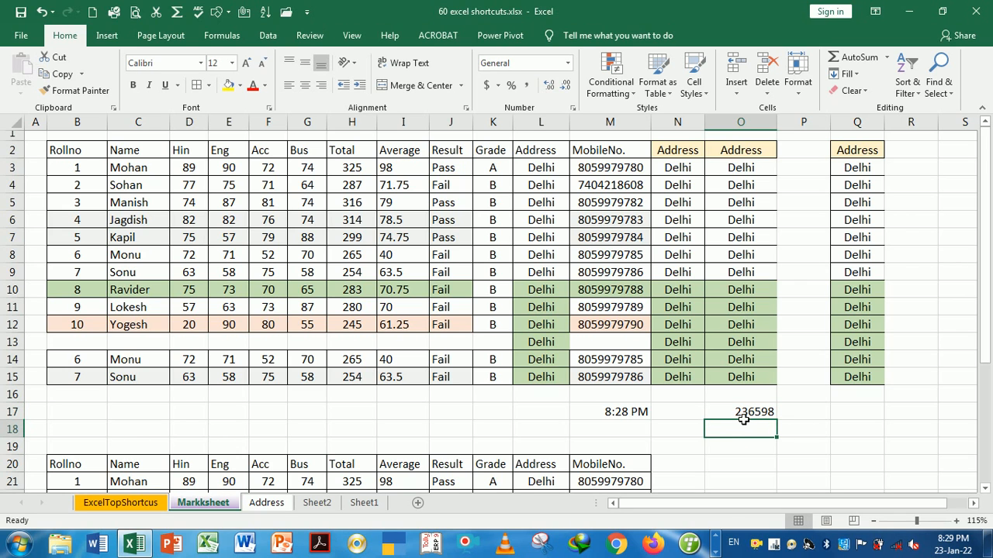
pyautogui.click(743, 418)
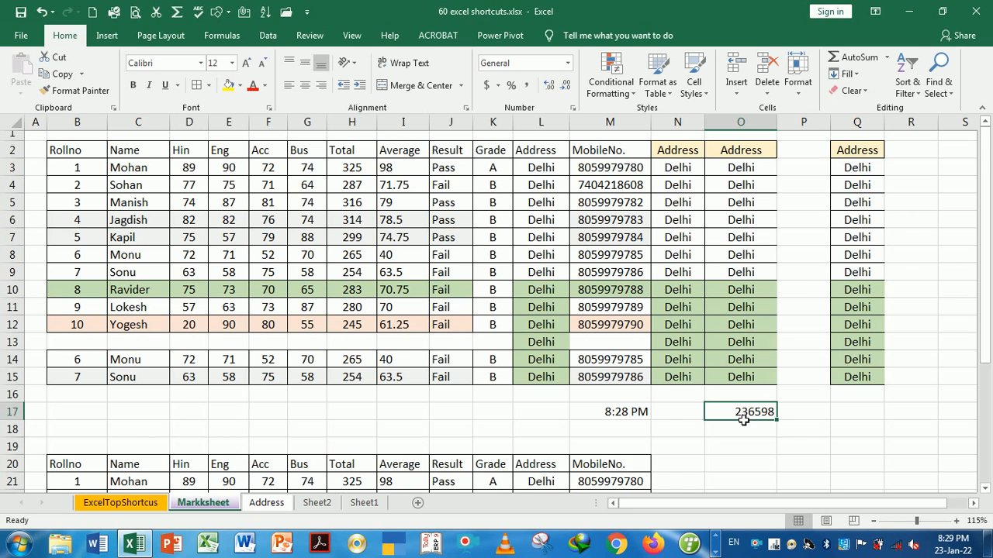
pyautogui.hotkey('ctrl', 'pageup')
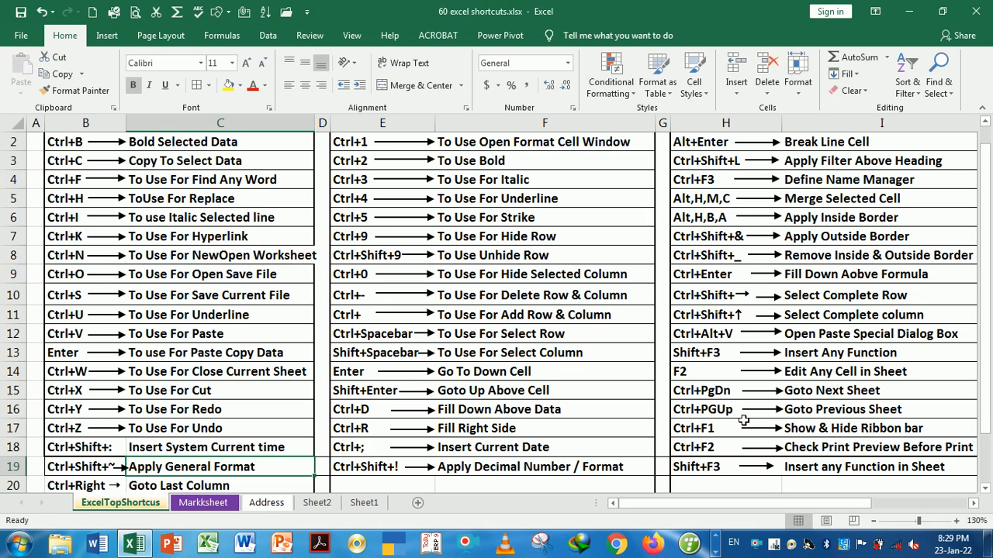
pyautogui.press('Down')
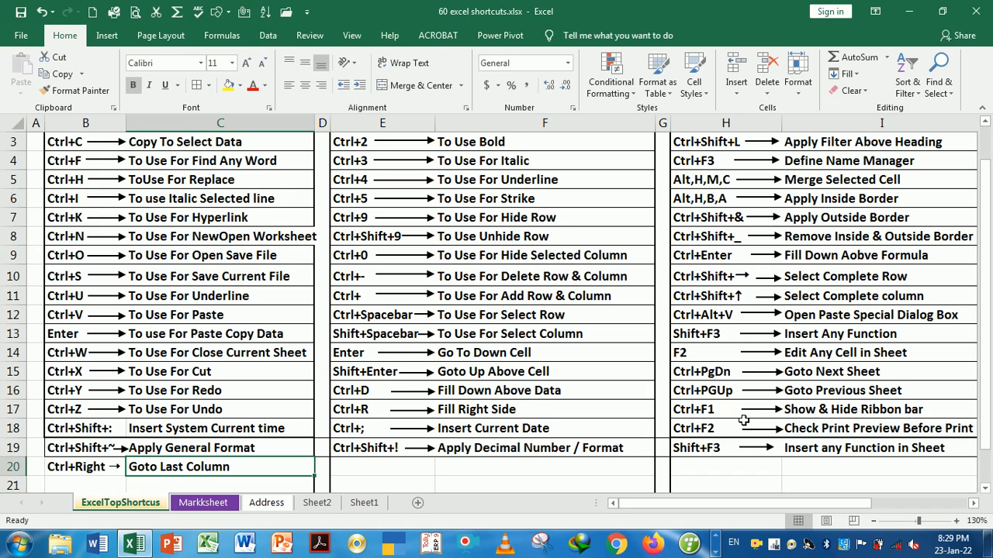
pyautogui.hotkey('ctrl', 'pagedown')
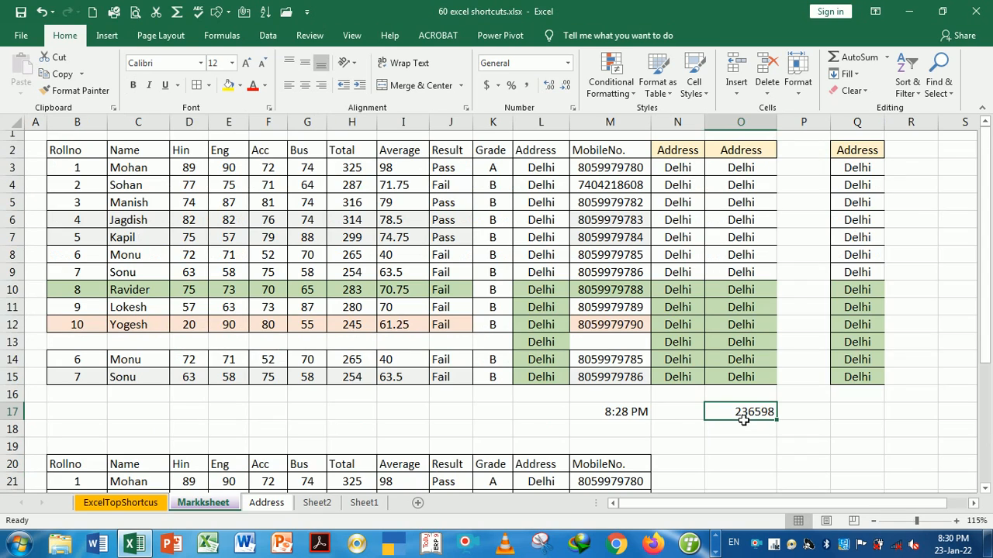
pyautogui.click(546, 432)
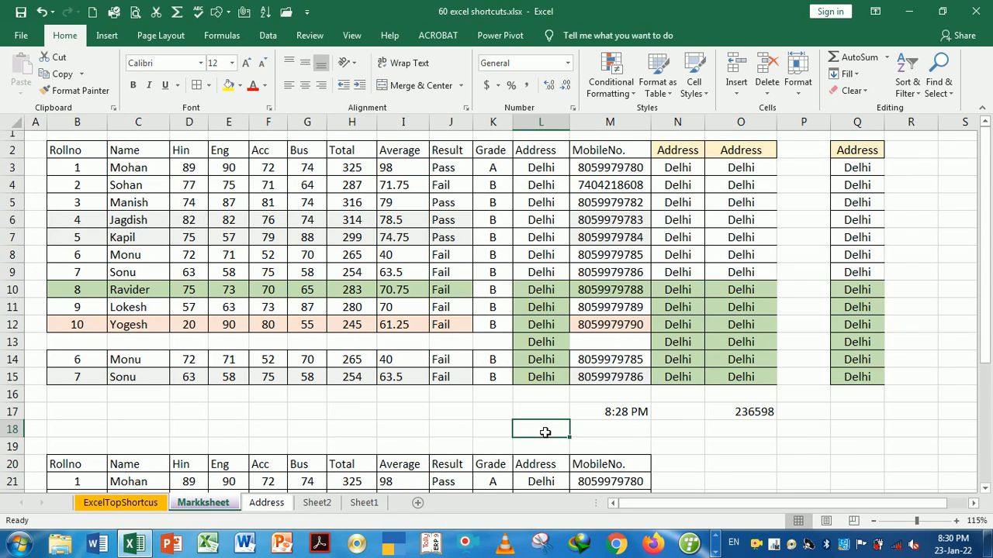
pyautogui.hotkey('ctrl', 'Right')
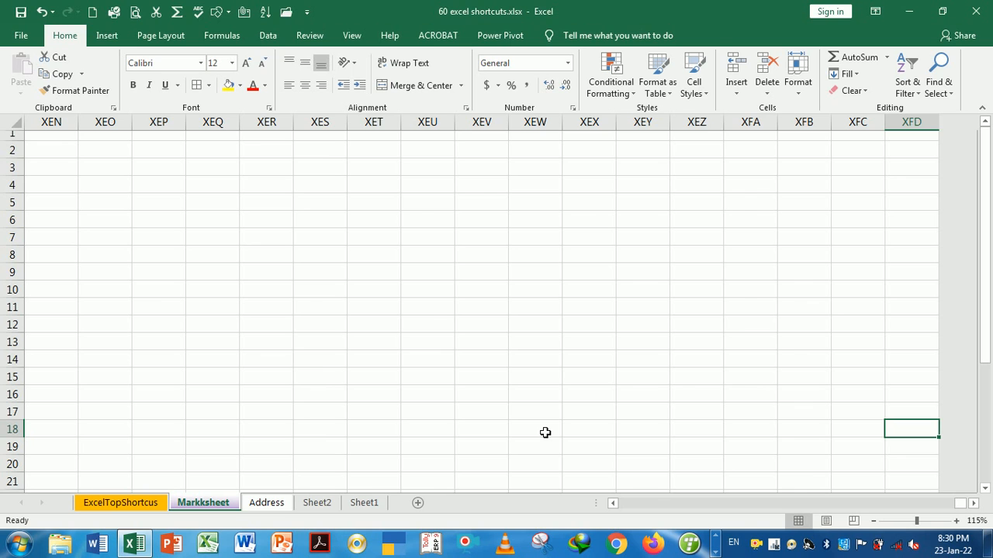
pyautogui.hotkey('ctrl', 'Left')
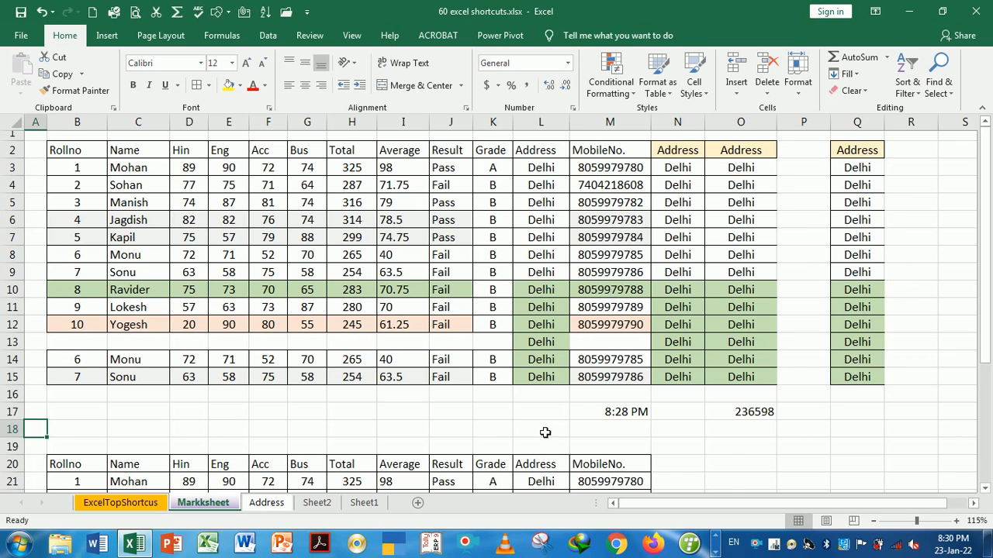
pyautogui.hotkey('ctrl', 'Down')
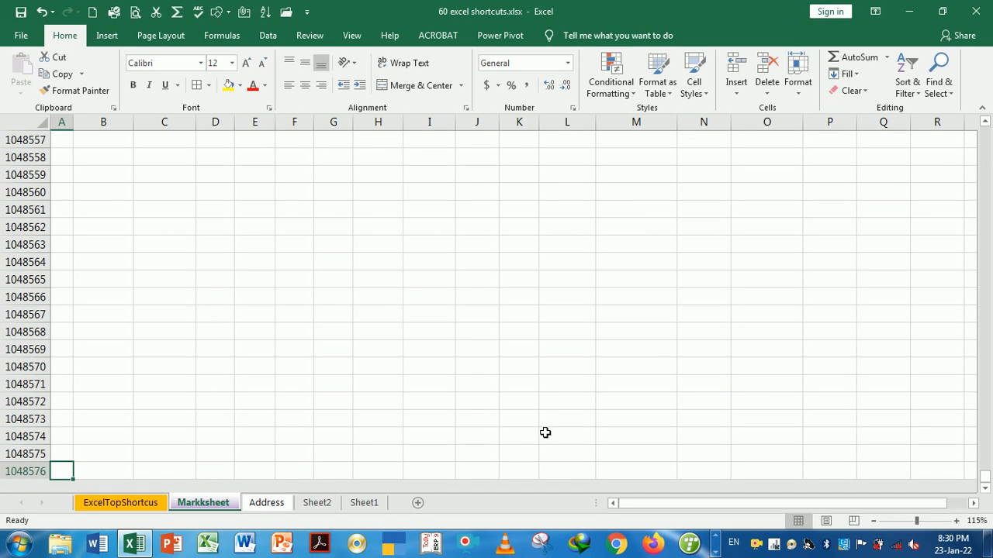
pyautogui.click(89, 473)
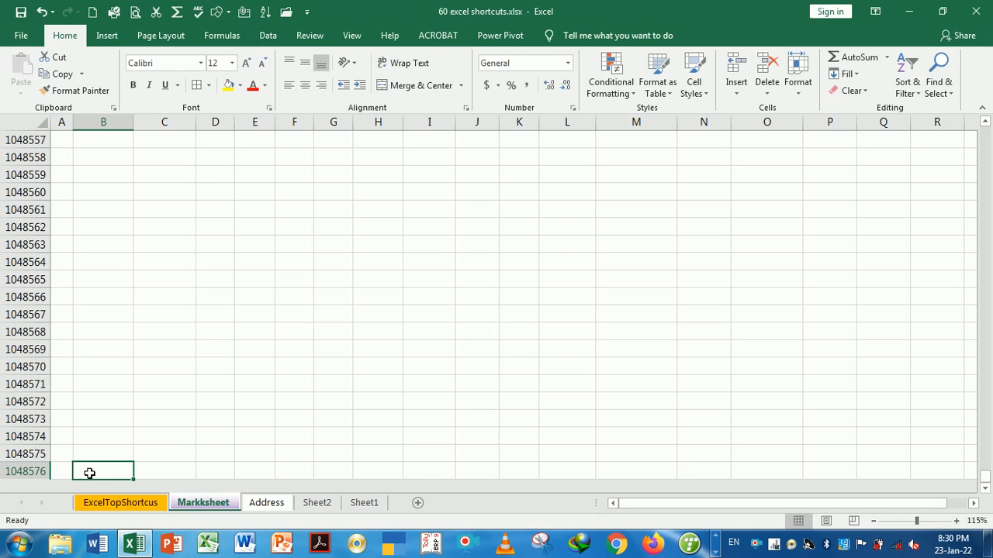
pyautogui.hotkey('ctrl', 'Up')
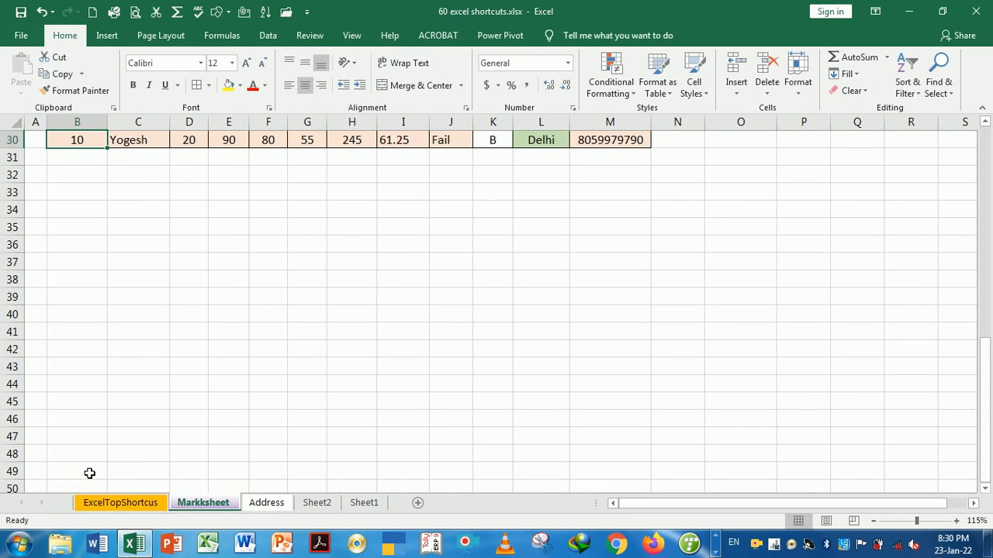
pyautogui.hotkey('ctrl', 'Up')
pyautogui.hotkey('ctrl', 'Up')
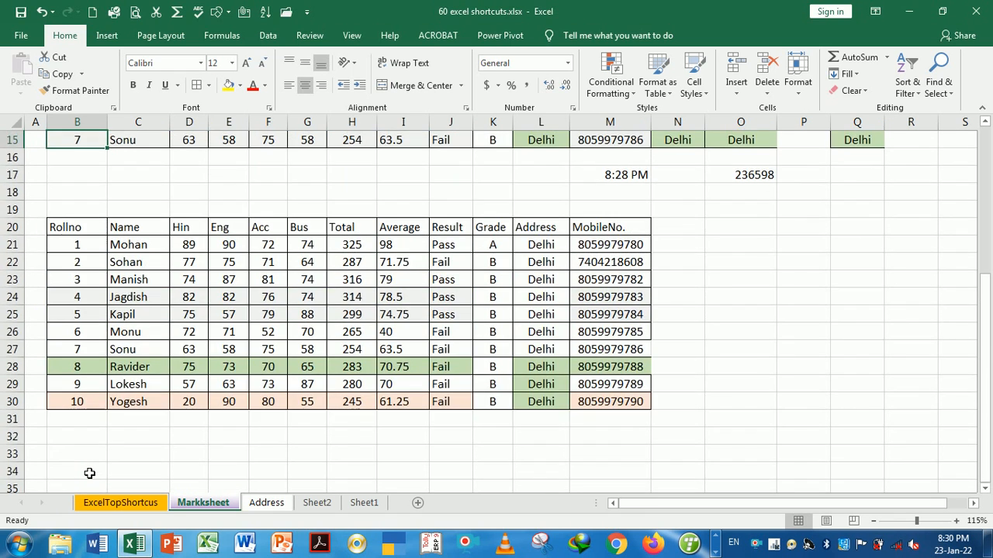
pyautogui.hotkey('ctrl', 'Up')
pyautogui.hotkey('ctrl', 'Up')
pyautogui.hotkey('ctrl', 'Up')
pyautogui.hotkey('ctrl', 'Up')
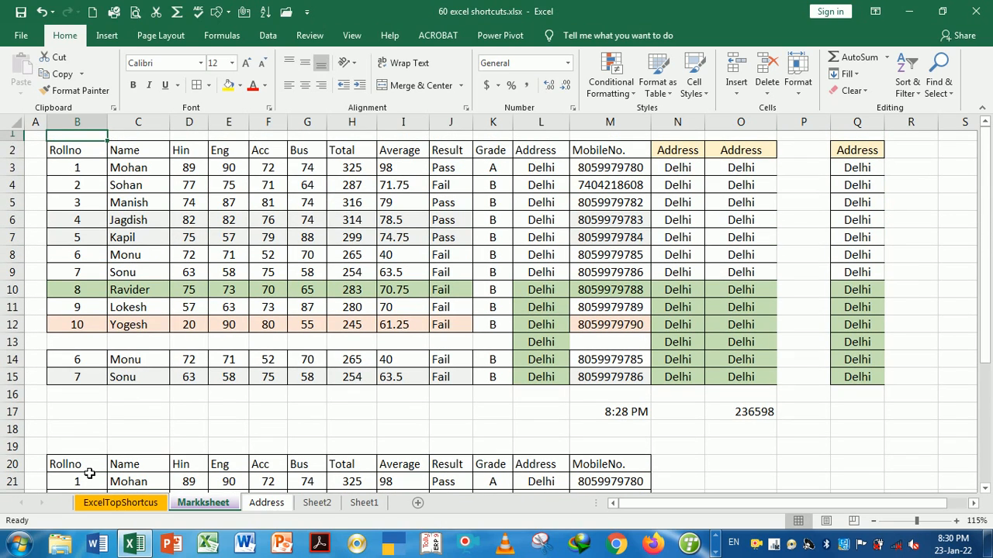
pyautogui.hotkey('ctrl', 'Down')
pyautogui.hotkey('ctrl', 'Down')
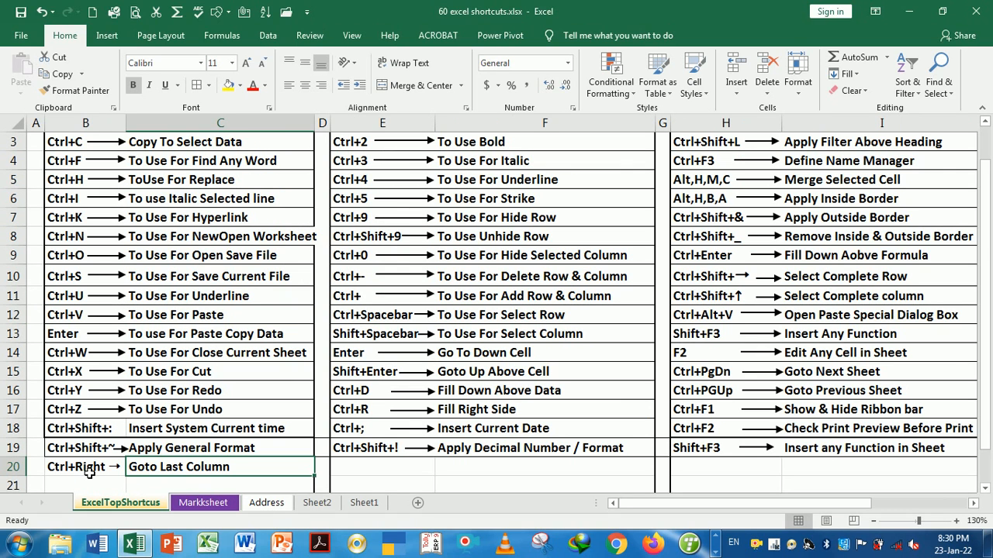
# Show formulas instead of values on Markksheet with Ctrl+`
pyautogui.scroll(1, 90, 473)
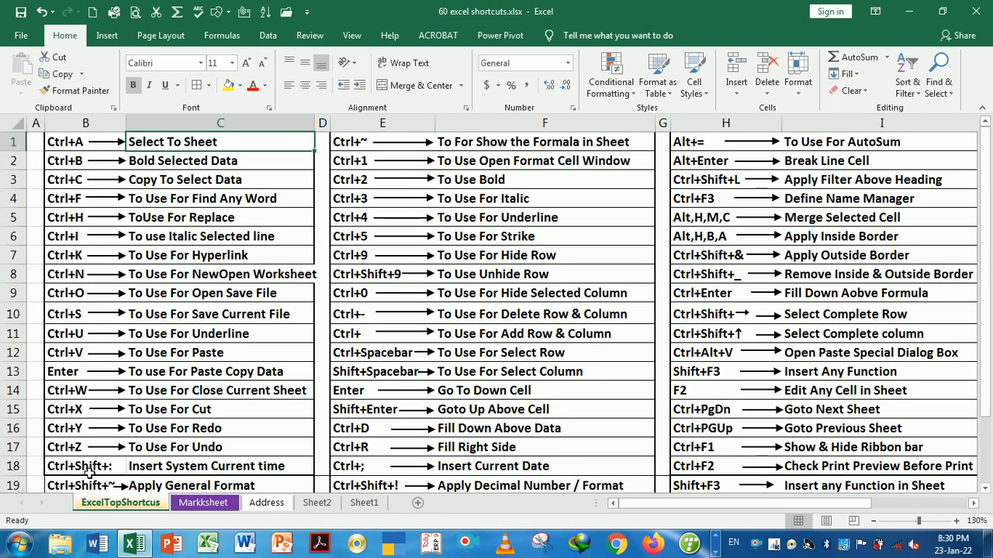
pyautogui.press('Right')
pyautogui.press('Right')
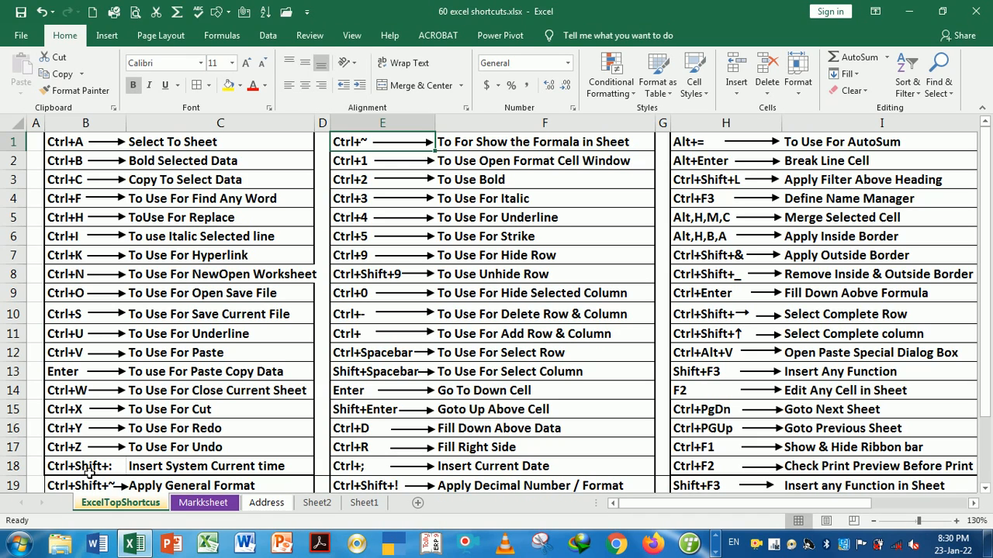
pyautogui.press('Right')
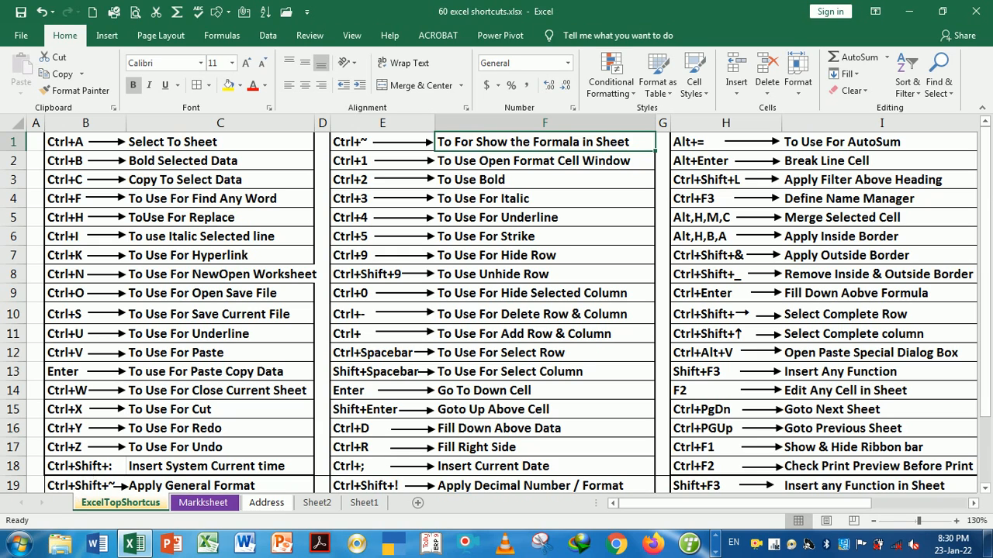
pyautogui.click(203, 503)
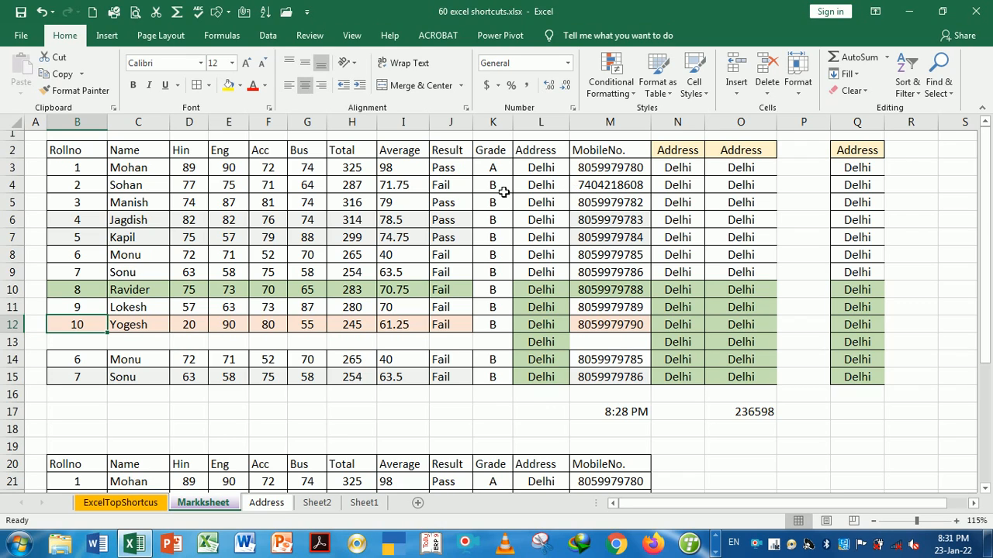
pyautogui.click(418, 170)
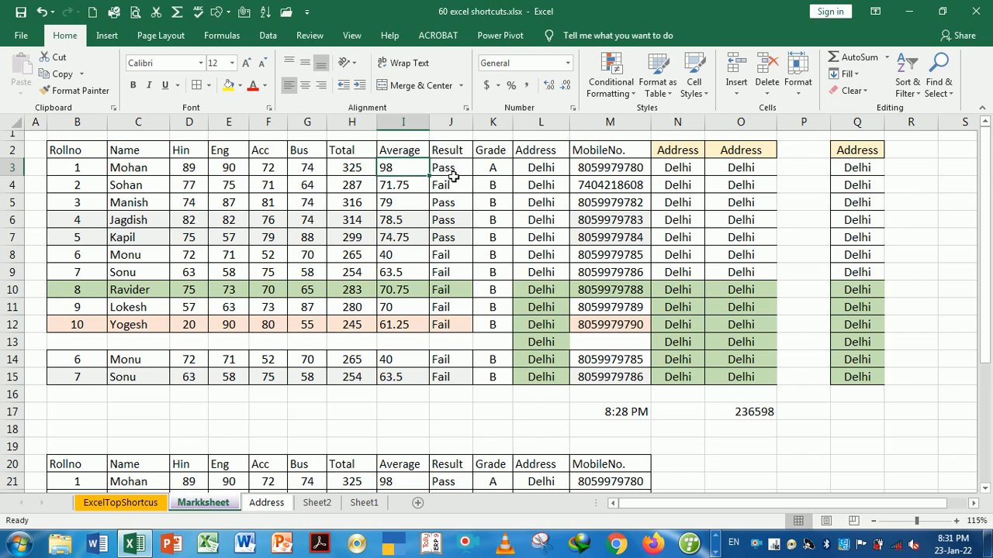
pyautogui.click(453, 176)
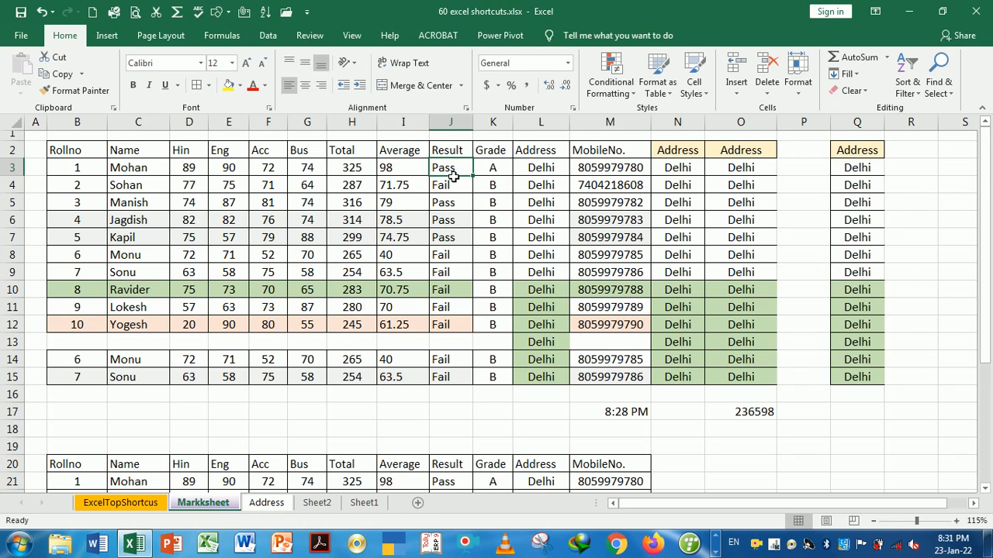
pyautogui.hotkey('ctrl', '`')
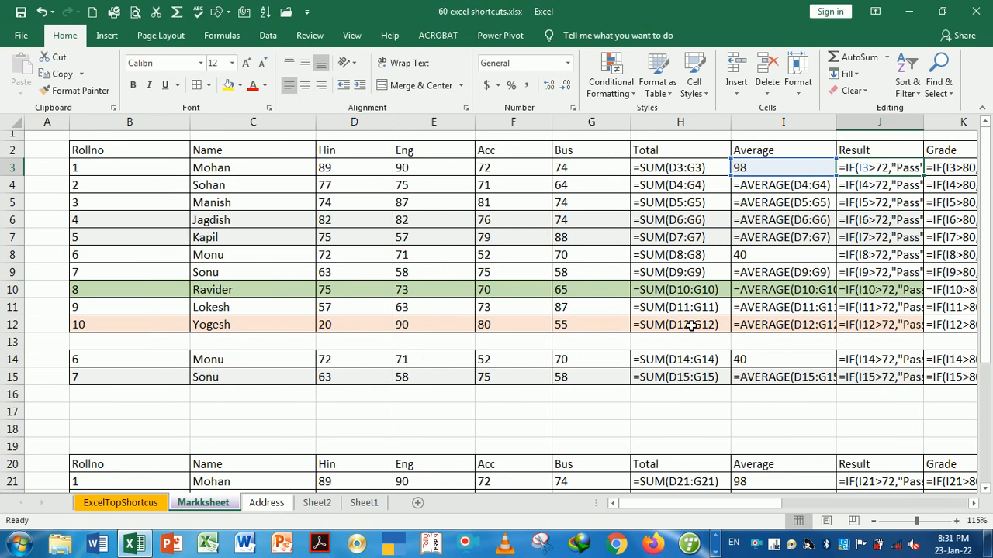
# Widen the Result and Grade columns J and K to fit their formulas, then show values again
pyautogui.moveTo(614, 506); pyautogui.dragTo(694, 504)
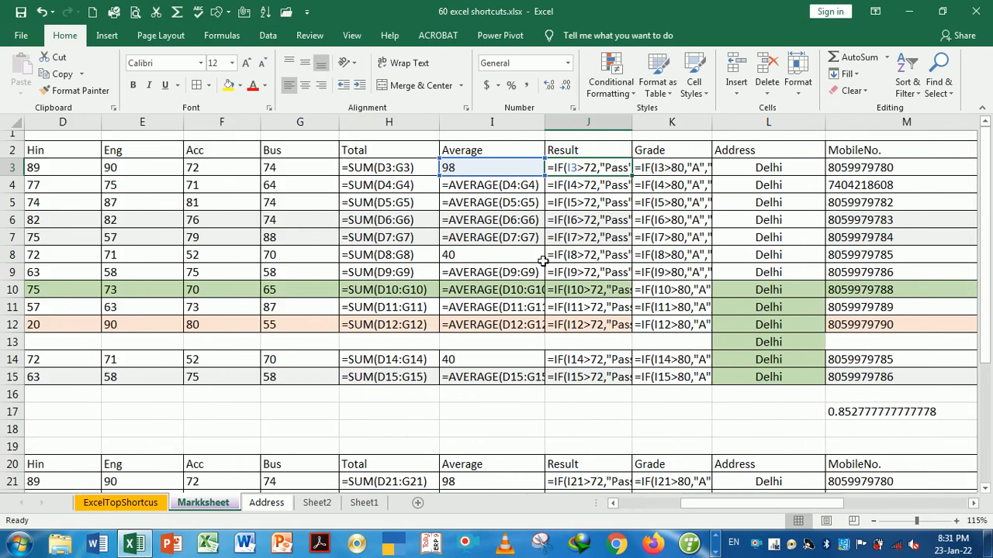
pyautogui.click(500, 191)
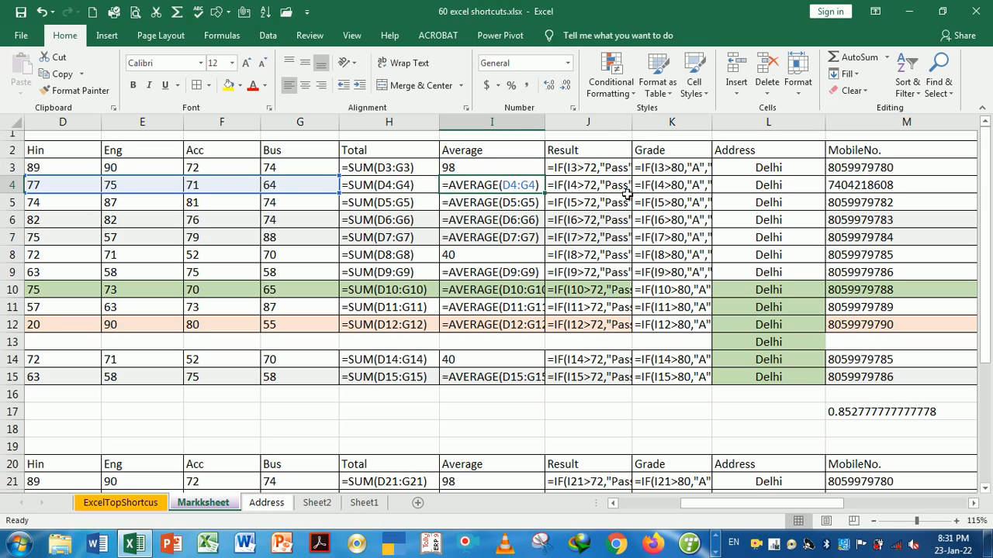
pyautogui.moveTo(641, 133); pyautogui.dragTo(684, 134)
pyautogui.moveTo(755, 128); pyautogui.dragTo(800, 129)
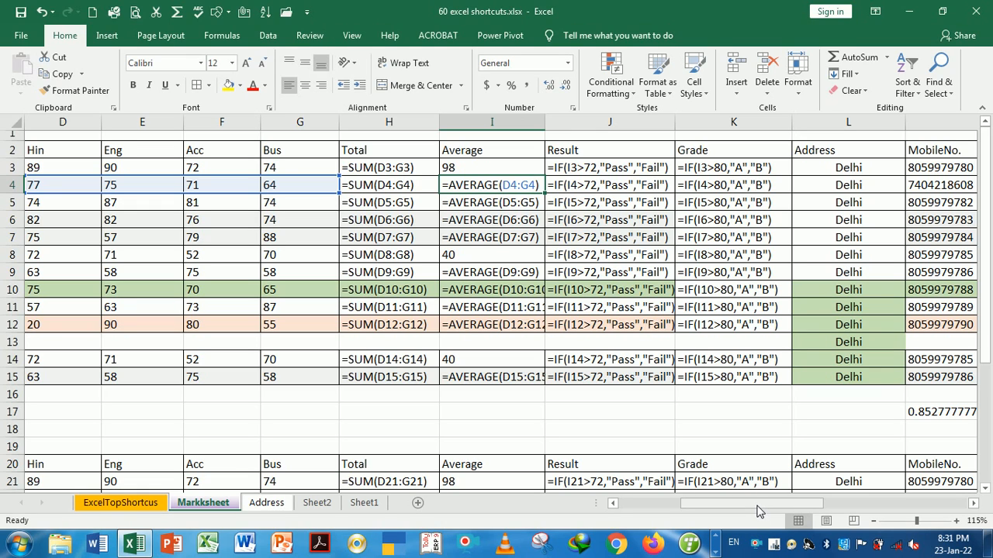
pyautogui.moveTo(759, 510); pyautogui.dragTo(672, 496)
pyautogui.hotkey('ctrl', '`')
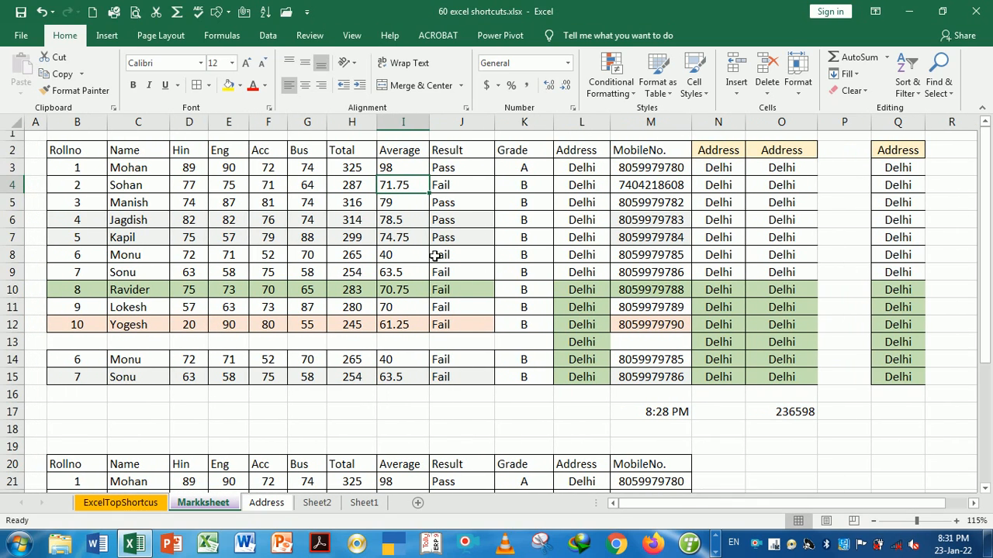
# Toggle formulas on and off again to inspect the average formula in I7
pyautogui.click(414, 240)
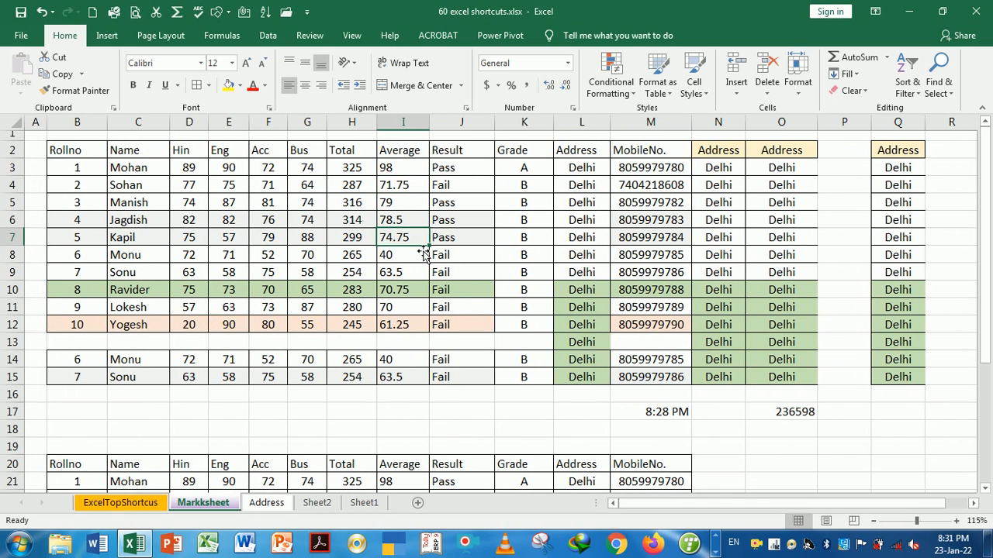
pyautogui.hotkey('ctrl', '`')
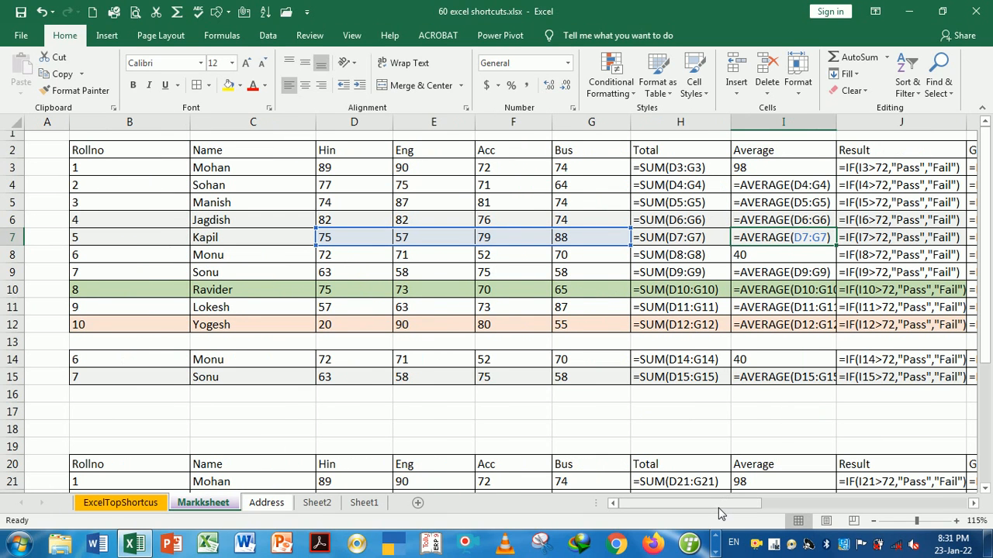
pyautogui.moveTo(718, 504); pyautogui.dragTo(677, 503)
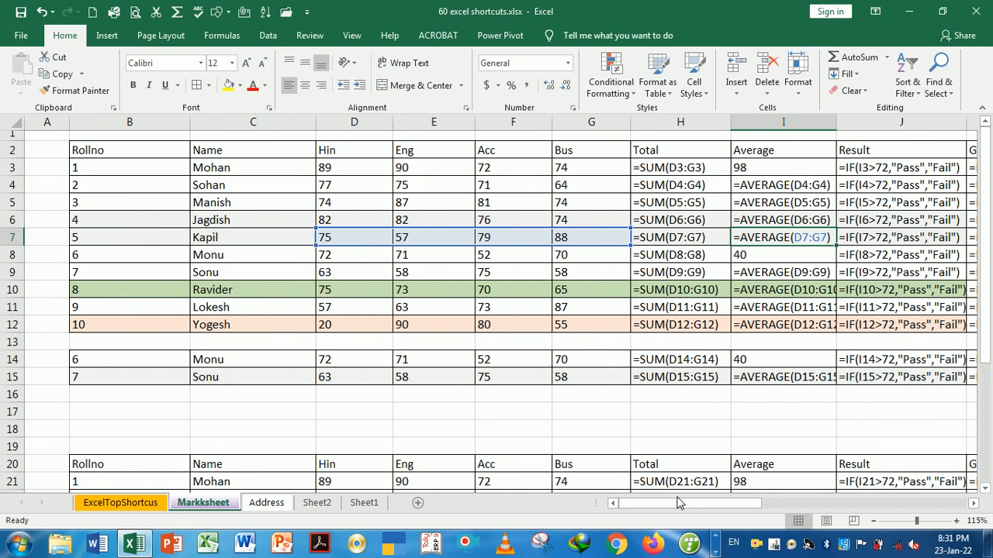
pyautogui.hotkey('ctrl', '`')
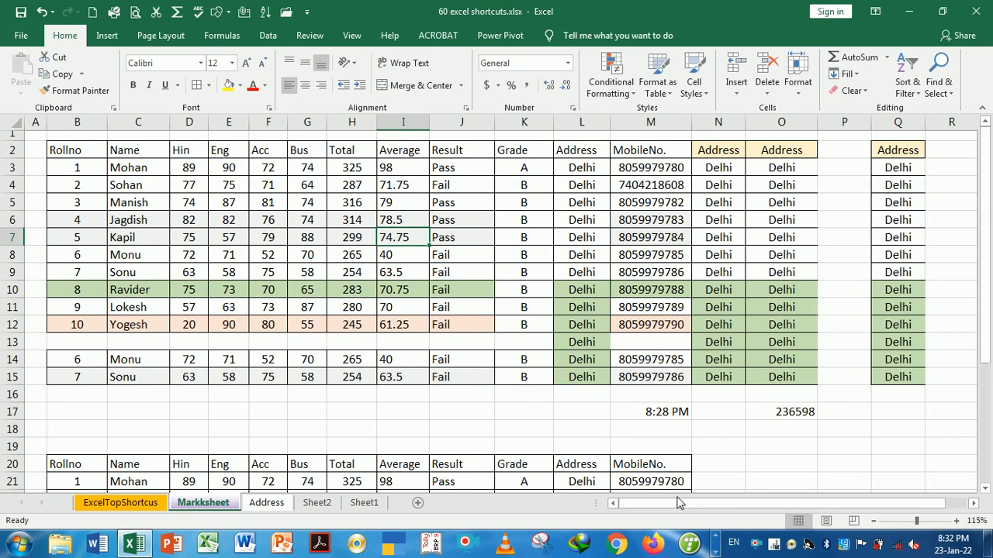
pyautogui.click(734, 420)
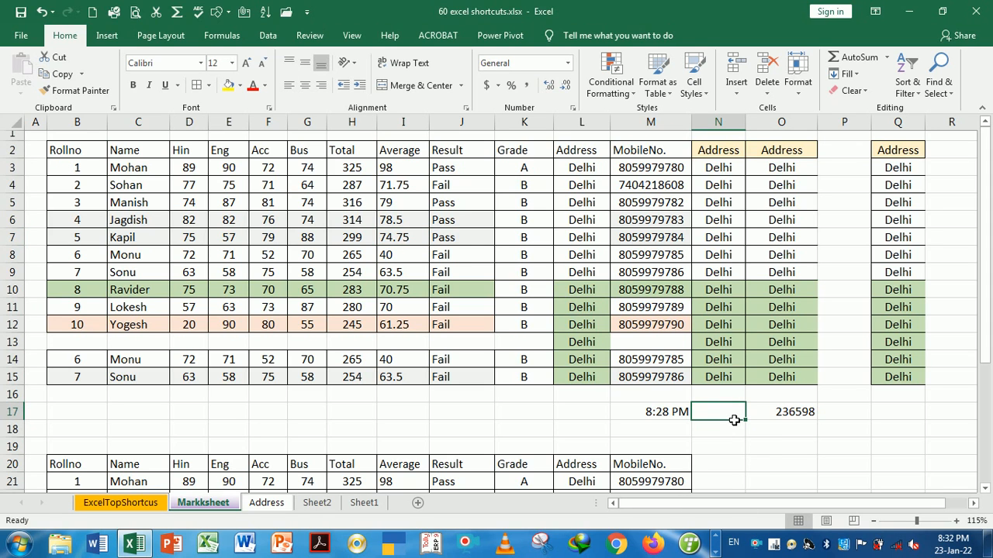
# Format the Hin marks D3:D12 as Number with two decimals via Ctrl+1, e.g. 89.00
pyautogui.click(139, 502)
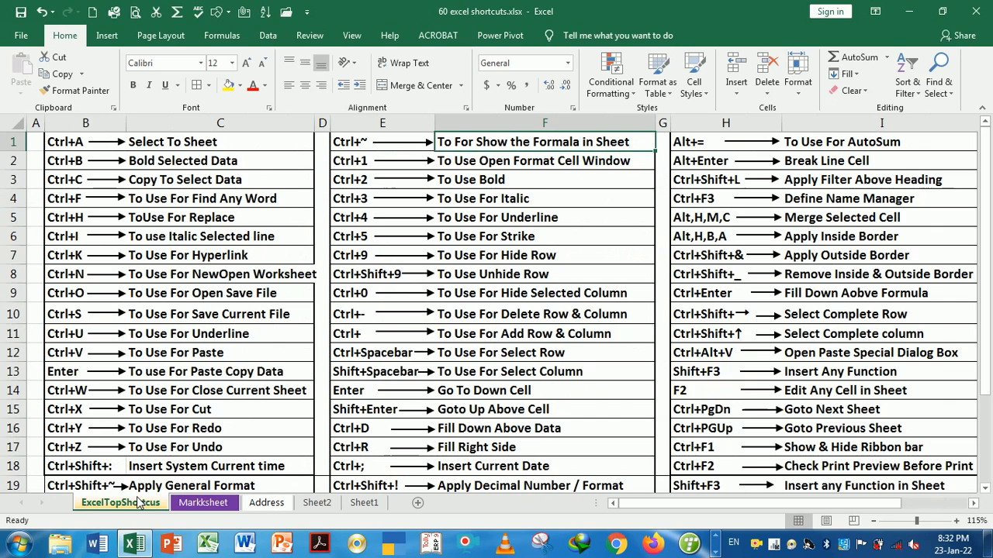
pyautogui.click(473, 164)
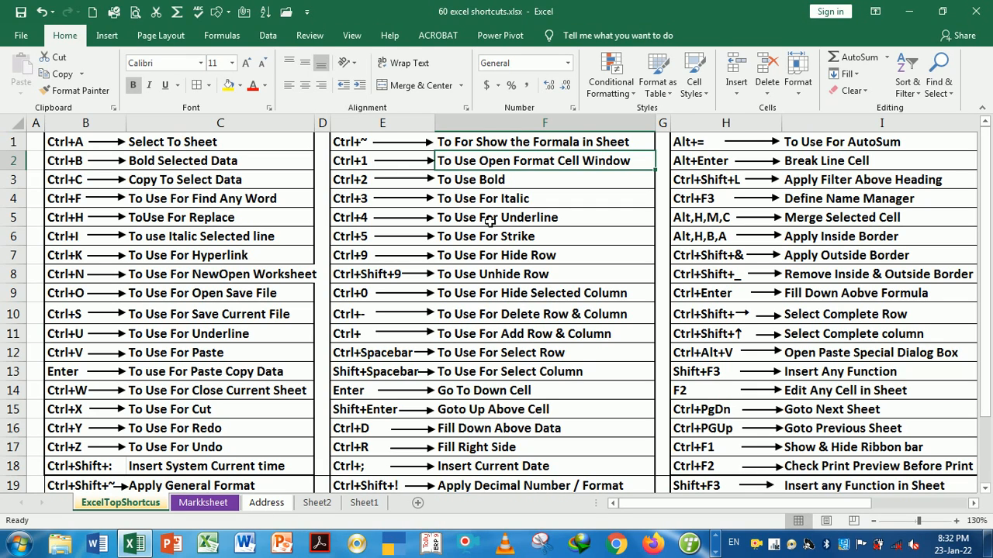
pyautogui.hotkey('ctrl', 'pagedown')
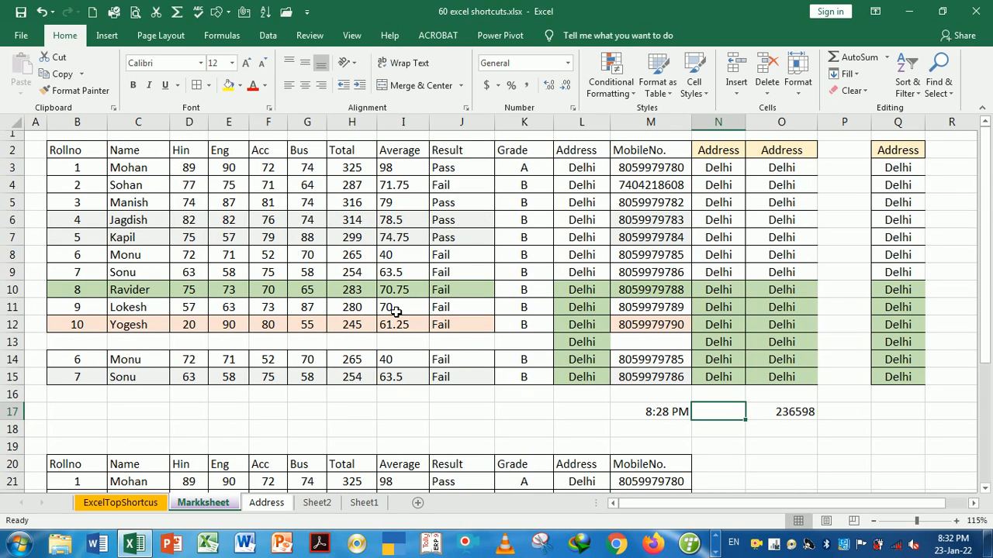
pyautogui.moveTo(193, 170); pyautogui.dragTo(194, 333)
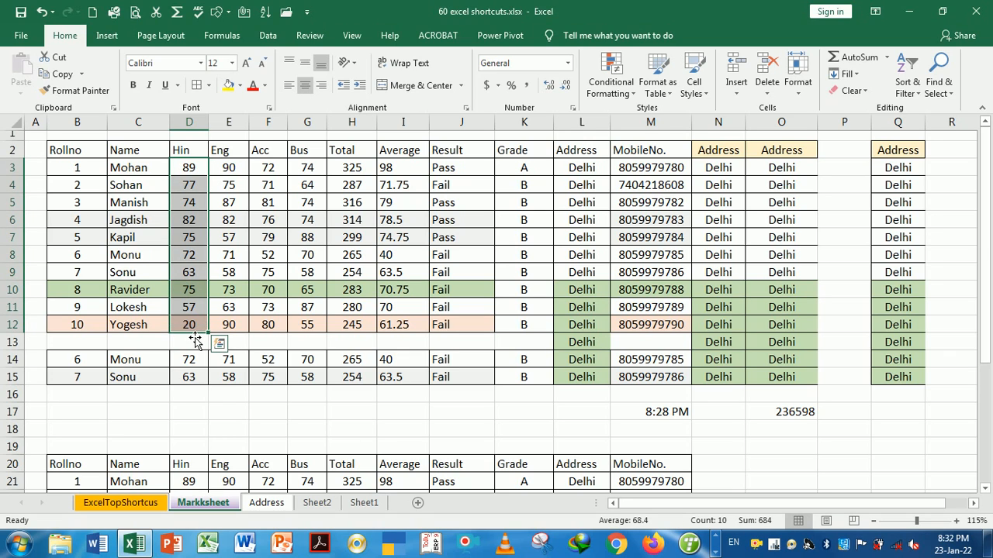
pyautogui.hotkey('ctrl', '1')
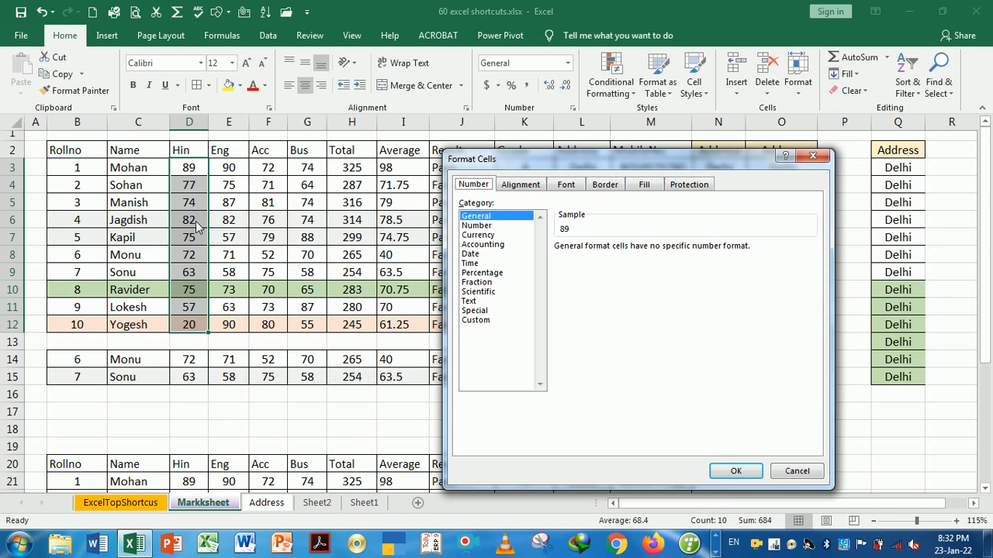
pyautogui.click(480, 224)
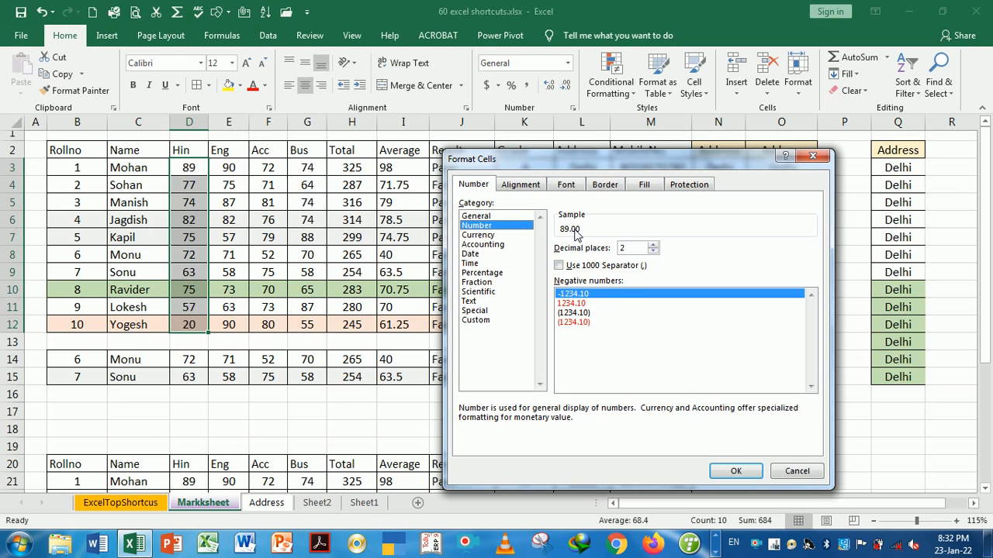
pyautogui.click(734, 475)
pyautogui.click(218, 203)
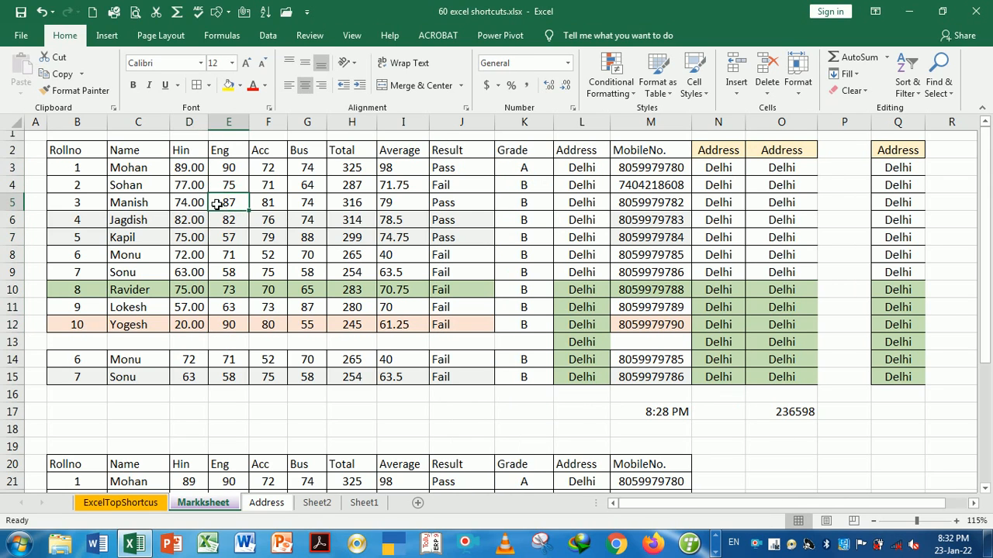
pyautogui.click(200, 172)
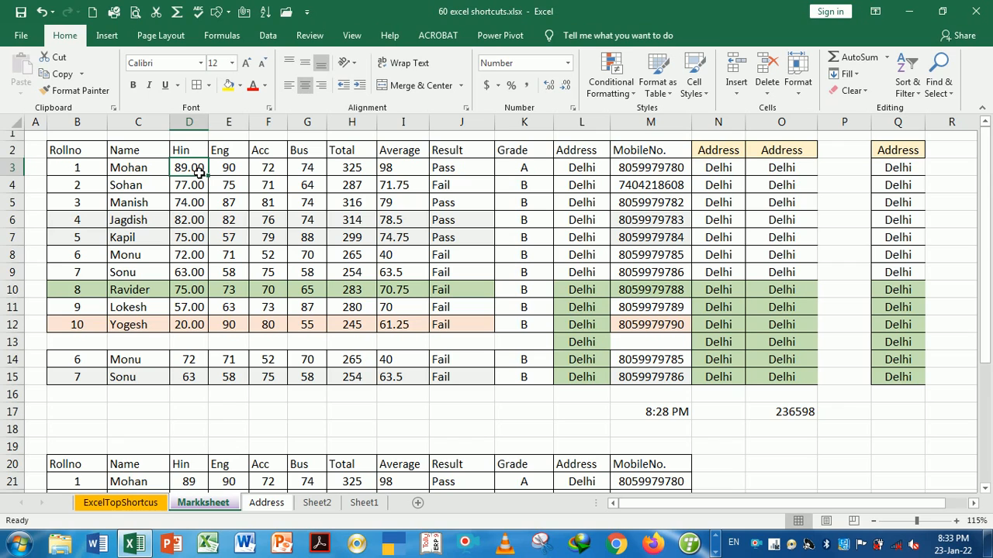
pyautogui.hotkey('shift', 'Down')
pyautogui.hotkey('shift', 'Down')
pyautogui.hotkey('shift', 'Down')
pyautogui.hotkey('shift', 'Down')
pyautogui.hotkey('shift', 'Down')
pyautogui.hotkey('shift', 'Down')
pyautogui.hotkey('shift', 'Down')
pyautogui.hotkey('shift', 'Down')
pyautogui.hotkey('shift', 'Down')
pyautogui.hotkey('shift', 'Down')
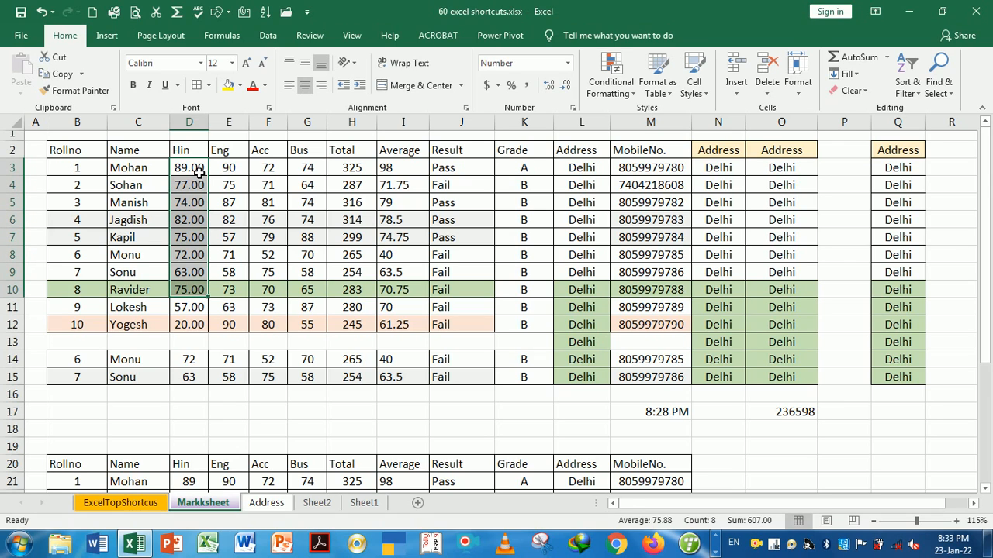
pyautogui.hotkey('ctrl', '1')
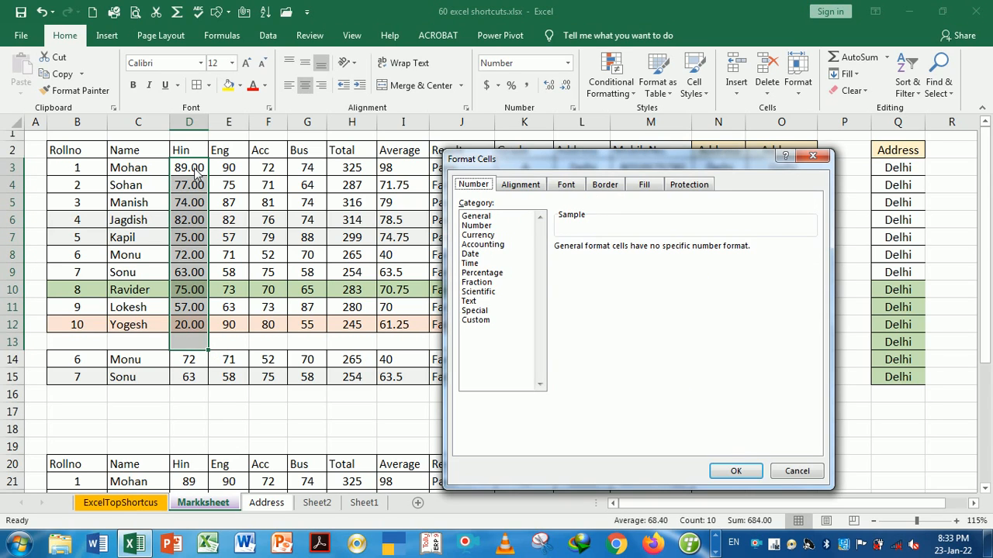
pyautogui.click(476, 224)
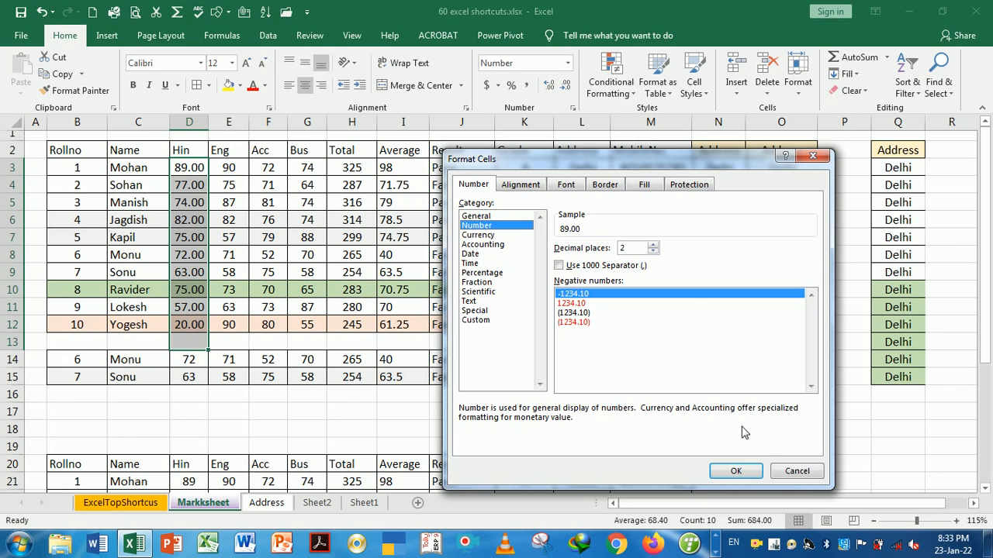
pyautogui.click(789, 470)
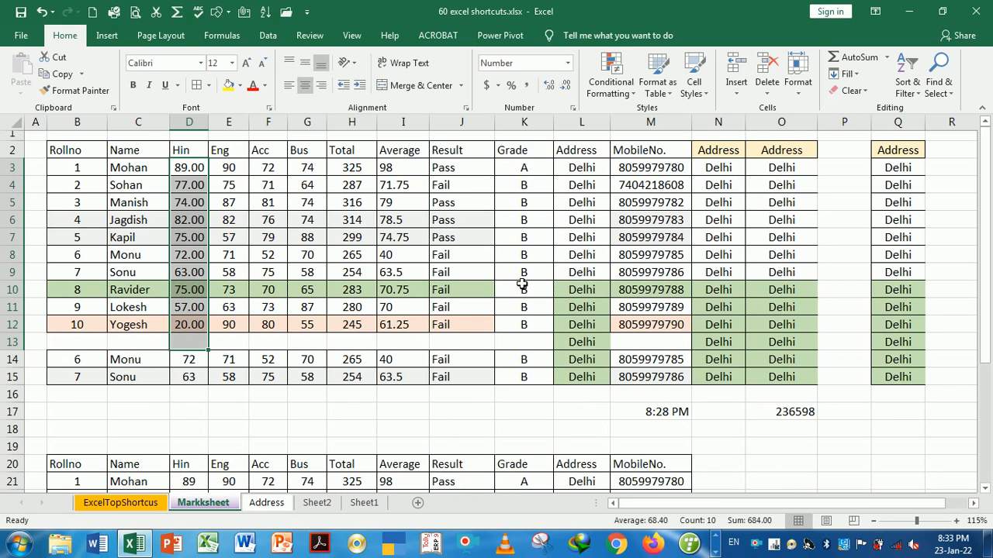
pyautogui.click(348, 221)
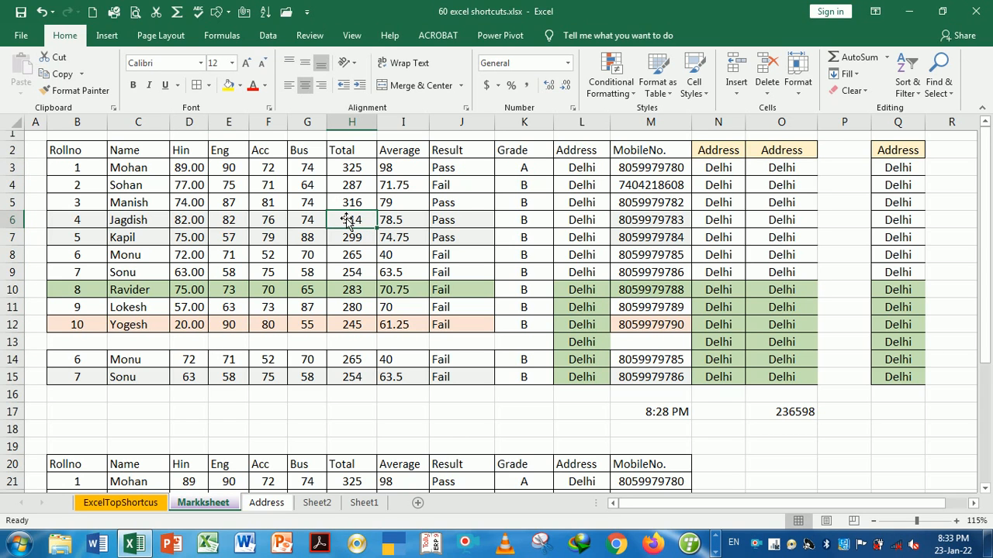
pyautogui.hotkey('ctrl', 'pageup')
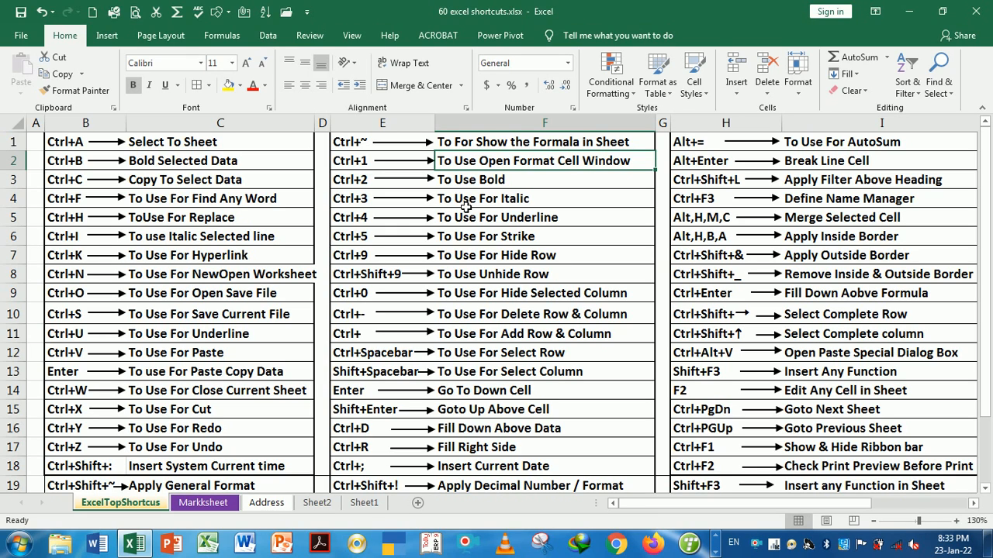
pyautogui.hotkey('ctrl', 'pagedown')
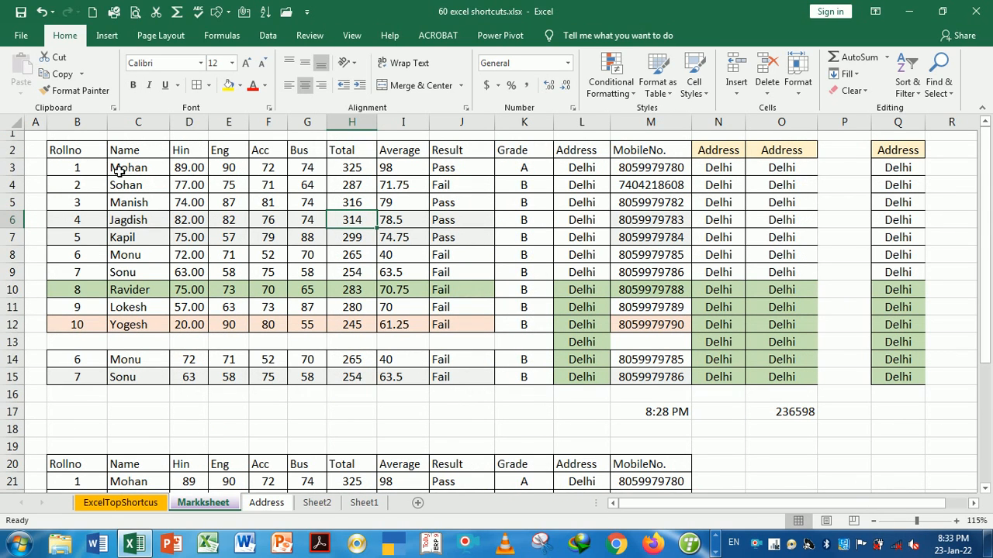
pyautogui.moveTo(89, 157); pyautogui.dragTo(800, 379)
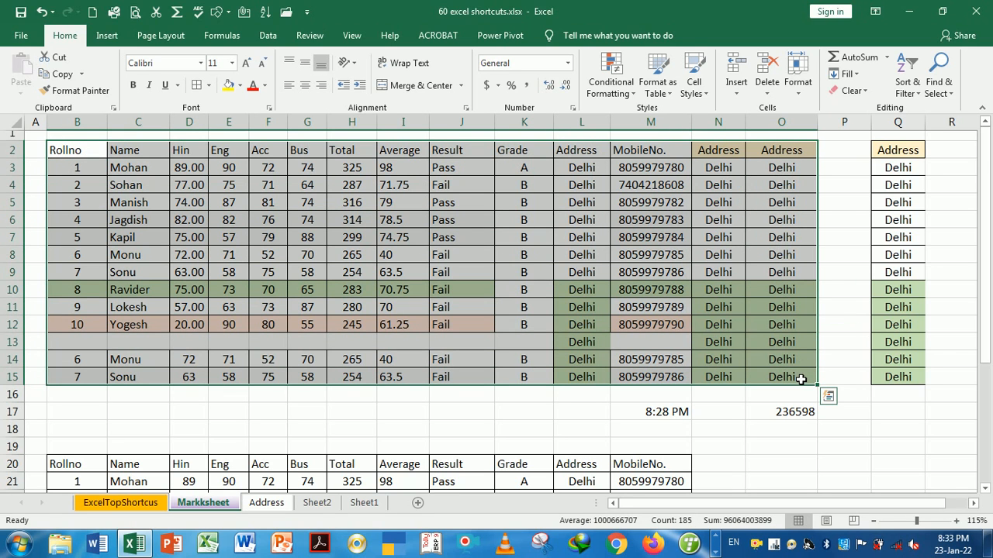
# Toggle bold on the whole marks table with Ctrl+B several times
pyautogui.hotkey('ctrl', 'b')
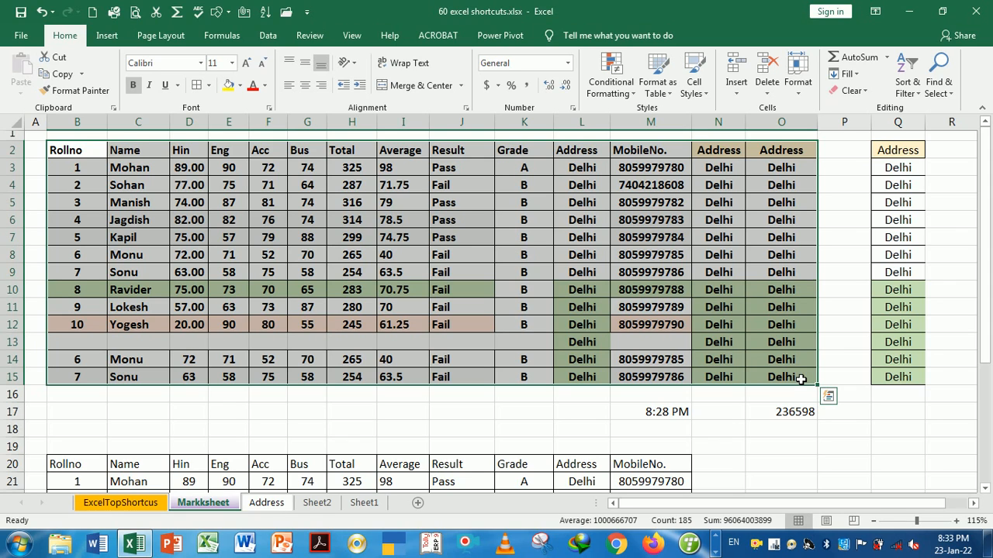
pyautogui.hotkey('ctrl', 'b')
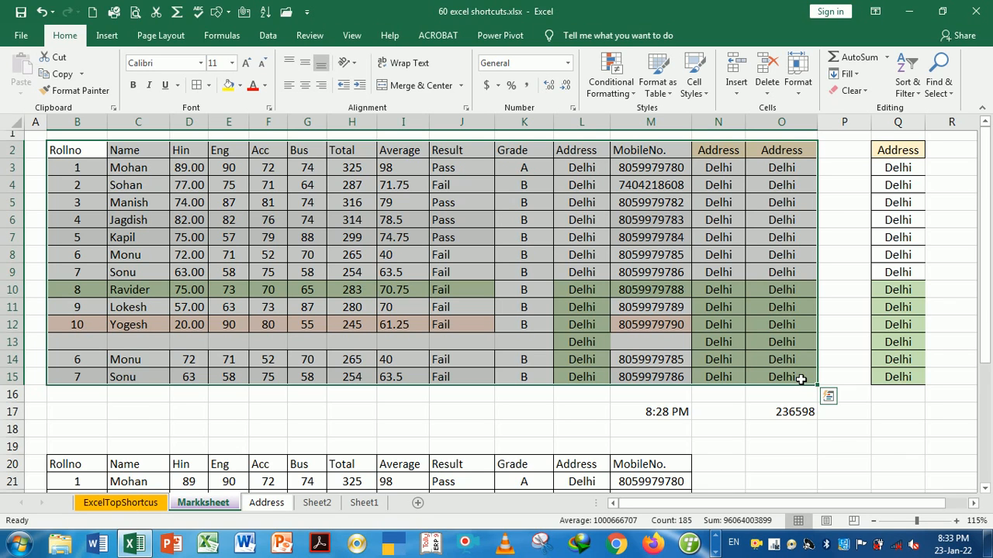
pyautogui.hotkey('ctrl', 'b')
pyautogui.hotkey('ctrl', 'b')
pyautogui.click(565, 307)
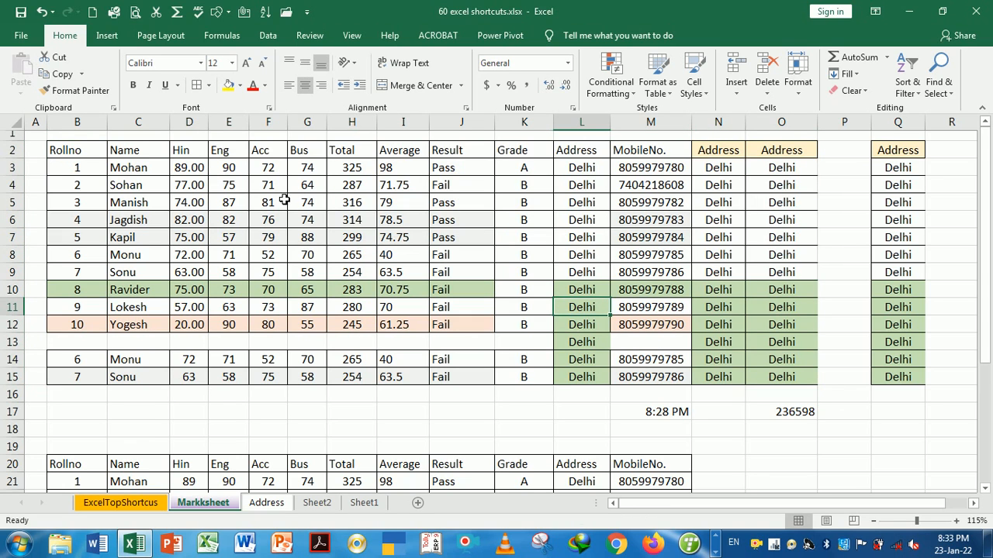
# Make the header row B2:O2, Rollno through Address, bold with Ctrl+B
pyautogui.moveTo(86, 152); pyautogui.dragTo(756, 155)
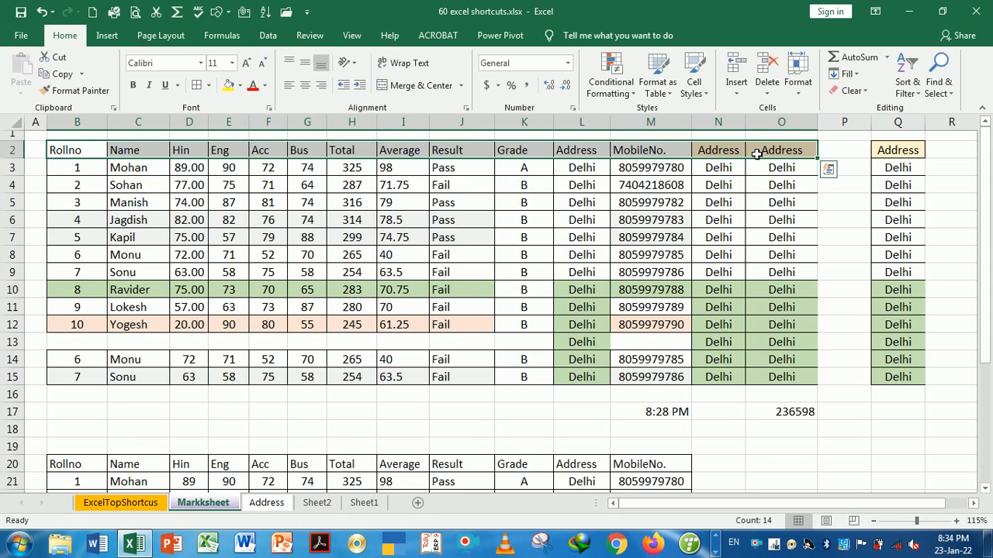
pyautogui.hotkey('ctrl', 'b')
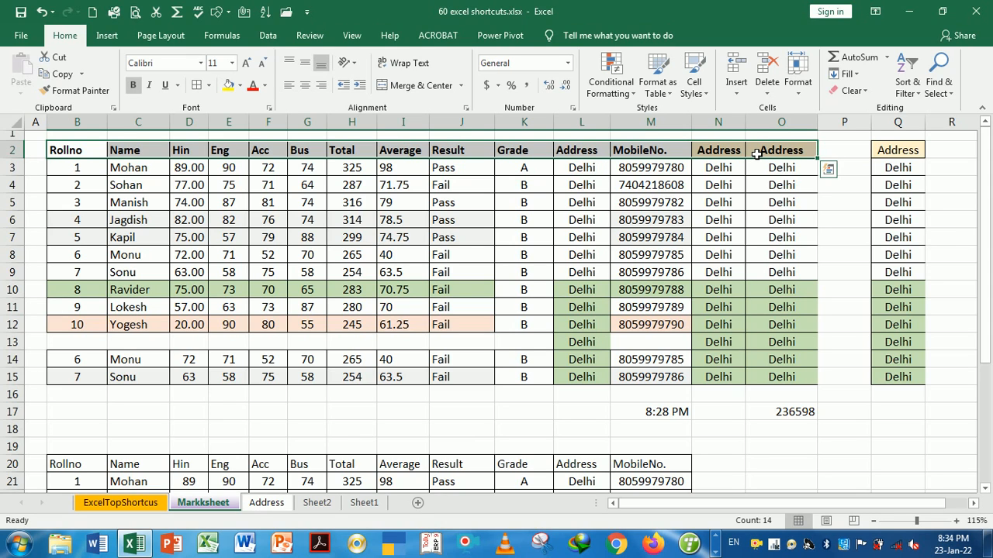
pyautogui.hotkey('ctrl', 'z')
pyautogui.hotkey('ctrl', 'b')
pyautogui.hotkey('ctrl', 'pageup')
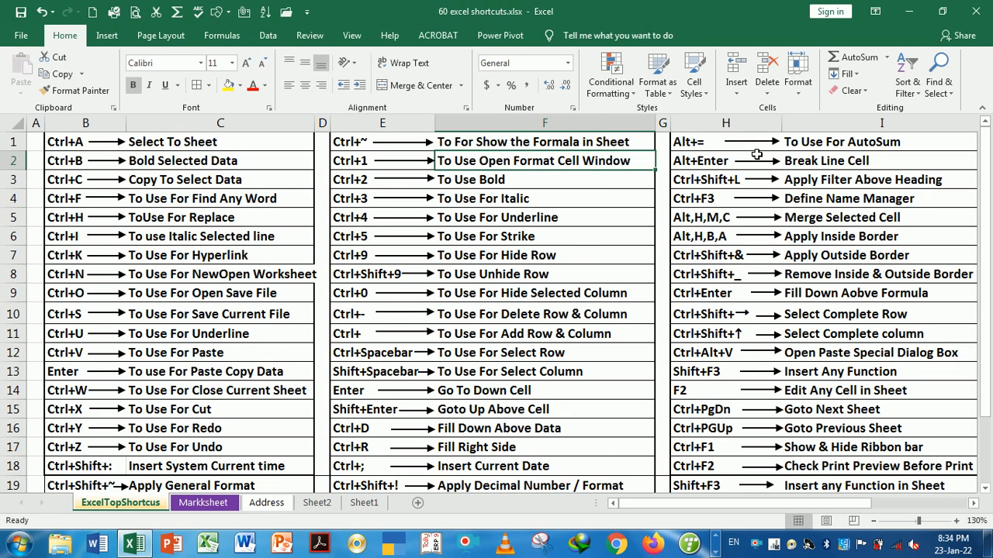
pyautogui.press('Down')
pyautogui.press('Down')
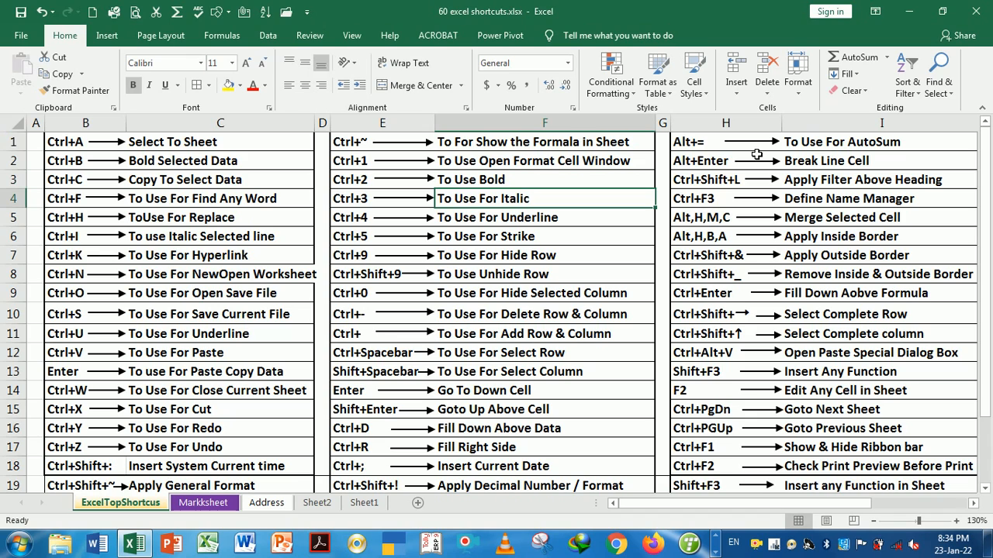
pyautogui.press('Down')
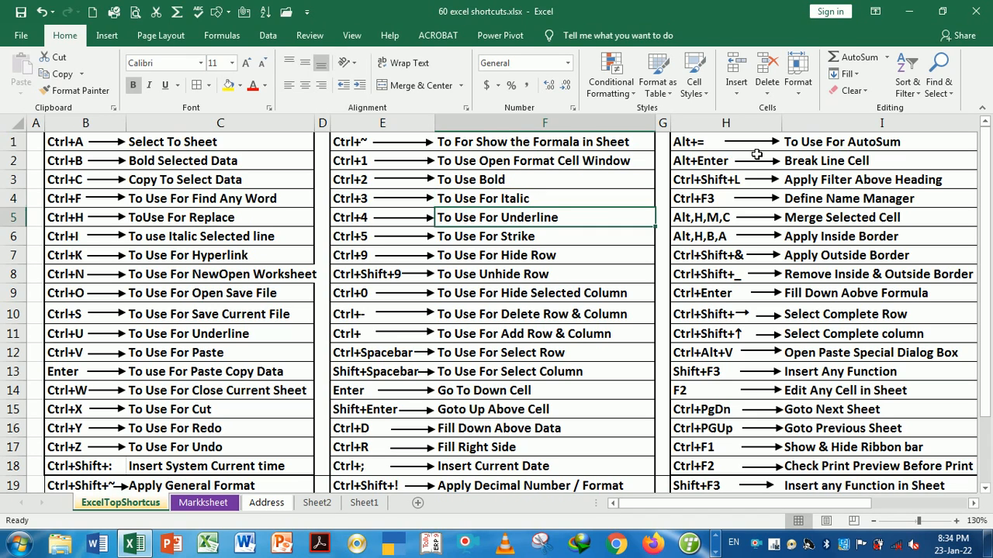
pyautogui.press('Up')
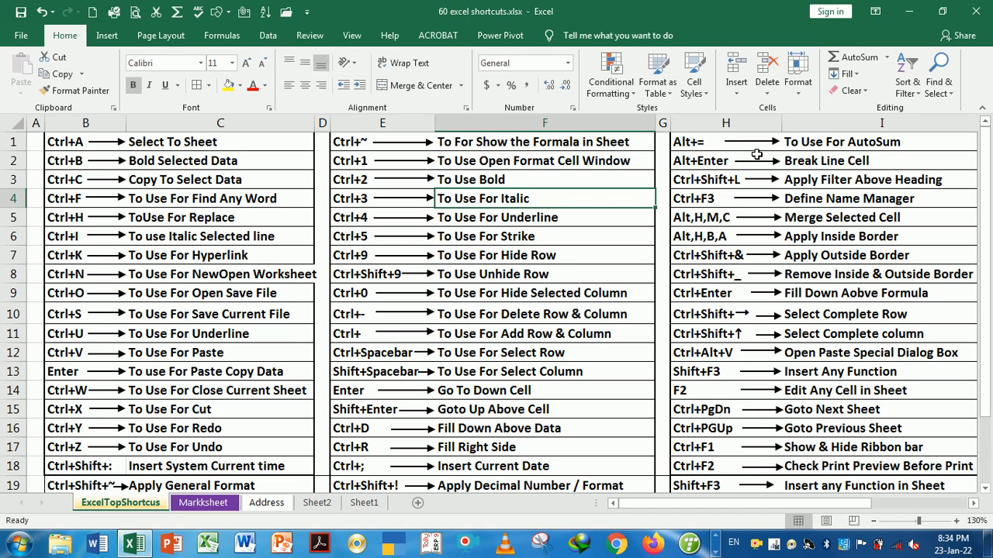
pyautogui.hotkey('ctrl', 'pagedown')
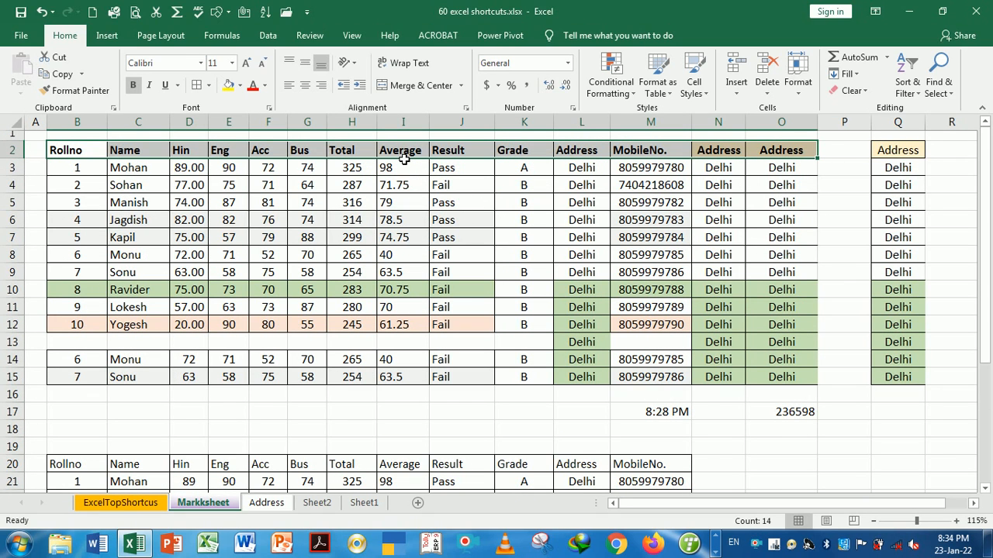
pyautogui.hotkey('ctrl', 'i')
pyautogui.hotkey('ctrl', 'pageup')
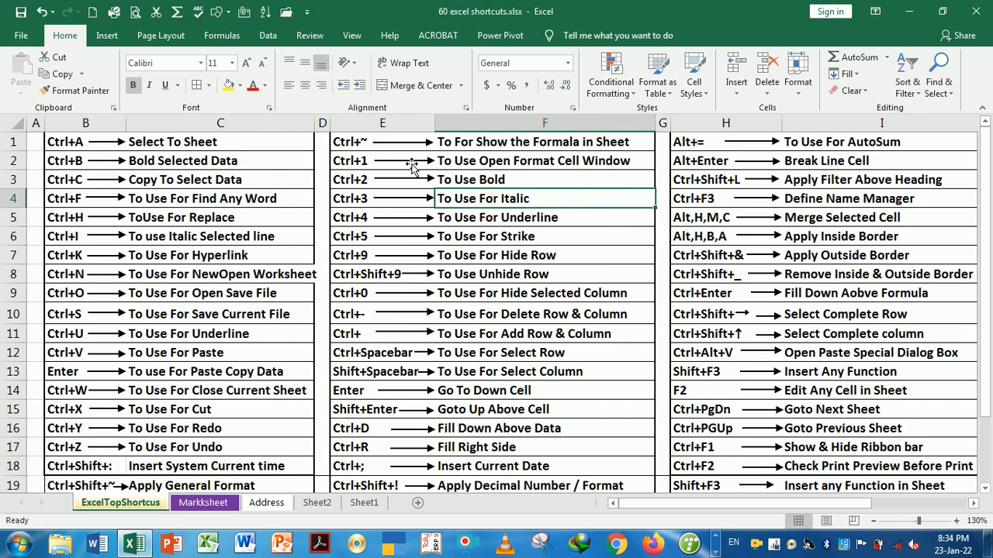
pyautogui.press('Down')
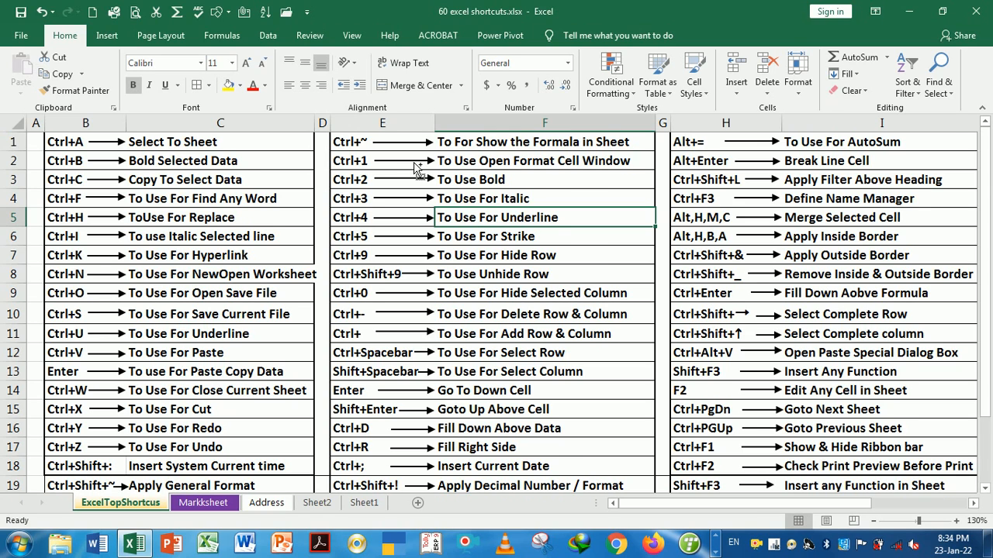
pyautogui.hotkey('ctrl', 'pagedown')
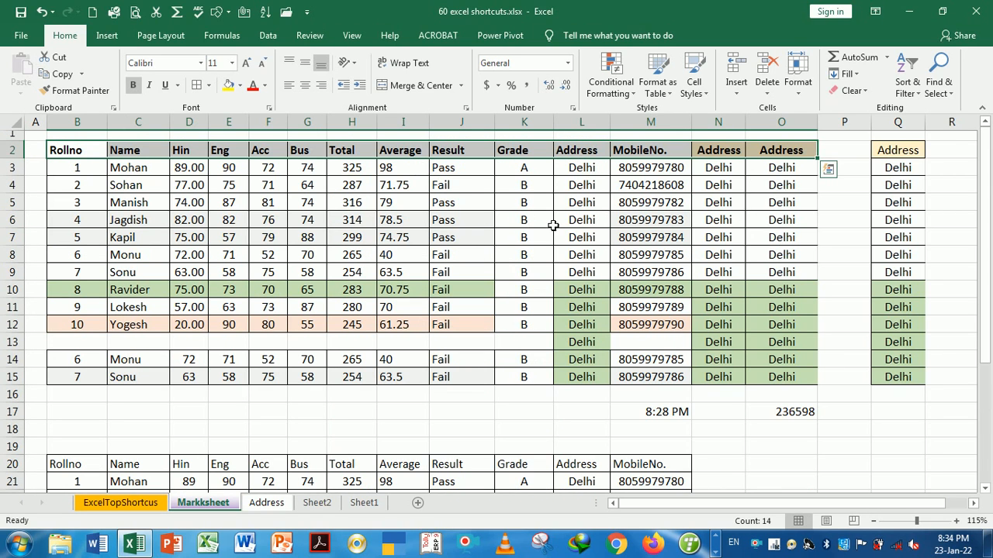
pyautogui.click(578, 223)
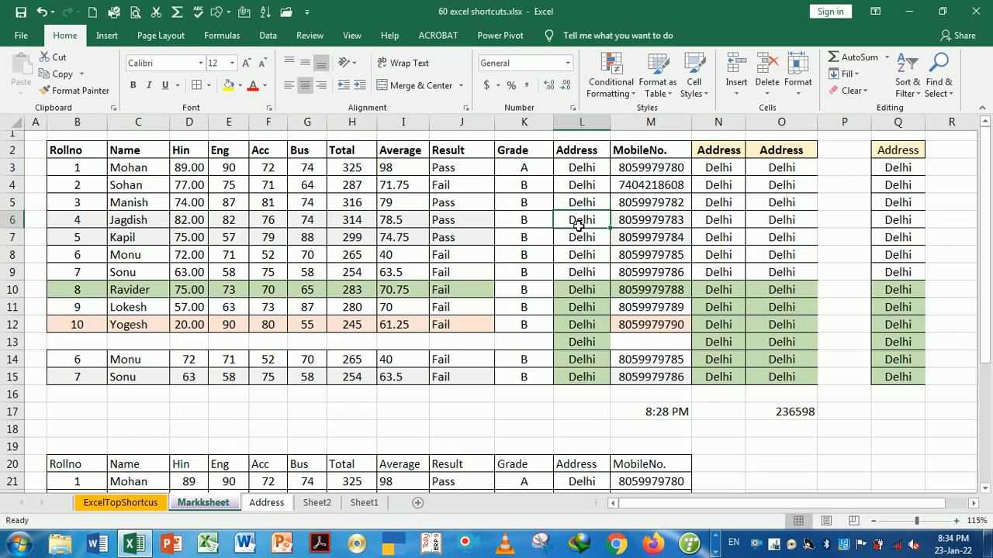
pyautogui.click(643, 225)
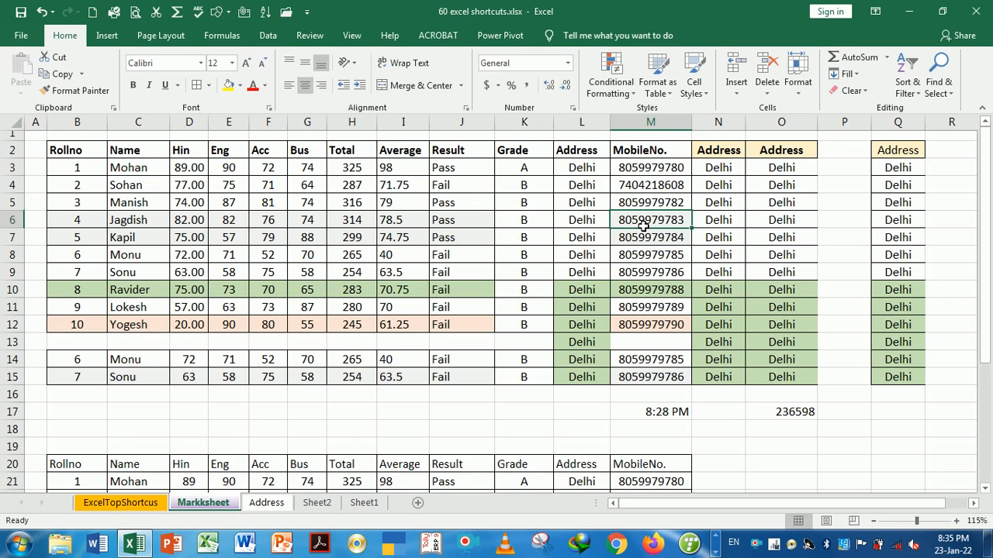
pyautogui.hotkey('ctrl', 'u')
pyautogui.click(659, 260)
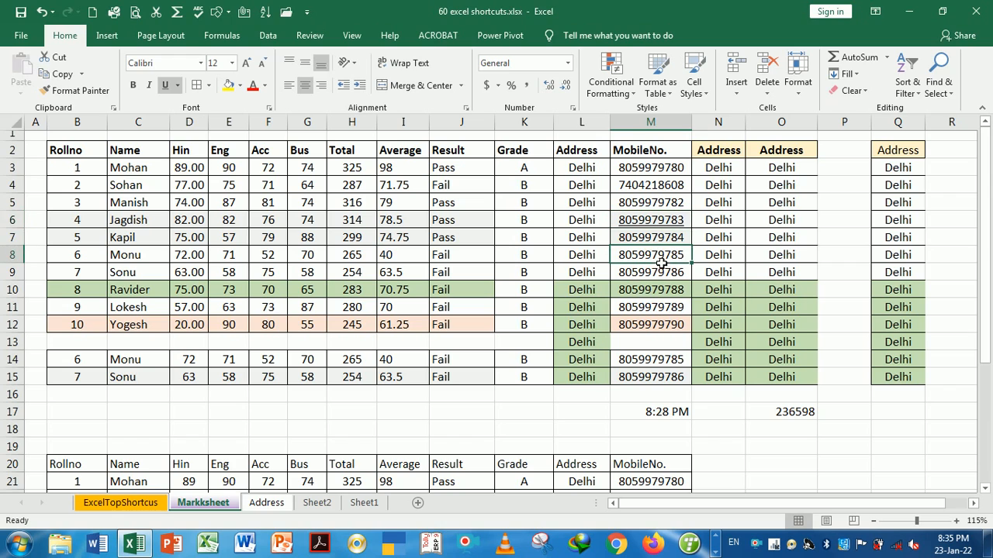
pyautogui.click(656, 205)
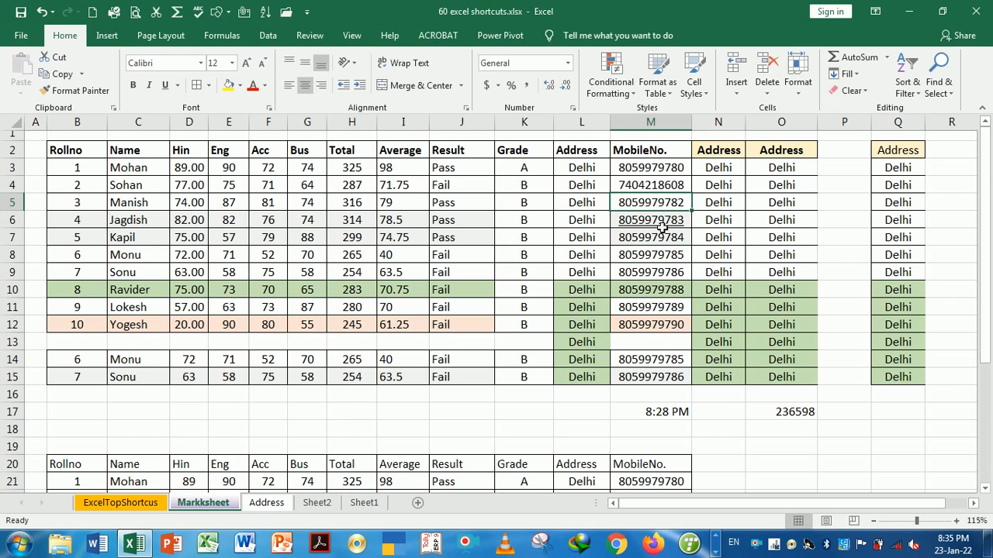
pyautogui.click(665, 237)
pyautogui.click(657, 220)
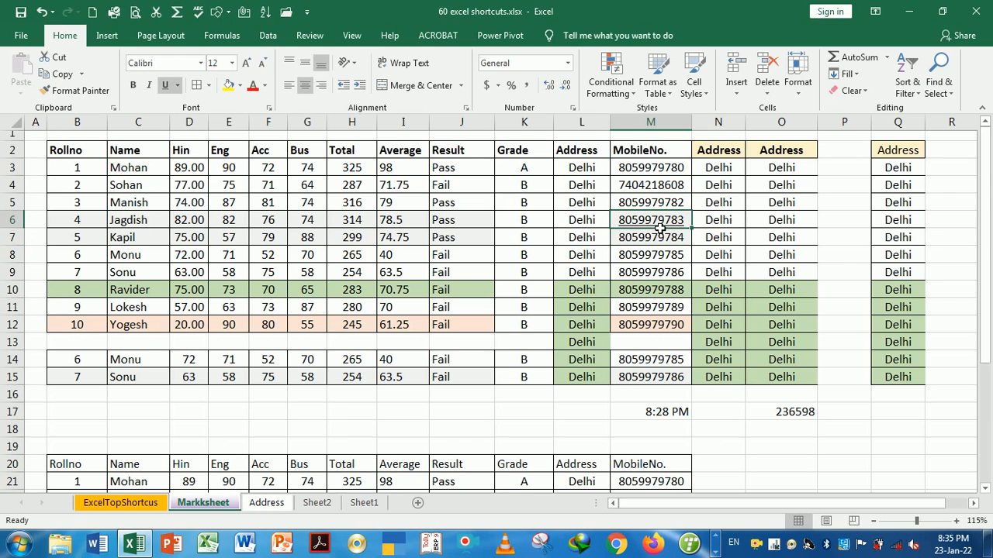
pyautogui.click(657, 243)
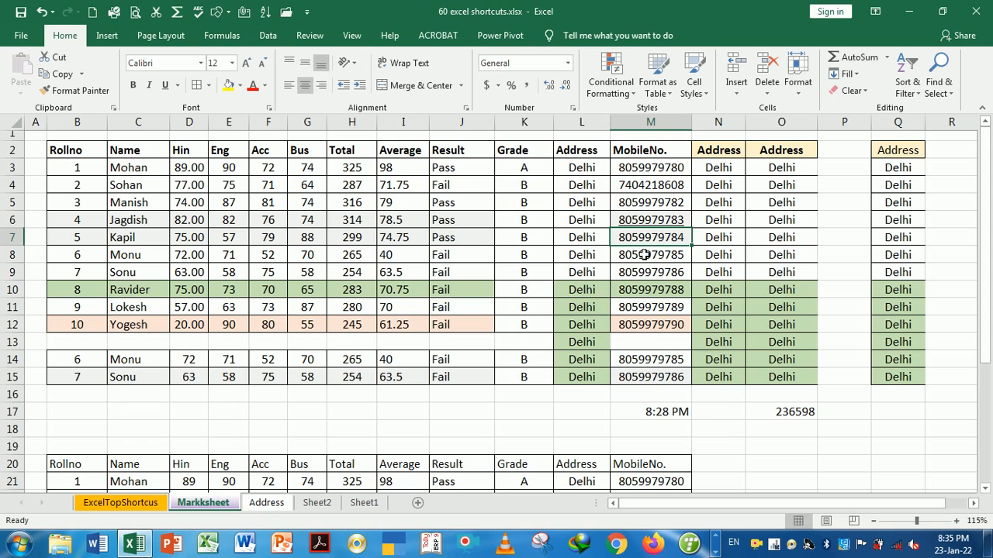
# Make the fifth student's row B7:O7 red and struck through with Ctrl+5
pyautogui.hotkey('ctrl', 'pageup')
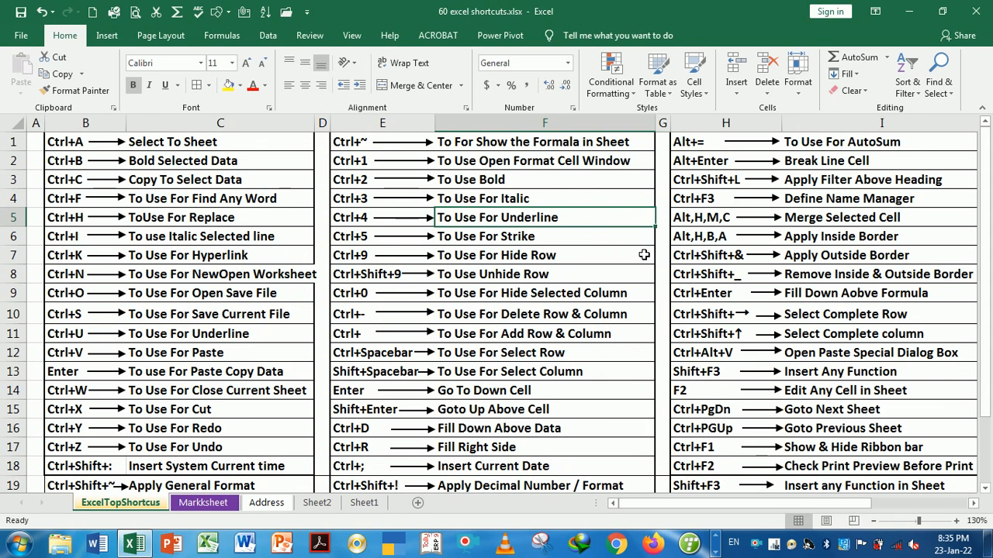
pyautogui.press('Down')
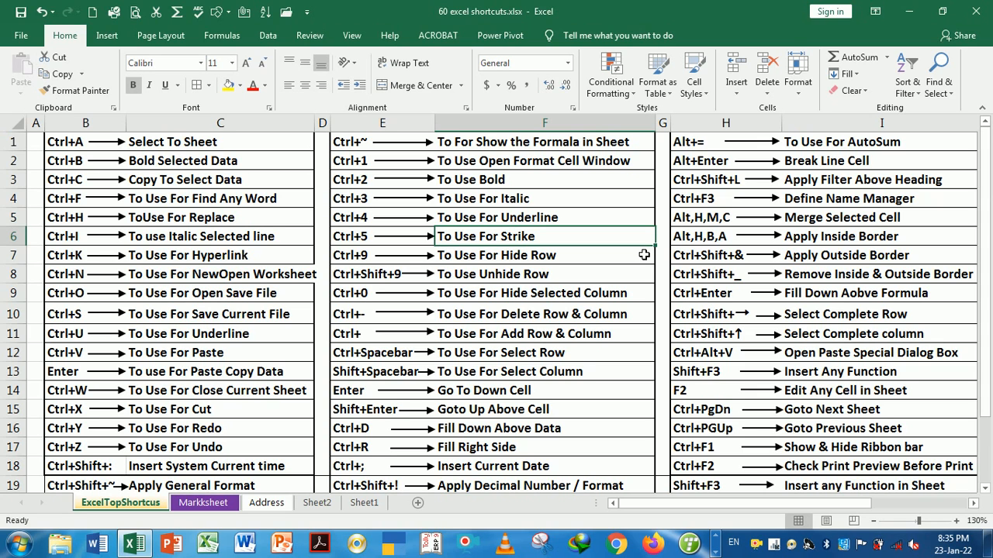
pyautogui.hotkey('ctrl', 'pagedown')
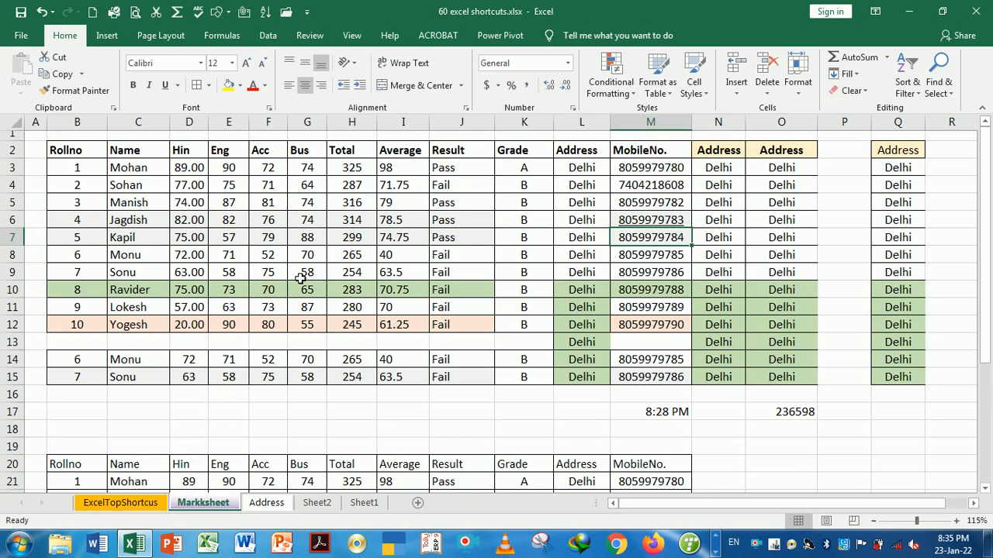
pyautogui.moveTo(89, 242); pyautogui.dragTo(765, 240)
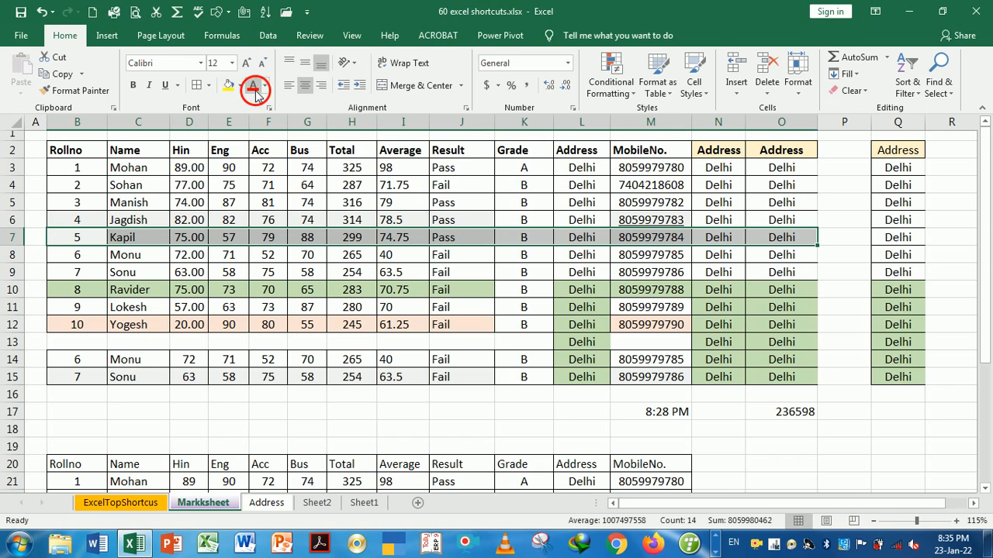
pyautogui.click(254, 88)
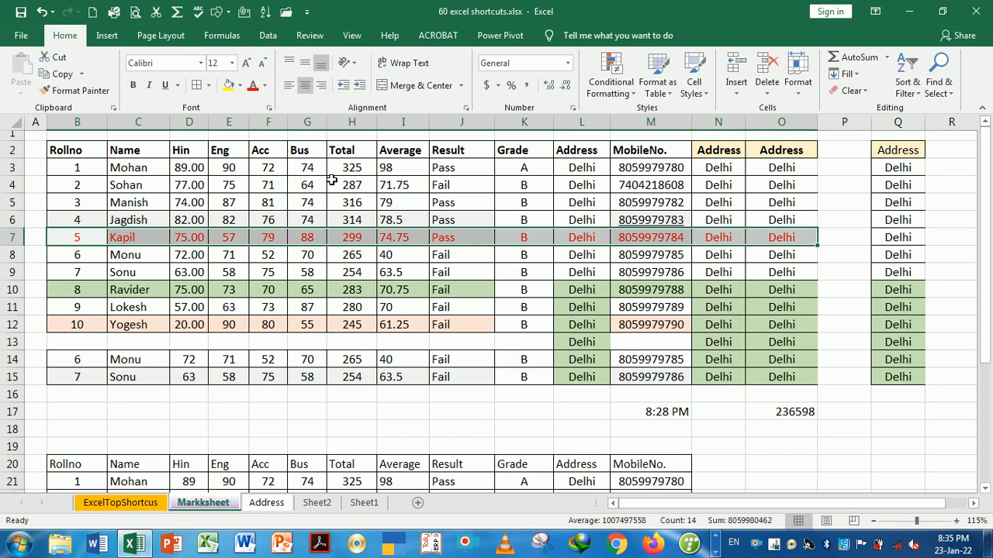
pyautogui.hotkey('ctrl', '5')
pyautogui.click(412, 327)
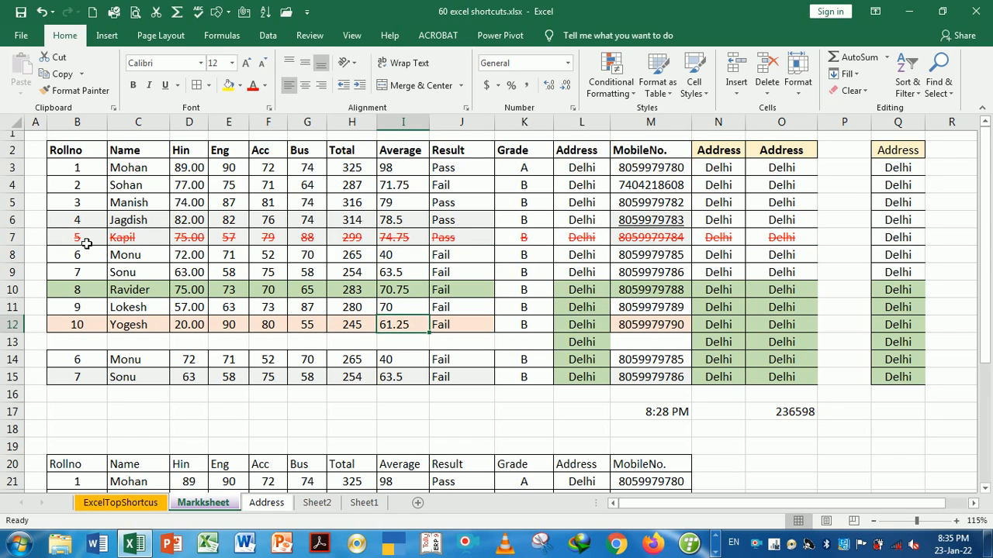
pyautogui.moveTo(86, 239); pyautogui.dragTo(767, 242)
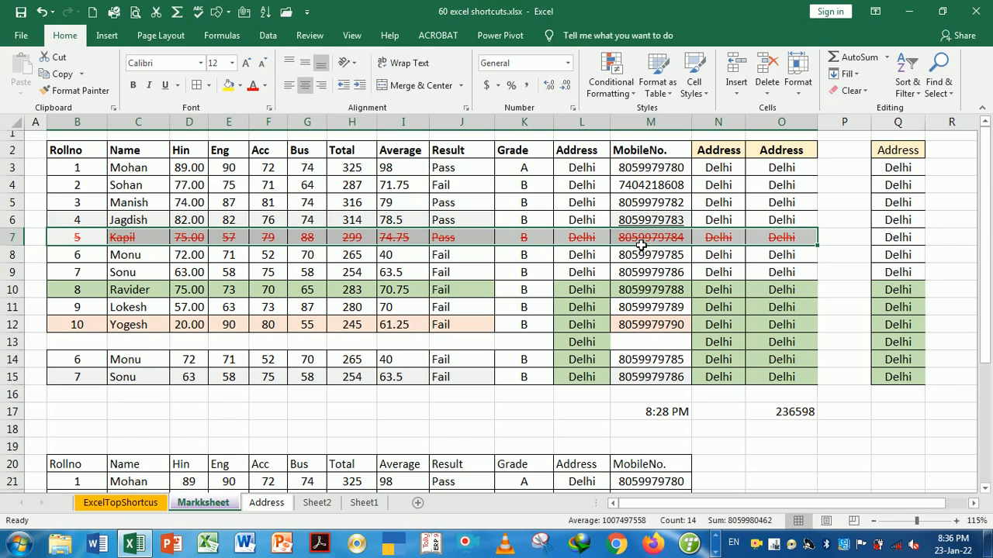
pyautogui.click(584, 273)
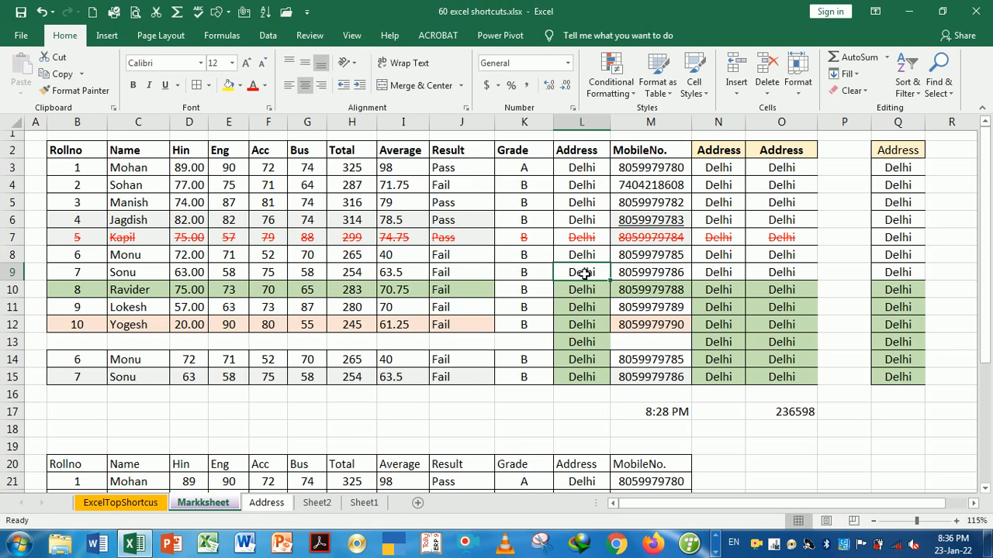
pyautogui.hotkey('ctrl', 'pageup')
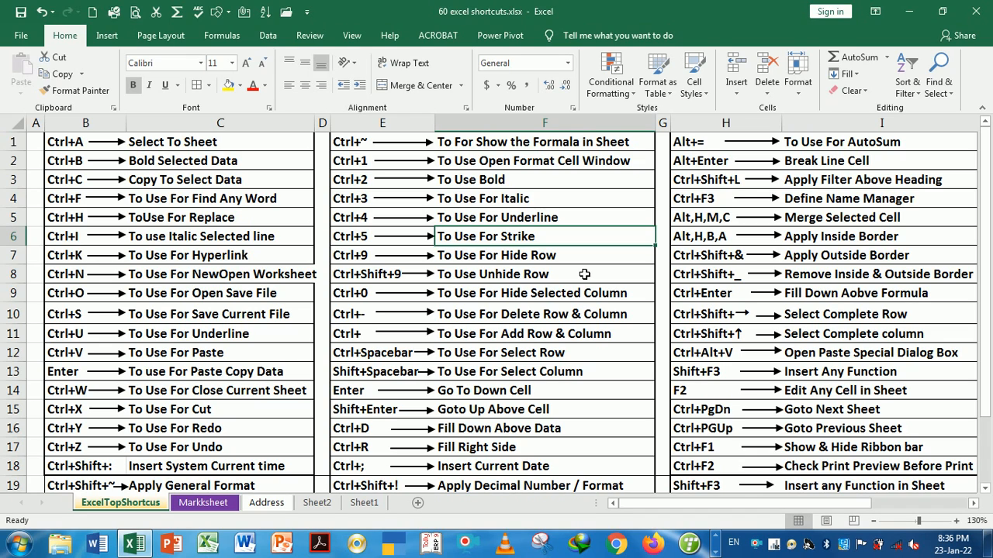
pyautogui.press('Down')
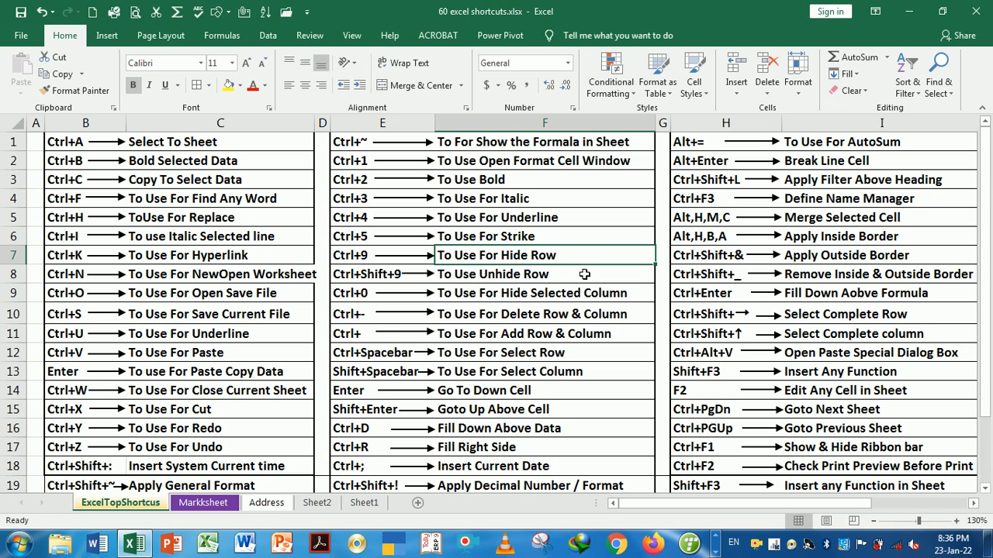
pyautogui.hotkey('ctrl', 'pagedown')
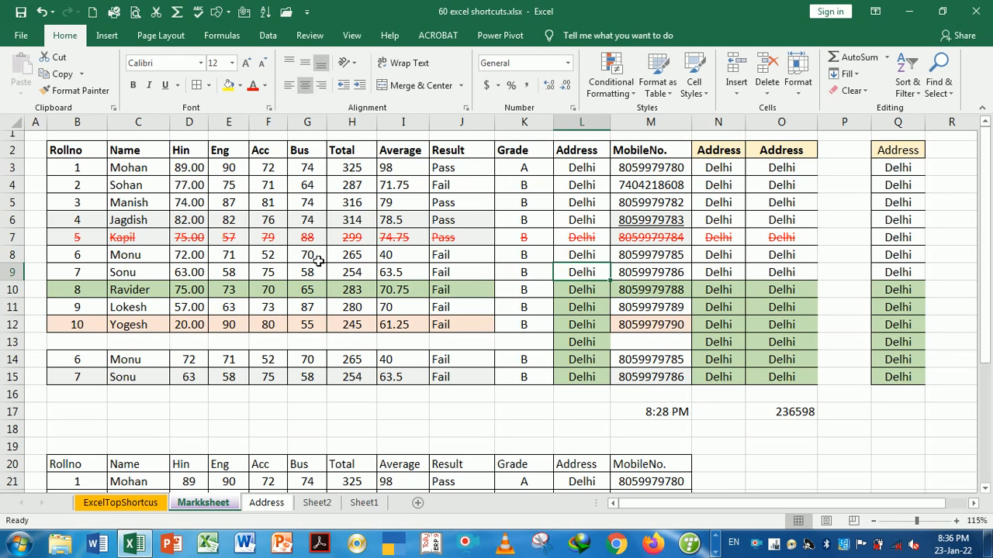
pyautogui.click(27, 251)
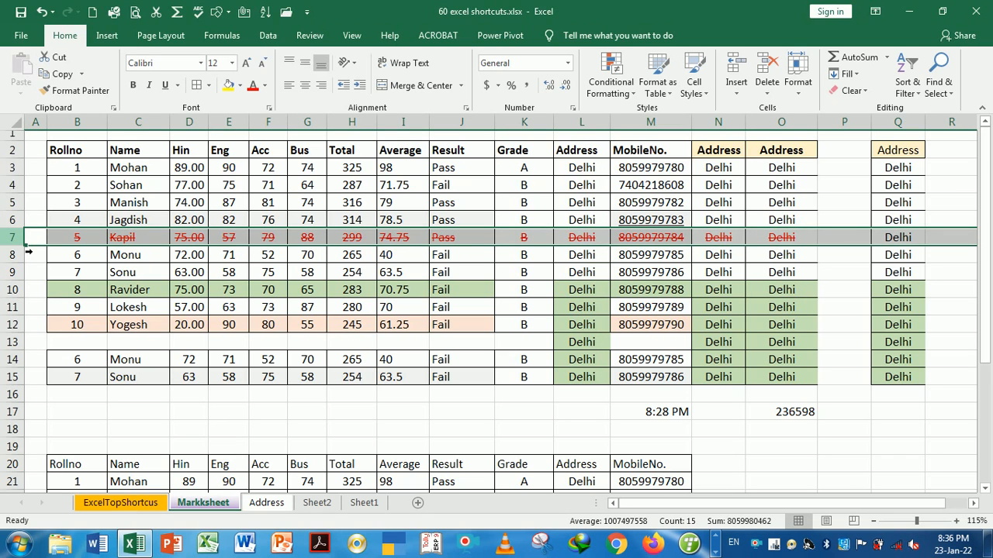
pyautogui.hotkey('ctrl', '9')
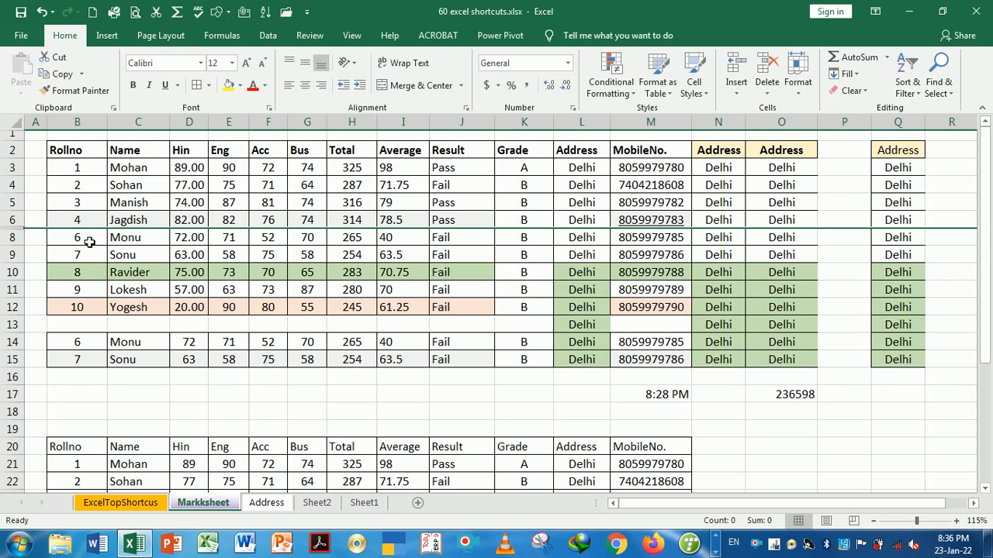
pyautogui.click(133, 257)
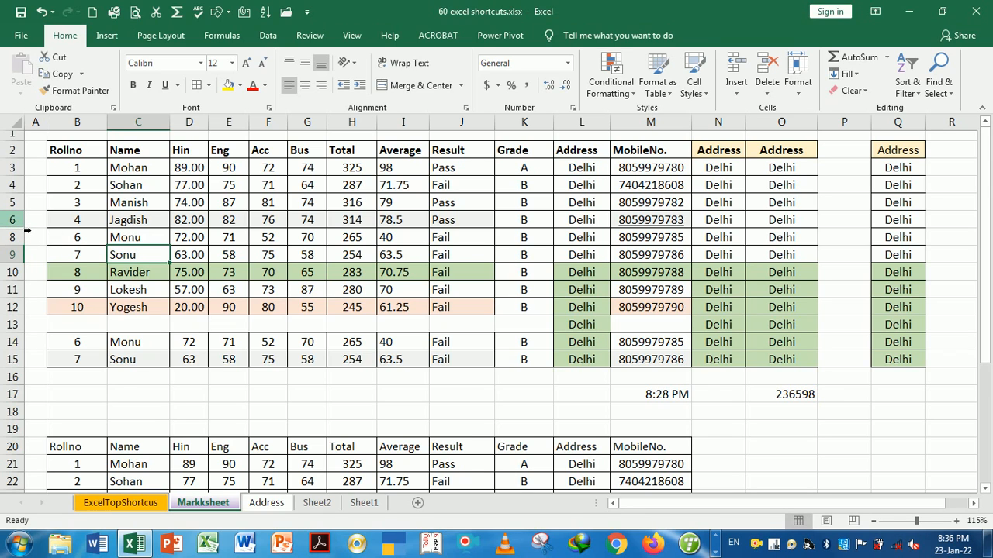
pyautogui.moveTo(21, 221); pyautogui.dragTo(21, 237)
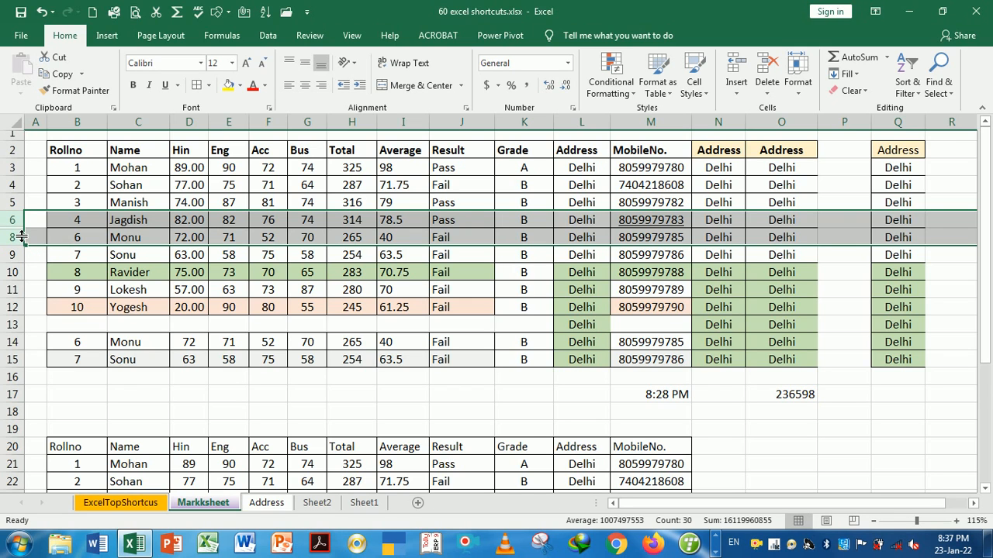
pyautogui.hotkey('ctrl', 'shift', '9')
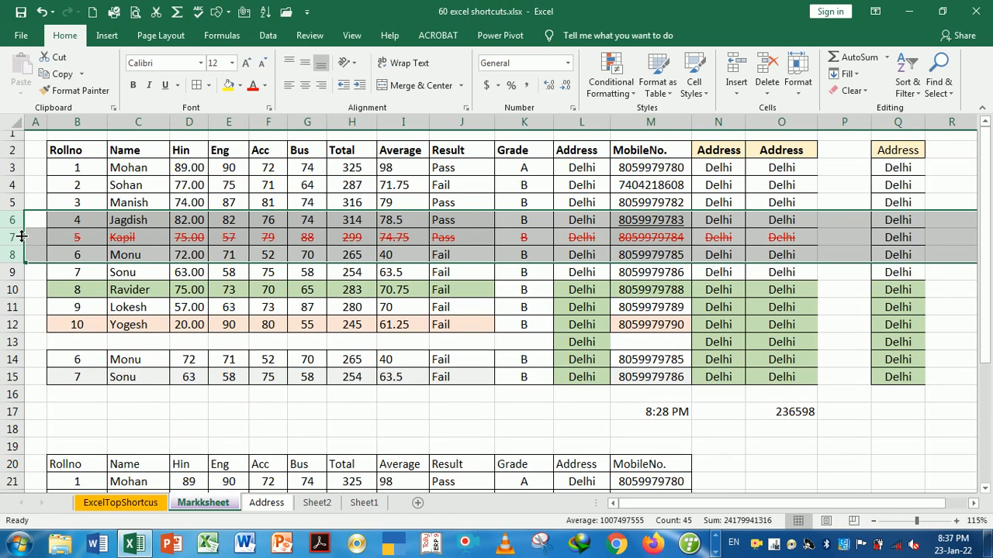
pyautogui.click(176, 278)
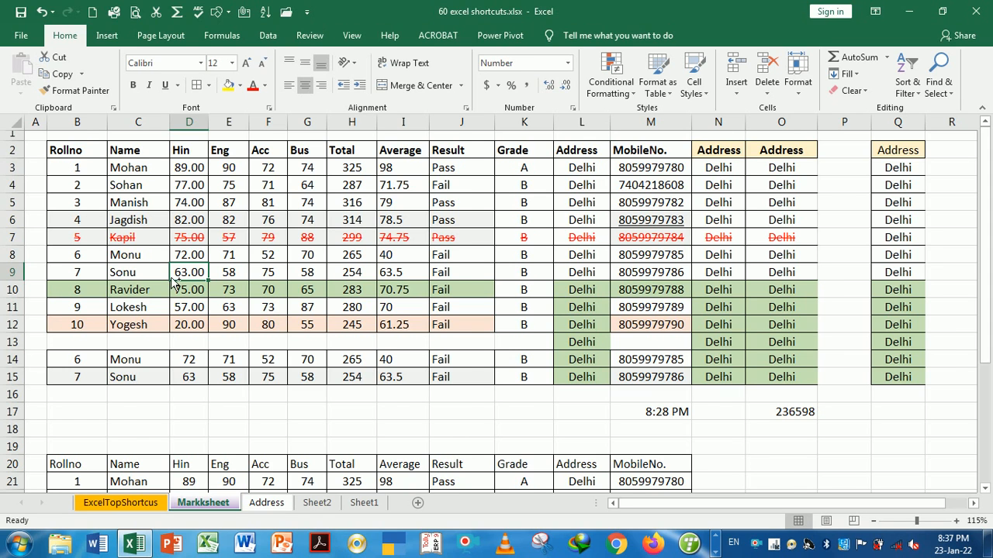
# Hide Markksheet columns N through Q with Ctrl+0
pyautogui.hotkey('ctrl', 'pageup')
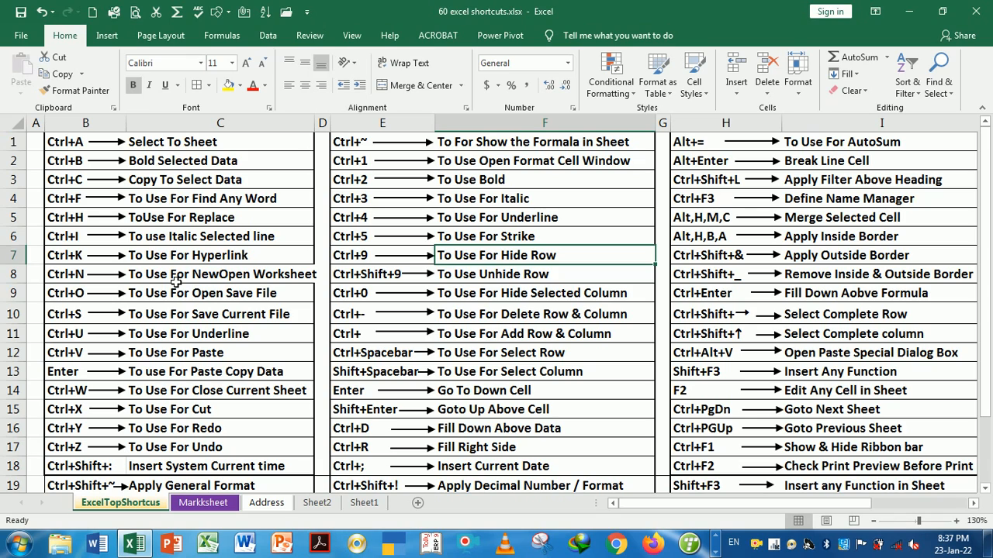
pyautogui.press('Down')
pyautogui.press('Down')
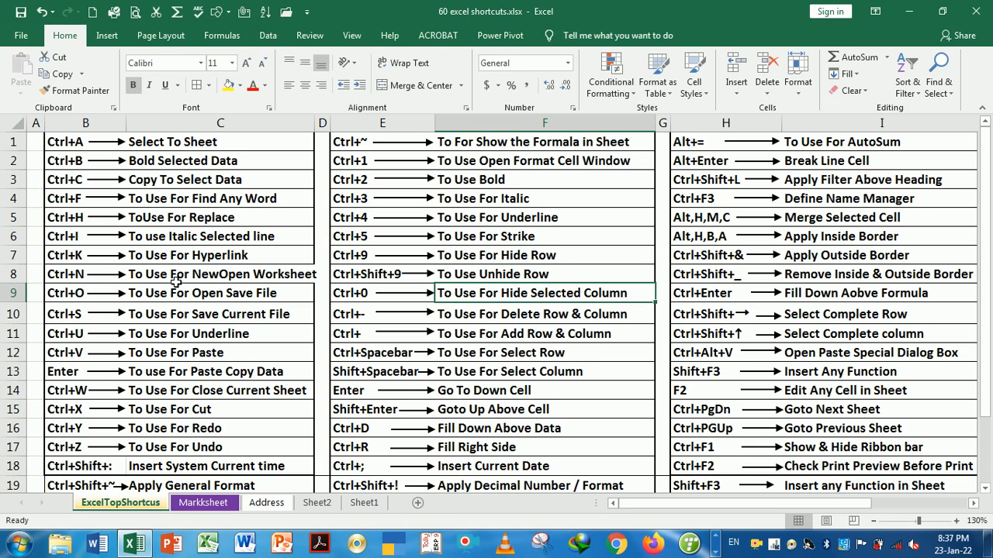
pyautogui.hotkey('ctrl', 'pagedown')
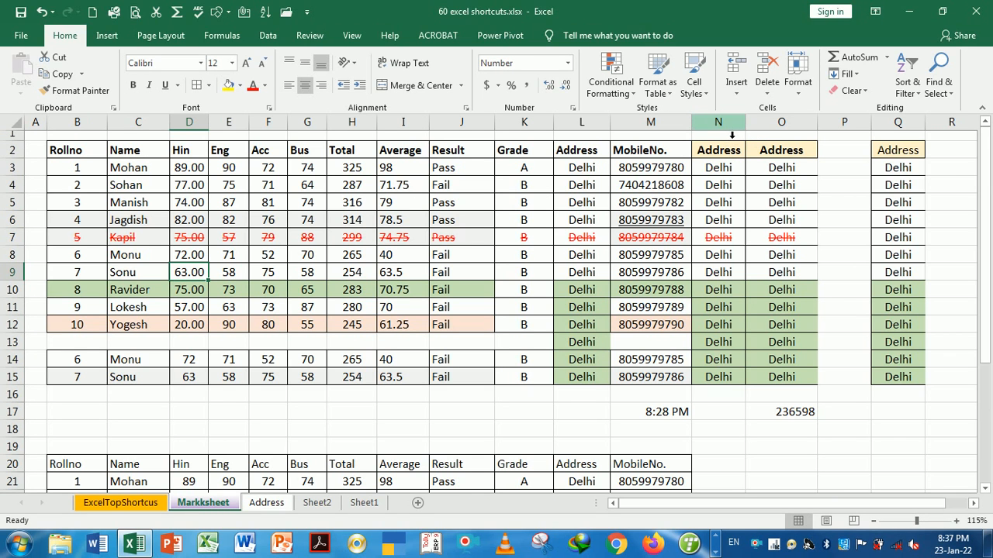
pyautogui.moveTo(728, 124); pyautogui.dragTo(894, 133)
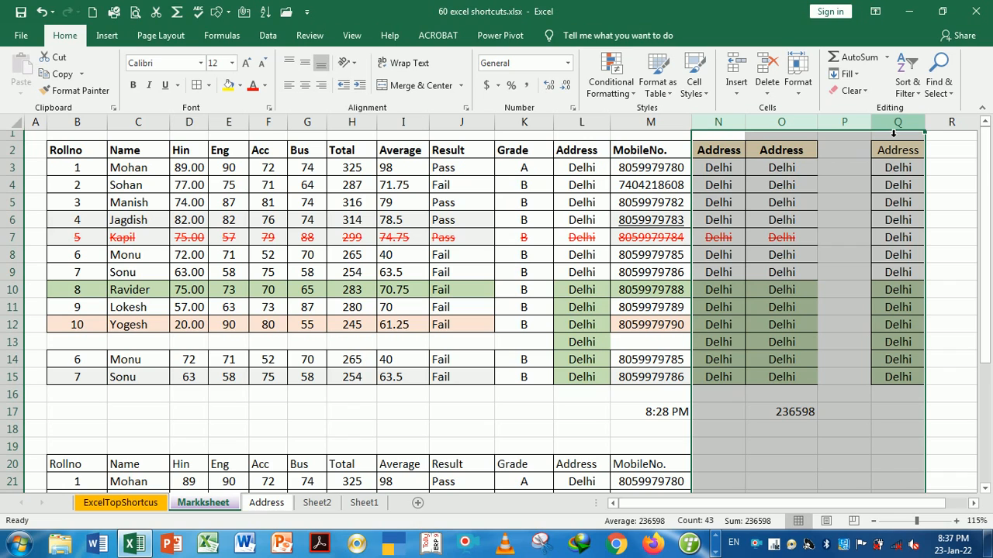
pyautogui.click(775, 154)
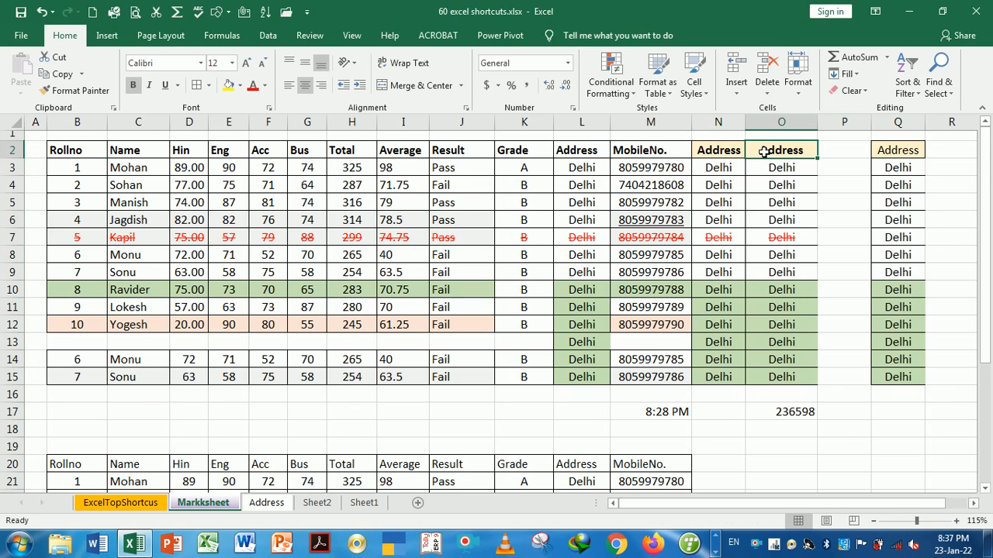
pyautogui.click(730, 128)
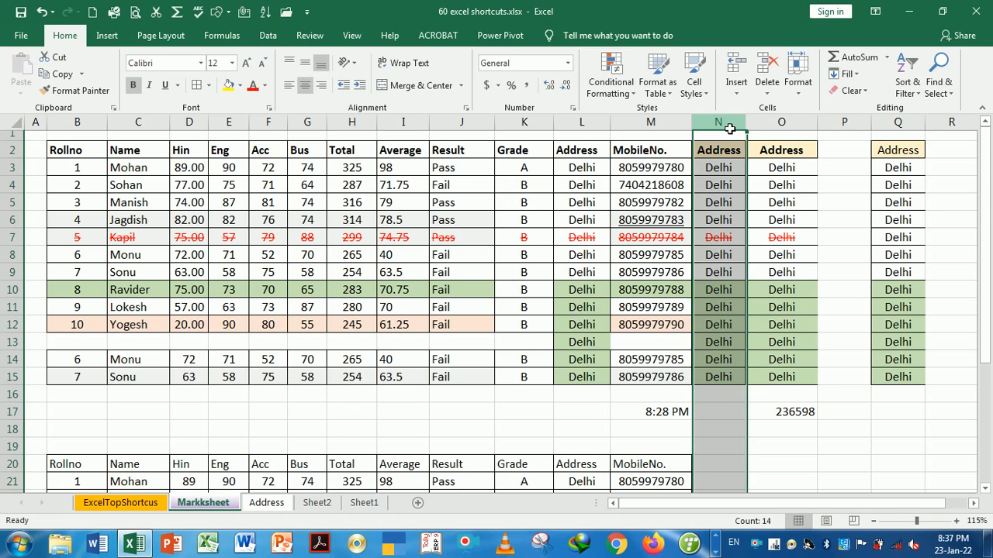
pyautogui.moveTo(730, 128); pyautogui.dragTo(888, 137)
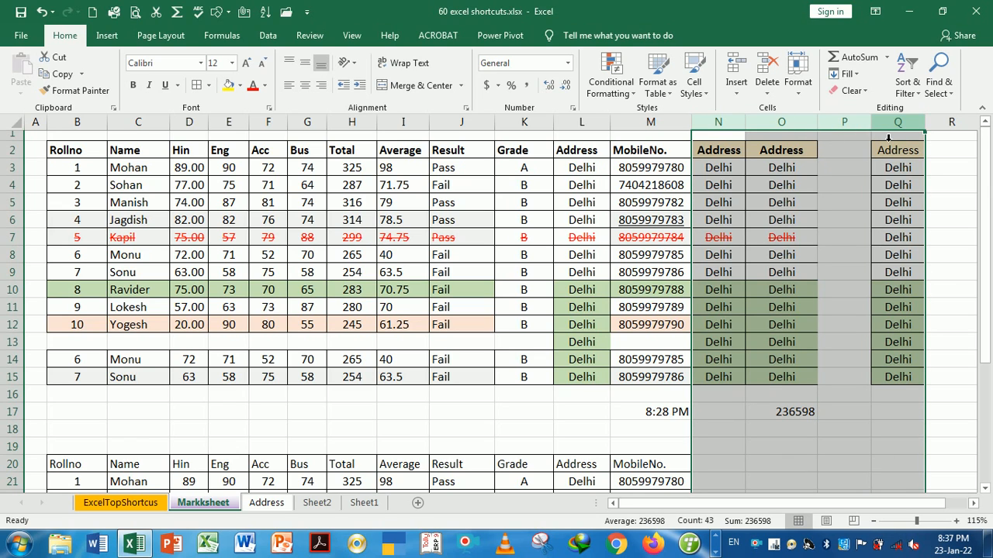
pyautogui.hotkey('ctrl', '0')
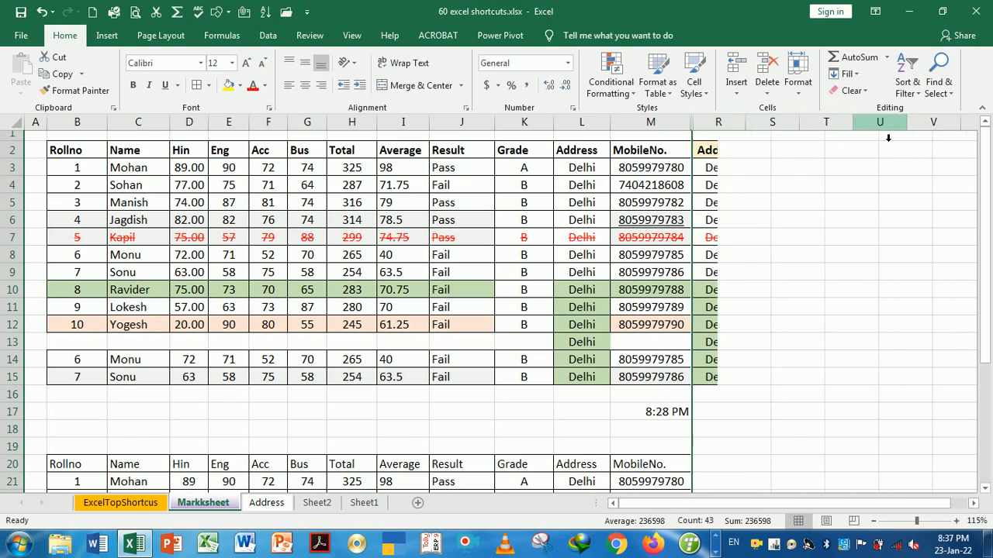
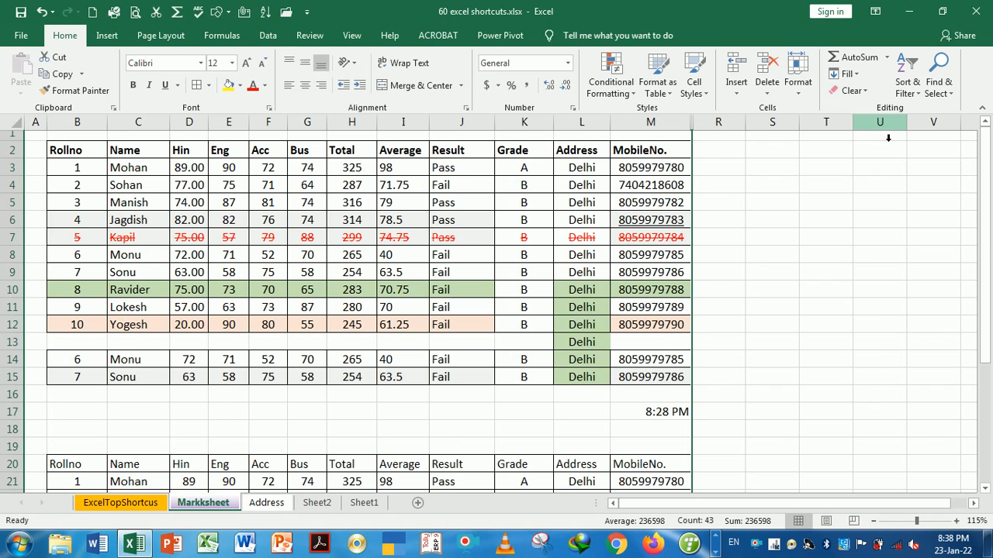
# Unhide Markksheet columns N to Q through Format > Hide & Unhide > Unhide Columns
pyautogui.click(802, 98)
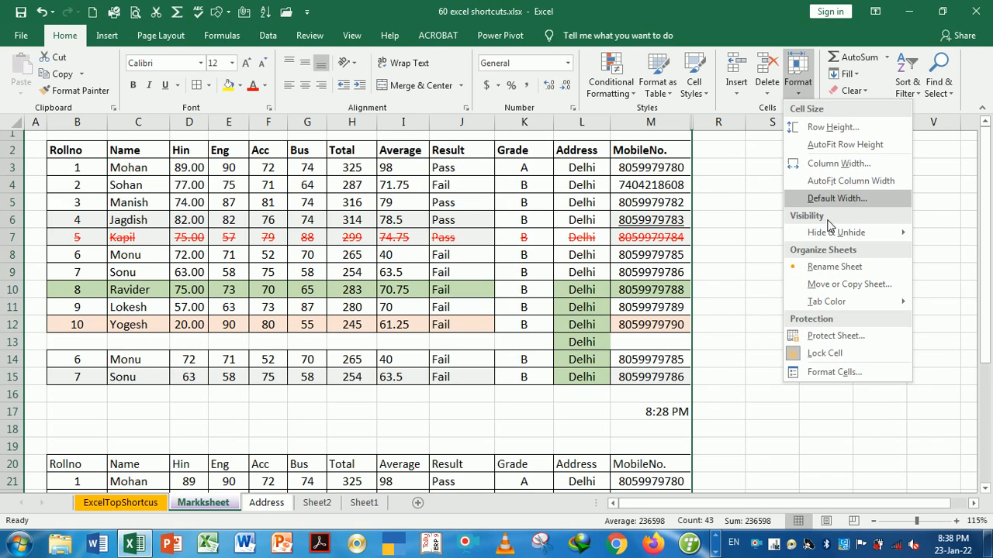
pyautogui.moveTo(847, 239)
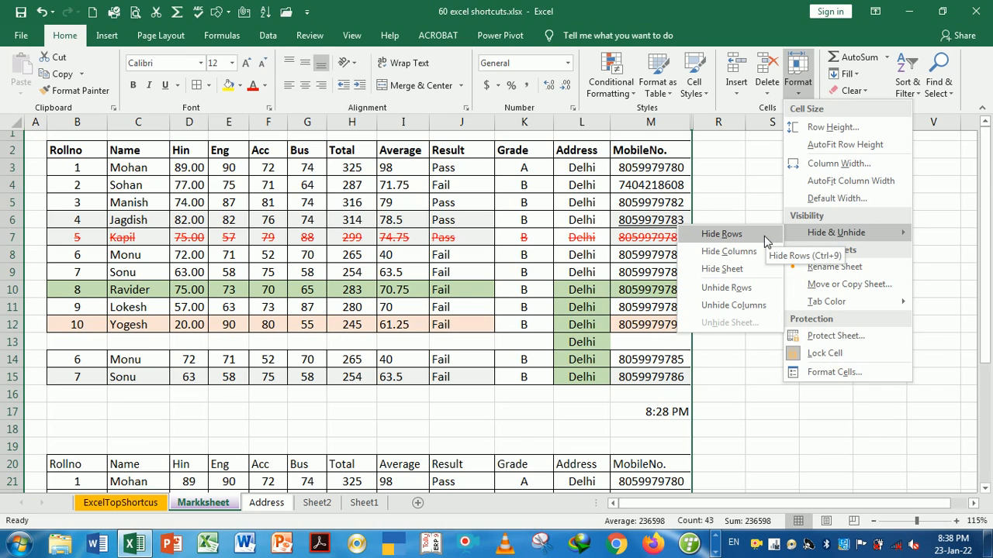
pyautogui.click(740, 304)
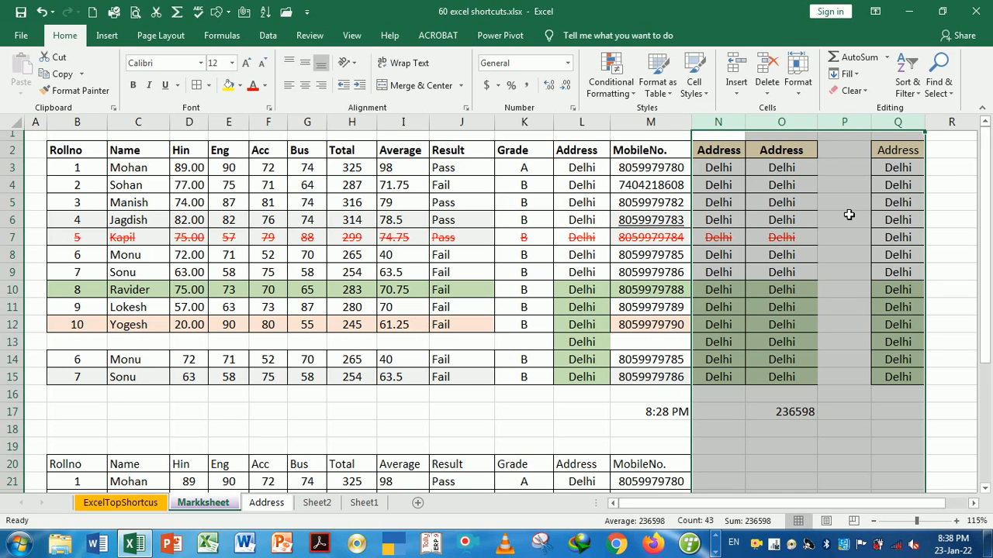
pyautogui.hotkey('ctrl', 'pageup')
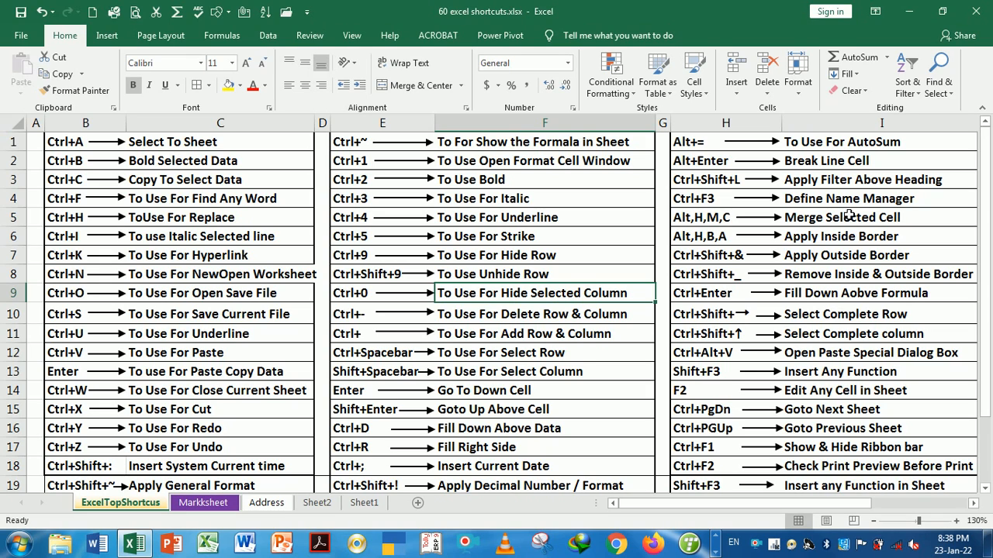
pyautogui.press('Down')
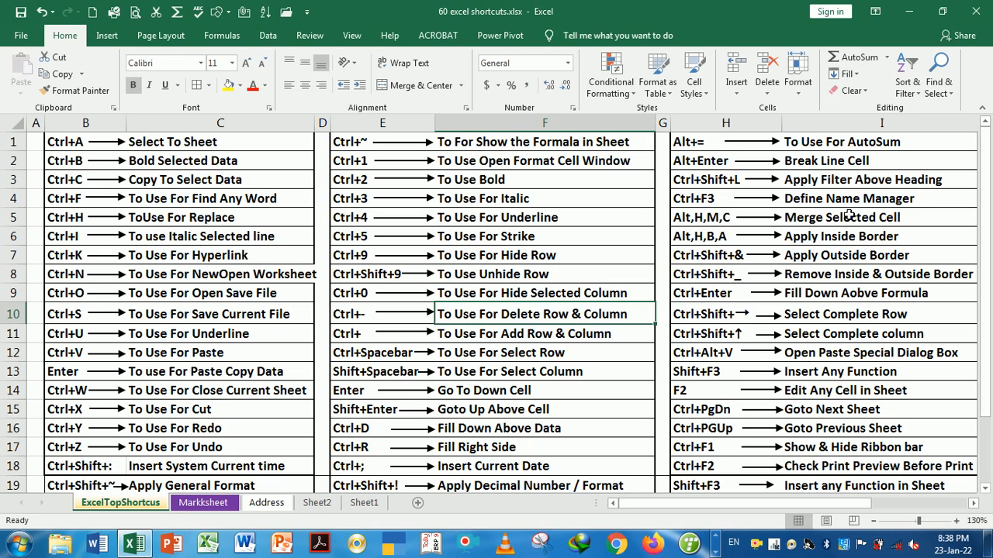
pyautogui.hotkey('ctrl', 'pagedown')
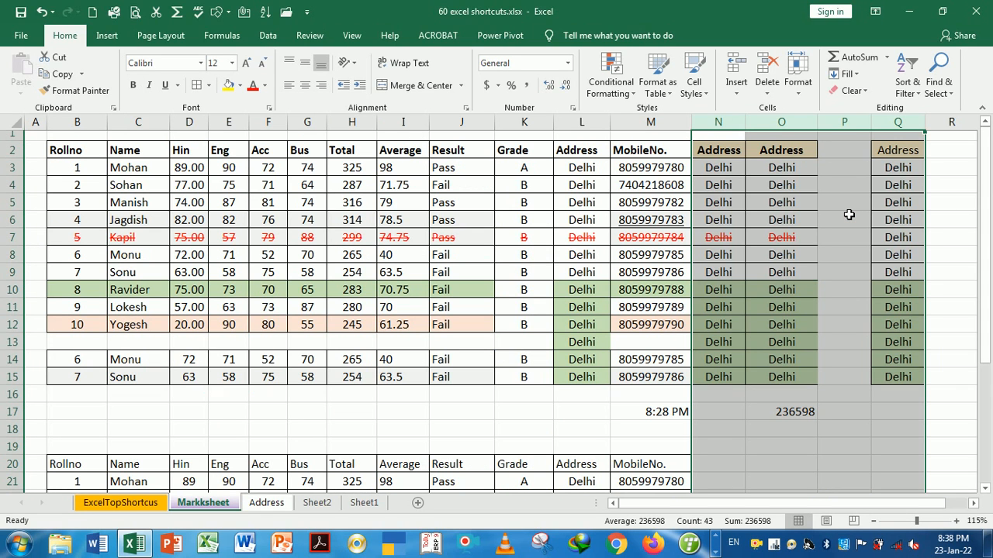
pyautogui.click(795, 219)
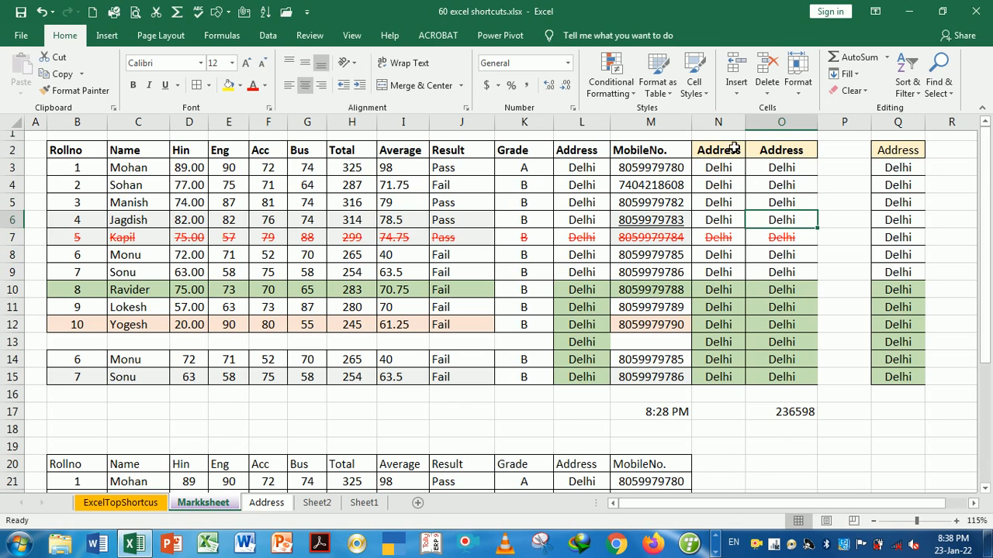
pyautogui.moveTo(735, 135); pyautogui.dragTo(879, 128)
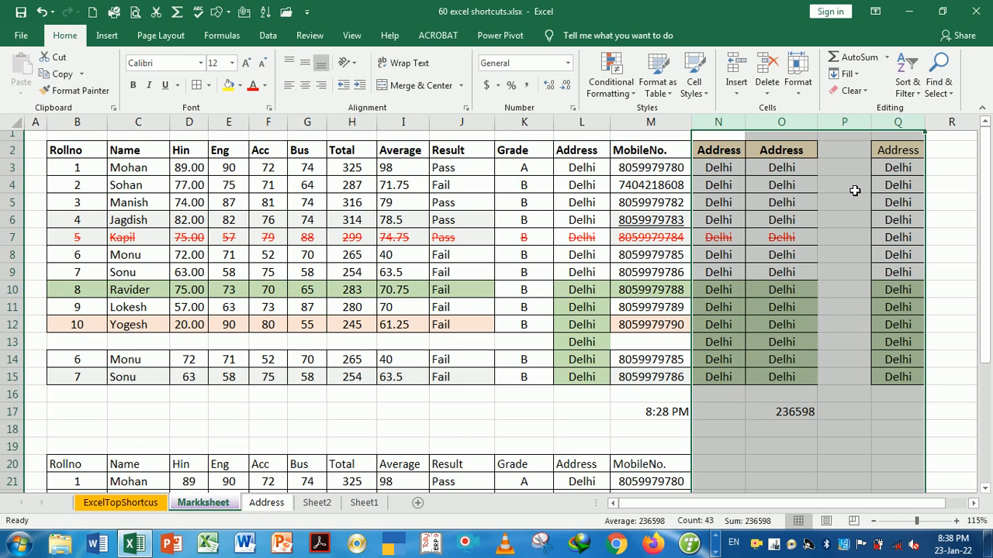
pyautogui.hotkey('ctrl', '-')
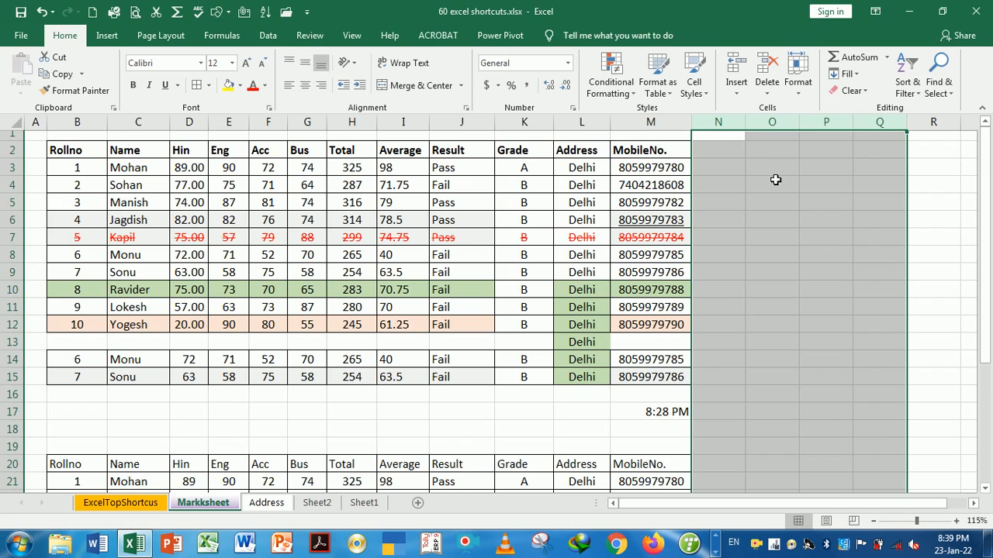
pyautogui.hotkey('ctrl', 'v')
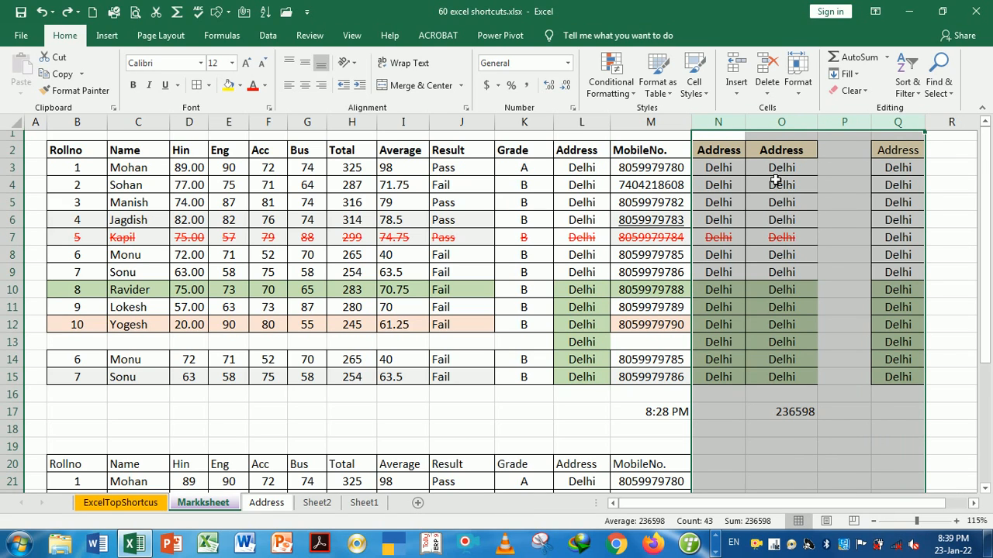
# Delete the empty column P and the blank row 13 with Ctrl+Minus
pyautogui.click(845, 172)
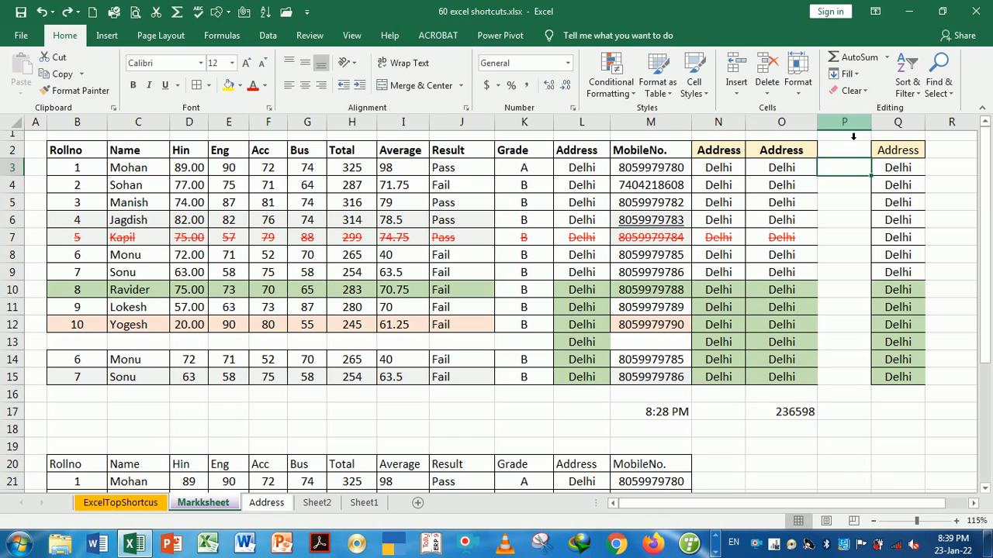
pyautogui.click(852, 136)
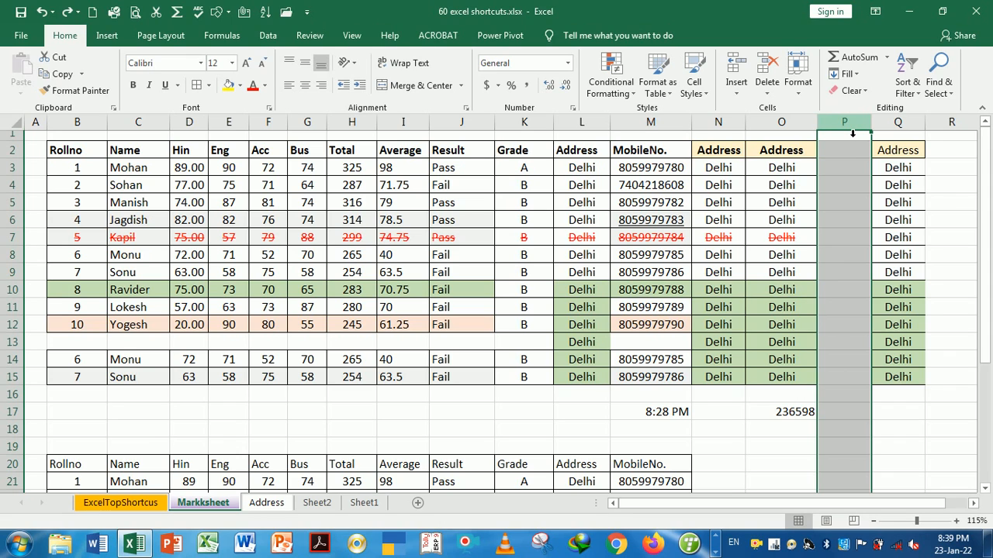
pyautogui.hotkey('ctrl', '-')
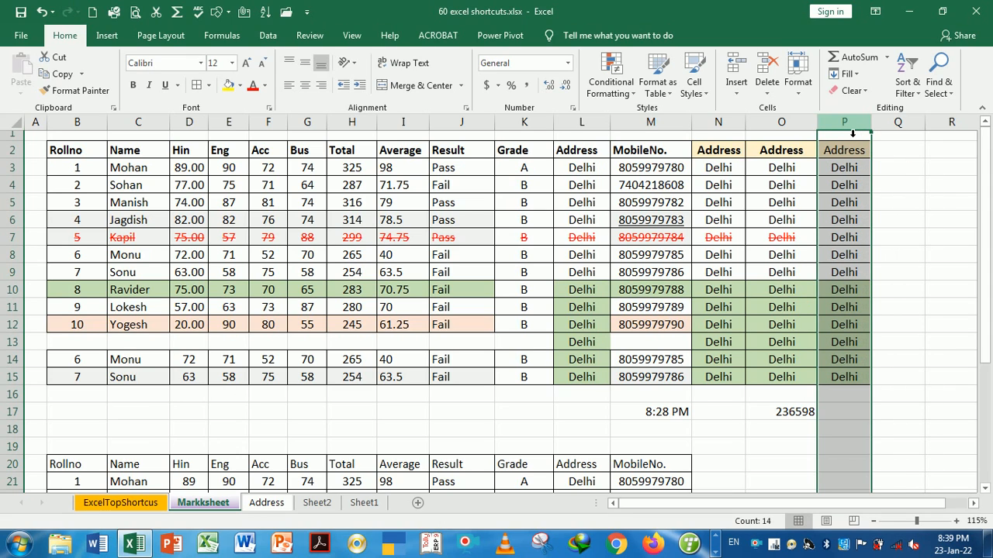
pyautogui.click(904, 226)
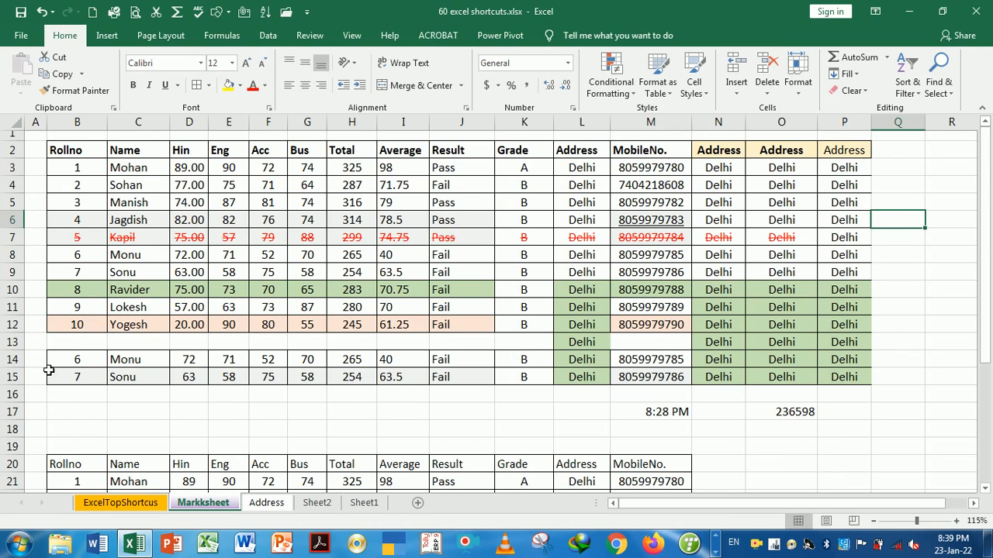
pyautogui.click(23, 343)
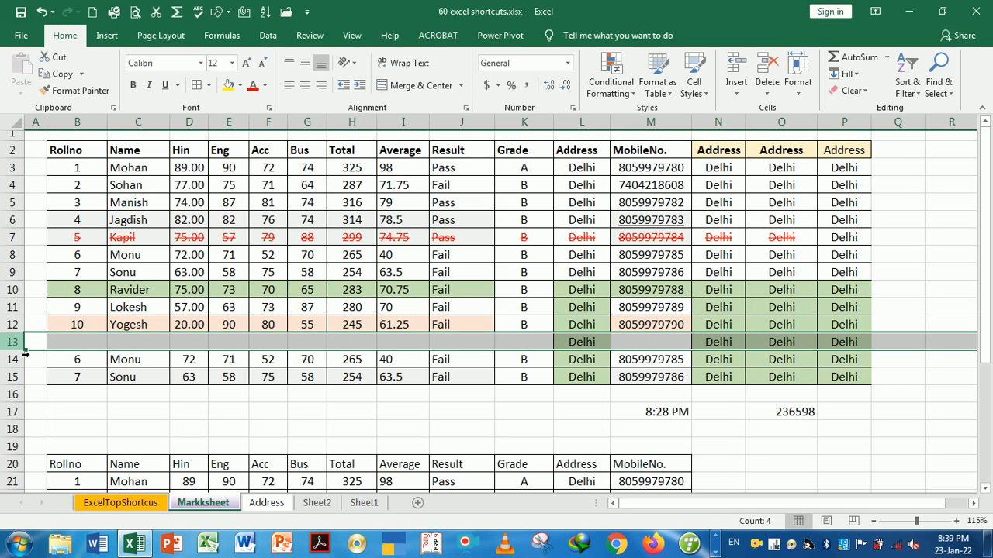
pyautogui.hotkey('ctrl', '-')
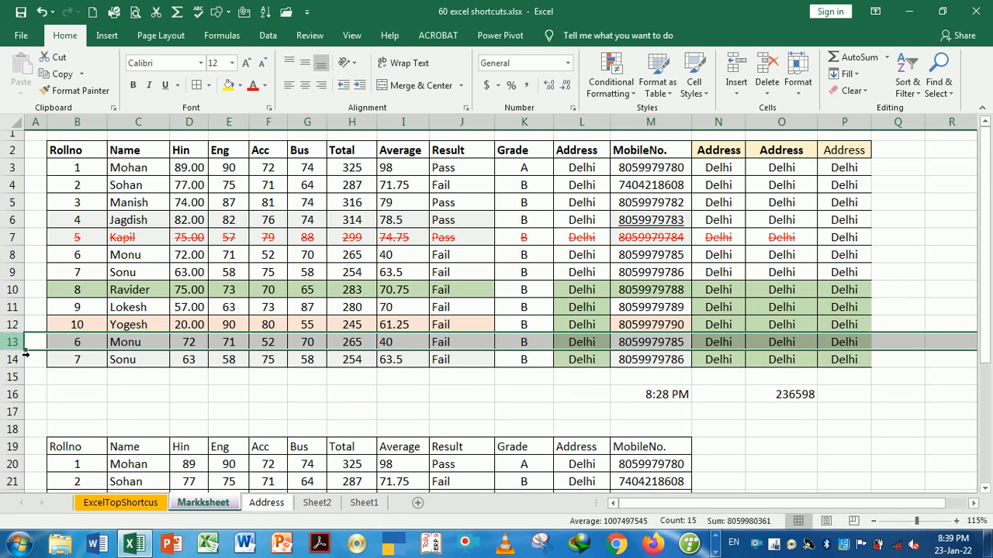
# Delete Kapil's struck-through row 7 with Ctrl+Minus
pyautogui.click(256, 396)
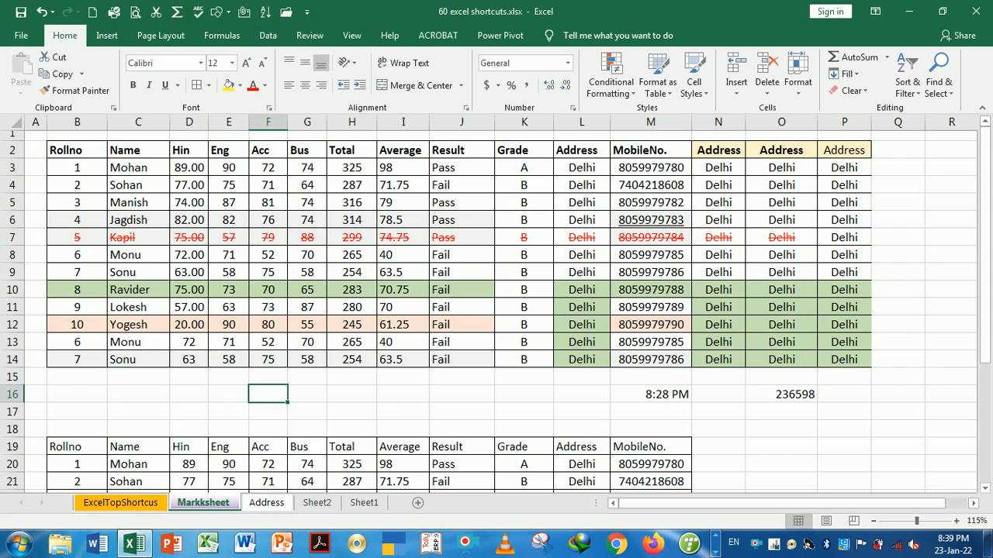
pyautogui.click(26, 246)
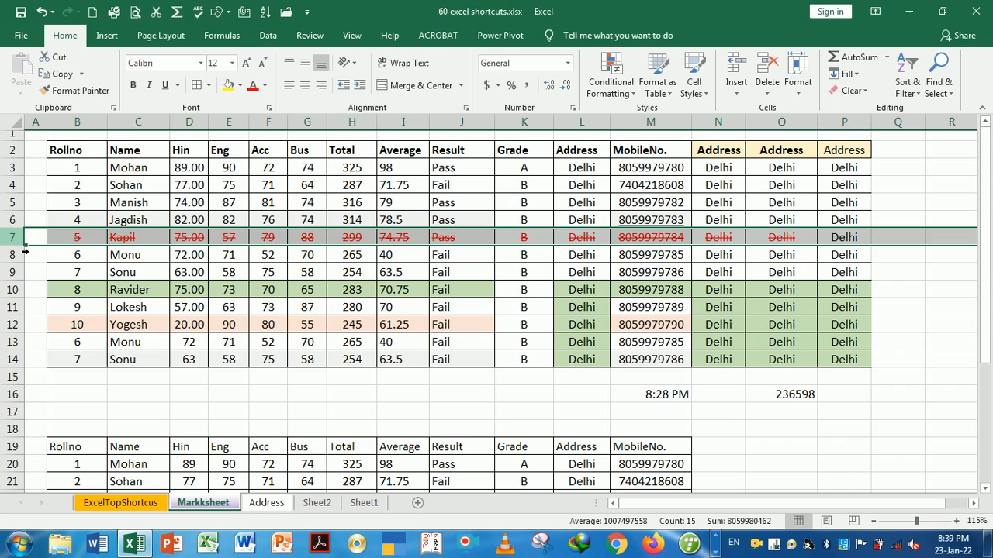
pyautogui.hotkey('ctrl', '-')
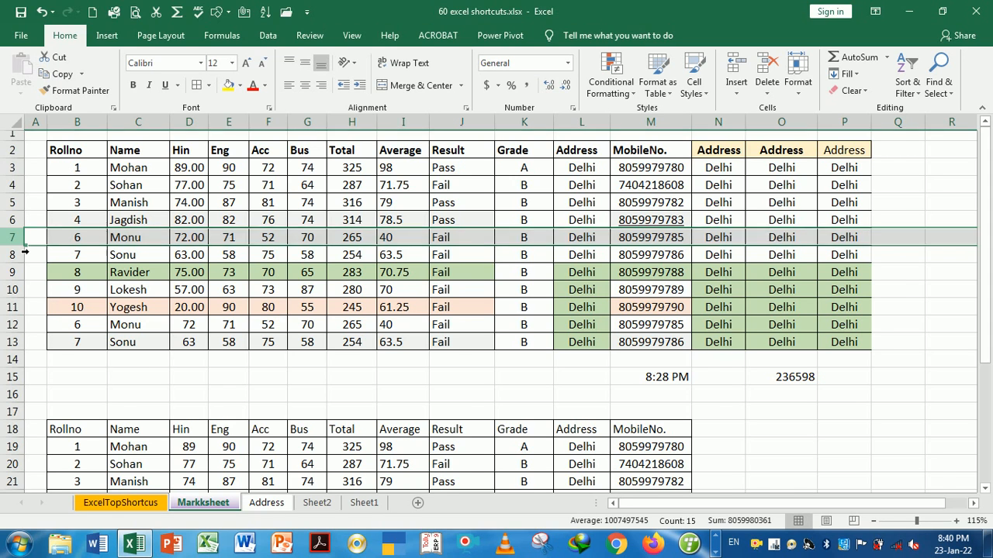
pyautogui.hotkey('ctrl', 'pageup')
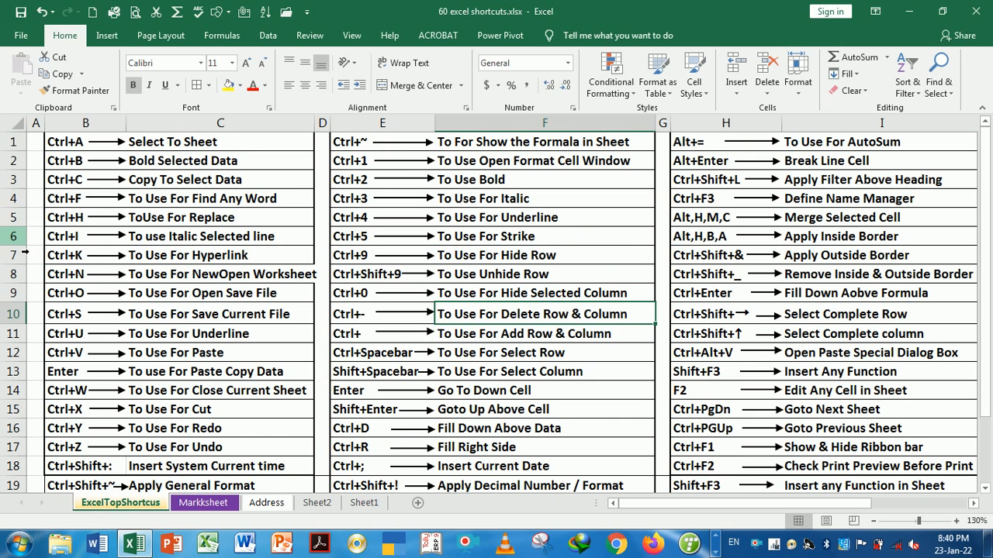
# Back on Markksheet, insert a blank row 7 above Monu's row with Ctrl+Shift+Plus
pyautogui.press('Down')
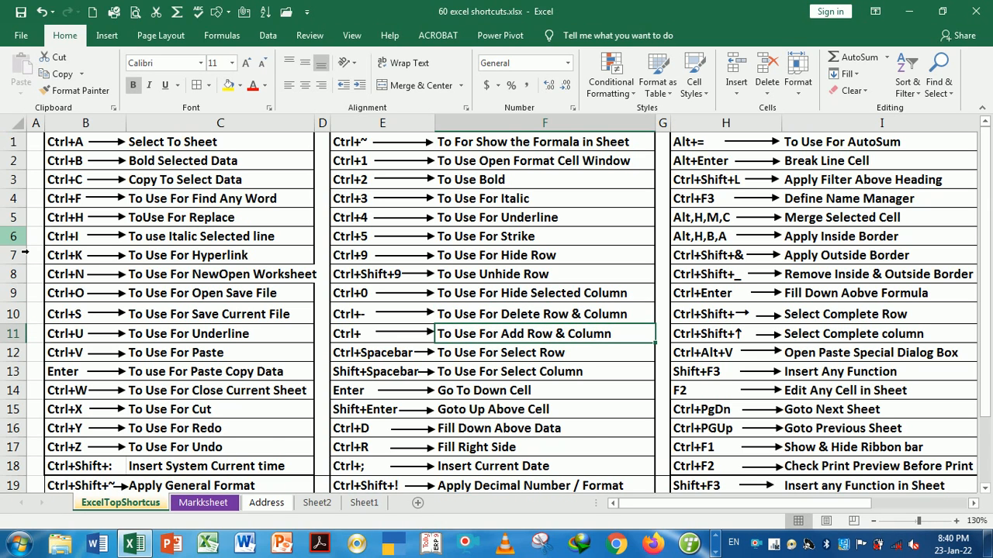
pyautogui.hotkey('ctrl', 'pagedown')
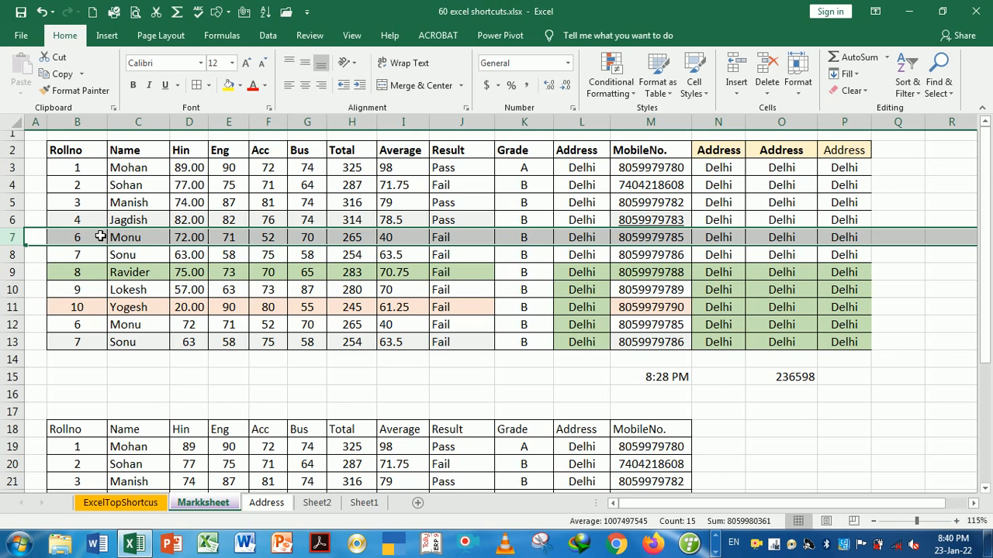
pyautogui.hotkey('ctrl', 'shift', '+')
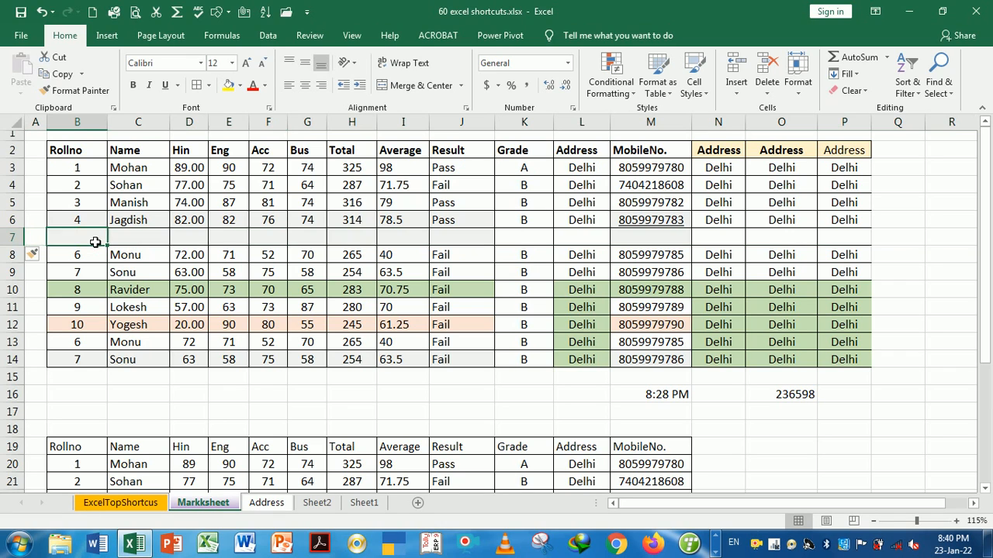
pyautogui.click(95, 242)
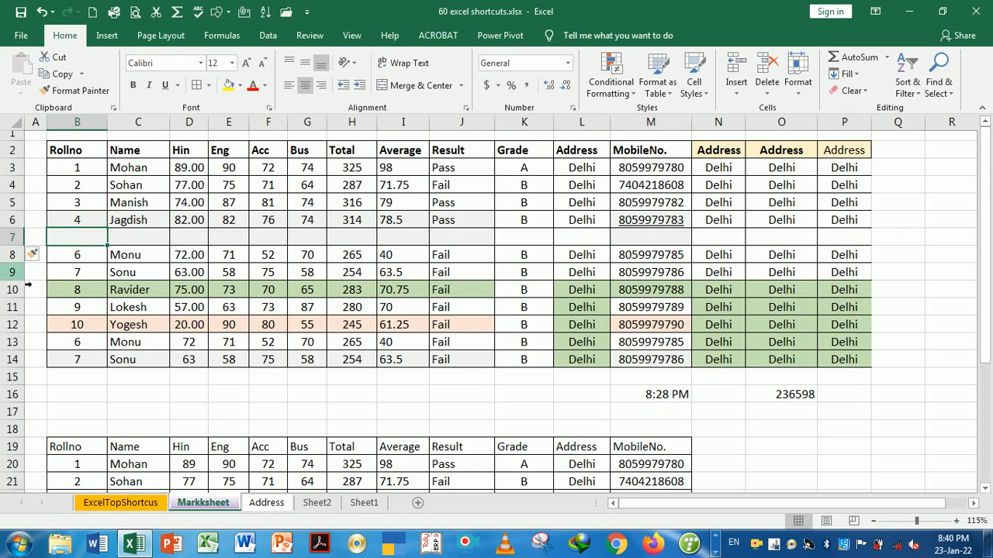
# Insert a blank row above Sonu's row 9, then delete it again
pyautogui.click(27, 280)
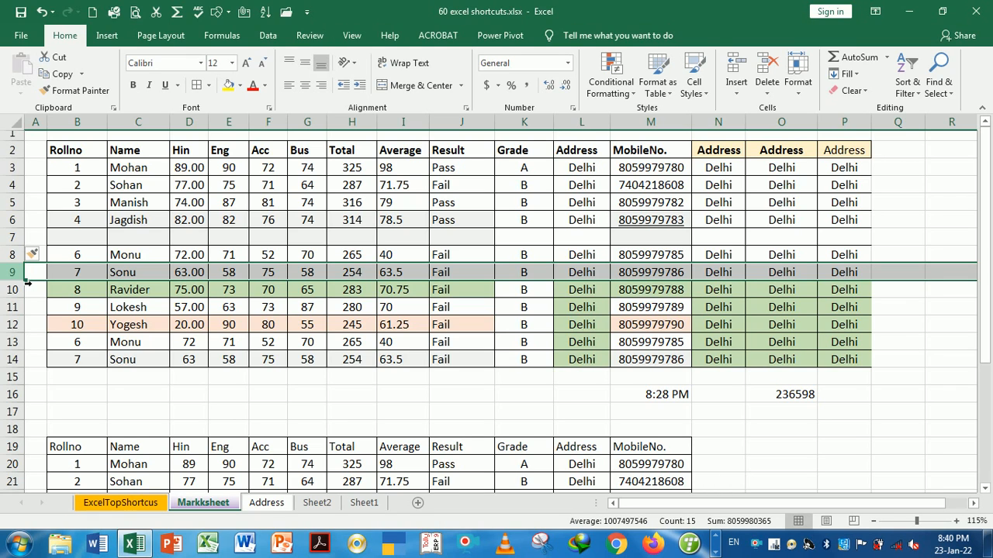
pyautogui.hotkey('ctrl', 'shift', '+')
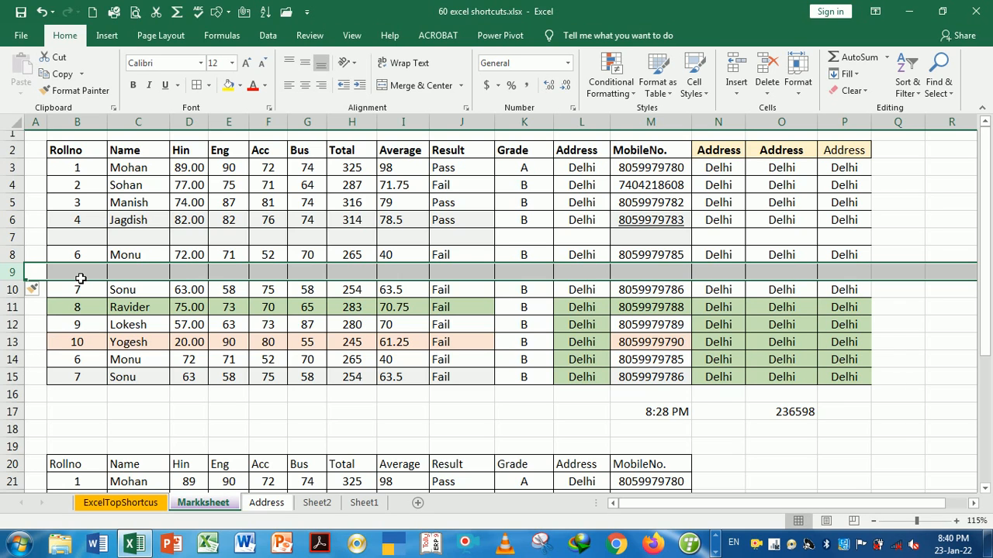
pyautogui.hotkey('ctrl', '-')
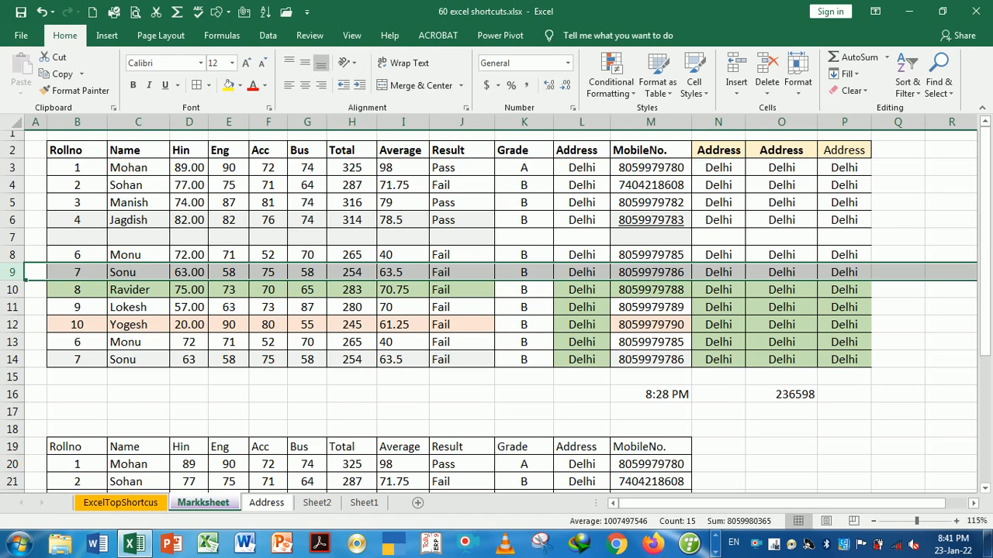
pyautogui.click(72, 239)
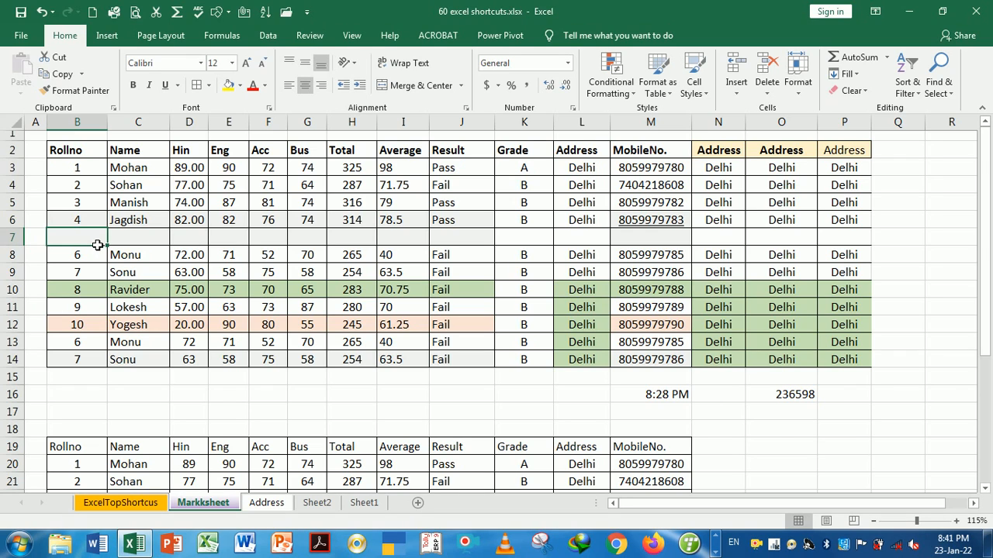
# Insert a blank column before the Grade column K, then remove it
pyautogui.click(537, 136)
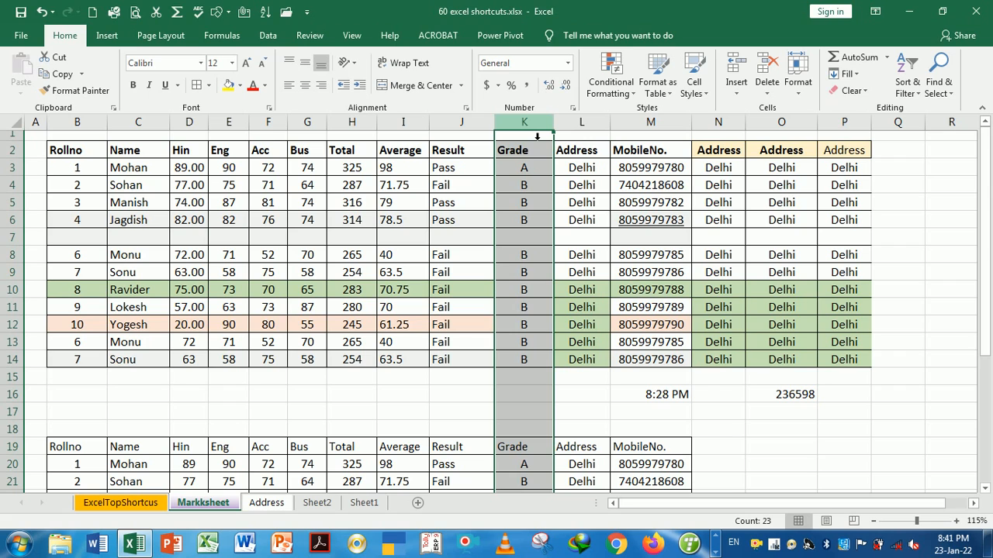
pyautogui.hotkey('ctrl', 'shift', '+')
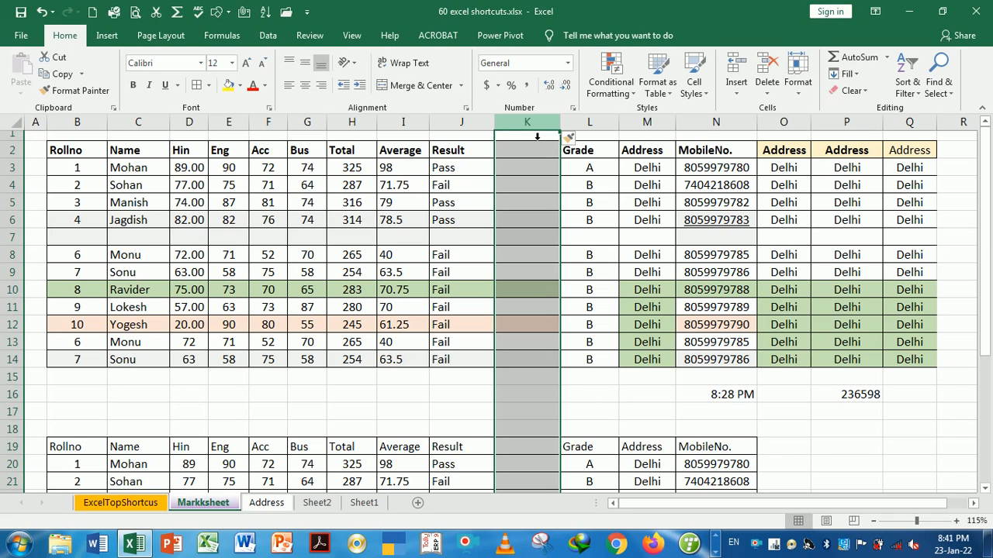
pyautogui.hotkey('ctrl', '-')
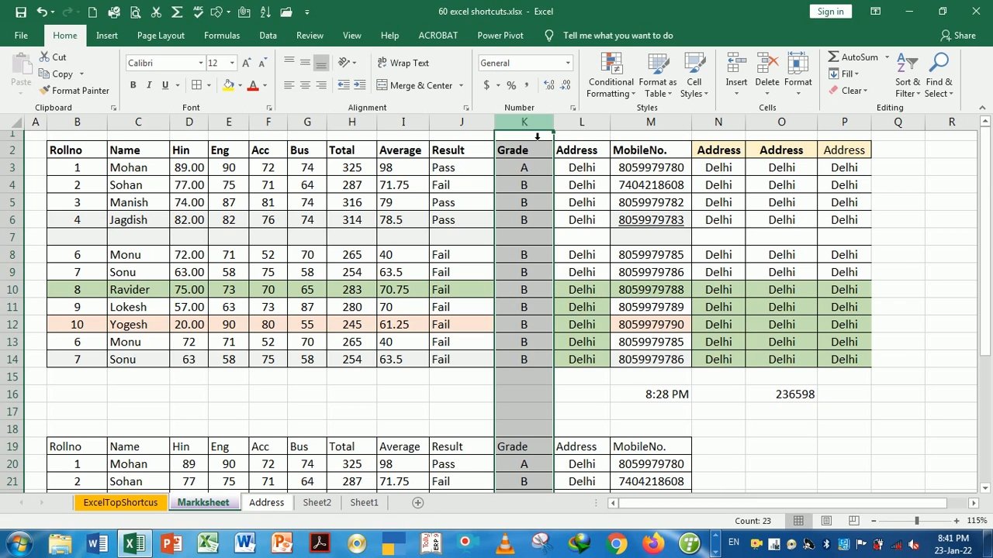
# Delete column K twice with Ctrl+Minus, then undo the deletions with Ctrl+Z
pyautogui.hotkey('ctrl', '-')
pyautogui.hotkey('ctrl', '-')
pyautogui.hotkey('ctrl', '-')
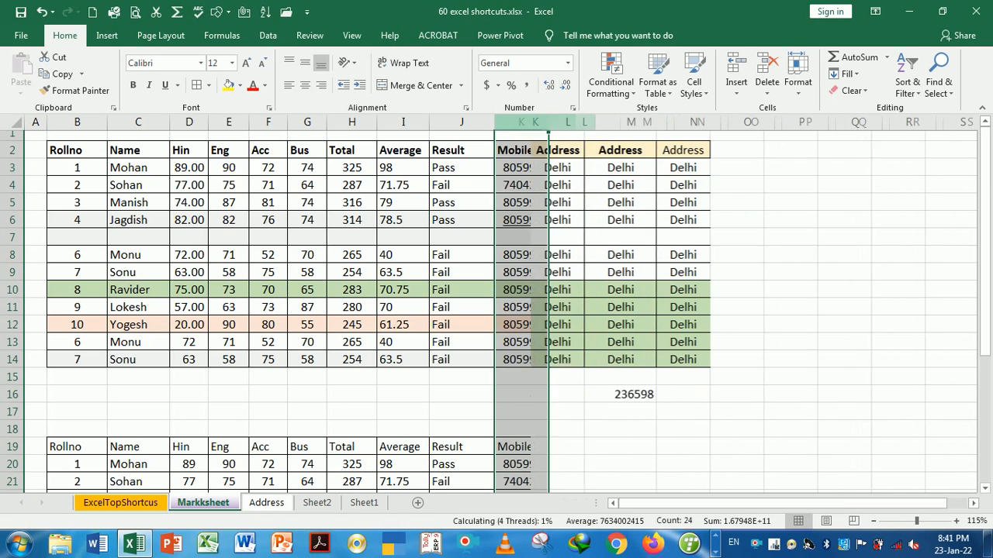
pyautogui.hotkey('ctrl', '-')
pyautogui.hotkey('ctrl', '-')
pyautogui.hotkey('ctrl', '-')
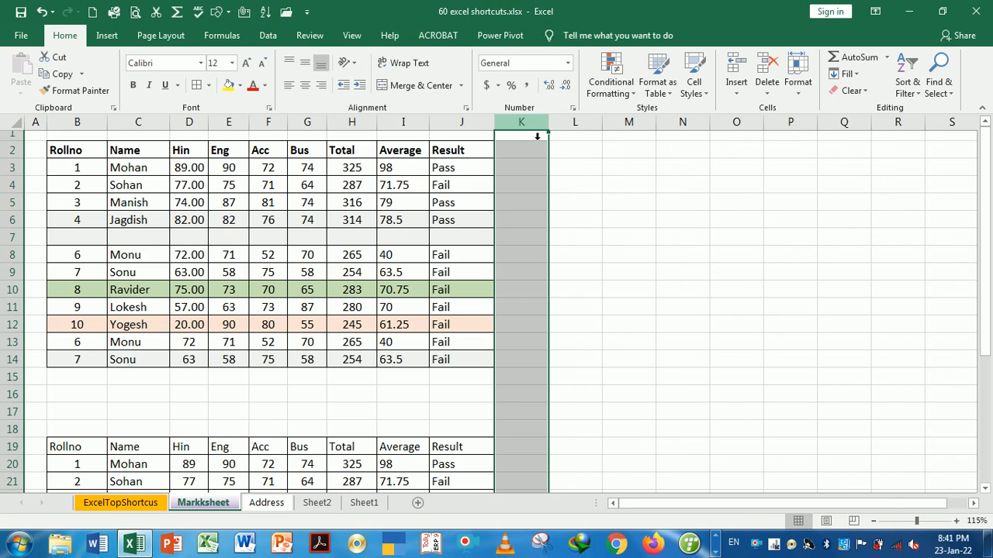
pyautogui.hotkey('ctrl', 'z')
pyautogui.hotkey('ctrl', 'z')
pyautogui.hotkey('ctrl', 'z')
pyautogui.hotkey('ctrl', 'z')
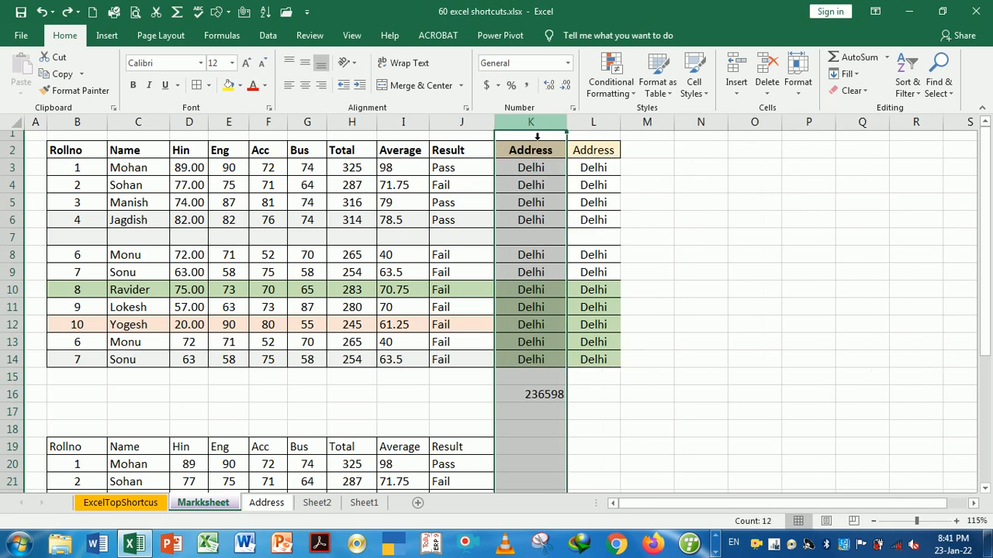
pyautogui.hotkey('ctrl', 'z')
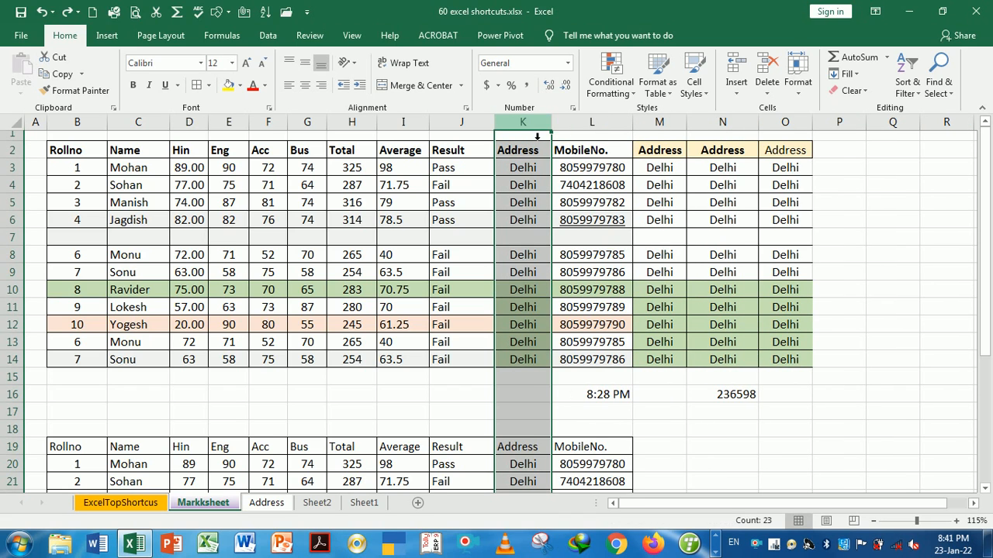
pyautogui.click(603, 167)
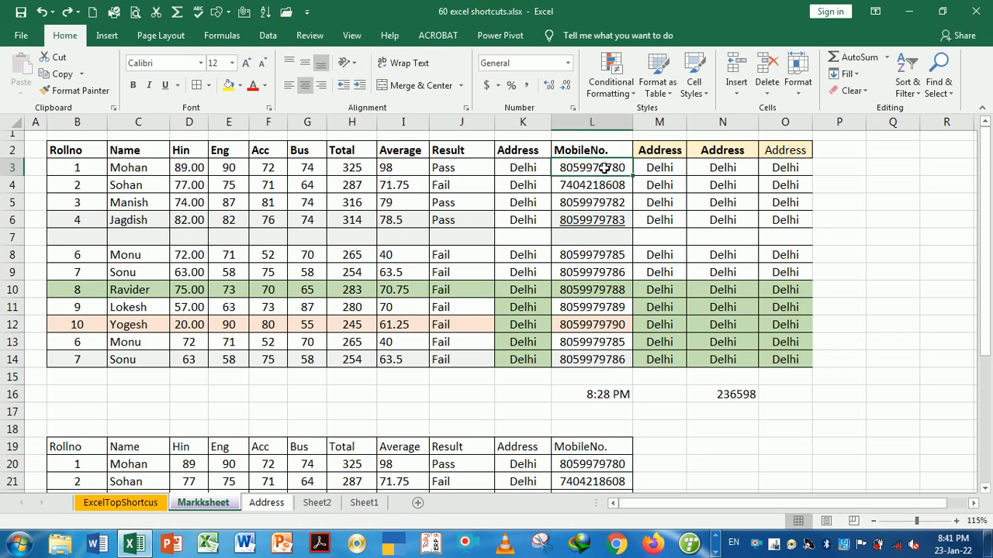
# From cell B7, select all of column B with Ctrl+Space, then row 7 with Shift+Space
pyautogui.hotkey('ctrl', 'pageup')
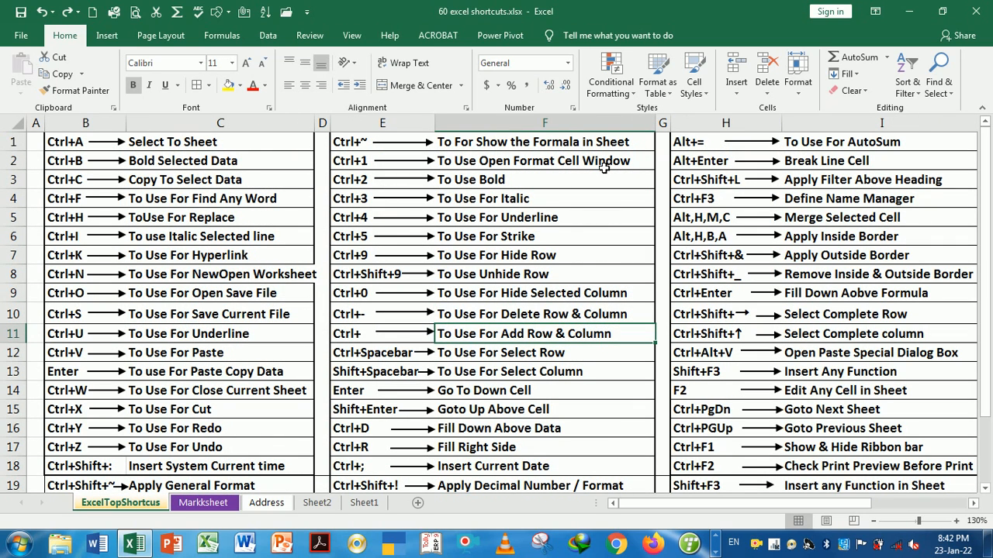
pyautogui.press('Down')
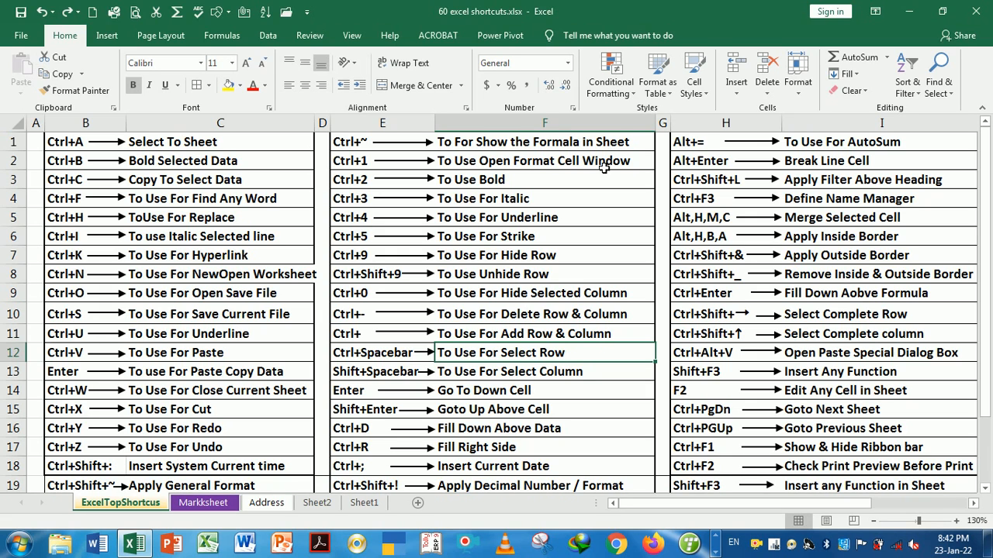
pyautogui.hotkey('ctrl', 'pagedown')
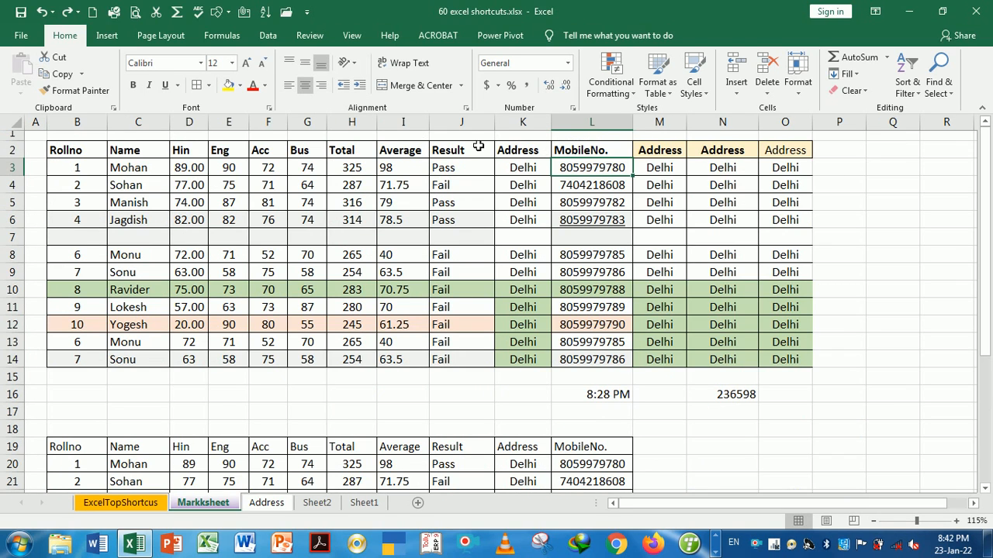
pyautogui.click(56, 239)
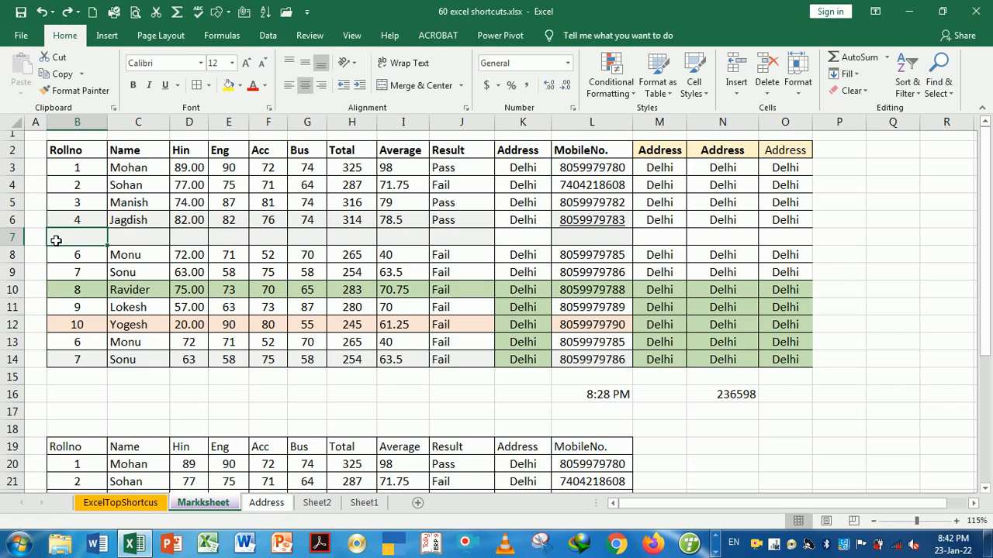
pyautogui.hotkey('ctrl', 'space')
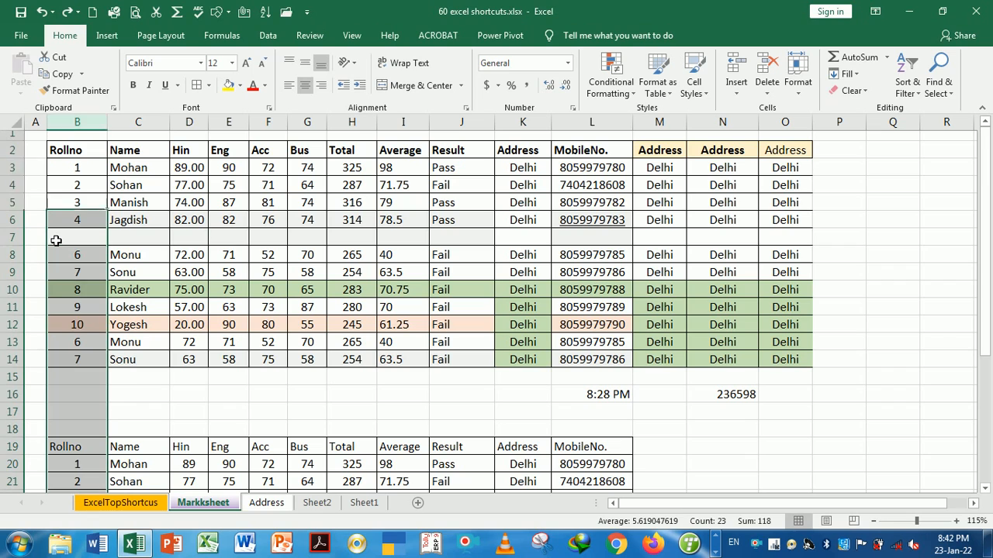
pyautogui.click(78, 244)
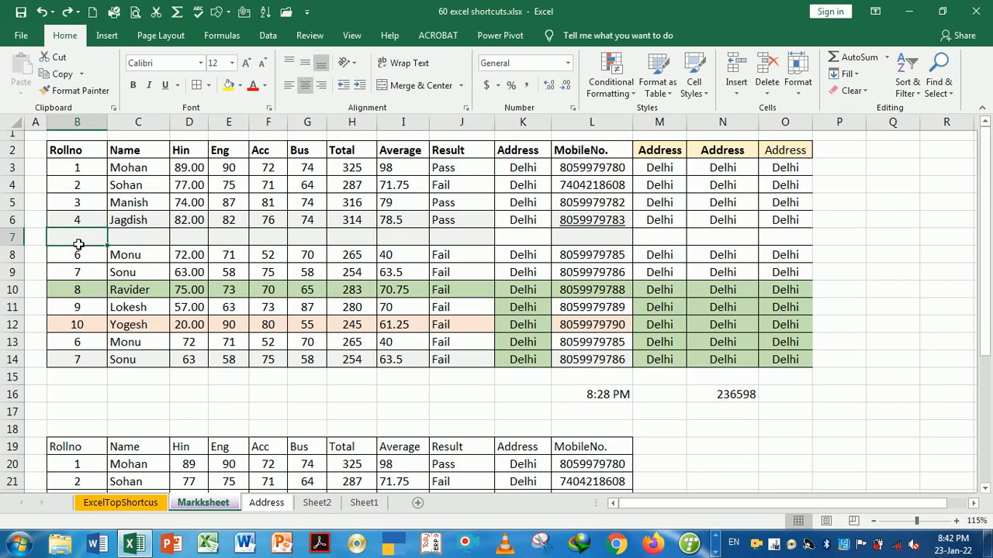
pyautogui.hotkey('shift', 'space')
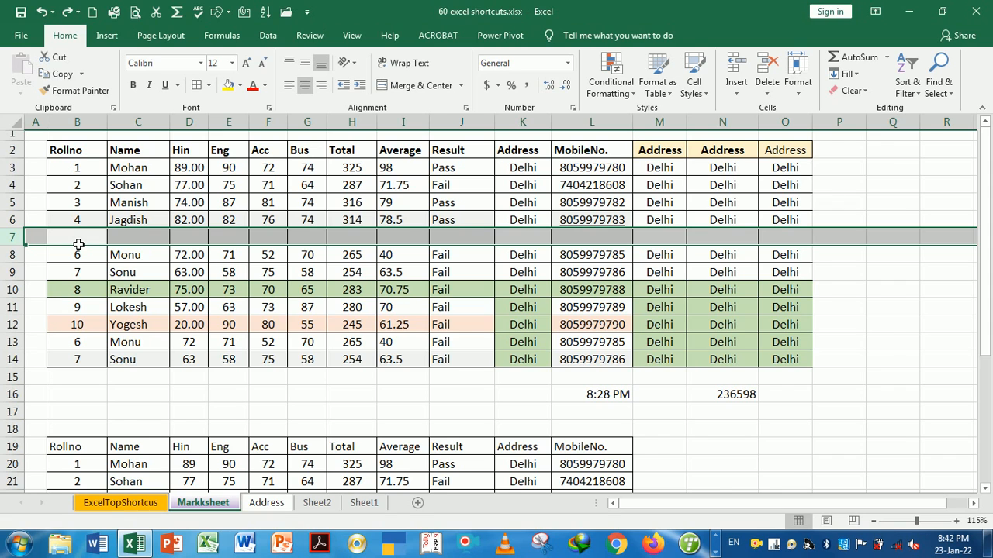
pyautogui.hotkey('ctrl', 'pageup')
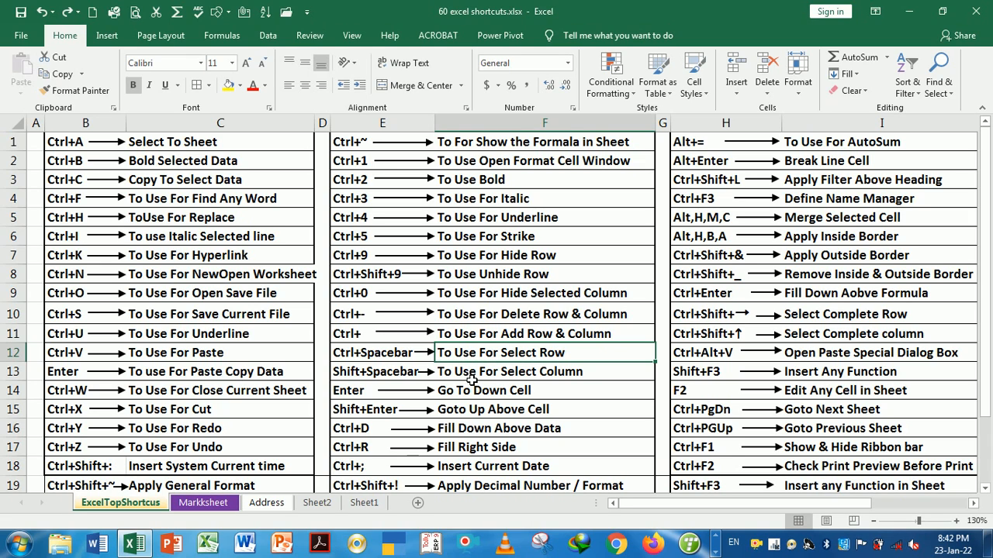
# Change F12's description to 'To Use For Select Column'
pyautogui.click(511, 378)
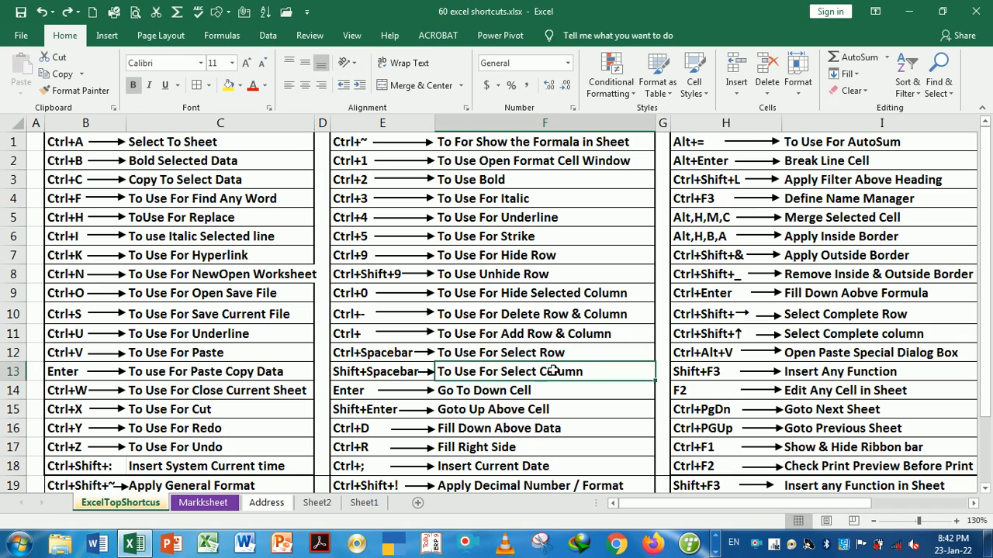
pyautogui.doubleClick(571, 359)
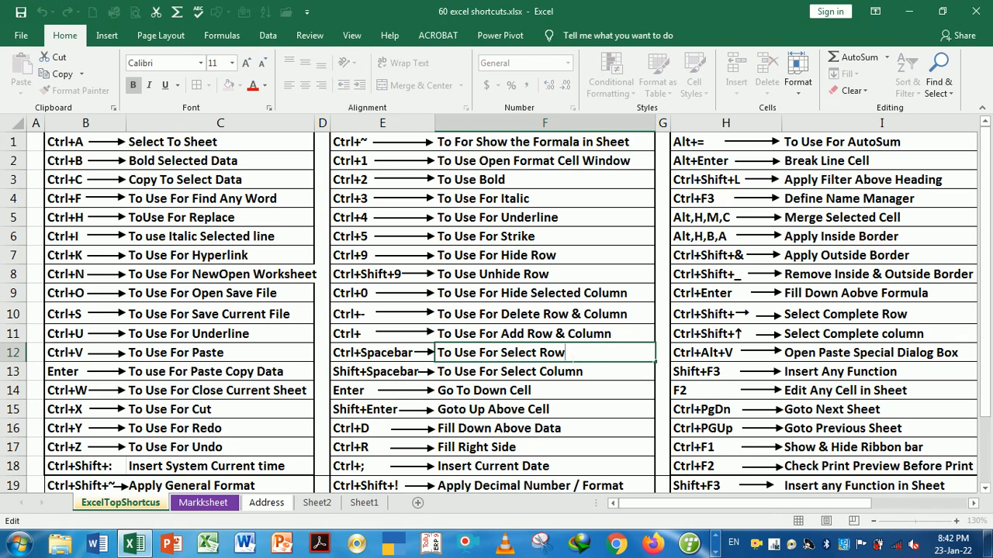
pyautogui.press('BackSpace')
pyautogui.press('BackSpace')
pyautogui.press('BackSpace')
pyautogui.write('J')
pyautogui.press('BackSpace')
pyautogui.write('col')
pyautogui.press('Return')
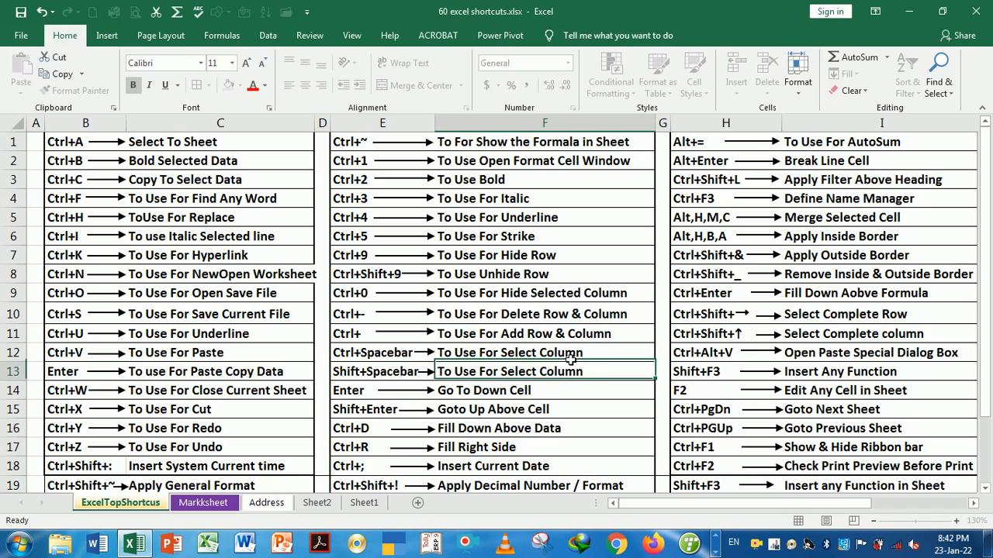
# Change F13's description to 'To Use For Select Row'
pyautogui.doubleClick(613, 377)
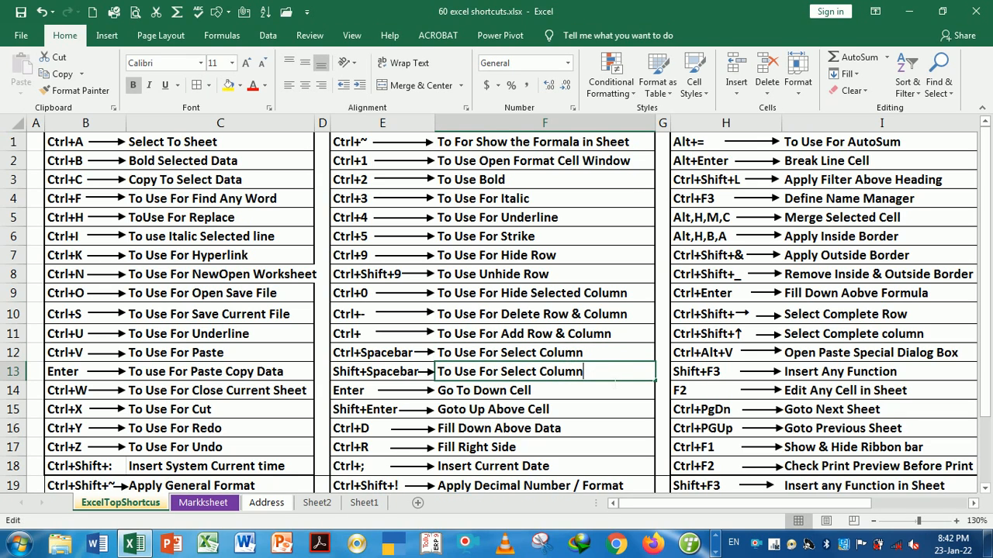
pyautogui.press('BackSpace')
pyautogui.press('BackSpace')
pyautogui.press('BackSpace')
pyautogui.press('BackSpace')
pyautogui.press('BackSpace')
pyautogui.press('BackSpace')
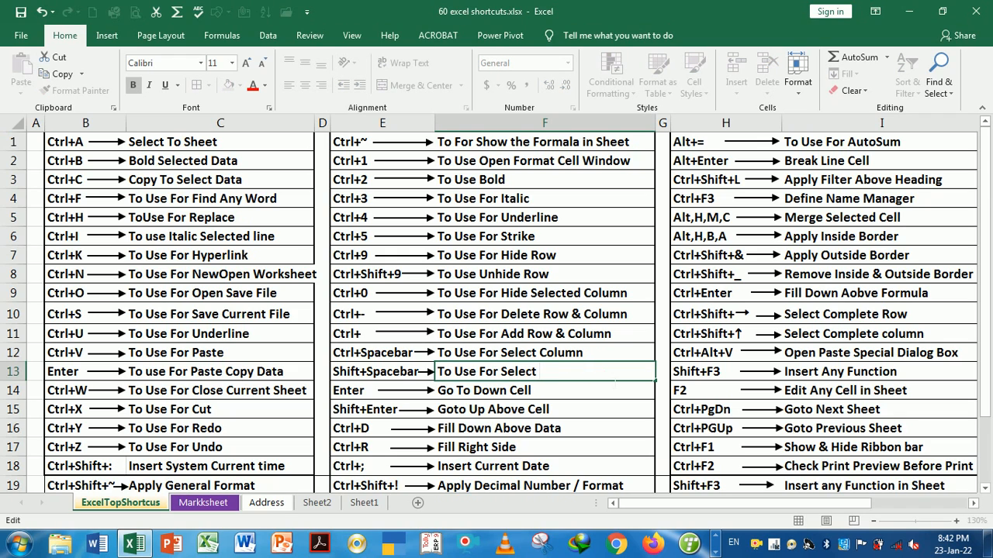
pyautogui.write('Row')
pyautogui.press('Return')
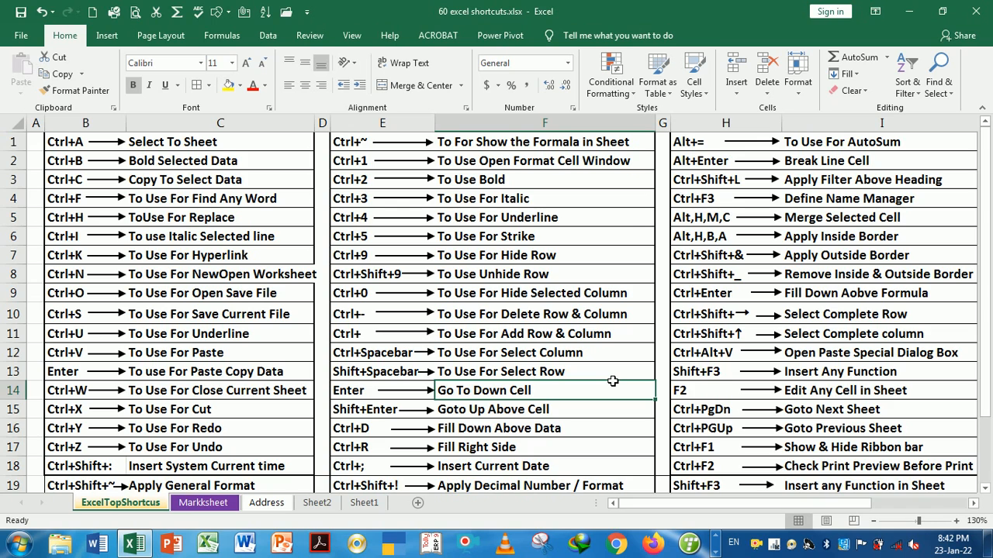
pyautogui.hotkey('ctrl', 'pagedown')
# Select the empty row 7 with Shift+Space from B7 and delete it with Ctrl+Minus
pyautogui.click(320, 296)
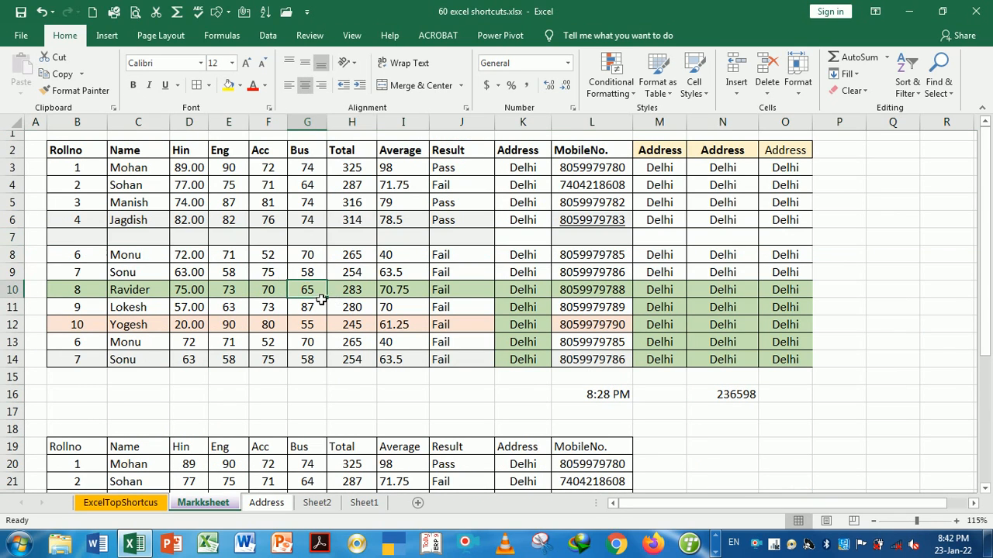
pyautogui.click(68, 242)
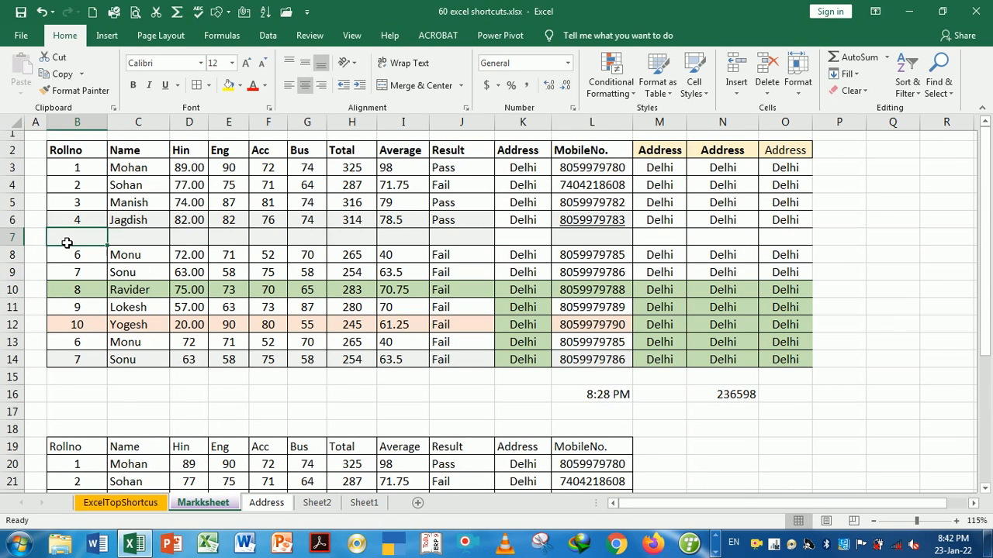
pyautogui.hotkey('shift', 'space')
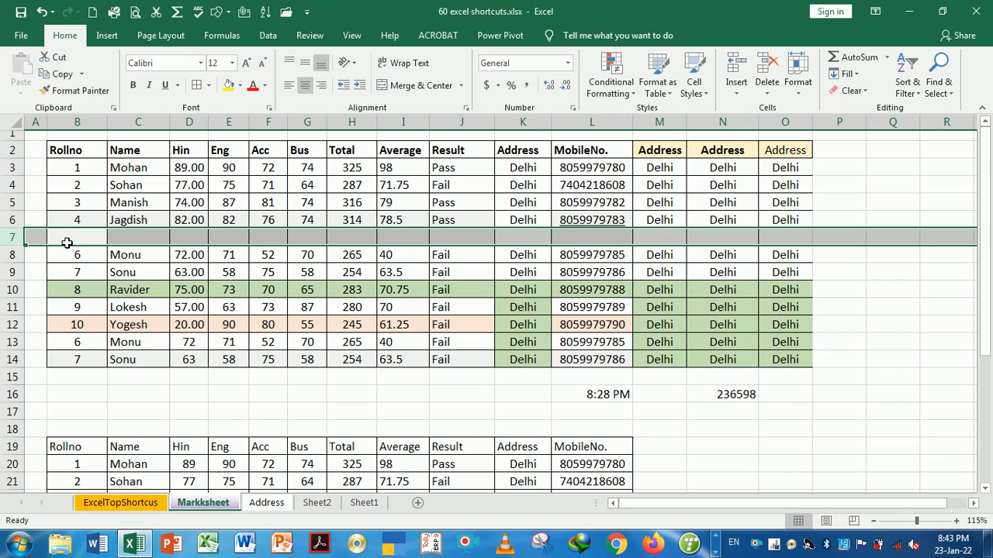
pyautogui.hotkey('ctrl', '-')
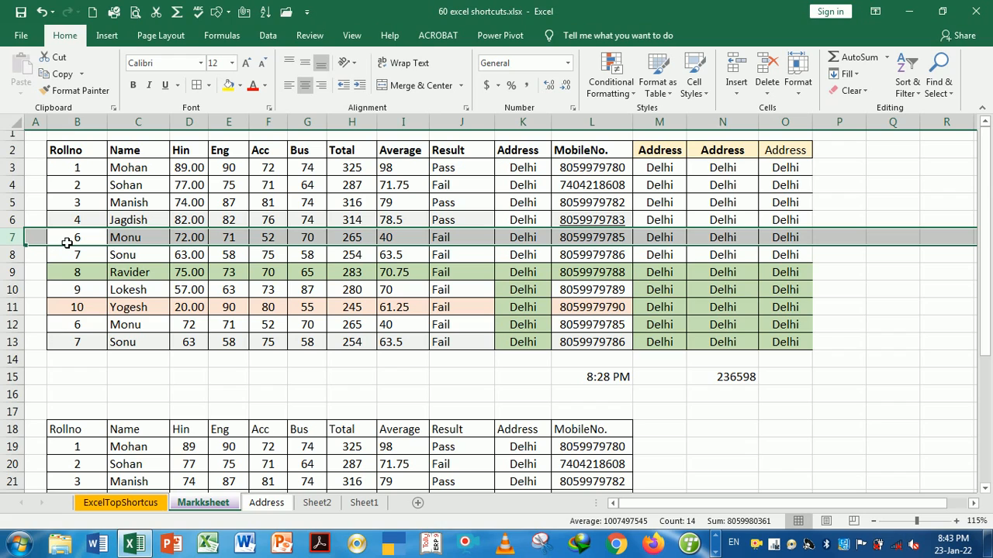
pyautogui.click(122, 261)
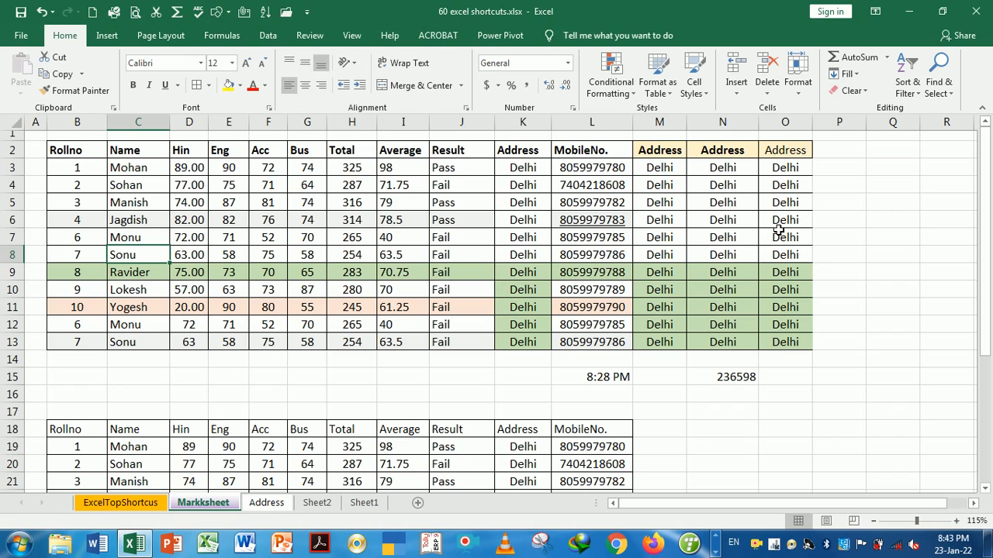
# Select columns N and O from N2:O2 with Ctrl+Space and delete them
pyautogui.click(718, 155)
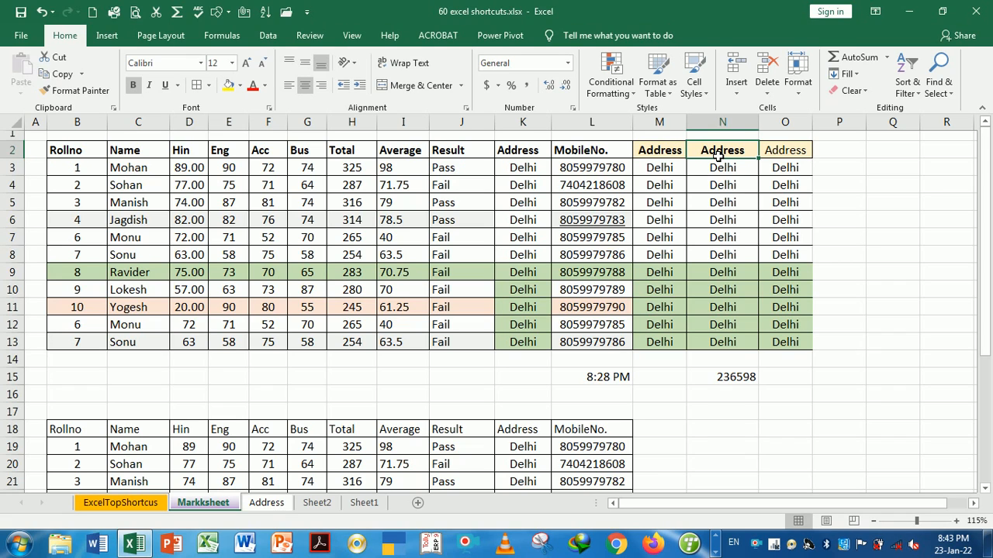
pyautogui.hotkey('shift', 'Right')
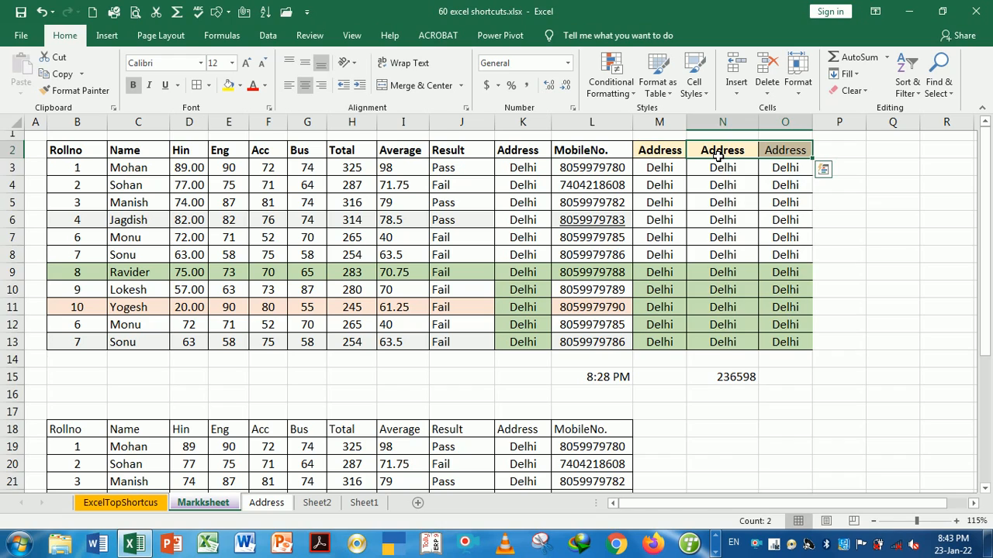
pyautogui.hotkey('ctrl', 'space')
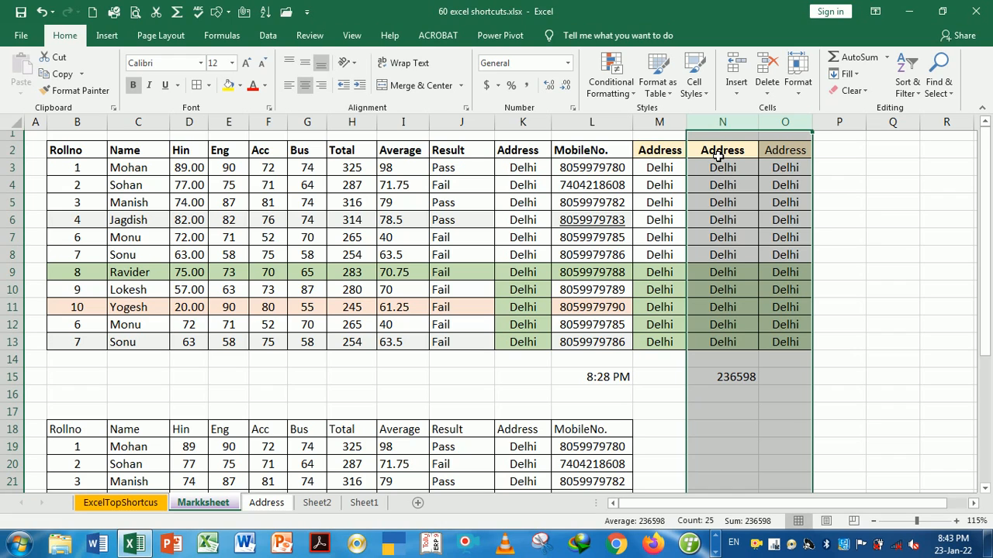
pyautogui.hotkey('ctrl', '-')
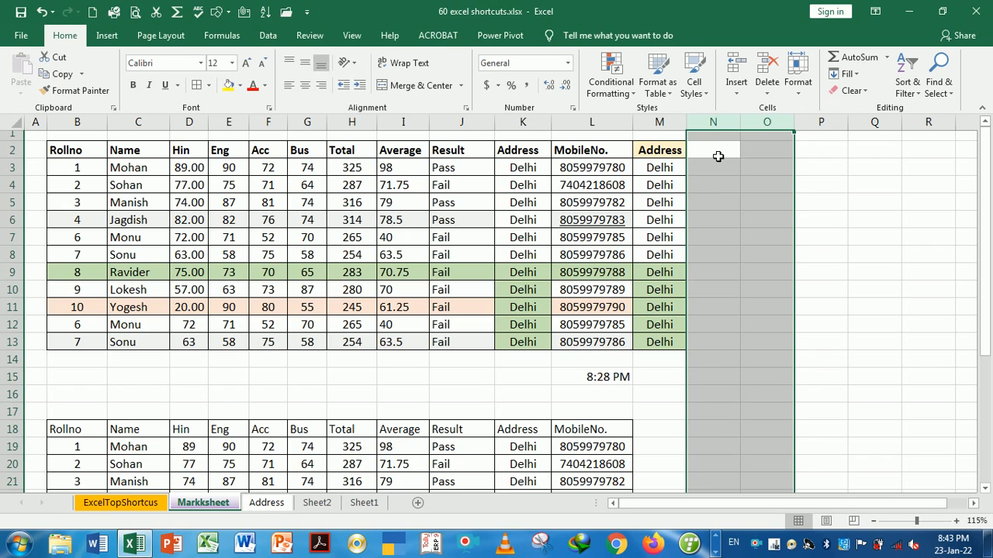
# Select row 5 with Shift+Space, then column O with Ctrl+Space
pyautogui.click(757, 208)
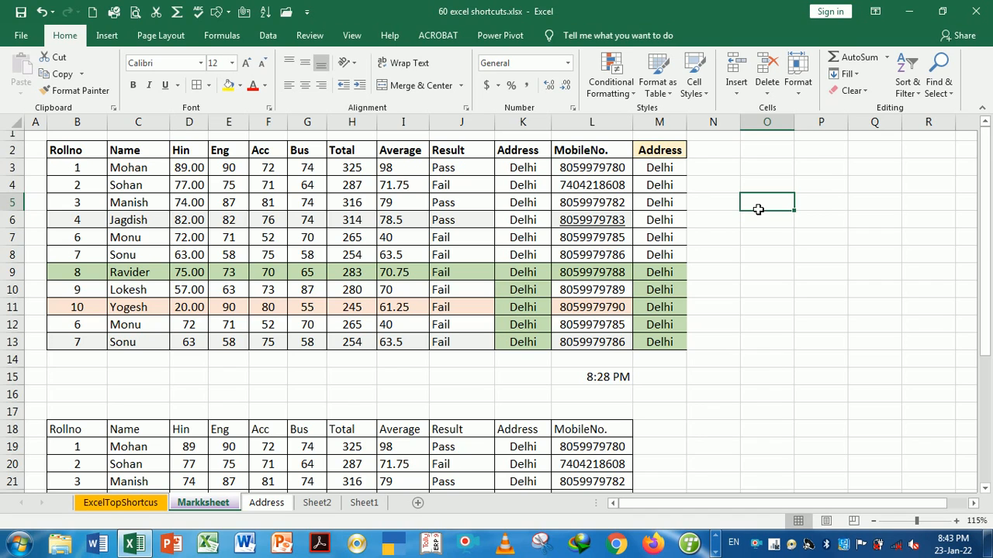
pyautogui.hotkey('shift', 'space')
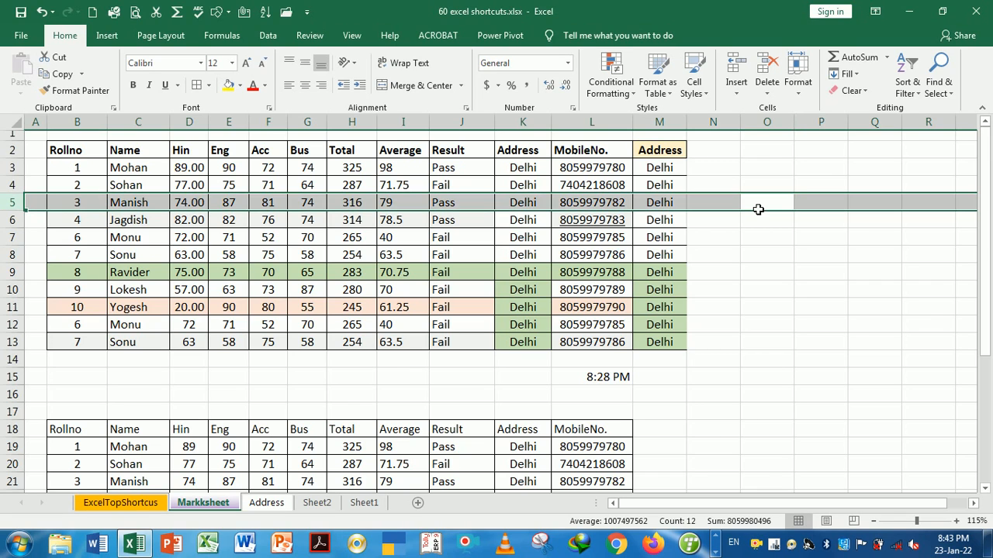
pyautogui.press('Down')
pyautogui.hotkey('ctrl', 'space')
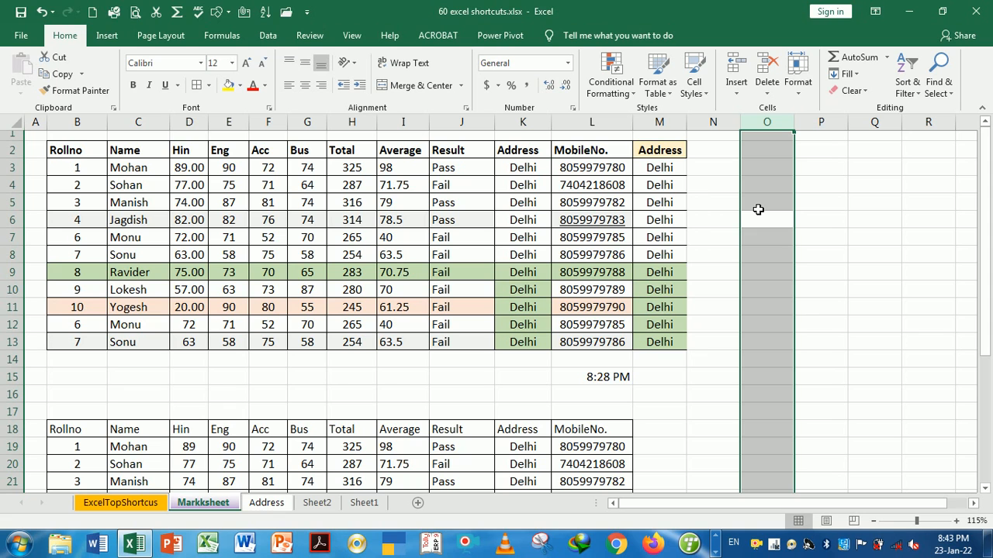
pyautogui.press('Down')
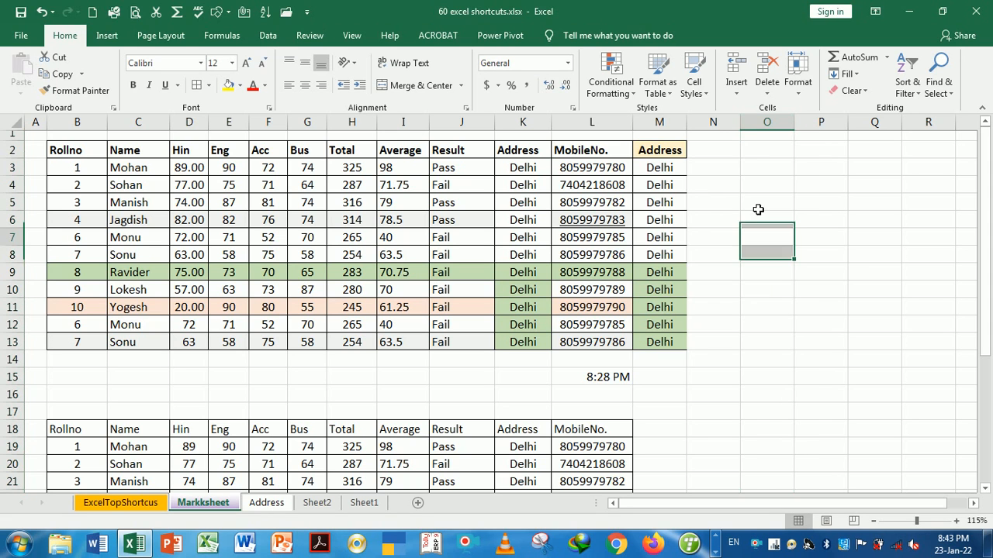
pyautogui.hotkey('ctrl', 'pageup')
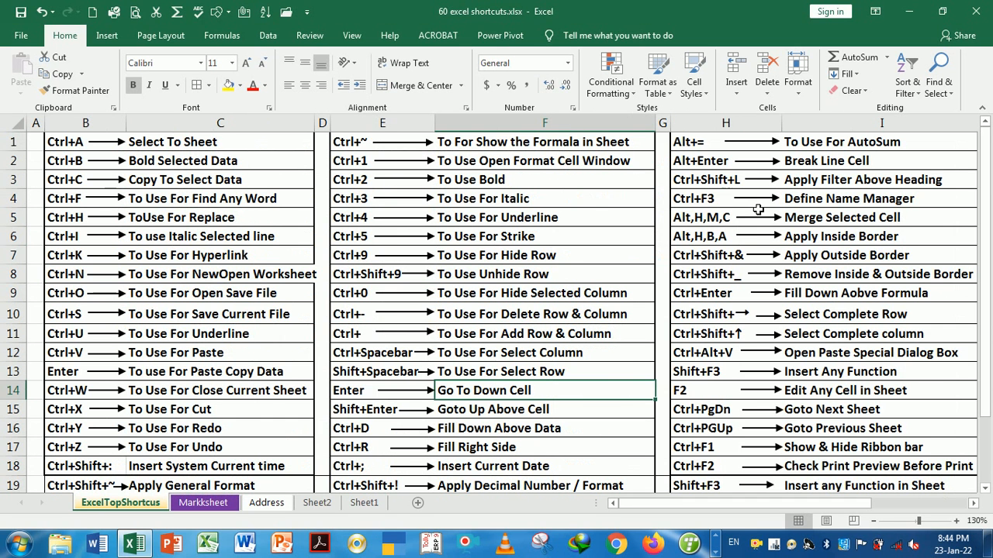
pyautogui.press('Return')
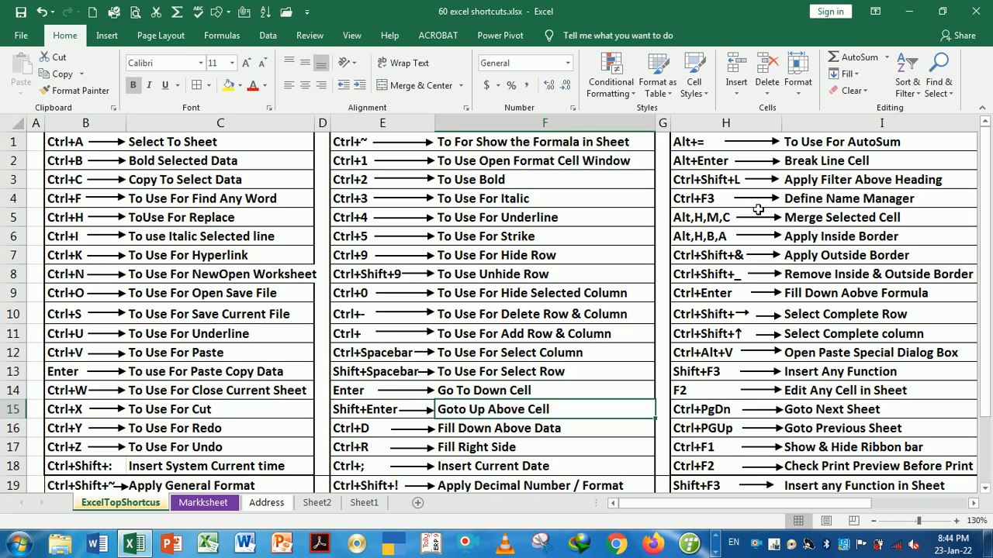
pyautogui.hotkey('shift', 'Return')
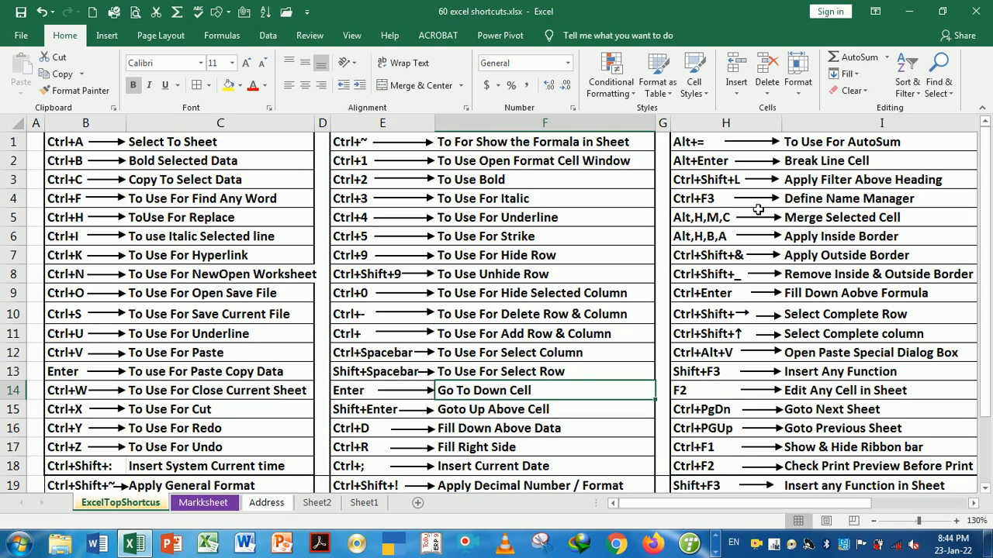
pyautogui.press('Down')
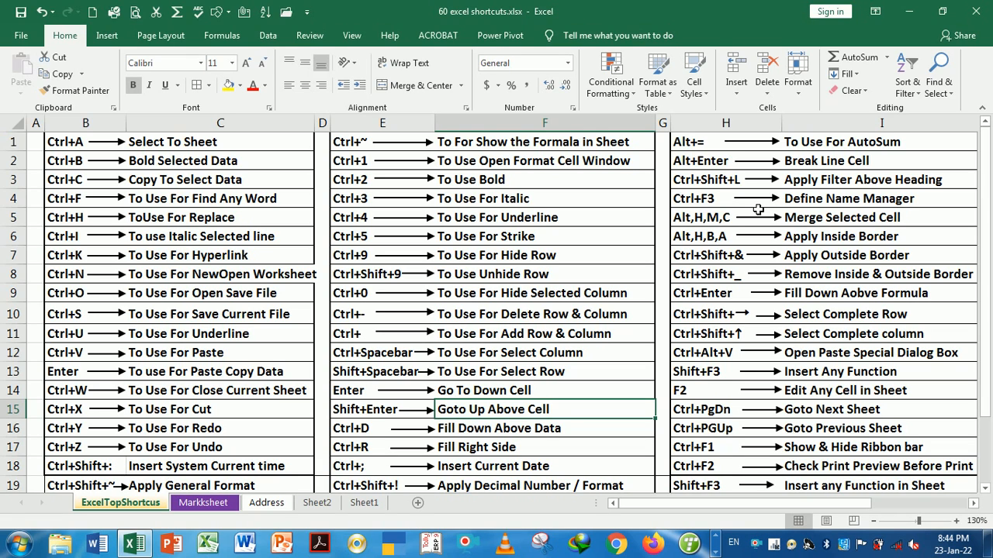
pyautogui.press('Up')
pyautogui.press('Up')
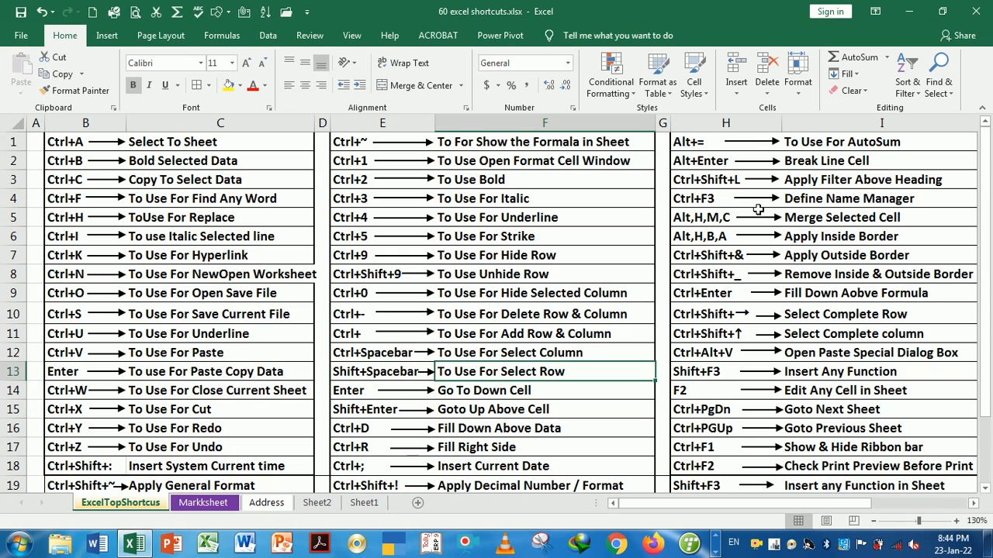
pyautogui.press('Up')
pyautogui.press('Up')
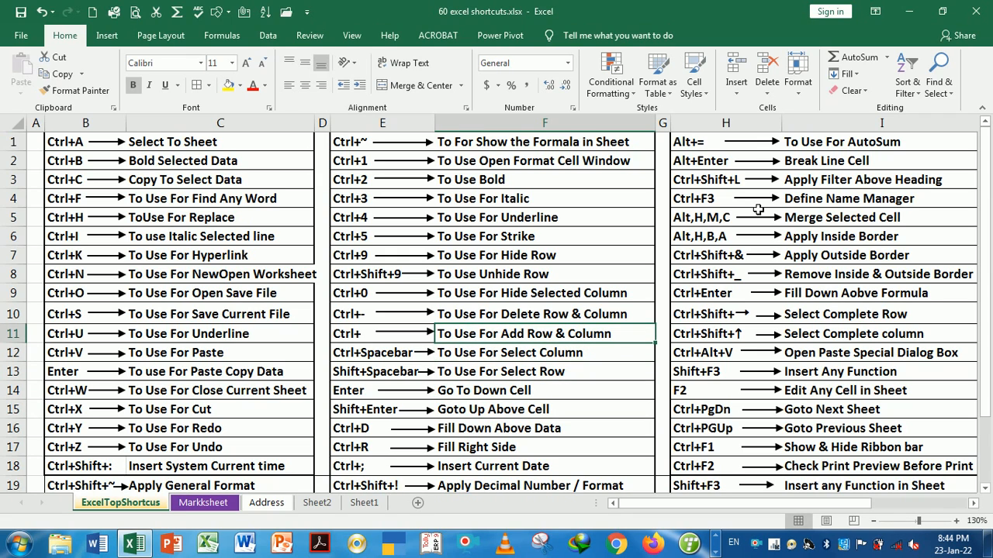
pyautogui.press('Up')
pyautogui.press('Up')
pyautogui.press('Up')
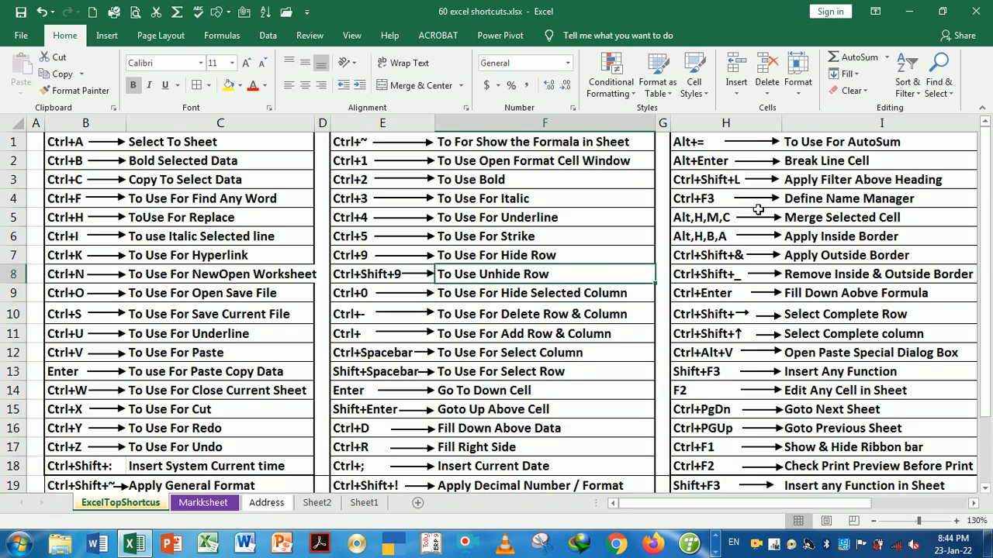
pyautogui.press('Down')
pyautogui.press('Down')
pyautogui.press('Down')
pyautogui.press('Down')
pyautogui.press('Down')
pyautogui.press('Down')
pyautogui.press('Down')
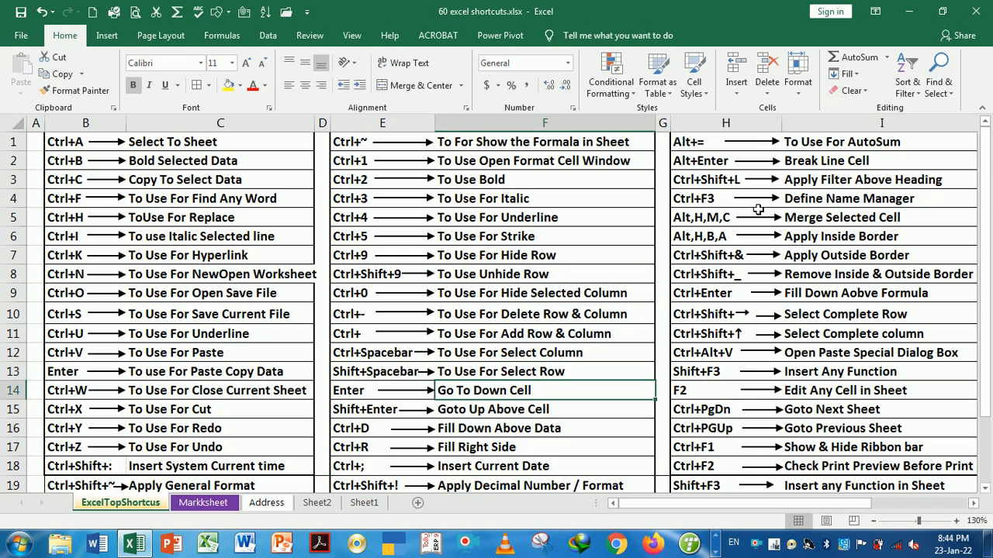
pyautogui.press('Down')
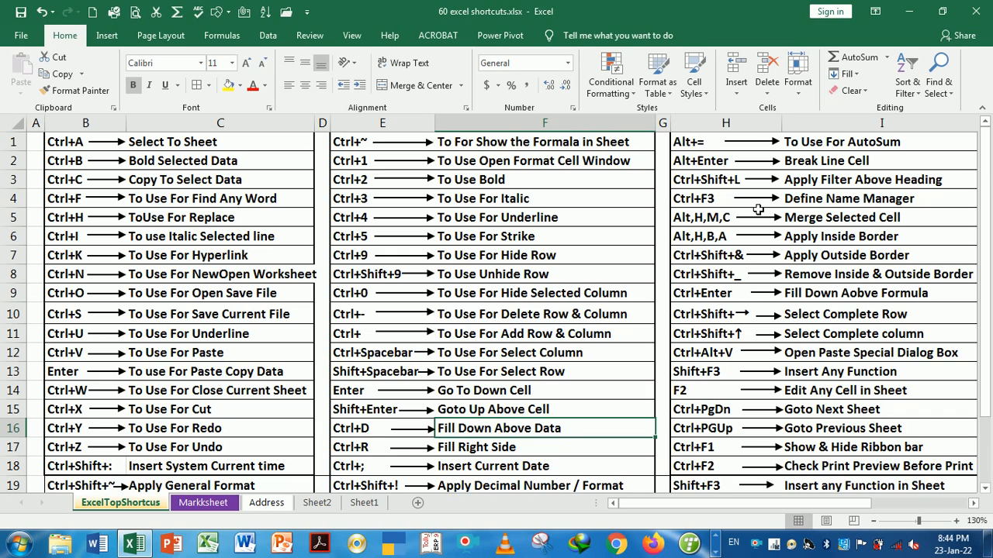
pyautogui.hotkey('ctrl', 'pagedown')
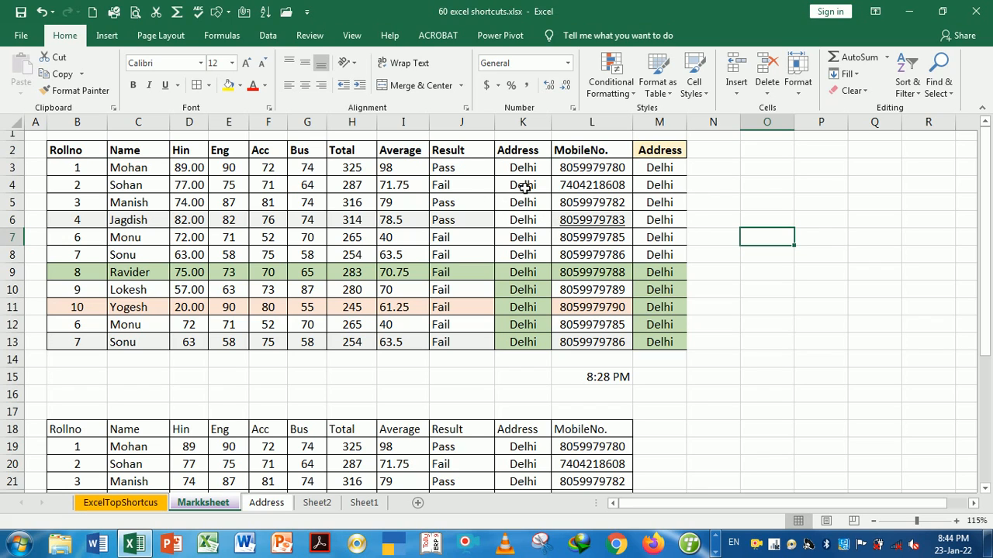
# Clear Address cells K4:K13, then fill Delhi down from K3 to K13 with Ctrl+D
pyautogui.moveTo(523, 186); pyautogui.dragTo(526, 342)
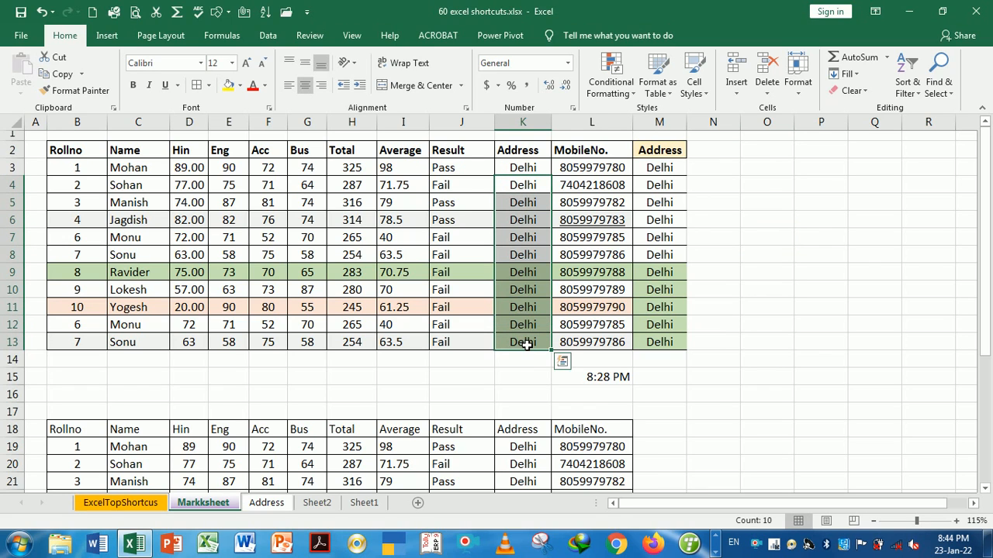
pyautogui.press('Delete')
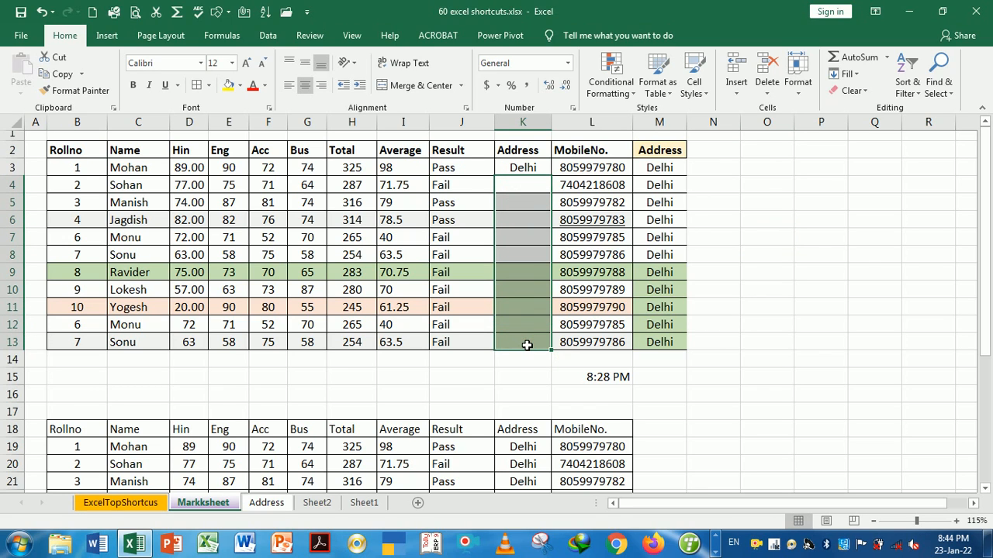
pyautogui.click(535, 169)
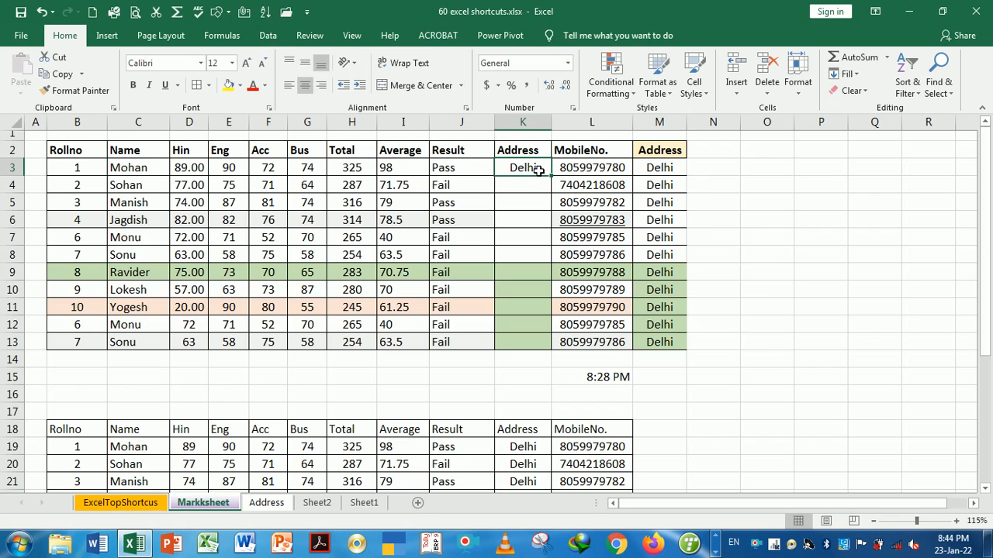
pyautogui.moveTo(534, 164); pyautogui.dragTo(525, 347)
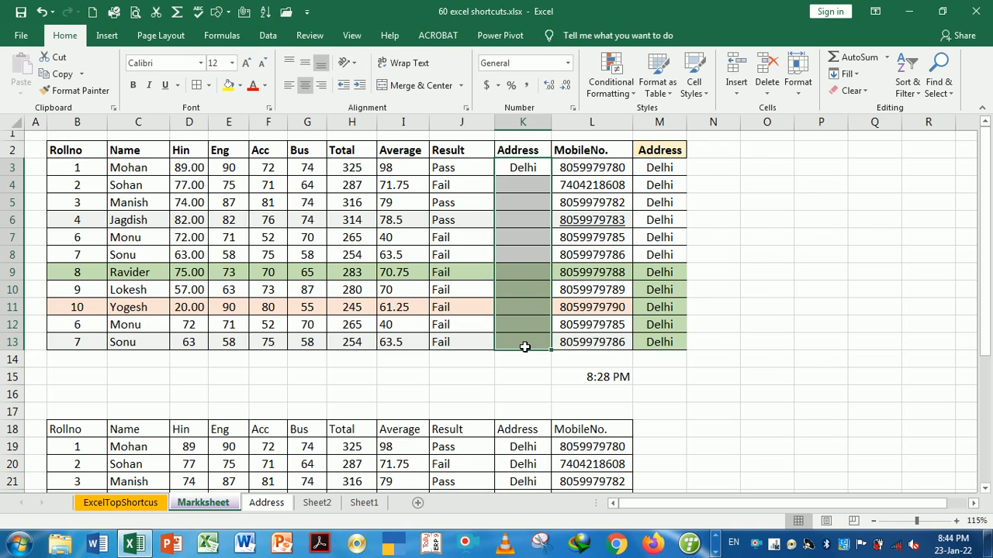
pyautogui.hotkey('ctrl', 'd')
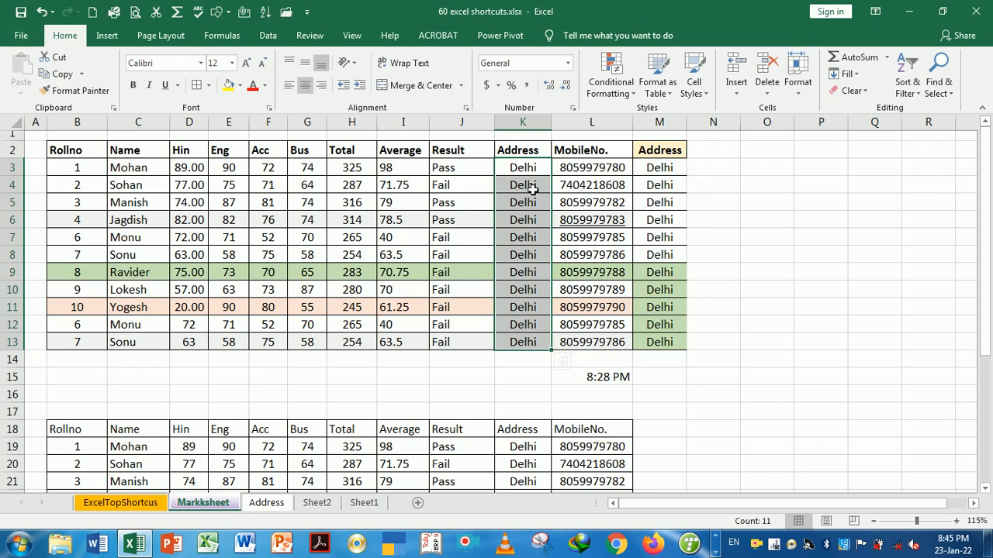
# Clear the Total values in H3:H13
pyautogui.click(365, 174)
pyautogui.hotkey('shift', 'Down')
pyautogui.hotkey('shift', 'Down')
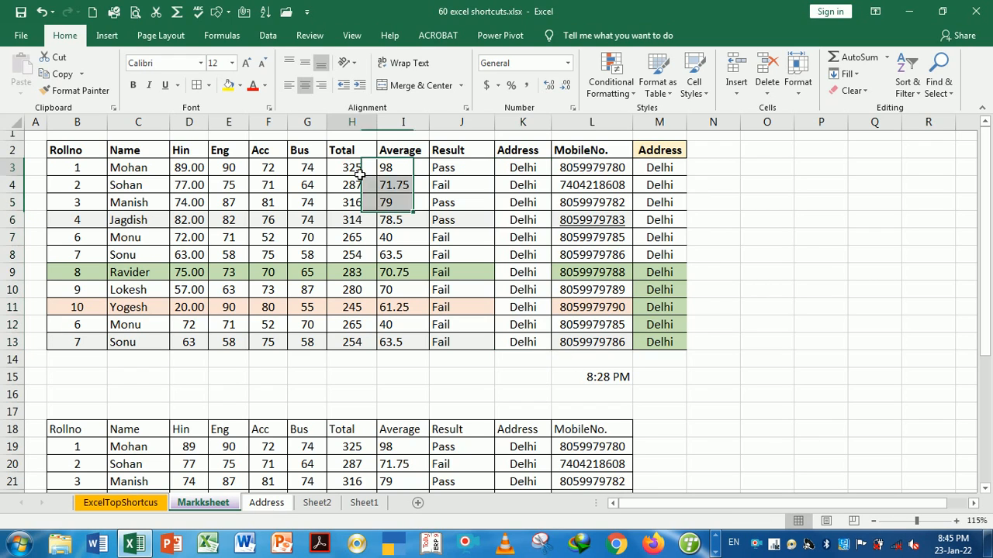
pyautogui.click(359, 174)
pyautogui.hotkey('shift', 'Down')
pyautogui.hotkey('shift', 'Down')
pyautogui.hotkey('shift', 'Down')
pyautogui.hotkey('shift', 'Down')
pyautogui.hotkey('shift', 'Down')
pyautogui.hotkey('shift', 'Down')
pyautogui.hotkey('shift', 'Down')
pyautogui.hotkey('shift', 'Down')
pyautogui.hotkey('shift', 'Down')
pyautogui.hotkey('shift', 'Down')
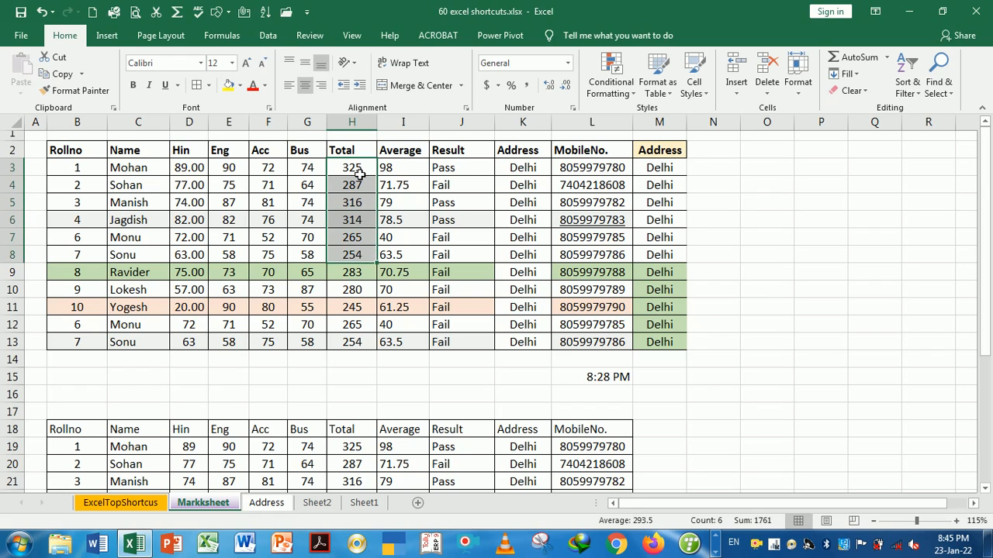
pyautogui.press('Delete')
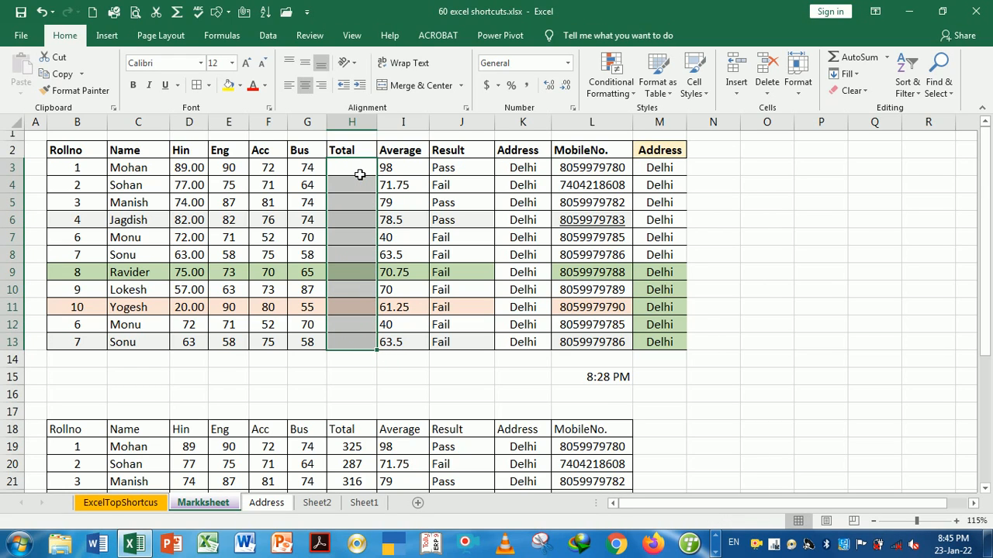
# Enter =SUM(D3:G3) in H3 and fill it down through H13 with Ctrl+D
pyautogui.click(359, 174)
pyautogui.write('=')
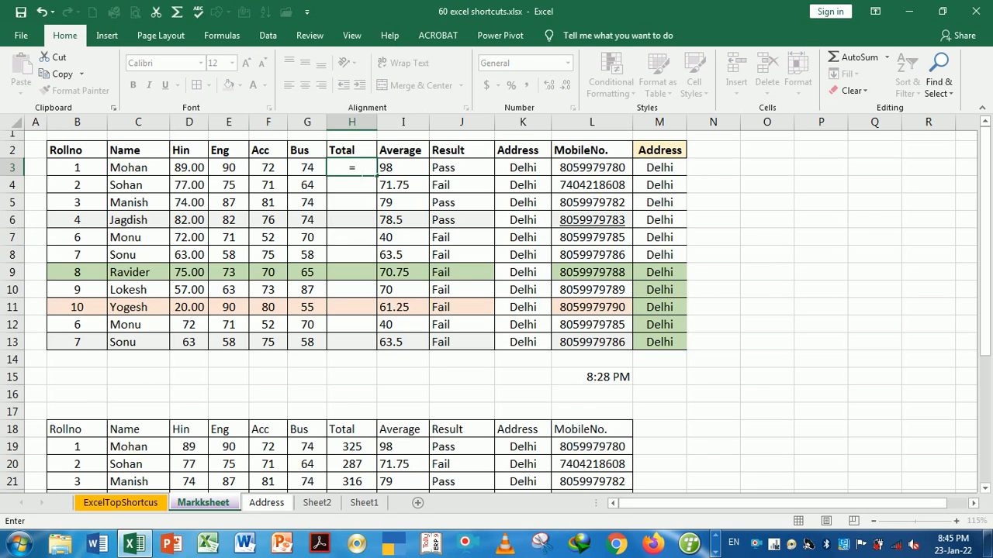
pyautogui.write('sum')
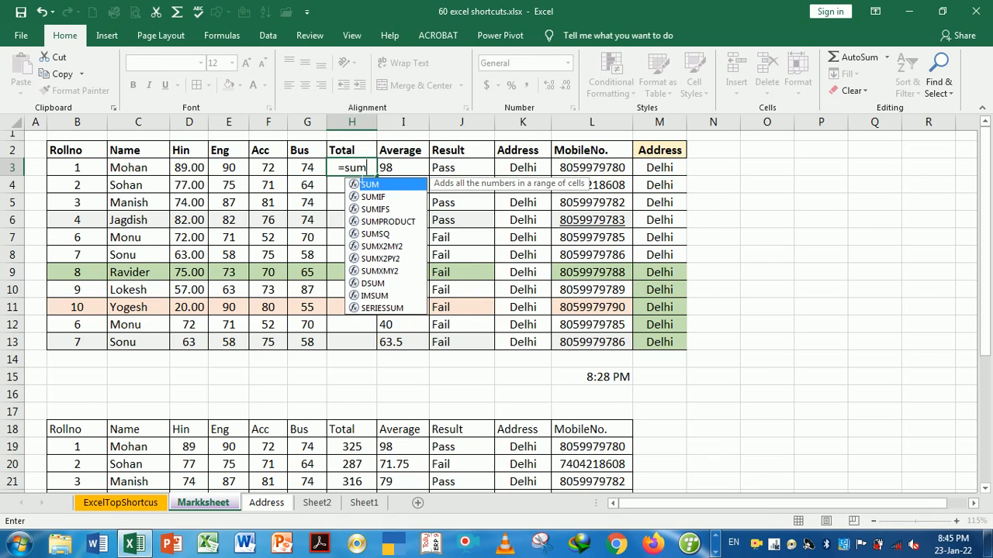
pyautogui.press('Tab')
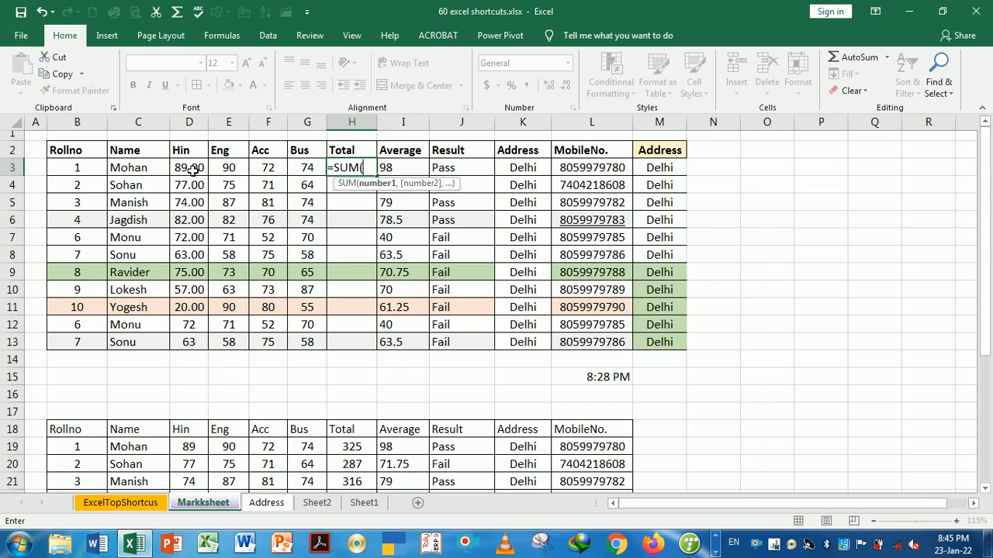
pyautogui.moveTo(193, 169); pyautogui.dragTo(302, 176)
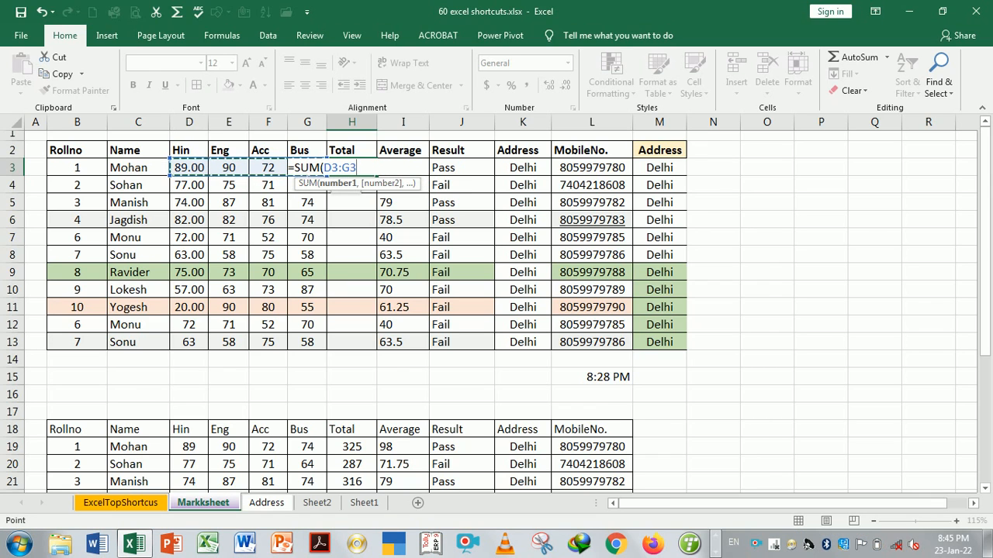
pyautogui.press('Return')
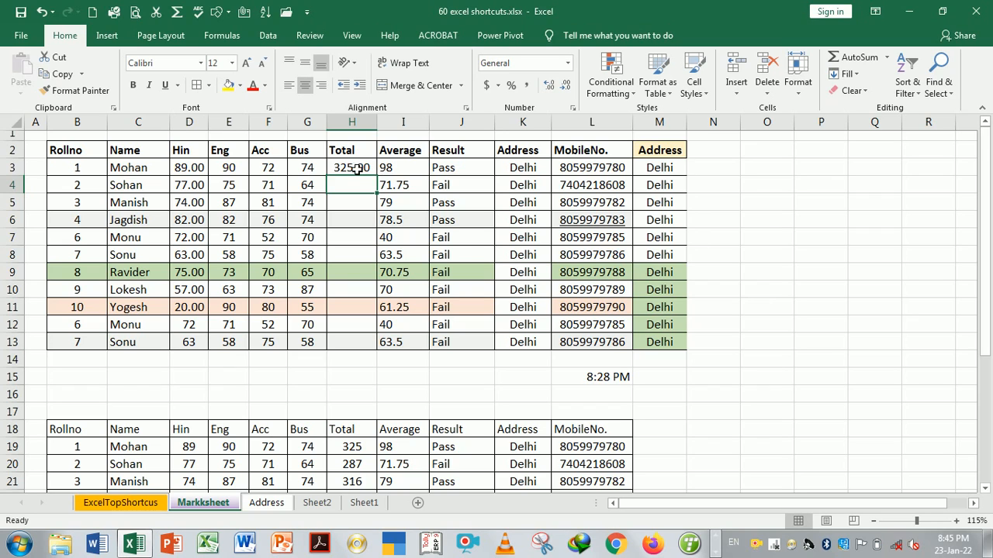
pyautogui.moveTo(356, 170); pyautogui.dragTo(355, 344)
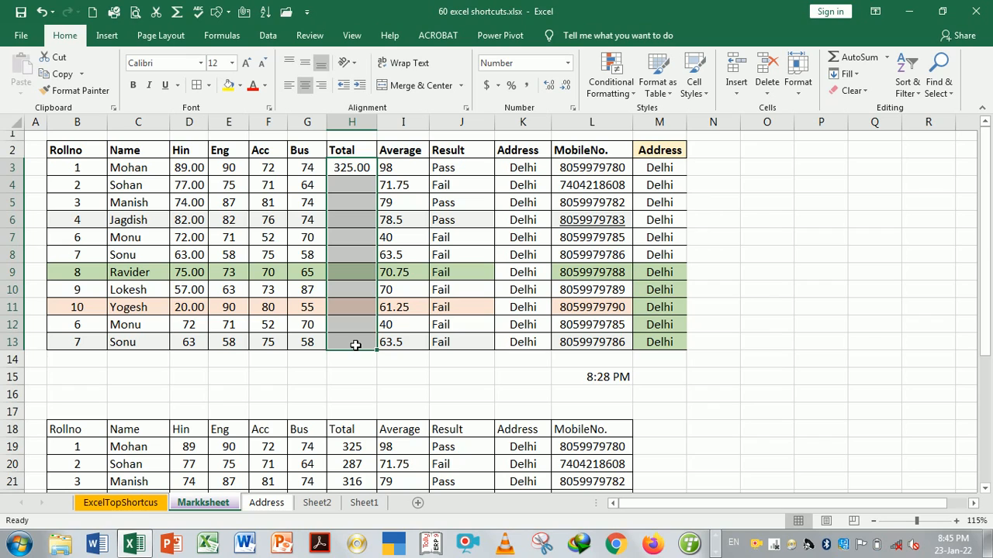
pyautogui.hotkey('ctrl', 'd')
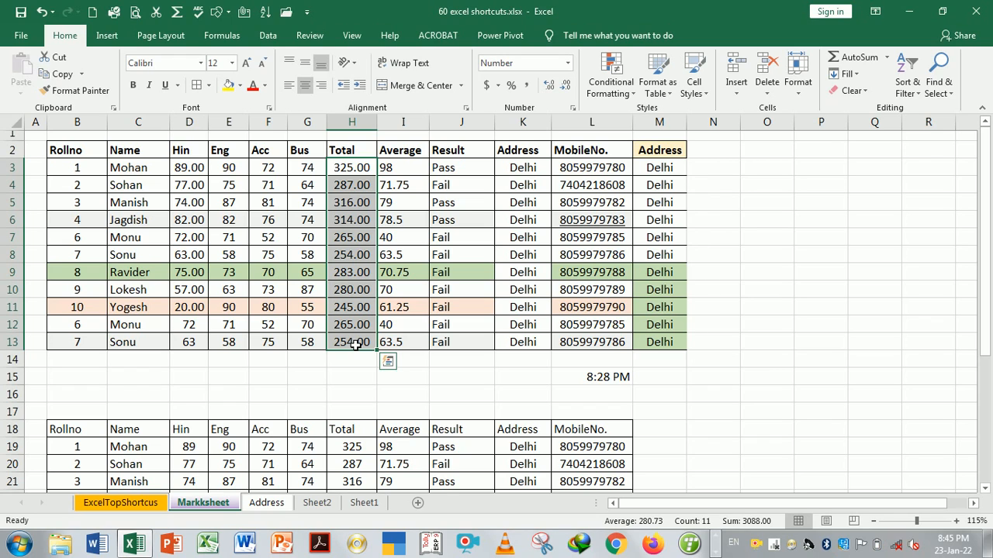
pyautogui.click(530, 172)
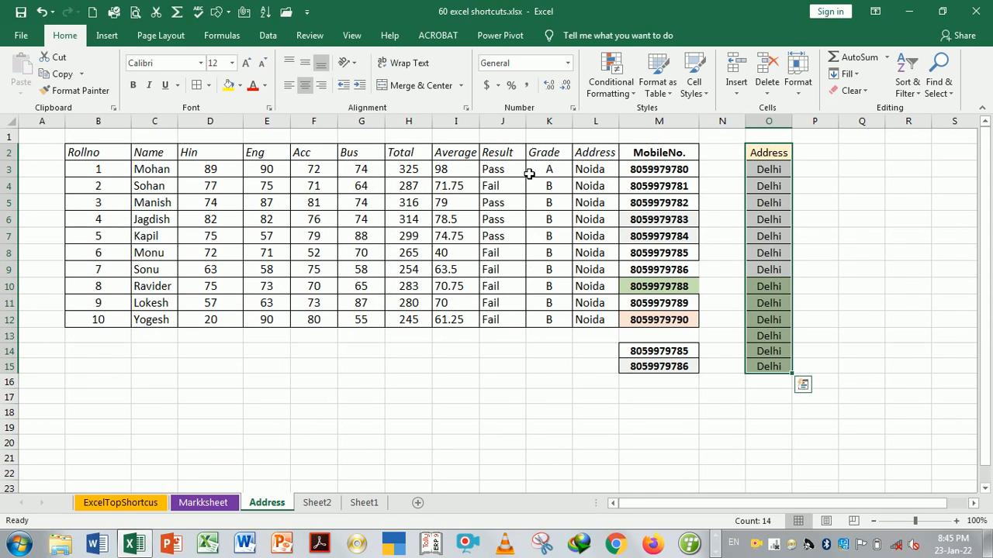
pyautogui.hotkey('ctrl', 'pageup')
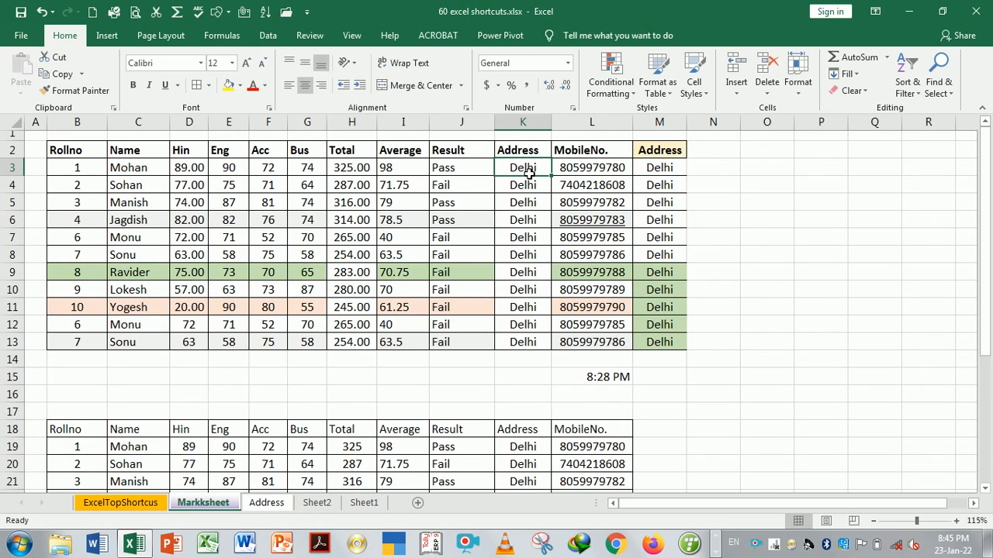
pyautogui.hotkey('ctrl', 'pageup')
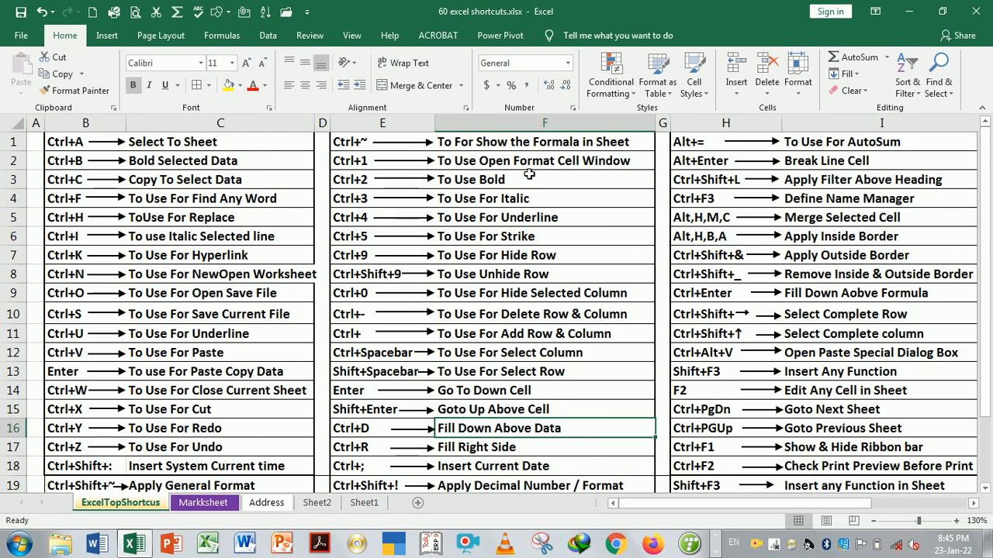
pyautogui.click(491, 455)
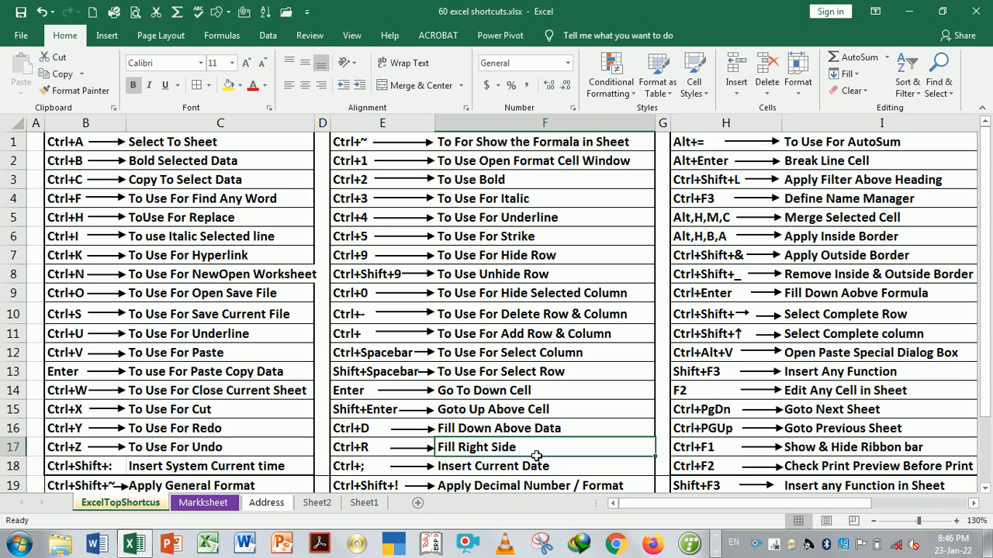
pyautogui.hotkey('ctrl', 'pagedown')
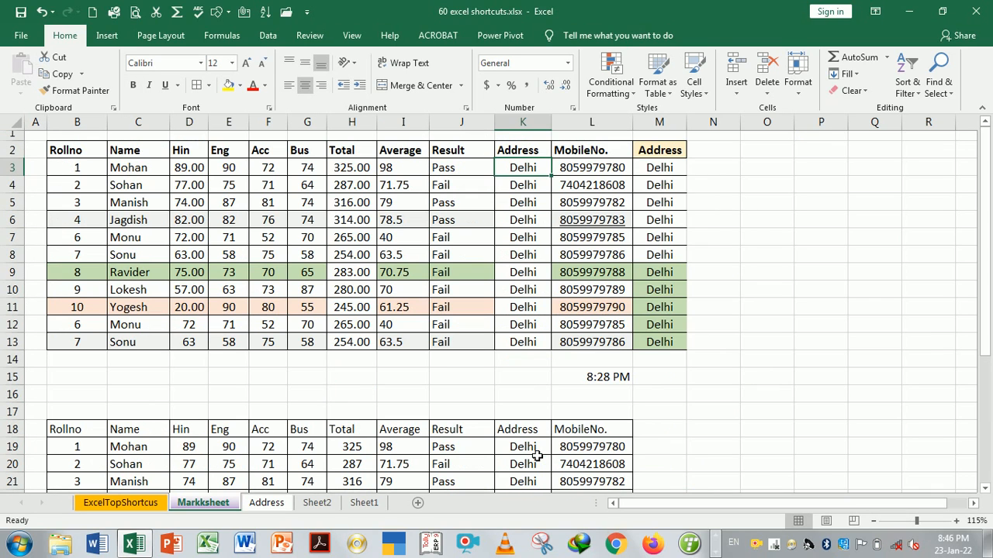
# Fill the Address column M2:M13 right into columns N and O with Ctrl+R
pyautogui.click(668, 159)
pyautogui.moveTo(668, 158); pyautogui.dragTo(785, 356)
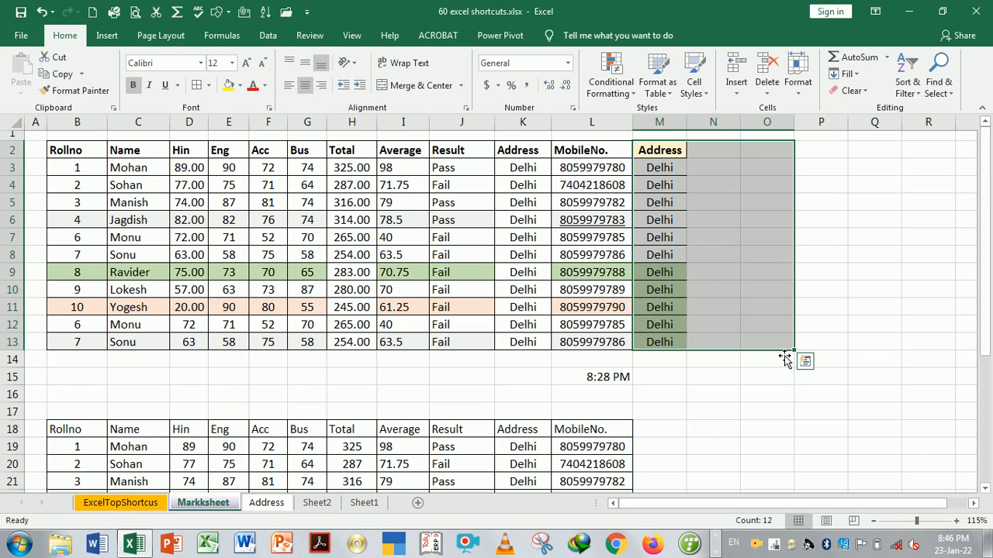
pyautogui.hotkey('ctrl', 'r')
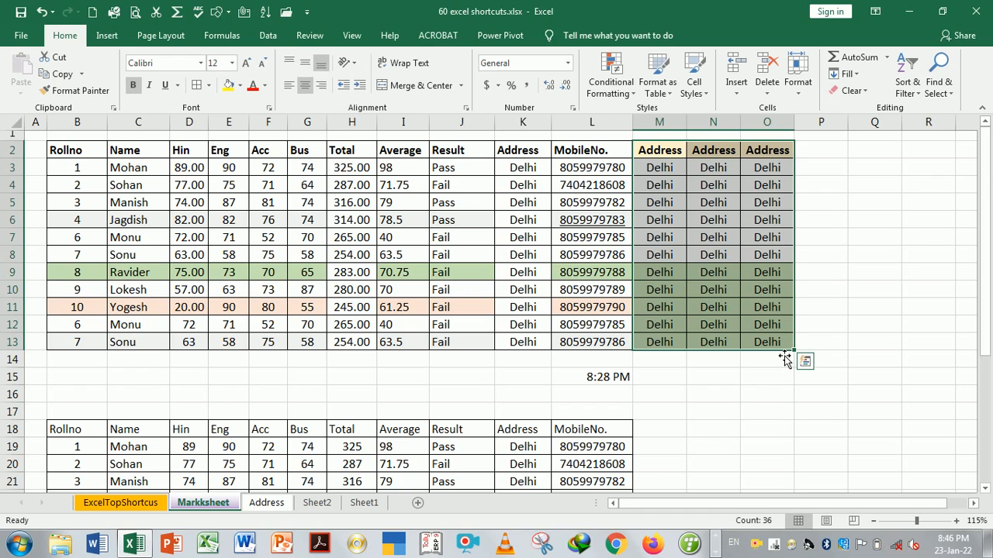
# Undo the fill of N2:O13 and switch to the ExcelTopShortcus sheet
pyautogui.click(762, 394)
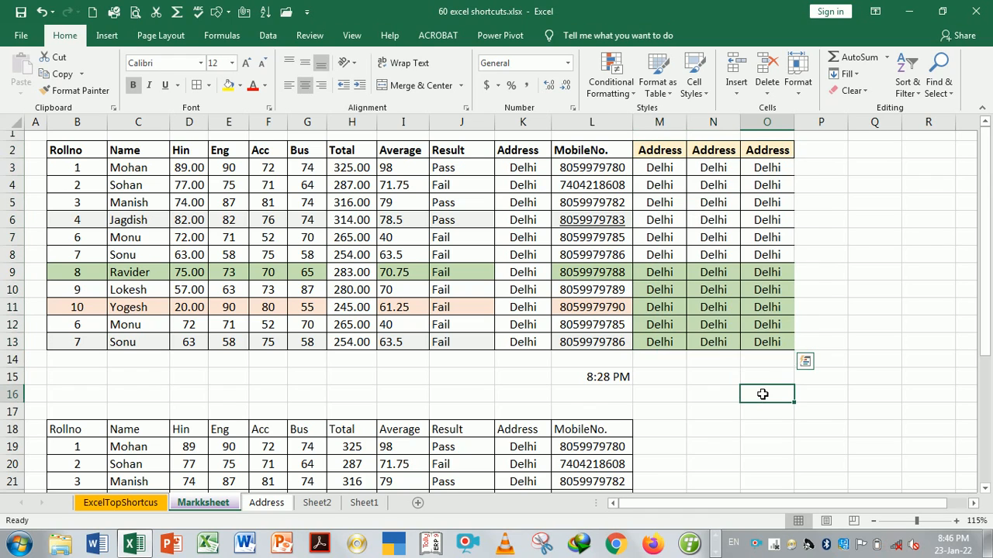
pyautogui.hotkey('ctrl', 'z')
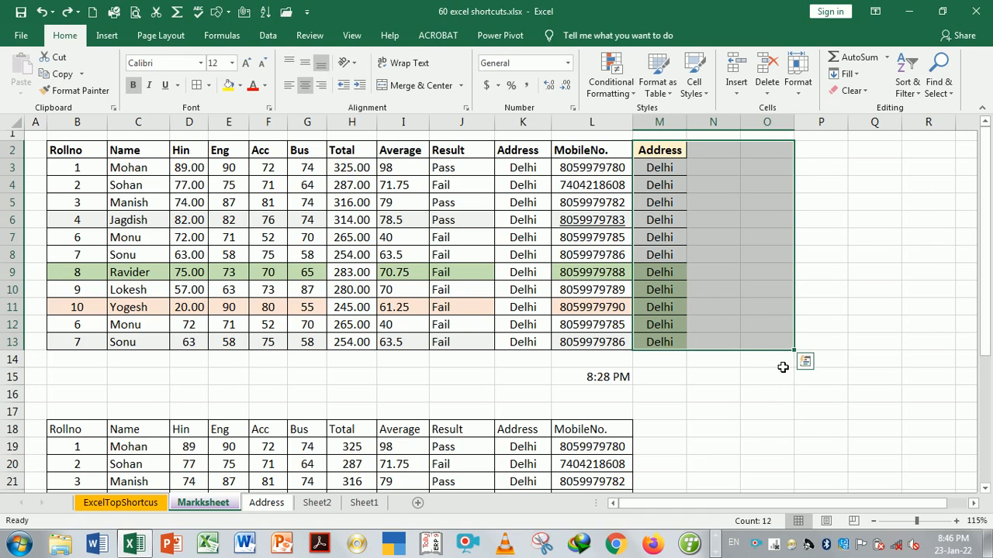
pyautogui.click(730, 374)
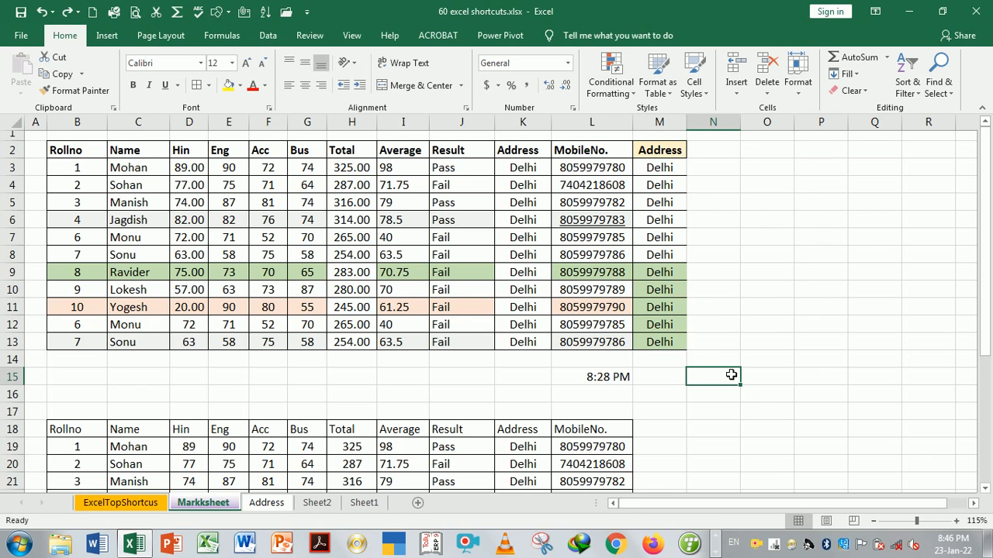
pyautogui.hotkey('ctrl', 'pageup')
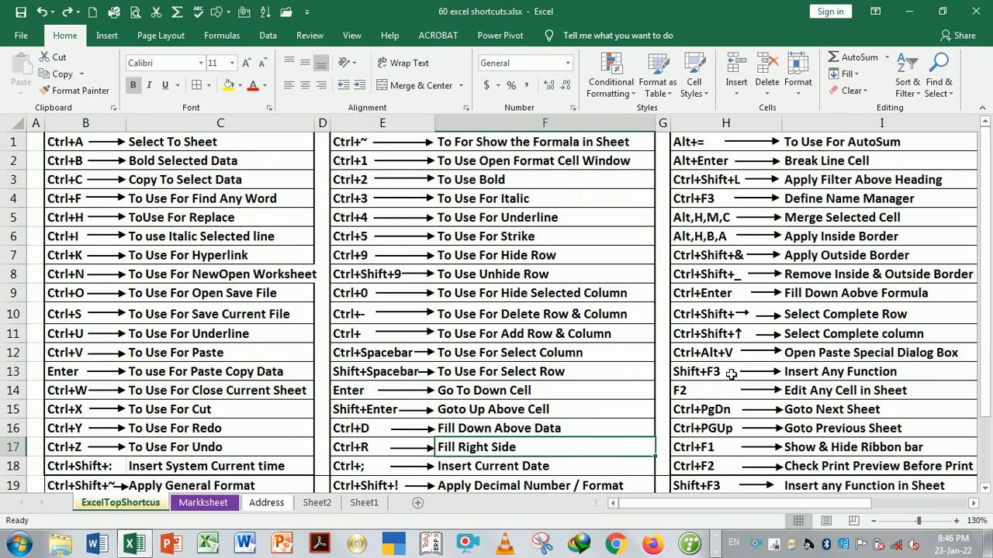
# On Markksheet, insert today's date 23-01-22 into cell N4 with Ctrl+;
pyautogui.press('Down')
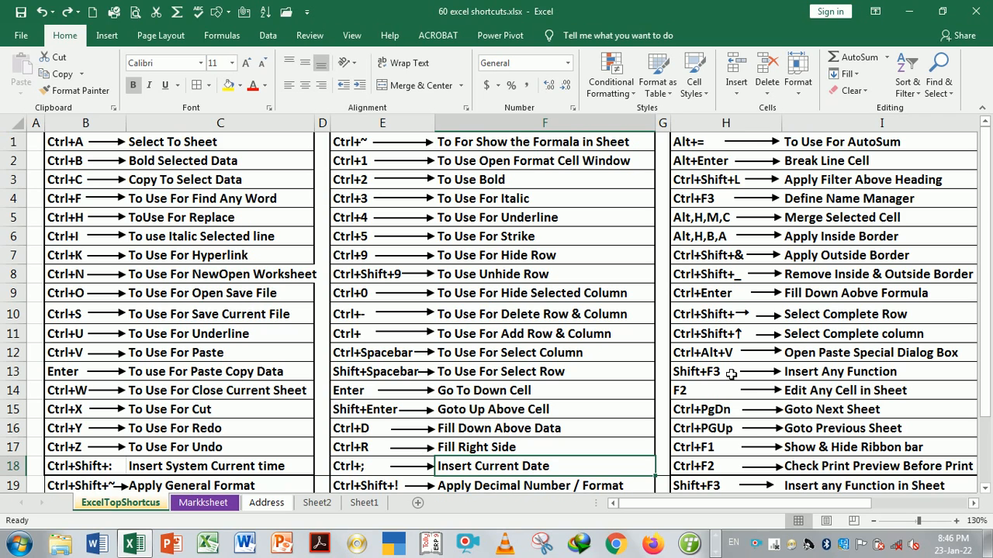
pyautogui.hotkey('ctrl', 'pagedown')
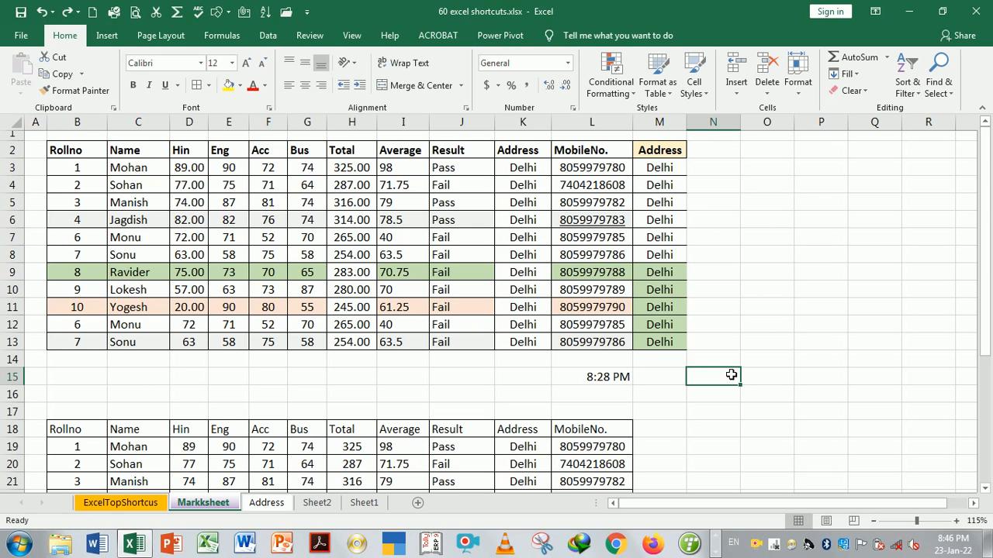
pyautogui.click(761, 366)
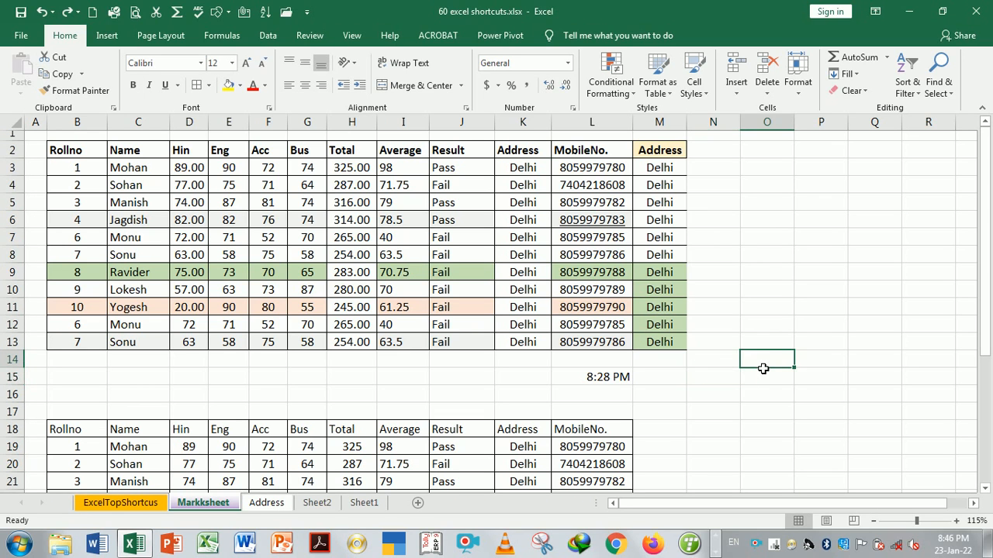
pyautogui.click(721, 191)
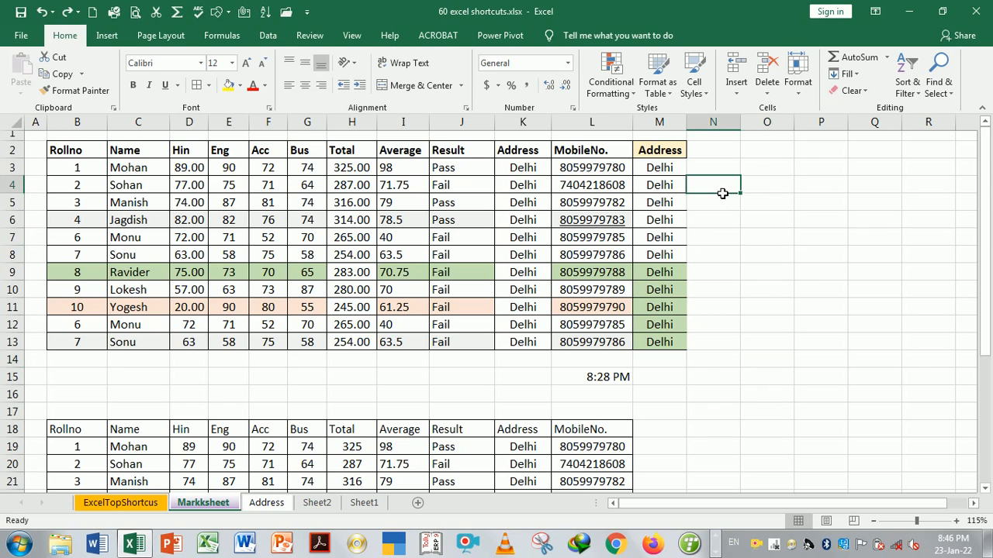
pyautogui.hotkey('ctrl', ';')
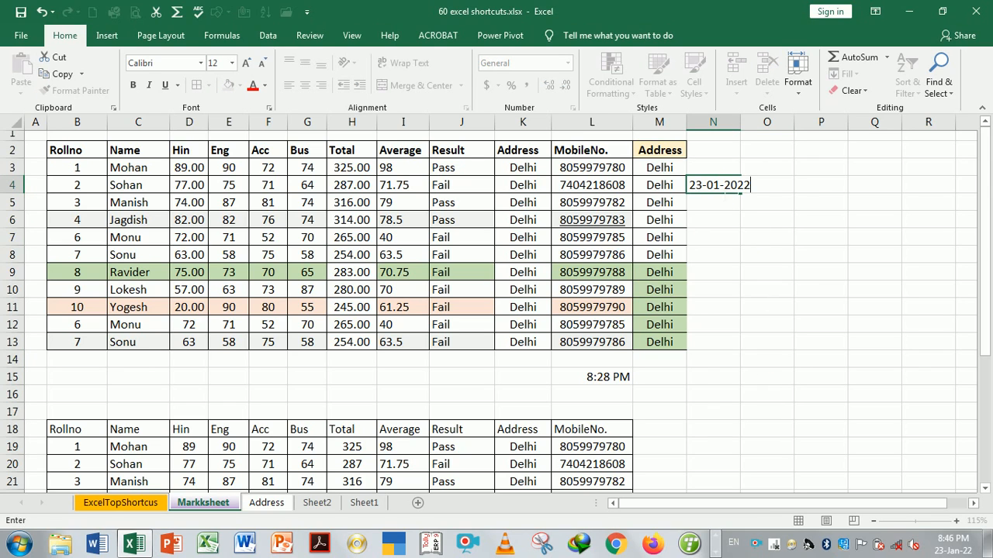
pyautogui.press('Return')
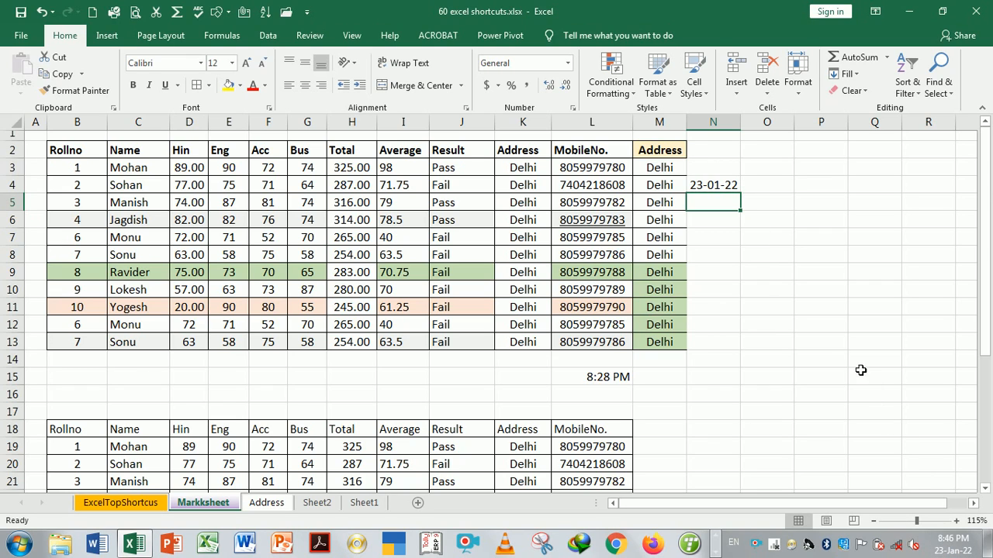
# Insert today's date into N6 as well, then return to the ExcelTopShortcus sheet
pyautogui.click(714, 186)
pyautogui.press('Down')
pyautogui.click(729, 190)
pyautogui.click(733, 226)
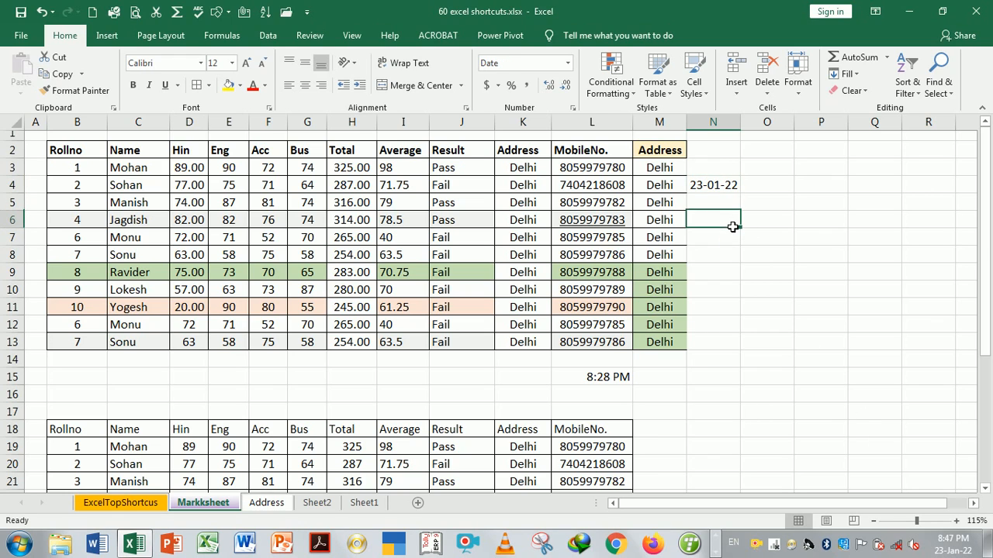
pyautogui.hotkey('ctrl', ';')
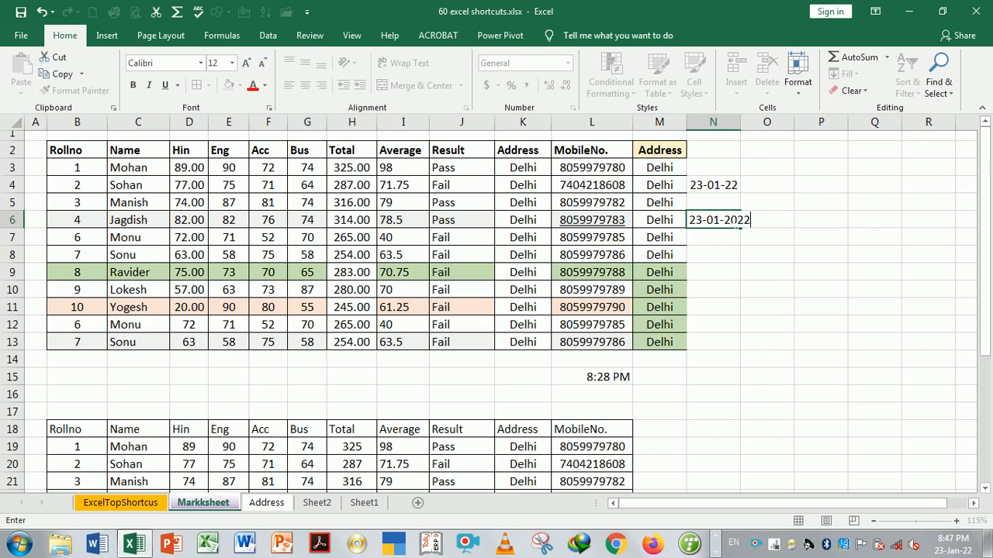
pyautogui.press('Return')
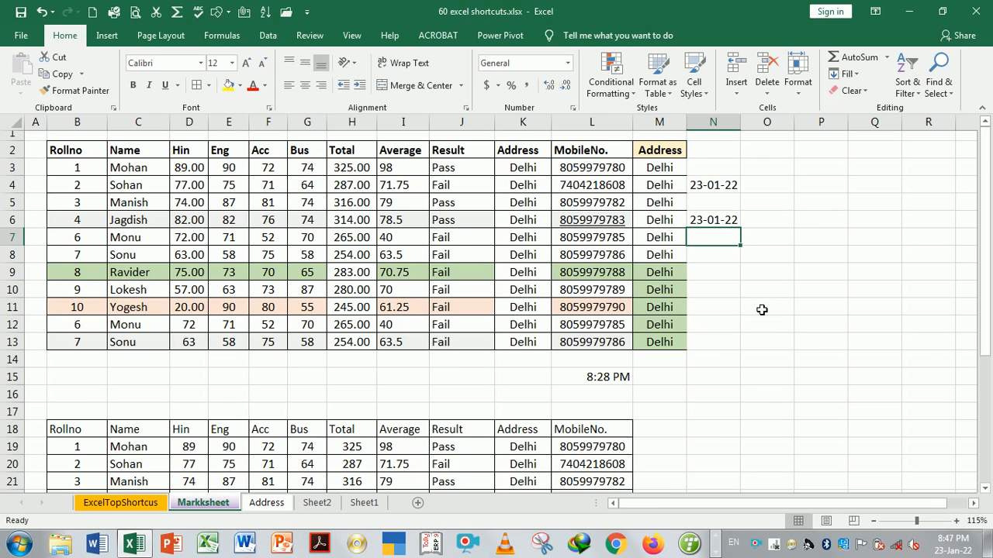
pyautogui.hotkey('ctrl', 'pagedown')
pyautogui.hotkey('ctrl', 'pageup')
pyautogui.hotkey('ctrl', 'pageup')
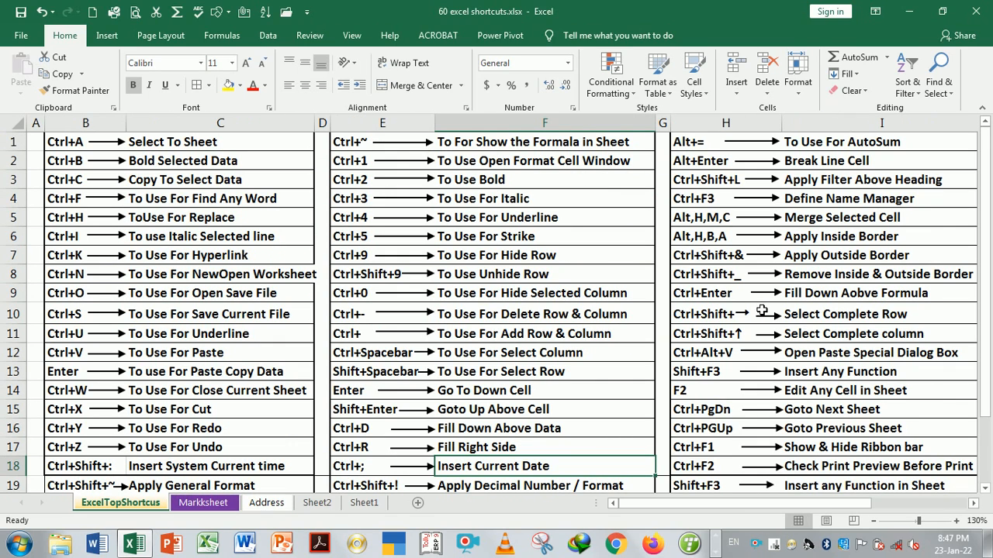
# Browse the shortcut list, ending at the first shortcut in column H
pyautogui.press('Down')
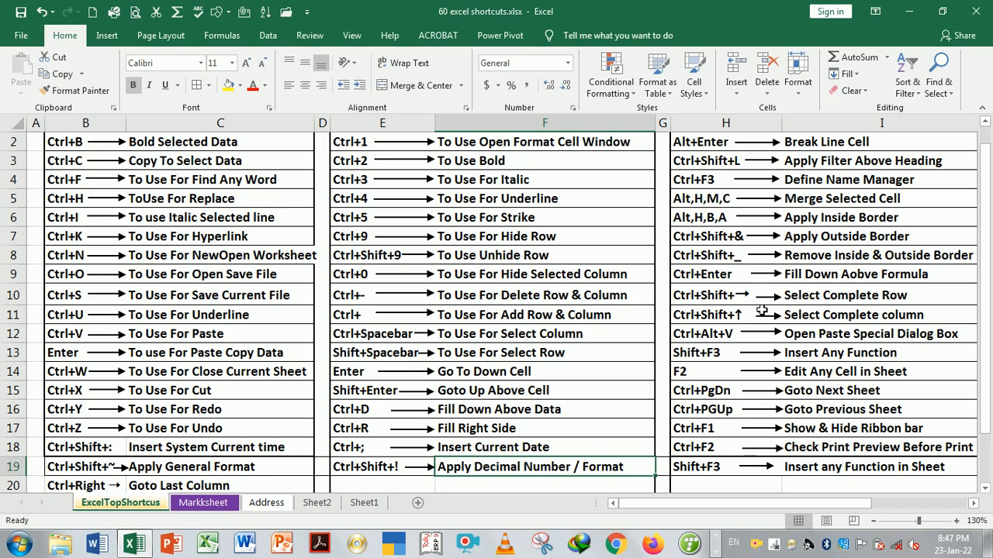
pyautogui.press('Up')
pyautogui.hotkey('ctrl', 'Up')
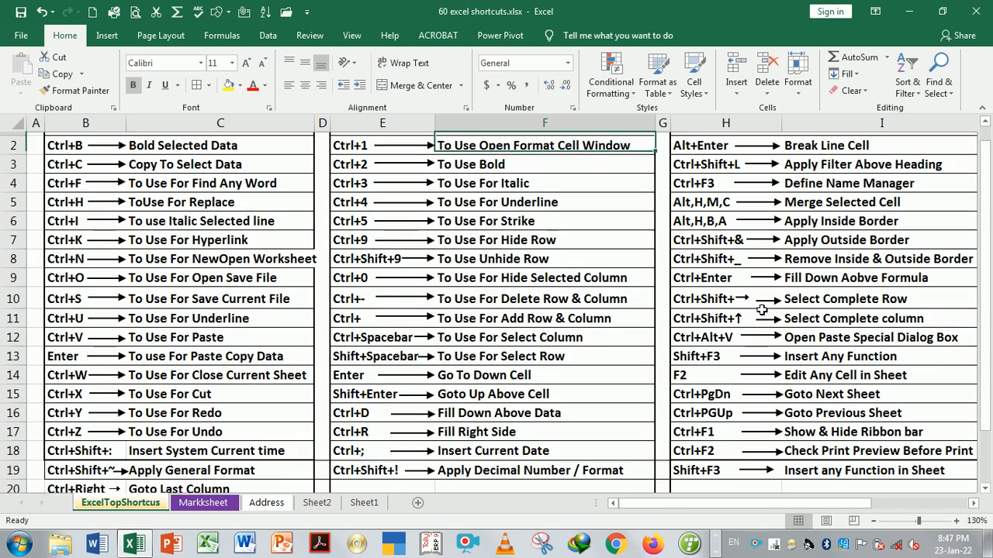
pyautogui.press('Right')
pyautogui.press('Right')
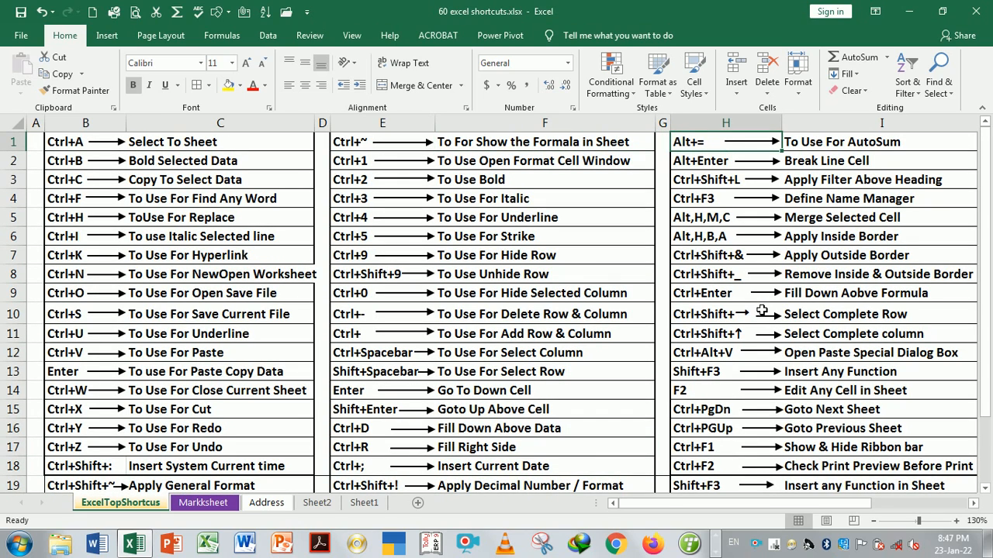
# On Markksheet, give the marks E3:G13 two-decimal Number format, then revert to General
pyautogui.hotkey('ctrl', 'pagedown')
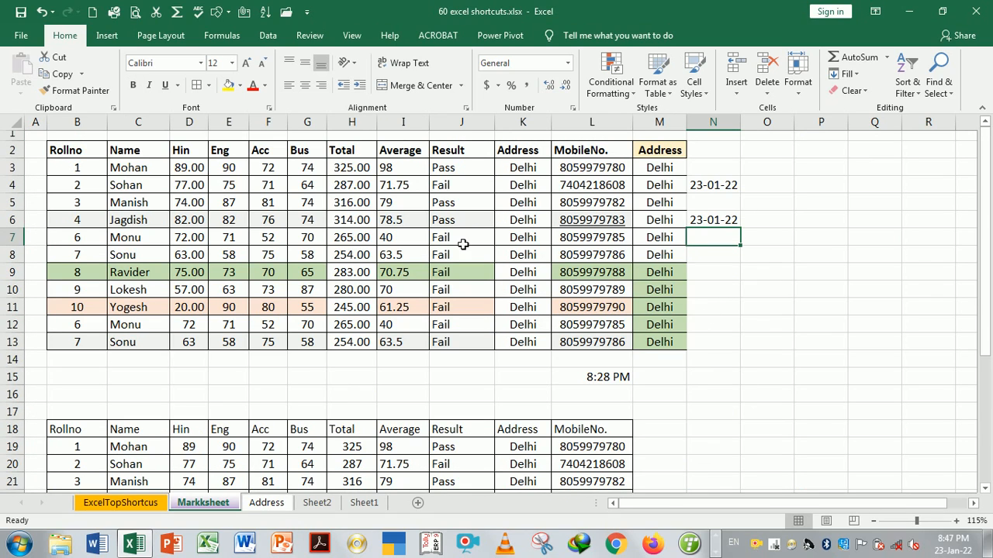
pyautogui.moveTo(232, 168); pyautogui.dragTo(313, 342)
pyautogui.hotkey('ctrl', 'shift', '1')
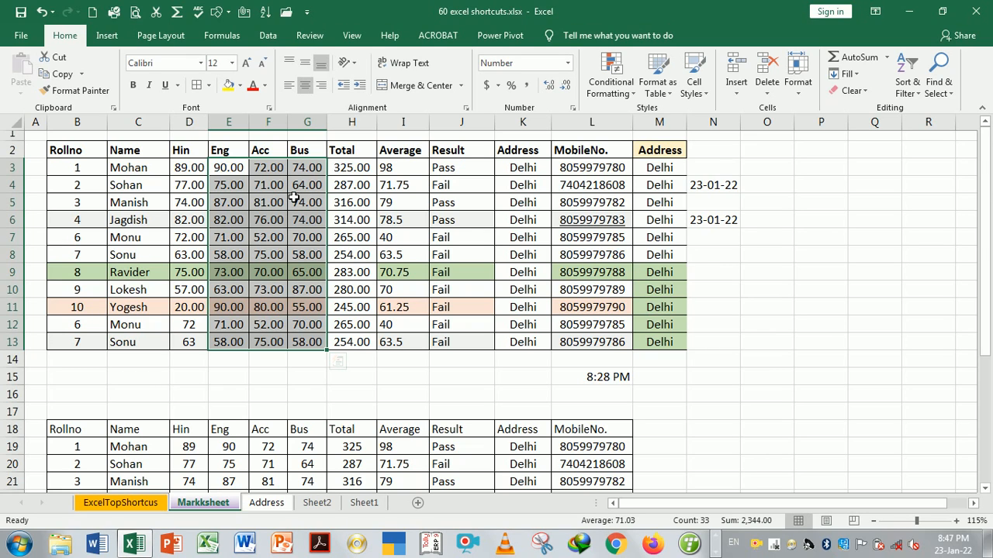
pyautogui.hotkey('ctrl', 'shift', '~')
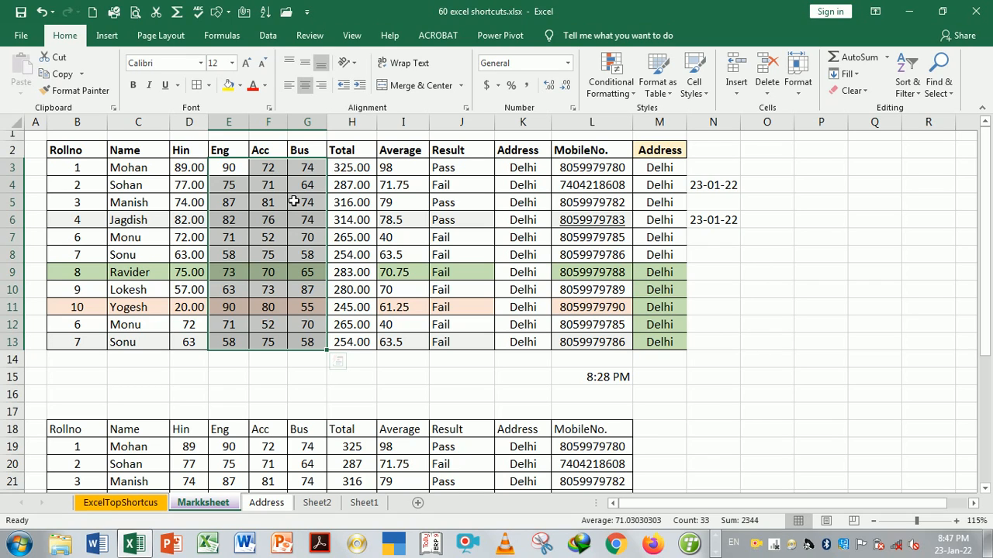
# Reapply two-decimal format to the marks, briefly open Quick Analysis, then revert to General
pyautogui.hotkey('ctrl', 'shift', '1')
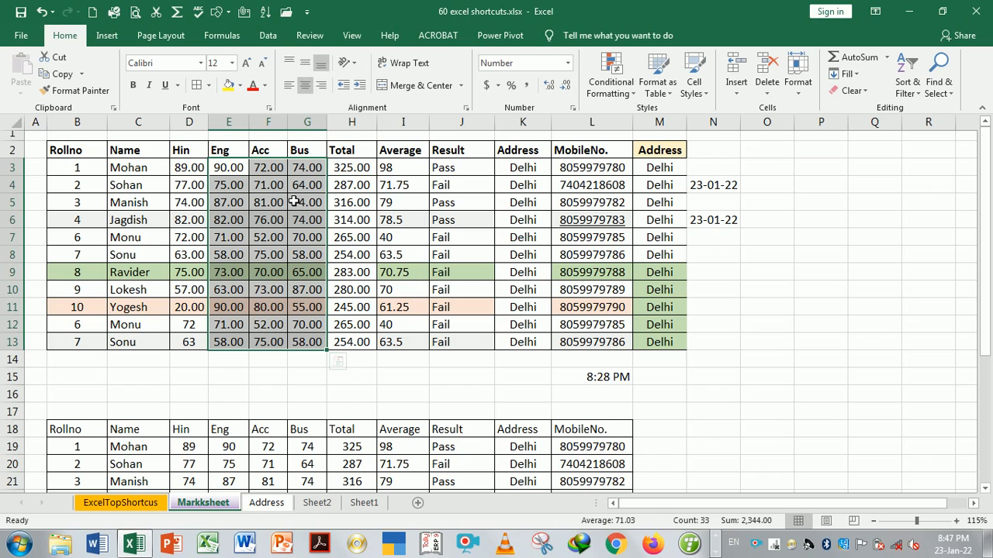
pyautogui.hotkey('ctrl', 'q')
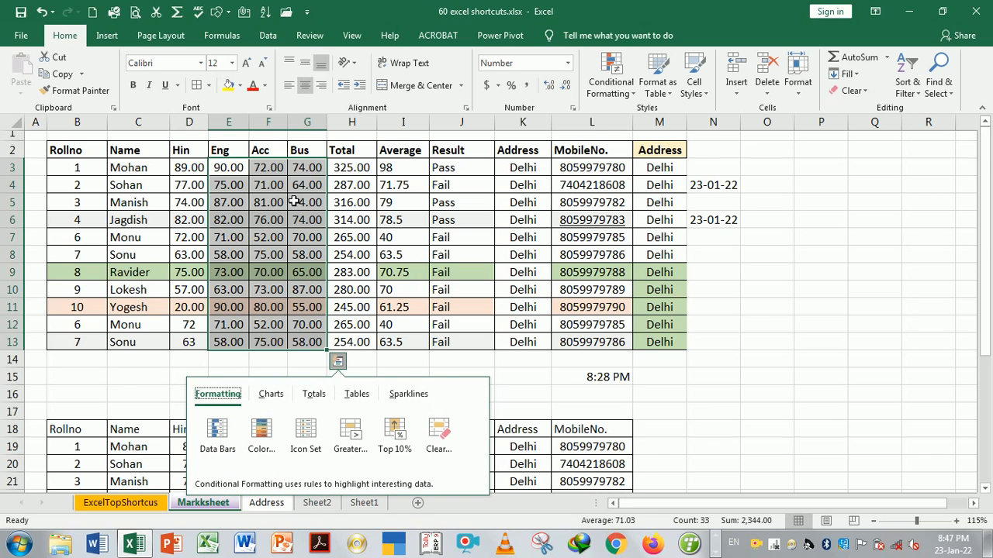
pyautogui.press('Escape')
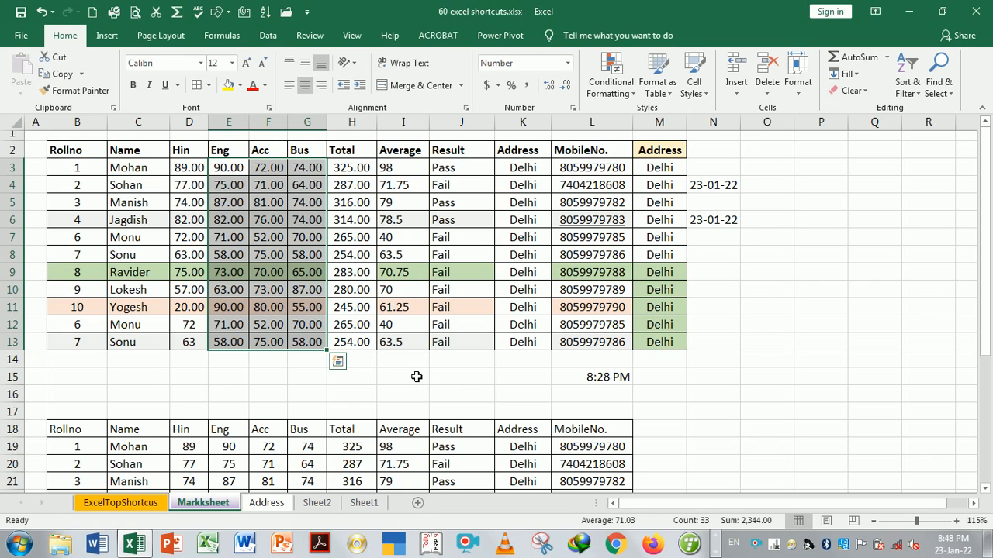
pyautogui.hotkey('ctrl', 'shift', '`')
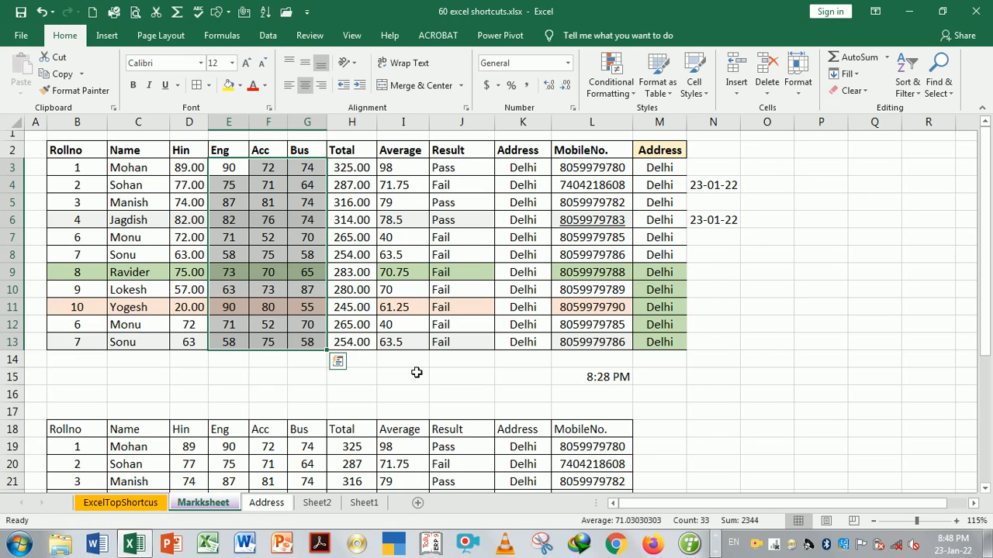
# Raise the marks to two decimals and back down to zero, then return to the AutoSum entry
pyautogui.click(566, 87)
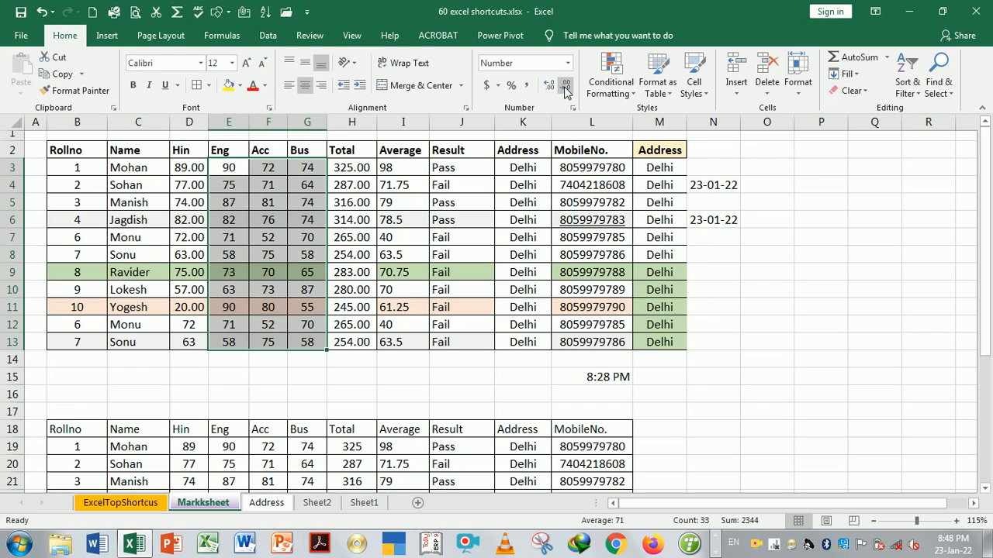
pyautogui.click(548, 87)
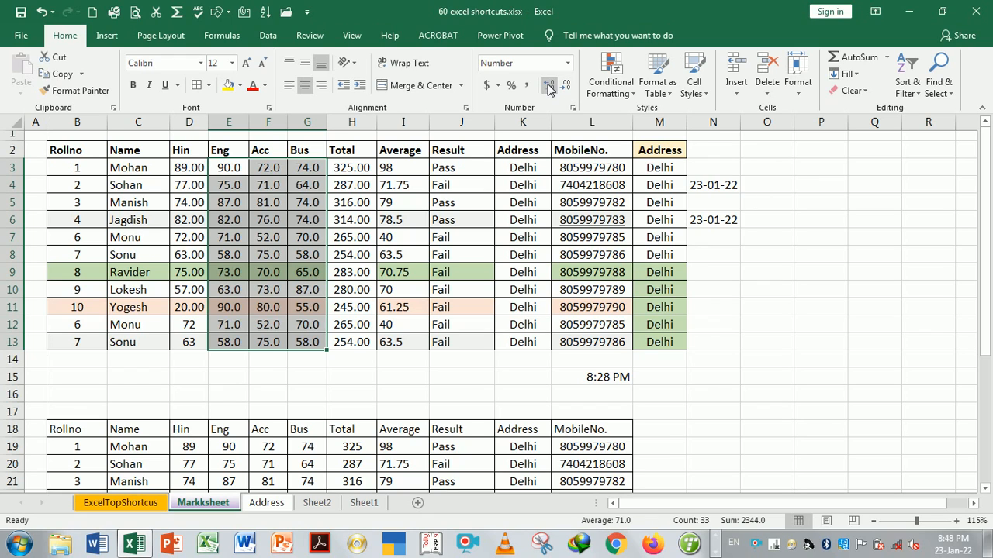
pyautogui.click(549, 86)
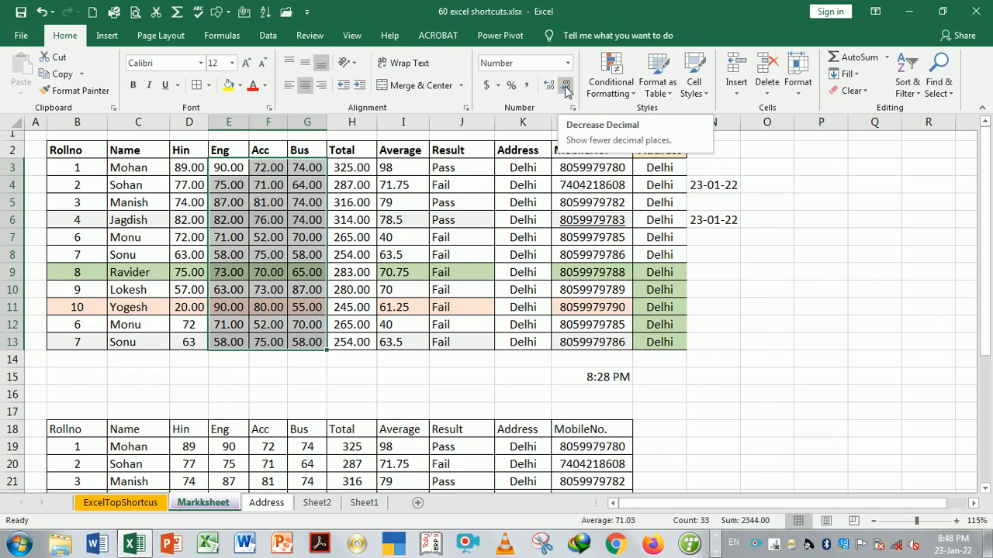
pyautogui.click(566, 87)
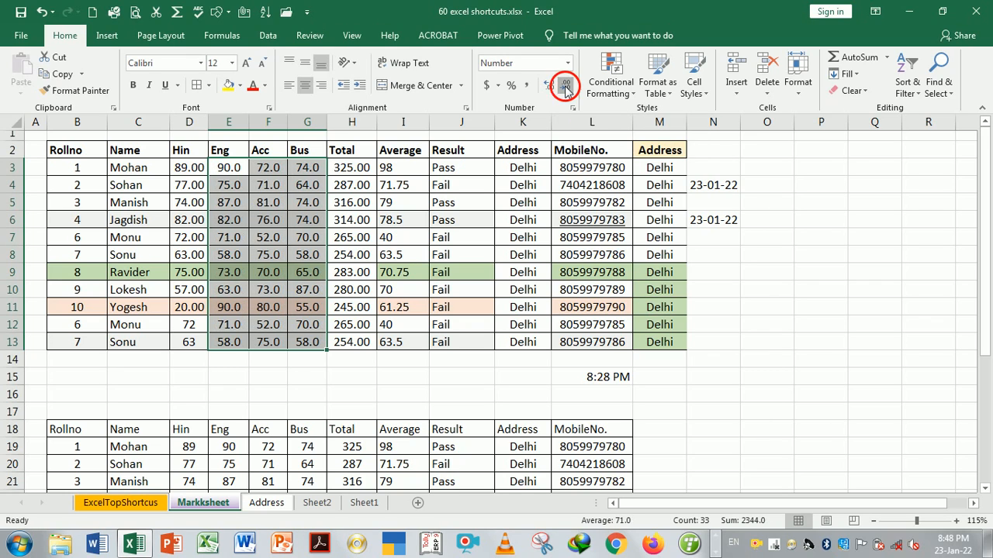
pyautogui.click(566, 87)
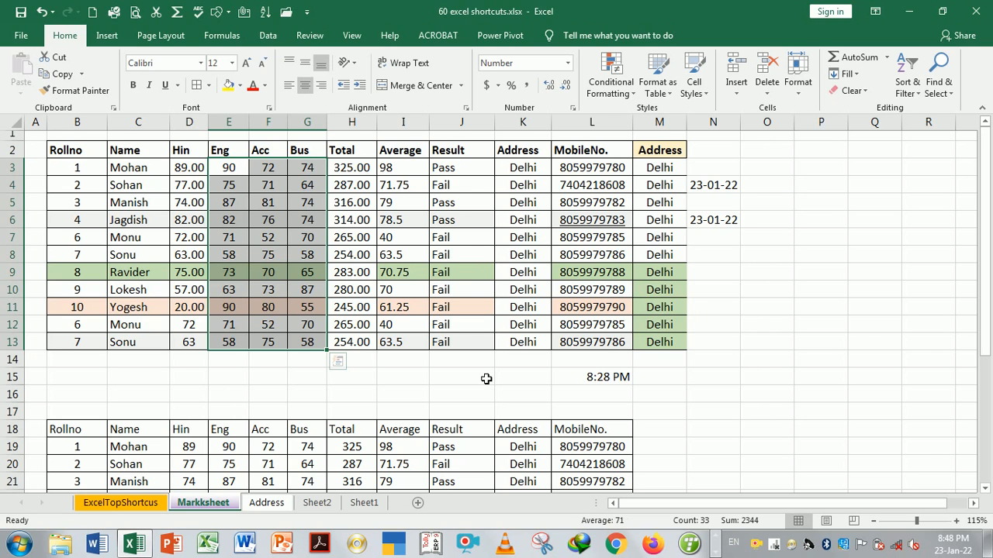
pyautogui.hotkey('ctrl', 'pageup')
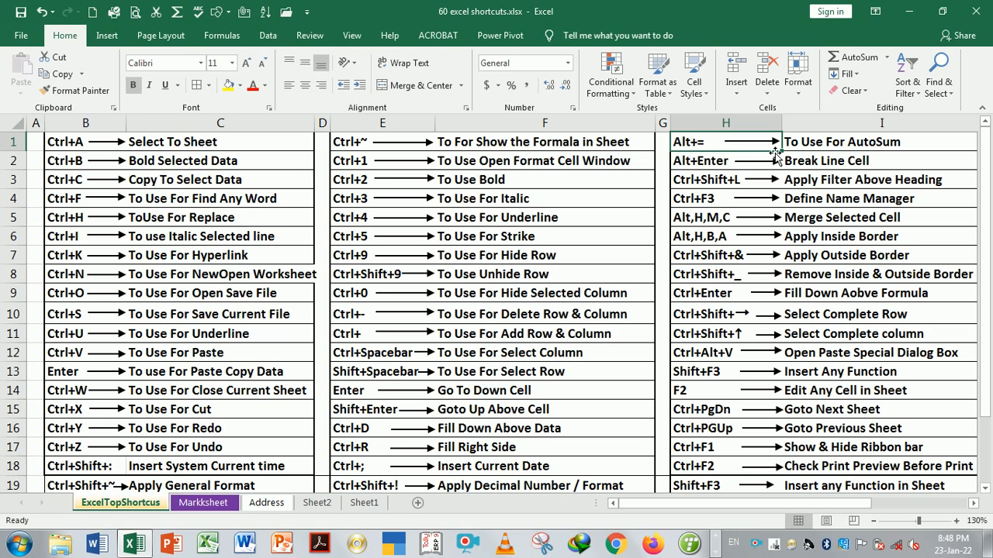
pyautogui.click(828, 146)
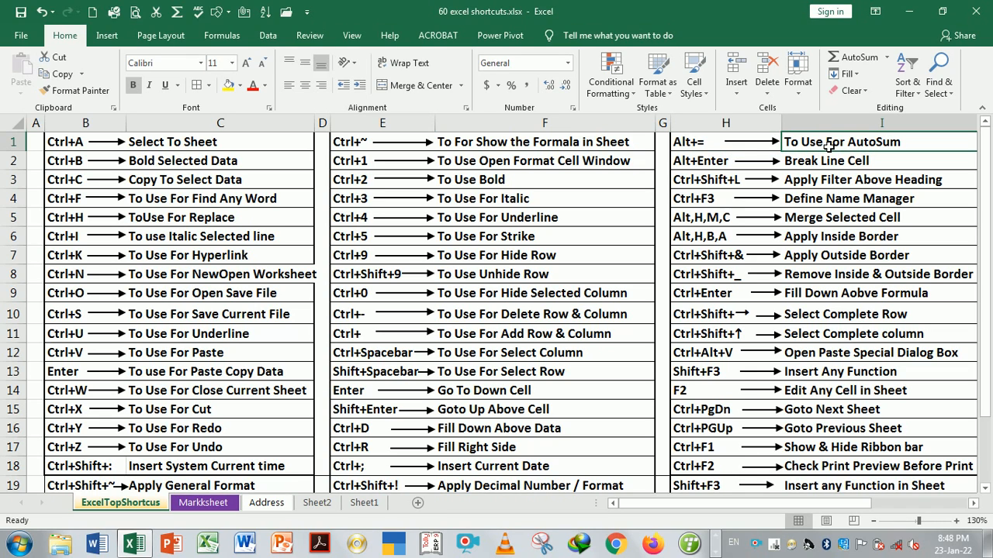
# Delete the row totals in H3:H13 on Markksheet, zoom in slightly, and reselect the empty range
pyautogui.hotkey('ctrl', 'pagedown')
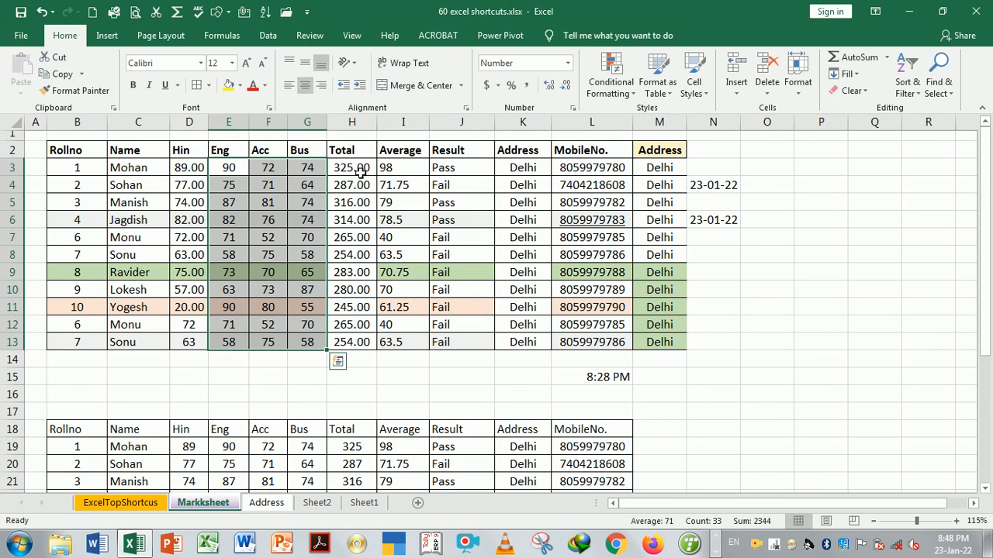
pyautogui.moveTo(361, 172); pyautogui.dragTo(351, 341)
pyautogui.press('Delete')
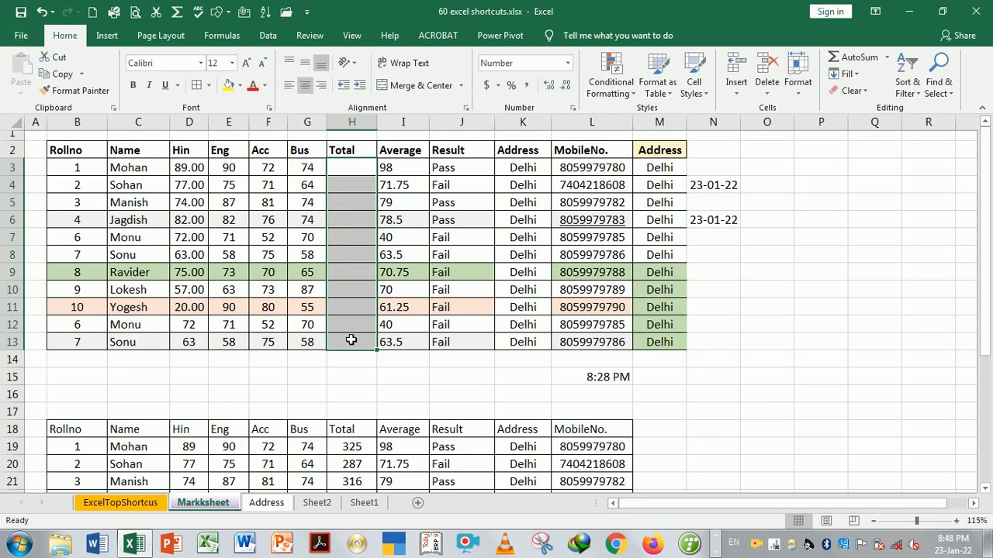
pyautogui.click(351, 342)
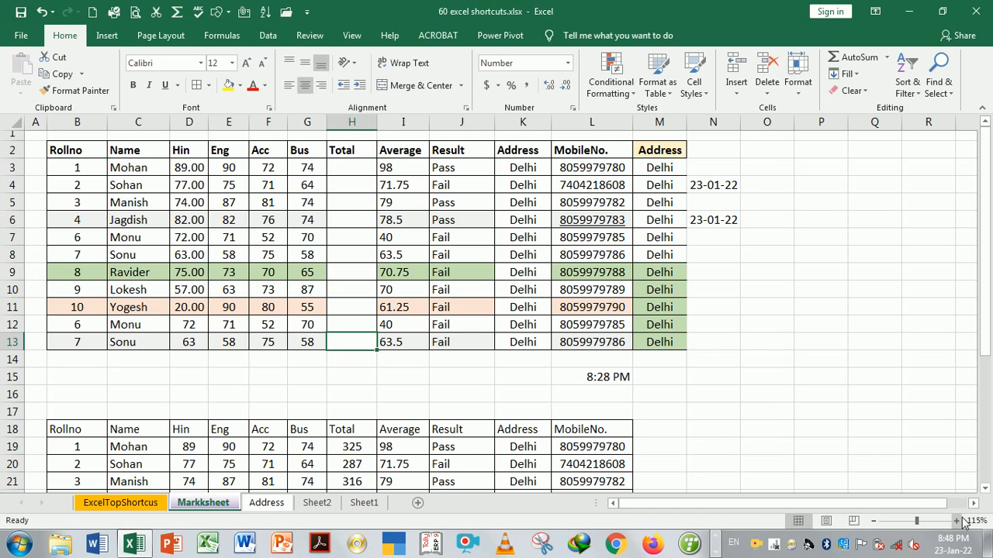
pyautogui.click(957, 521)
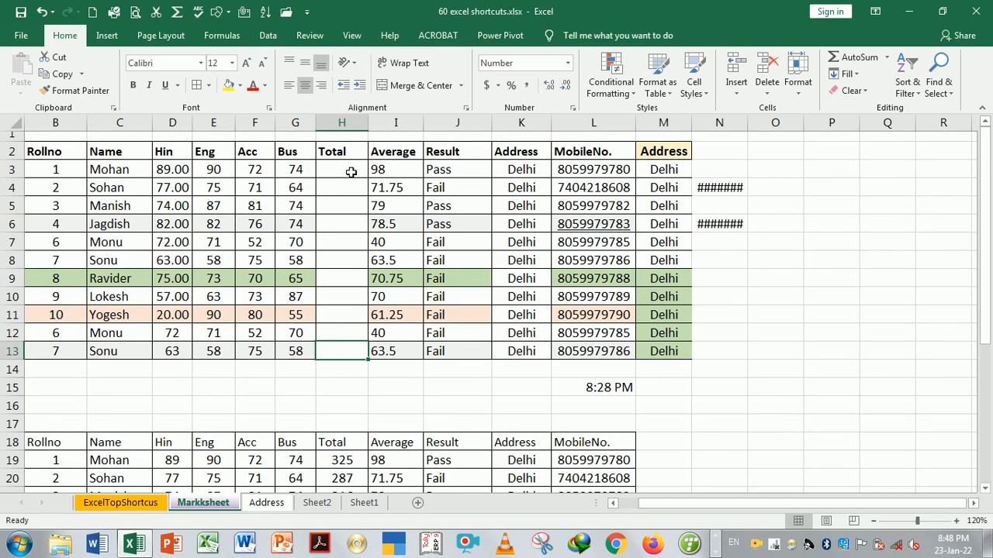
pyautogui.moveTo(351, 172); pyautogui.dragTo(346, 351)
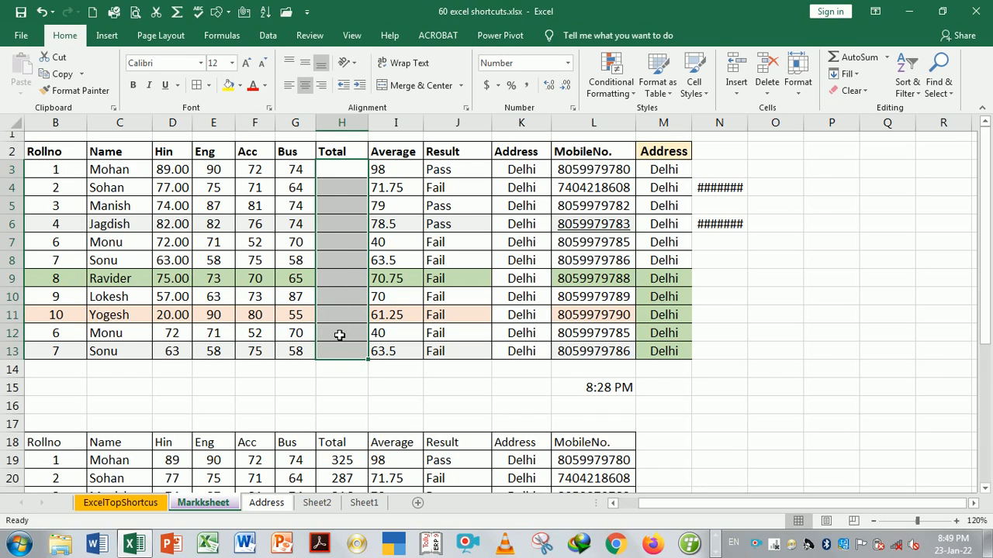
# AutoSum H3:H13 as whole-number row totals (325 to 254), demoing Delete and undo
pyautogui.hotkey('alt', '=')
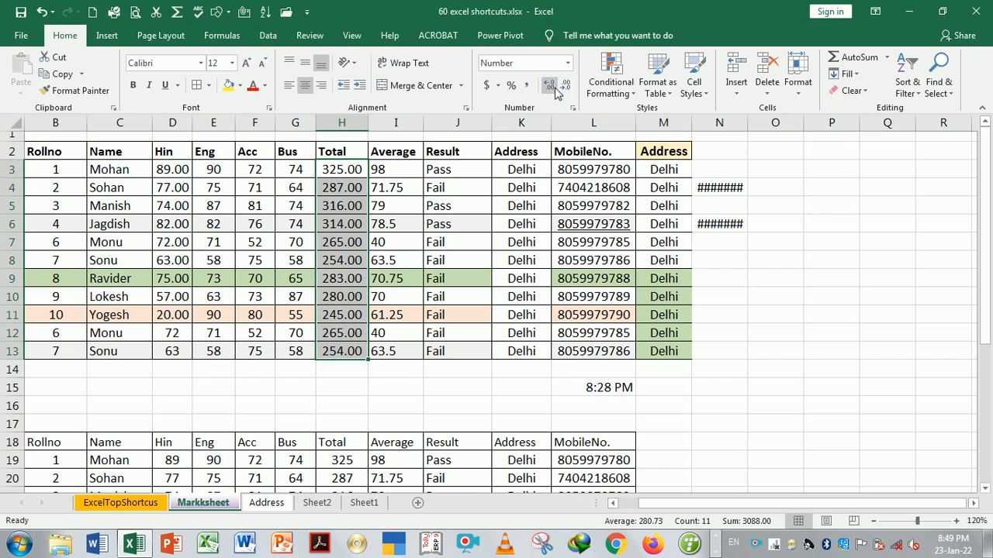
pyautogui.click(565, 90)
pyautogui.click(564, 90)
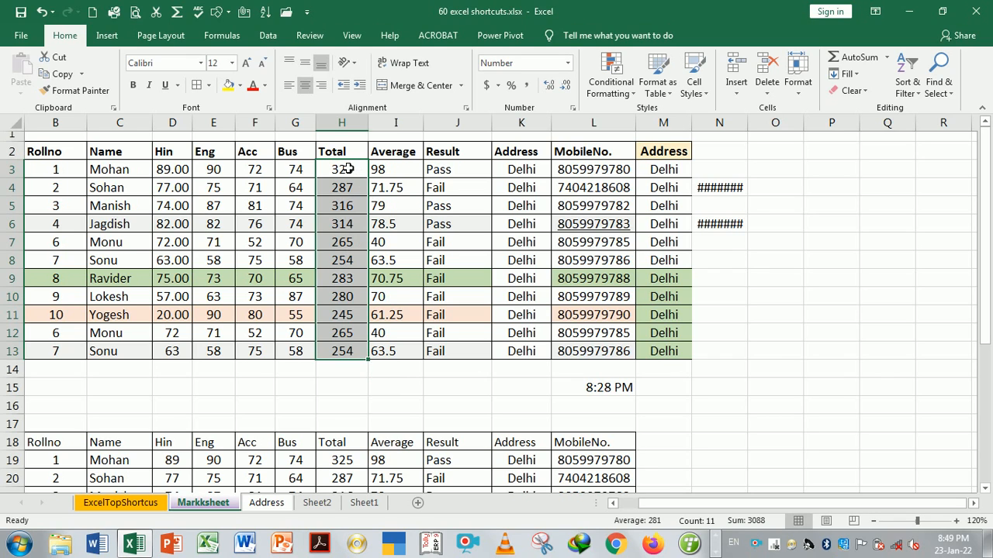
pyautogui.press('Delete')
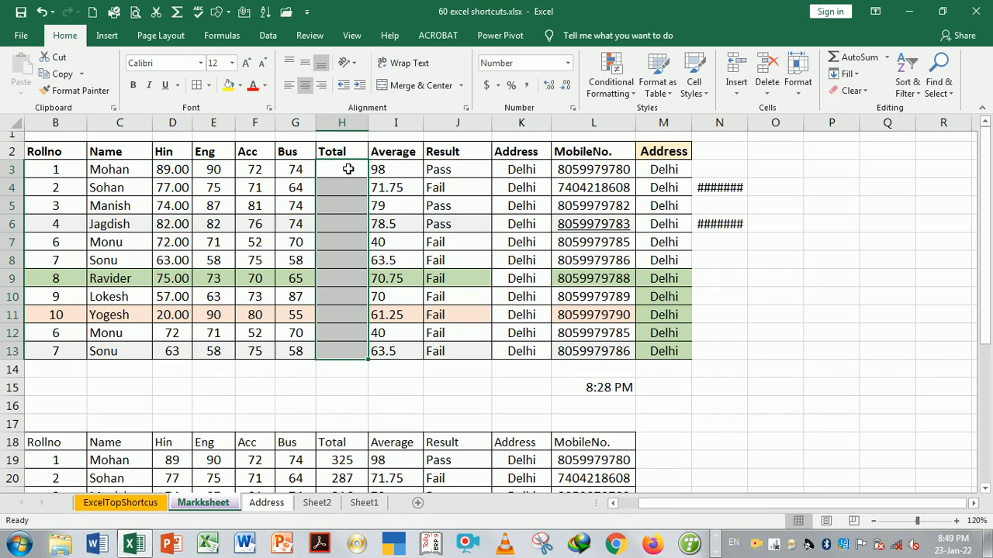
pyautogui.hotkey('ctrl', 'z')
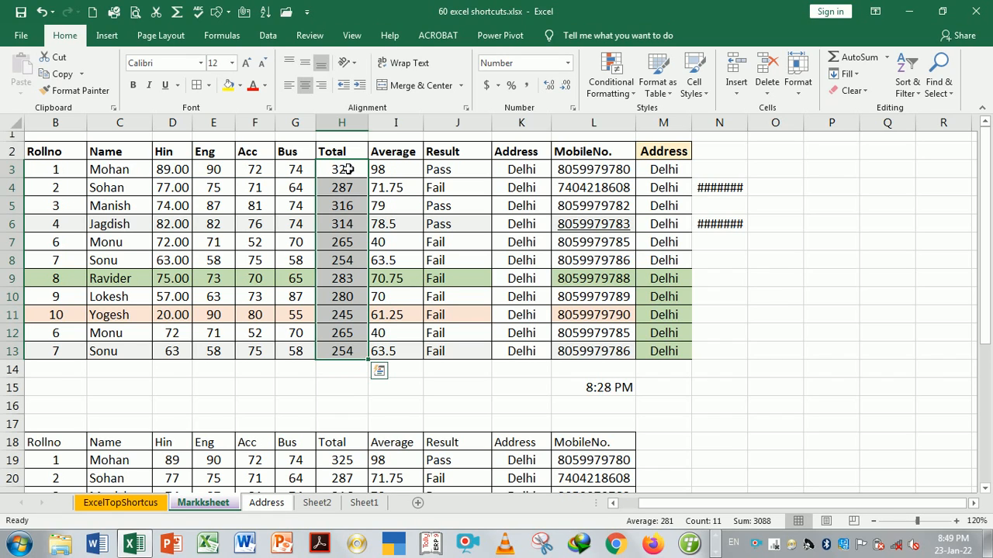
pyautogui.click(181, 376)
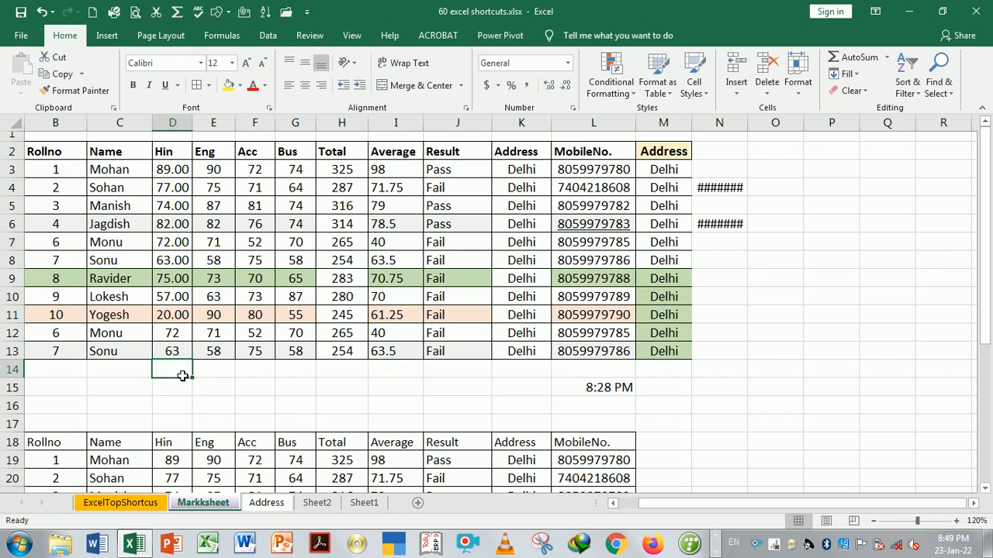
# AutoSum D14:H14 into totals 744, 818, 777, 749 and 3088, widening columns F and G
pyautogui.moveTo(181, 376); pyautogui.dragTo(332, 377)
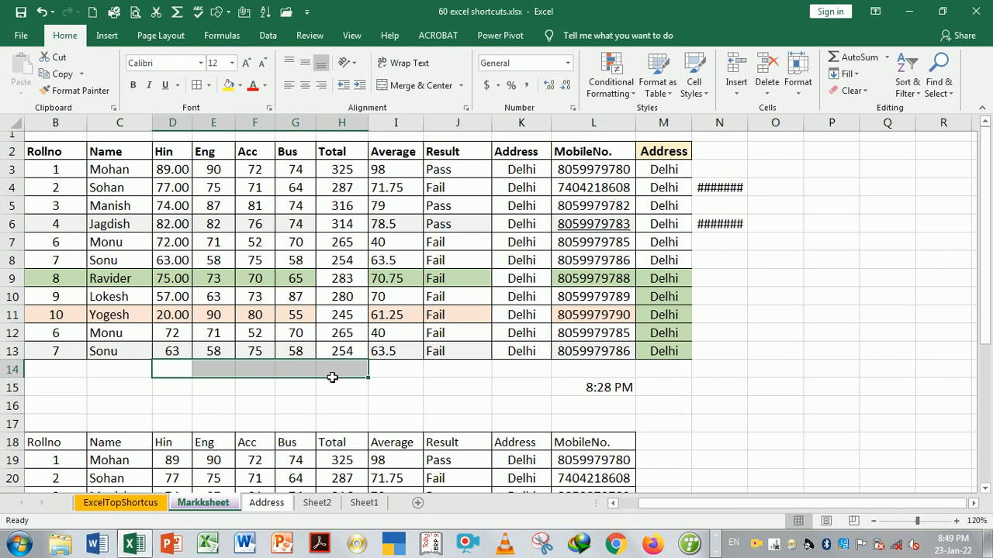
pyautogui.moveTo(172, 372); pyautogui.dragTo(324, 378)
pyautogui.hotkey('alt', '=')
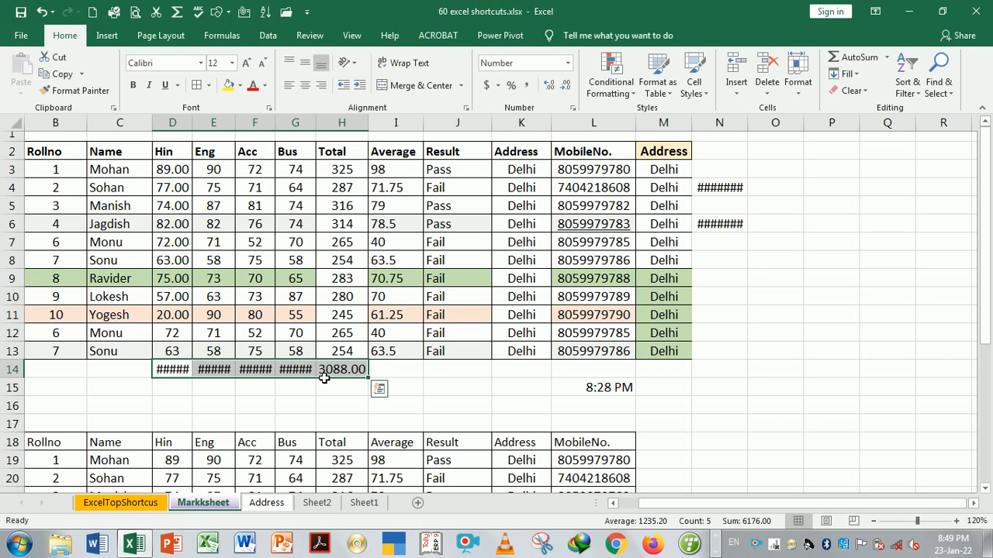
pyautogui.doubleClick(316, 131)
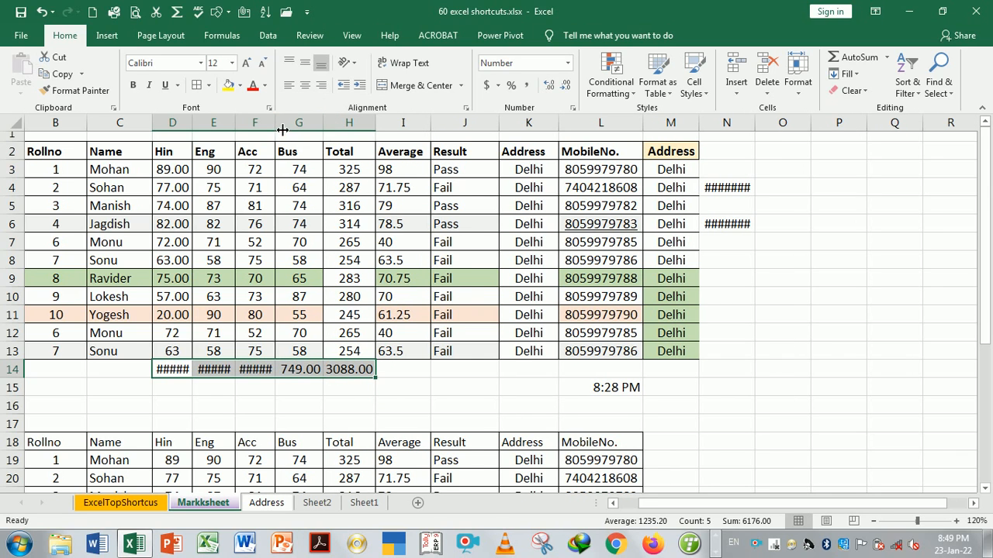
pyautogui.moveTo(282, 129); pyautogui.dragTo(204, 125)
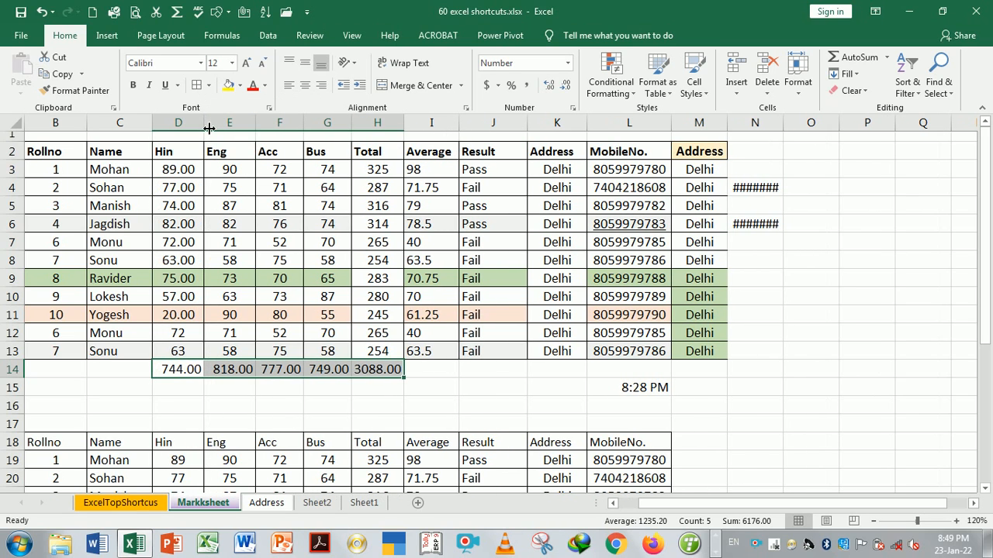
pyautogui.click(444, 384)
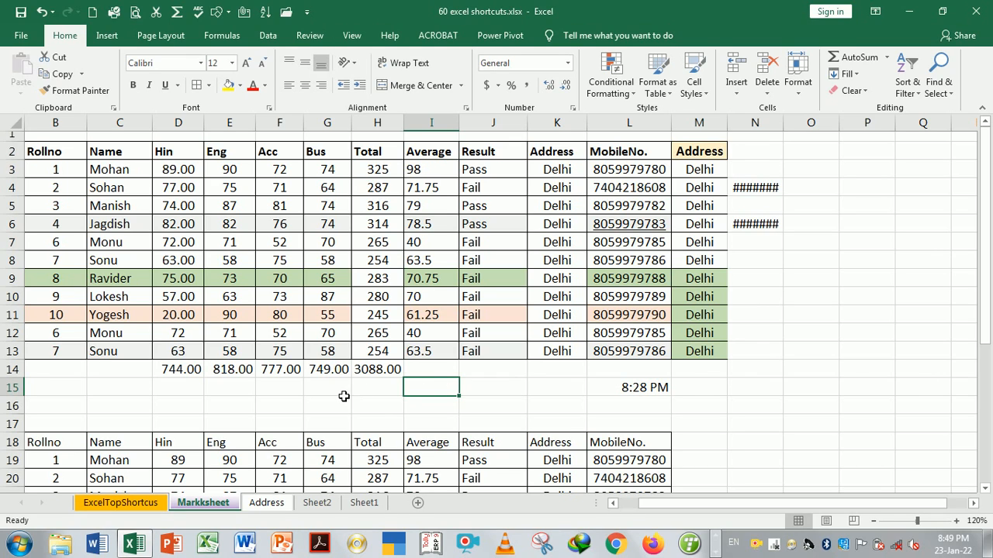
# Clear the row 14 totals, view the Break Line Cell shortcut, and return to Markksheet
pyautogui.moveTo(188, 371); pyautogui.dragTo(389, 374)
pyautogui.press('Delete')
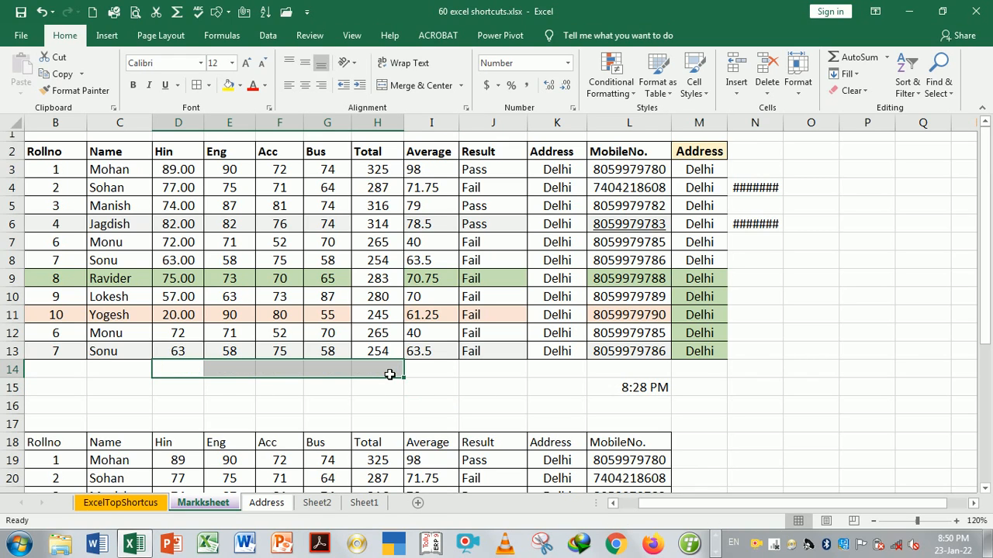
pyautogui.hotkey('ctrl', 'pageup')
pyautogui.hotkey('ctrl', 'pageup')
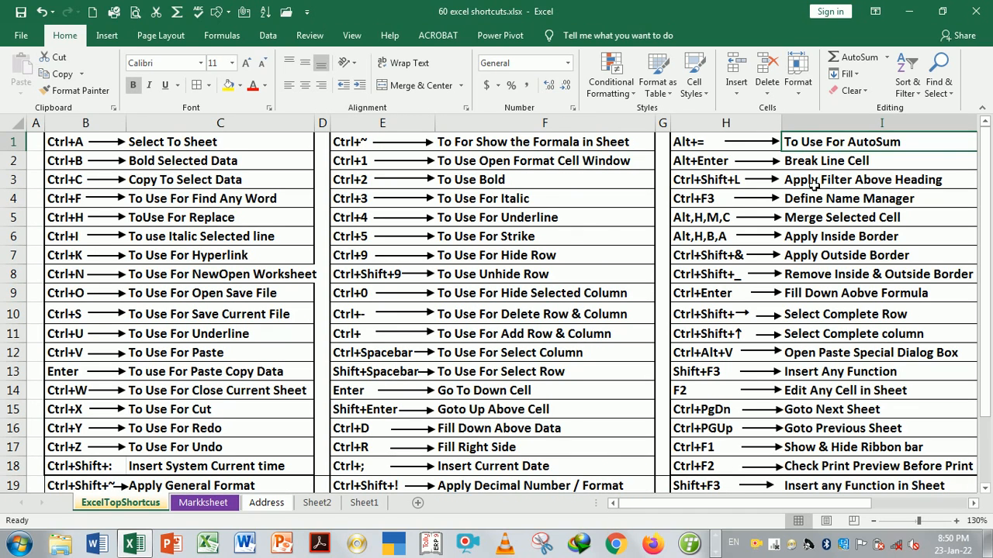
pyautogui.press('Down')
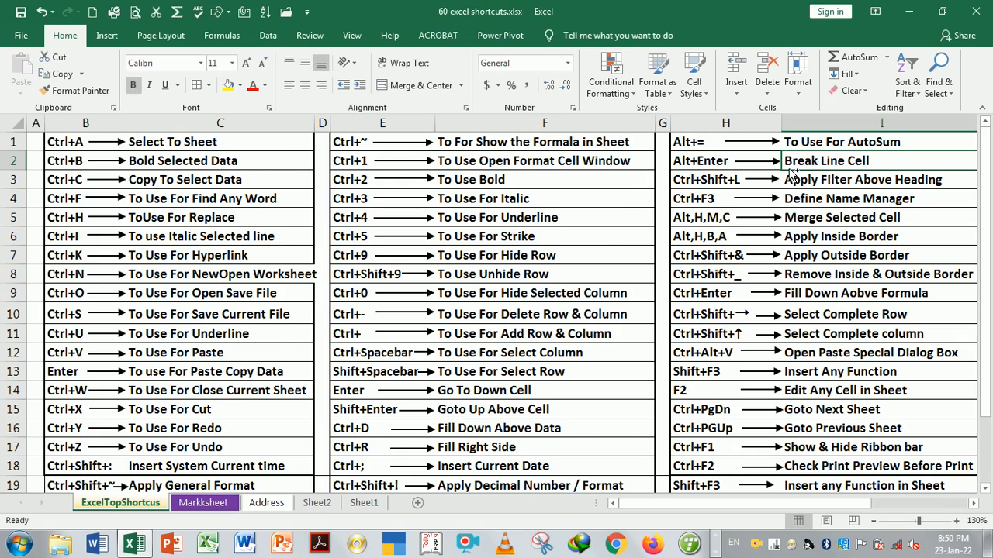
pyautogui.hotkey('ctrl', 'pagedown')
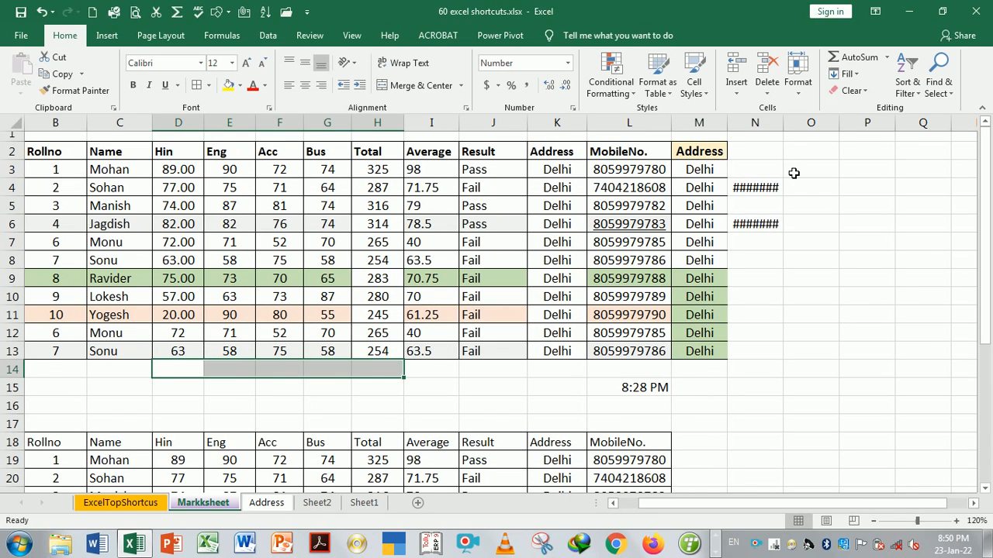
# Enter 'The computer', 'machine' and 'is elel' on separate lines in cell O8 using Alt+Enter
pyautogui.click(808, 264)
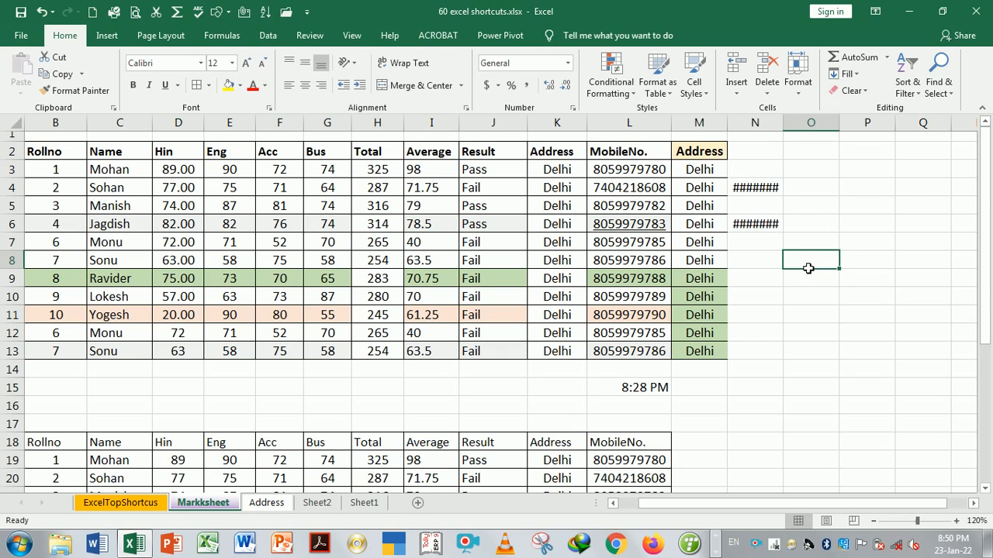
pyautogui.write('The com')
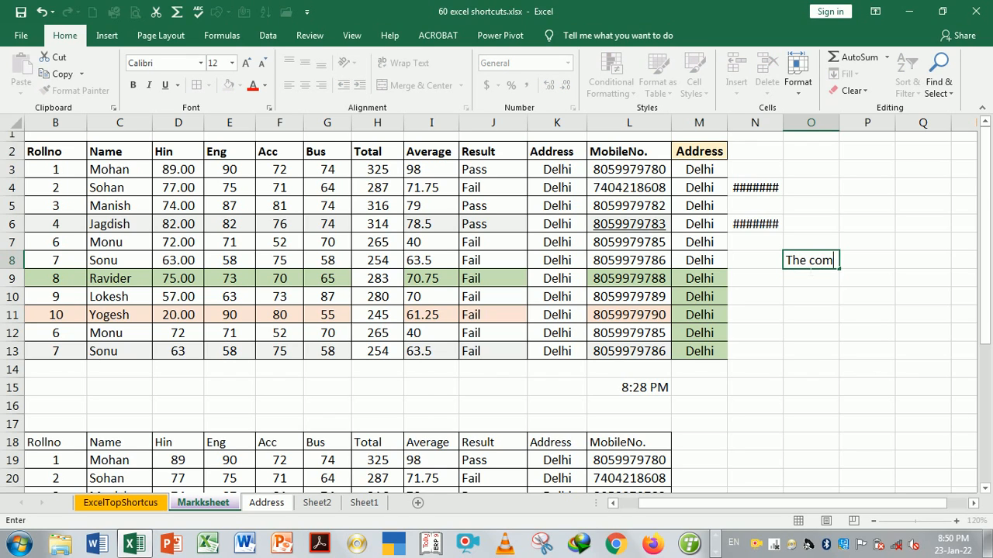
pyautogui.write('puter')
pyautogui.write('machine')
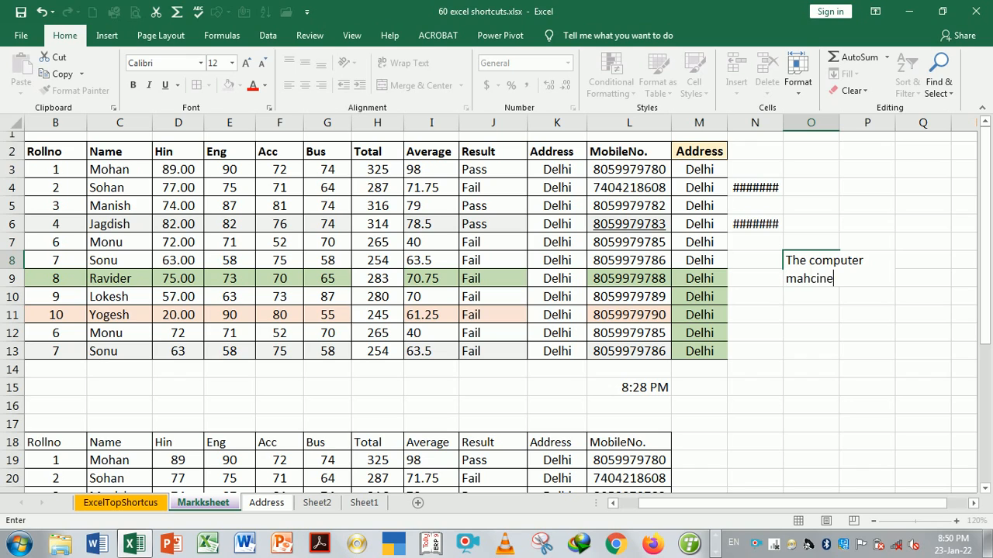
pyautogui.press('BackSpace')
pyautogui.press('BackSpace')
pyautogui.press('BackSpace')
pyautogui.press('BackSpace')
pyautogui.press('BackSpace')
pyautogui.write('h')
pyautogui.press('BackSpace')
pyautogui.write('chine')
pyautogui.hotkey('alt', 'Return')
pyautogui.write('a')
pyautogui.press('BackSpace')
pyautogui.write('is elel')
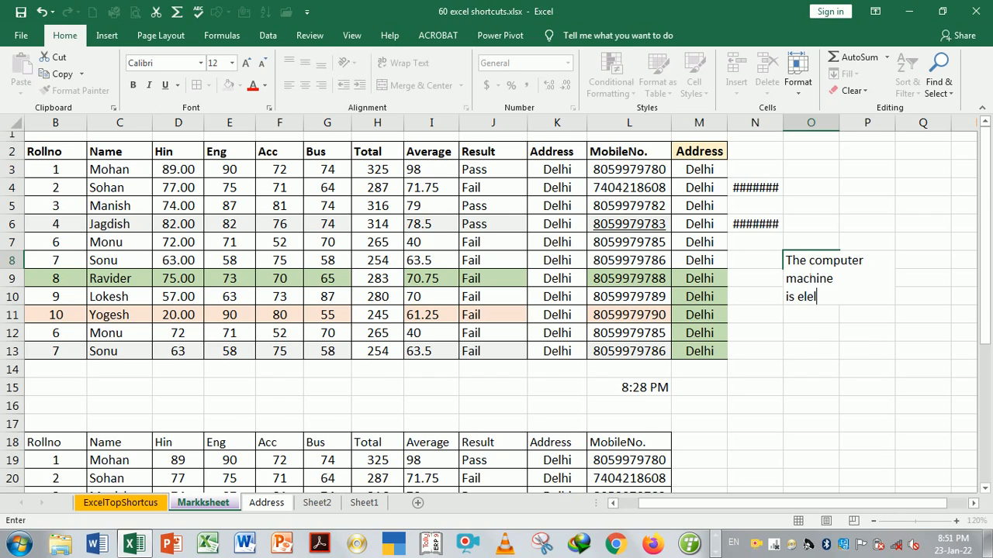
pyautogui.press('Return')
# Widen column O and shorten row 8 to fit the O8 text
pyautogui.click(823, 274)
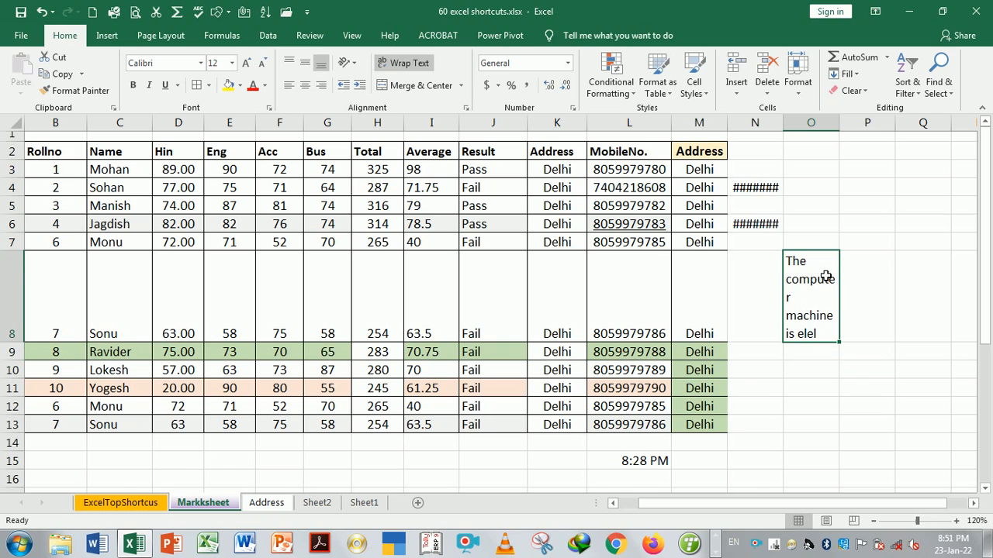
pyautogui.moveTo(847, 126); pyautogui.dragTo(866, 134)
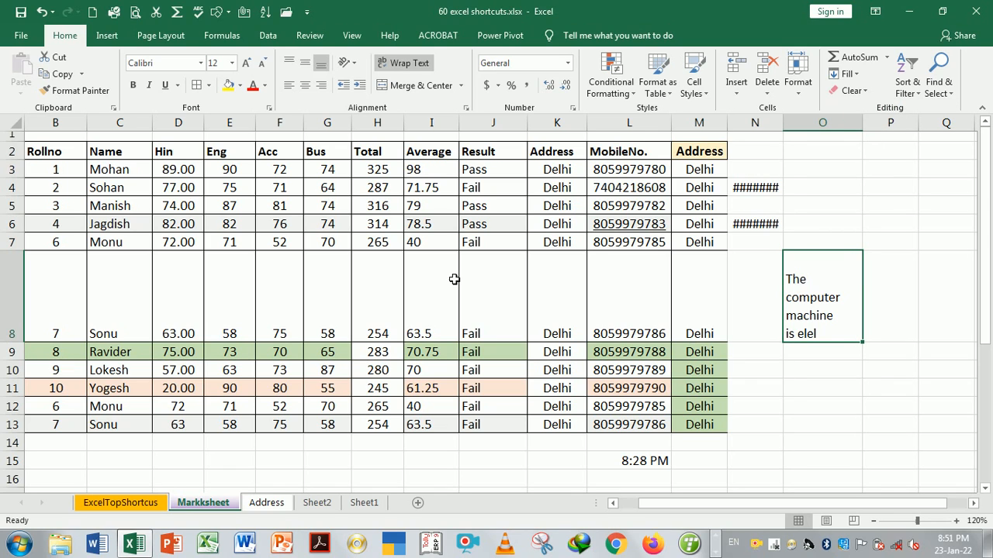
pyautogui.moveTo(24, 349); pyautogui.dragTo(24, 318)
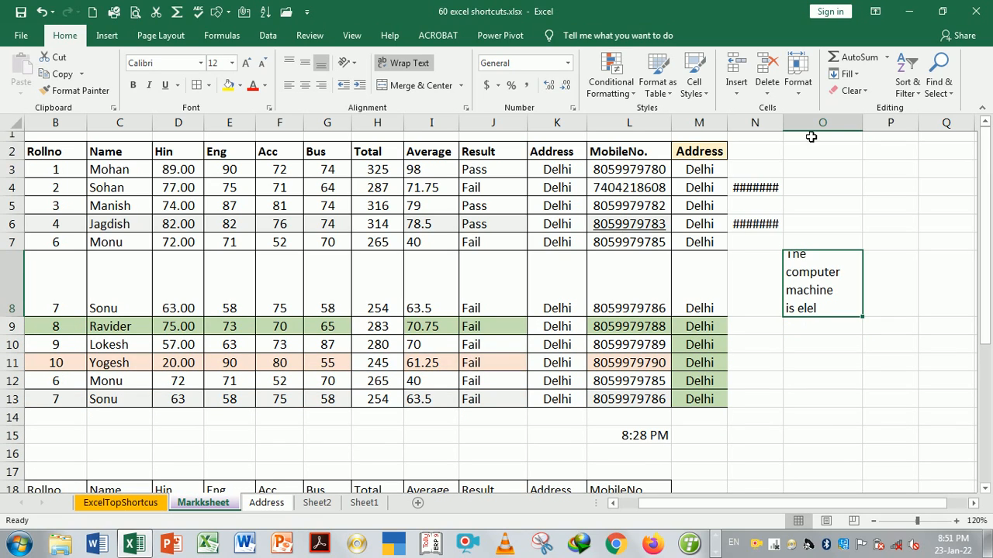
pyautogui.moveTo(862, 132); pyautogui.dragTo(889, 136)
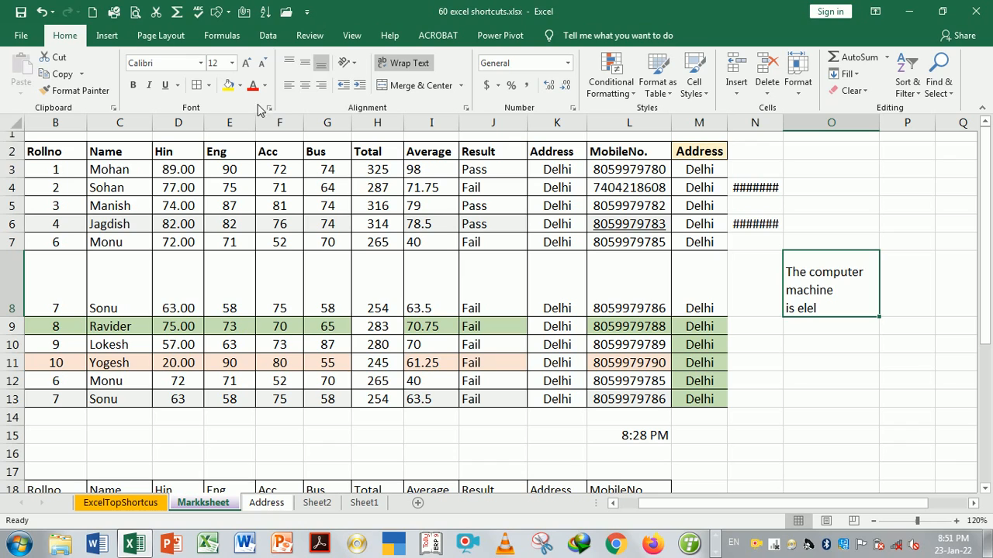
# Centre the O8 text, then delete it and restore it with undo
pyautogui.click(307, 86)
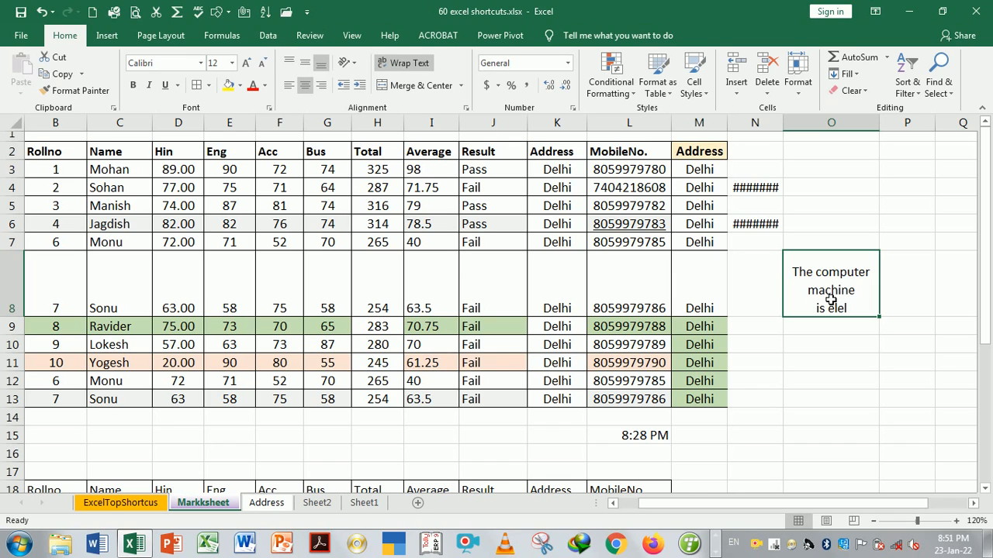
pyautogui.press('Delete')
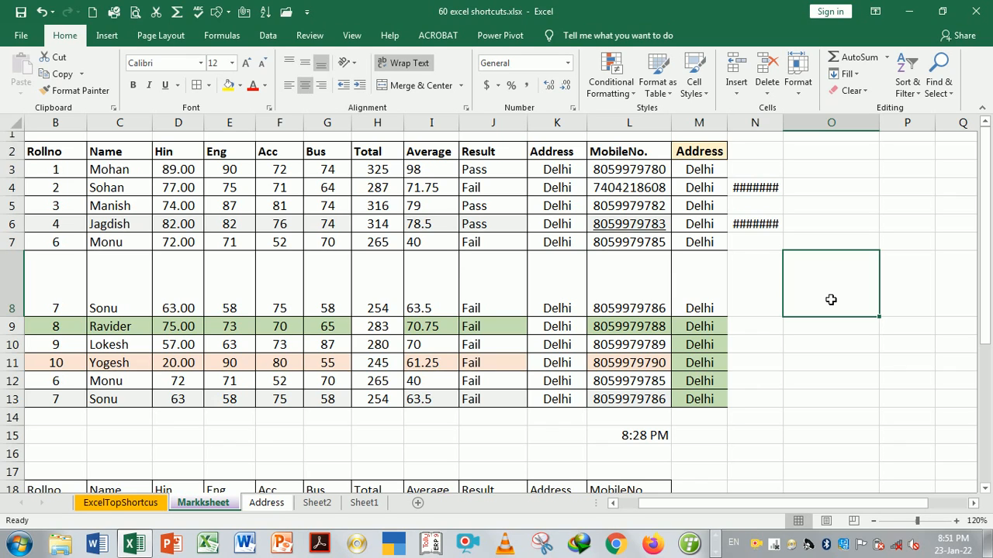
pyautogui.hotkey('ctrl', 'z')
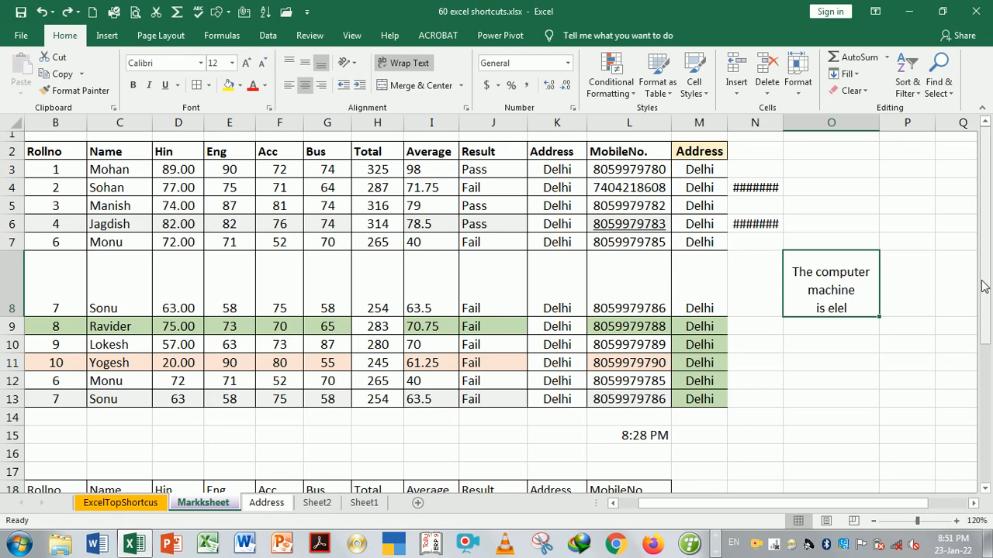
pyautogui.moveTo(990, 257); pyautogui.dragTo(986, 329)
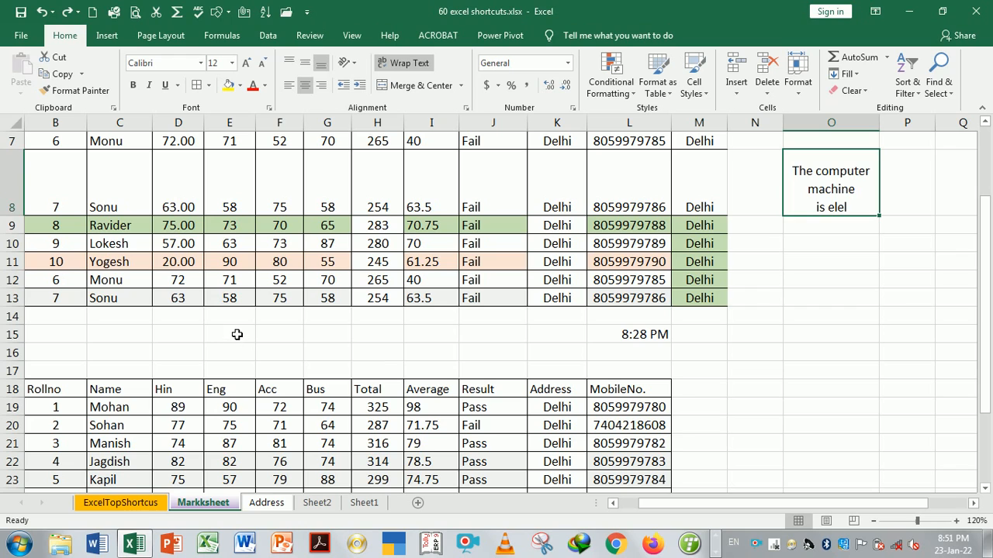
# Merge E15:I16 and enter the two-line title 'Sutdent Marksheet' / 'modiish Public School Delhi'
pyautogui.moveTo(236, 337); pyautogui.dragTo(432, 362)
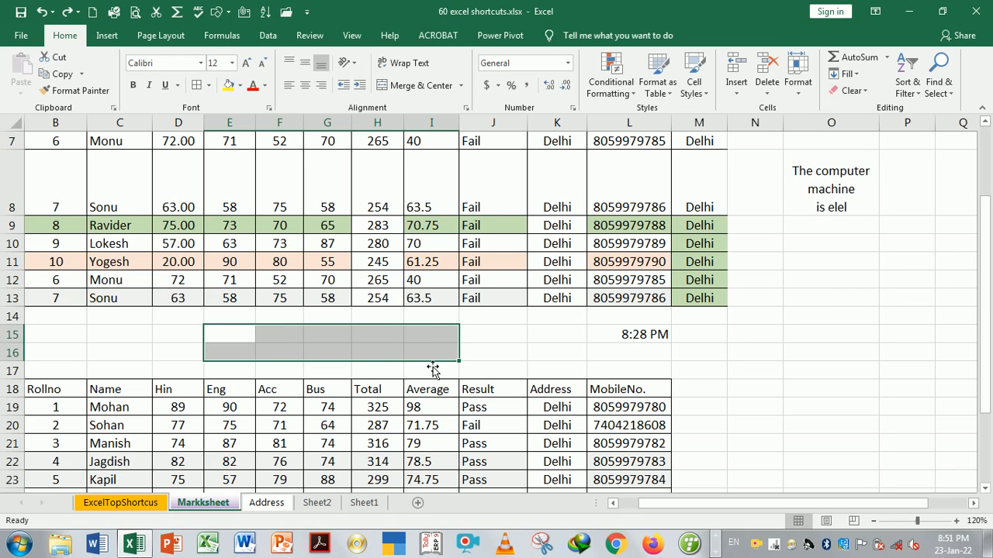
pyautogui.click(417, 89)
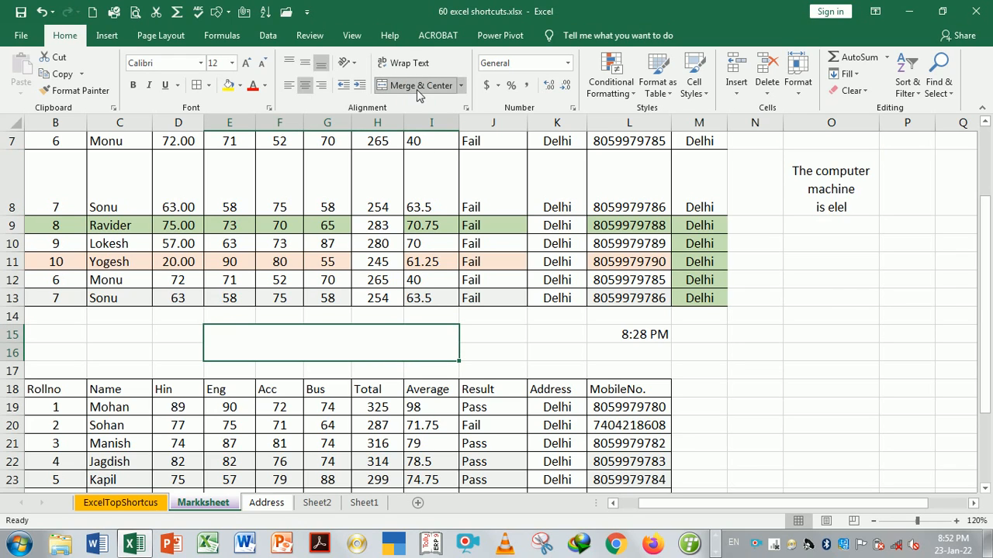
pyautogui.click(381, 336)
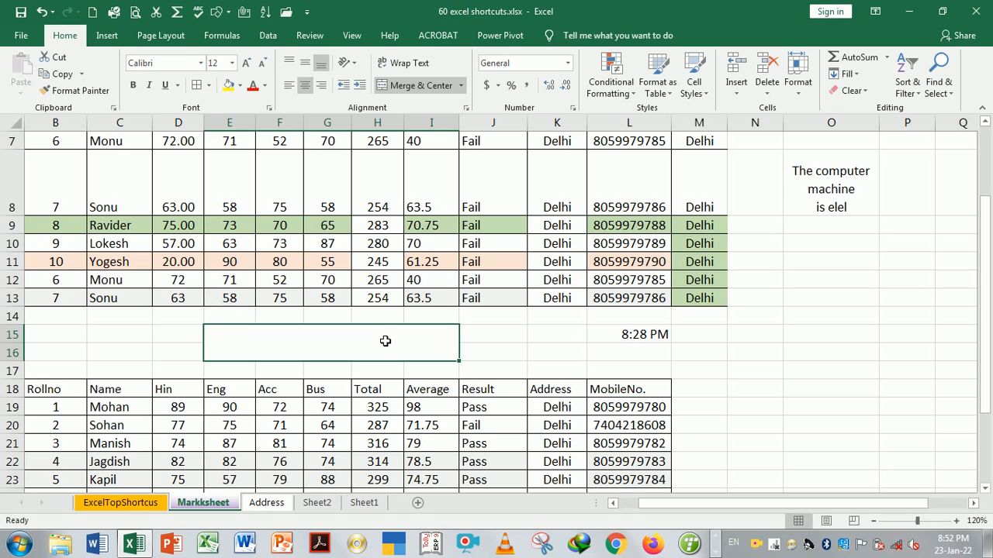
pyautogui.write('Sutdien')
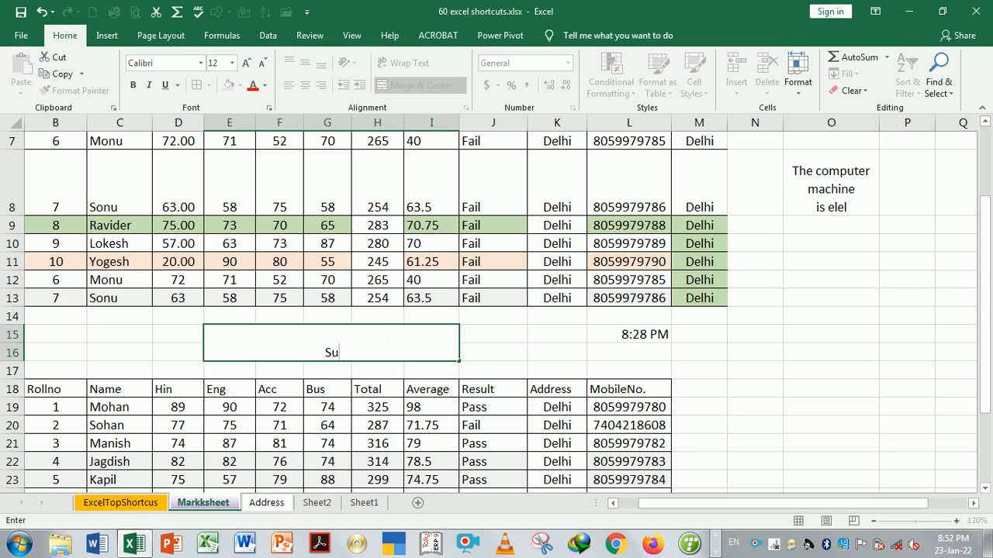
pyautogui.press('BackSpace')
pyautogui.press('BackSpace')
pyautogui.press('BackSpace')
pyautogui.write('ent Marksheet')
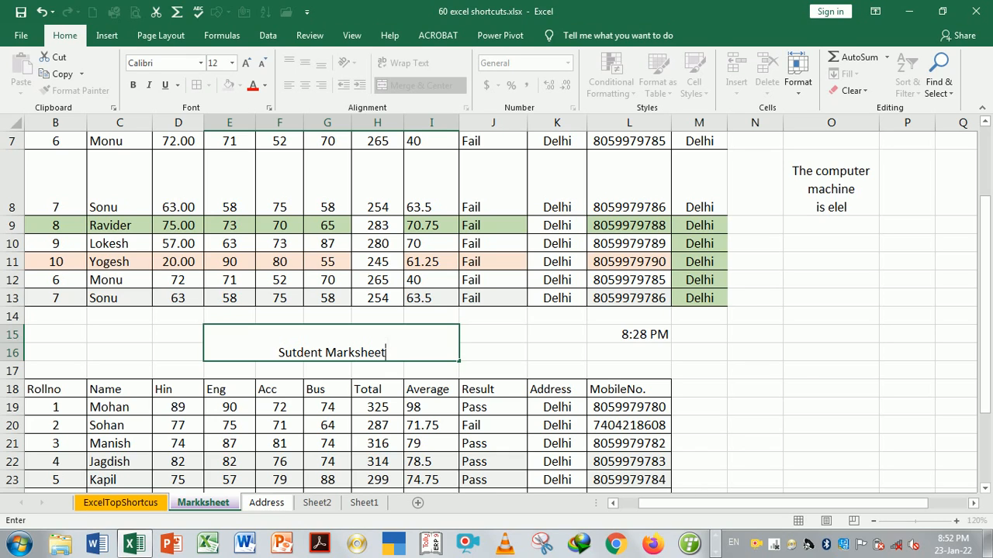
pyautogui.hotkey('alt', 'Return')
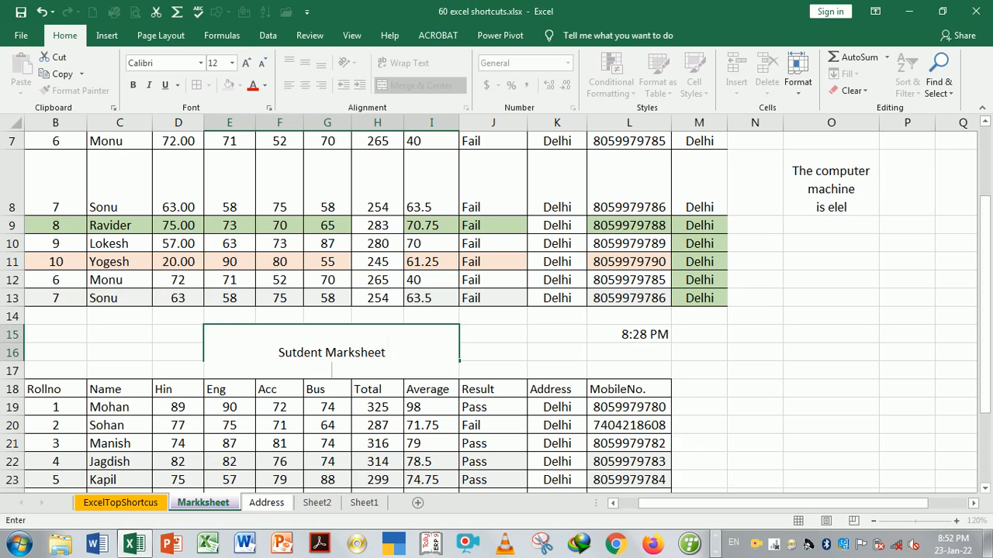
pyautogui.write('modiish Public')
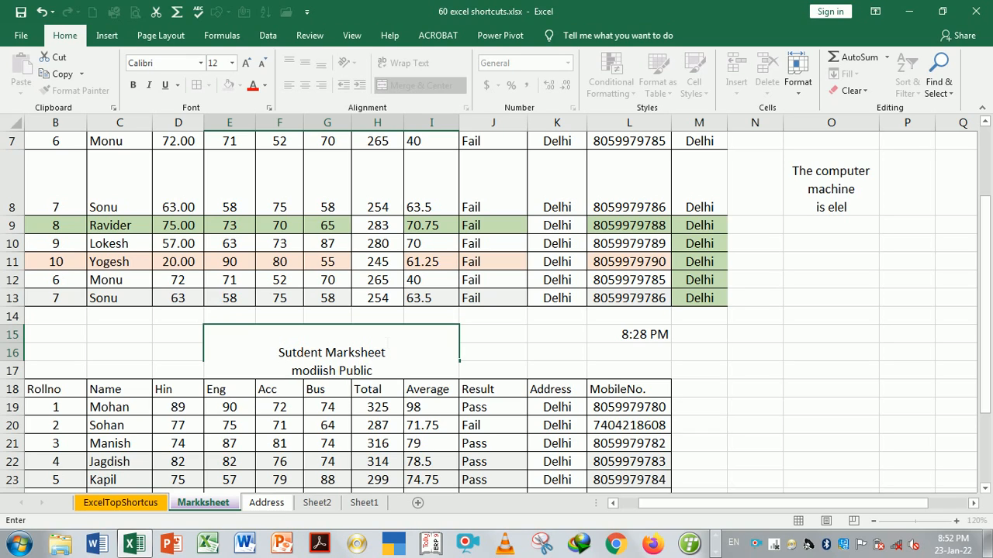
pyautogui.write(' Scho')
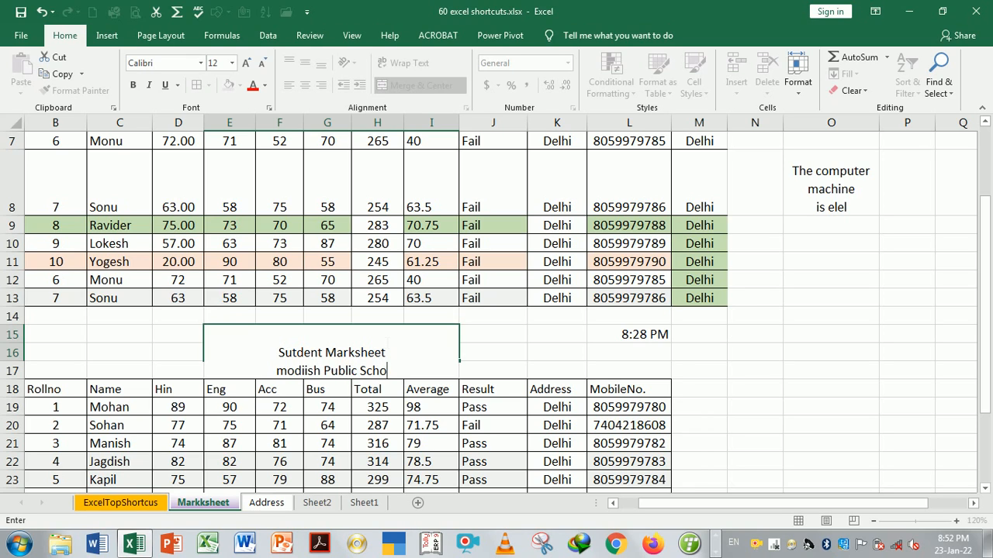
pyautogui.write('ol Del')
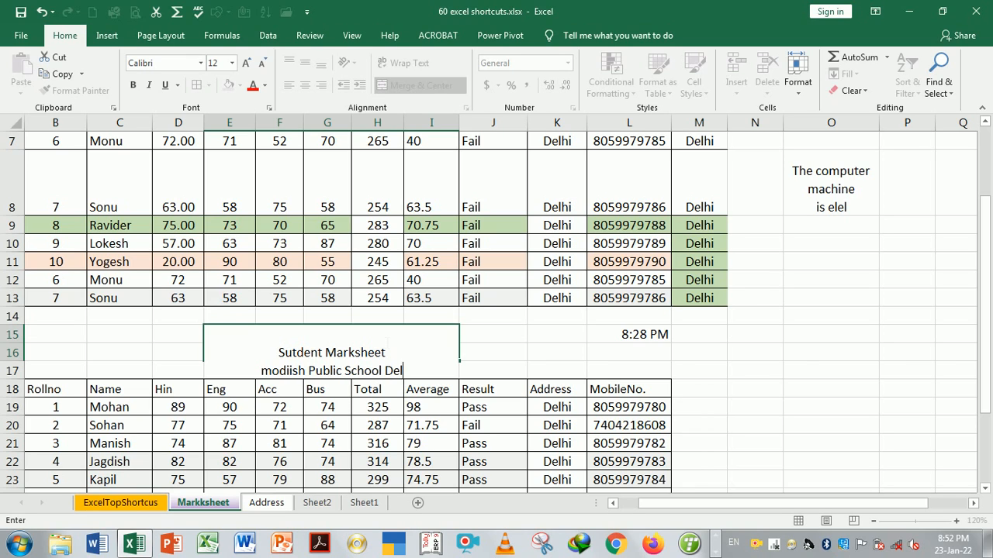
pyautogui.write('hi')
pyautogui.press('Return')
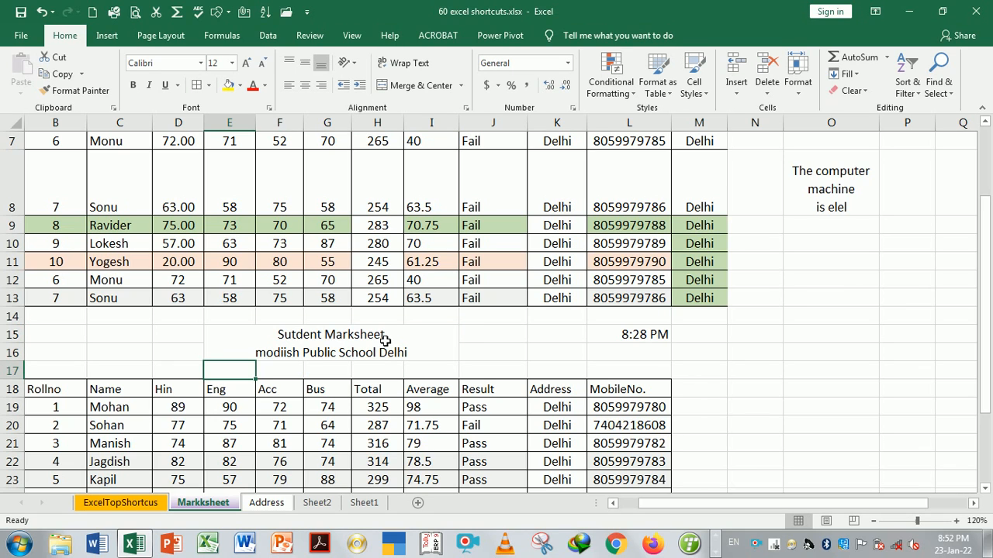
# Check the merged title block, then select the empty cell K15
pyautogui.click(408, 346)
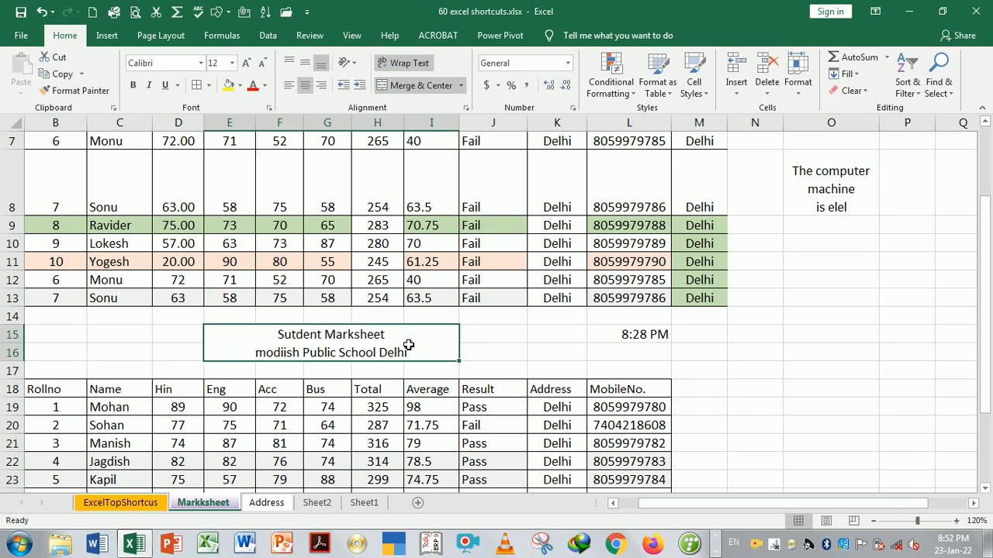
pyautogui.click(420, 351)
pyautogui.click(508, 352)
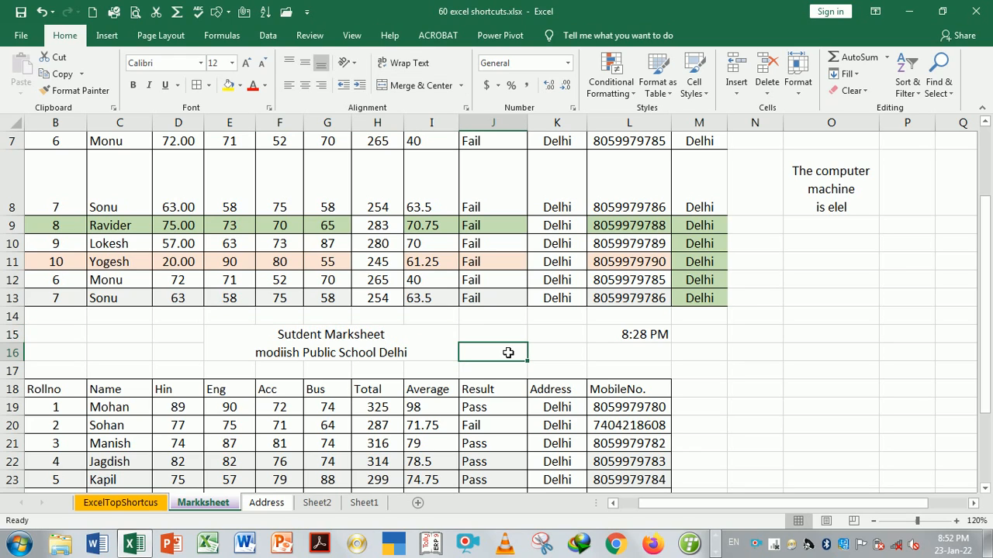
pyautogui.click(433, 351)
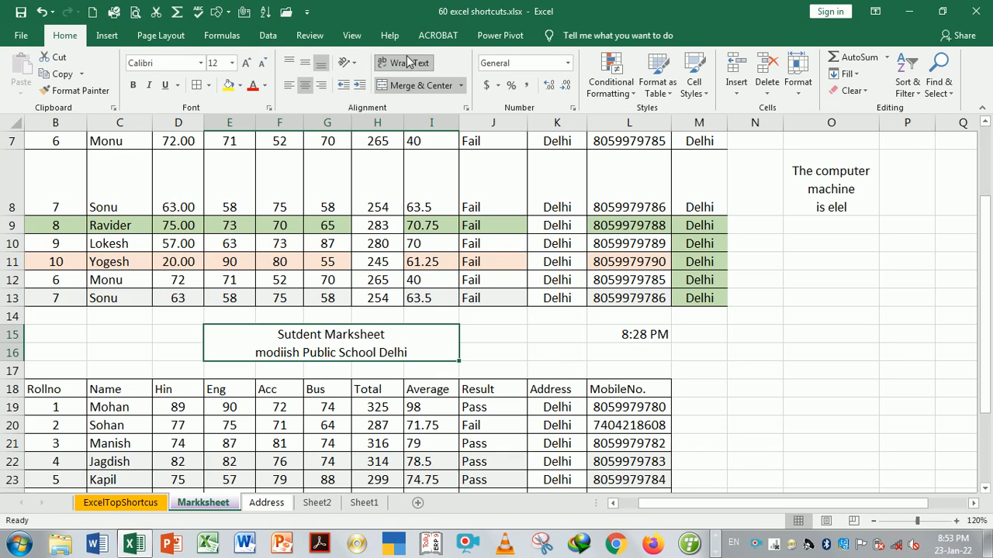
pyautogui.click(557, 341)
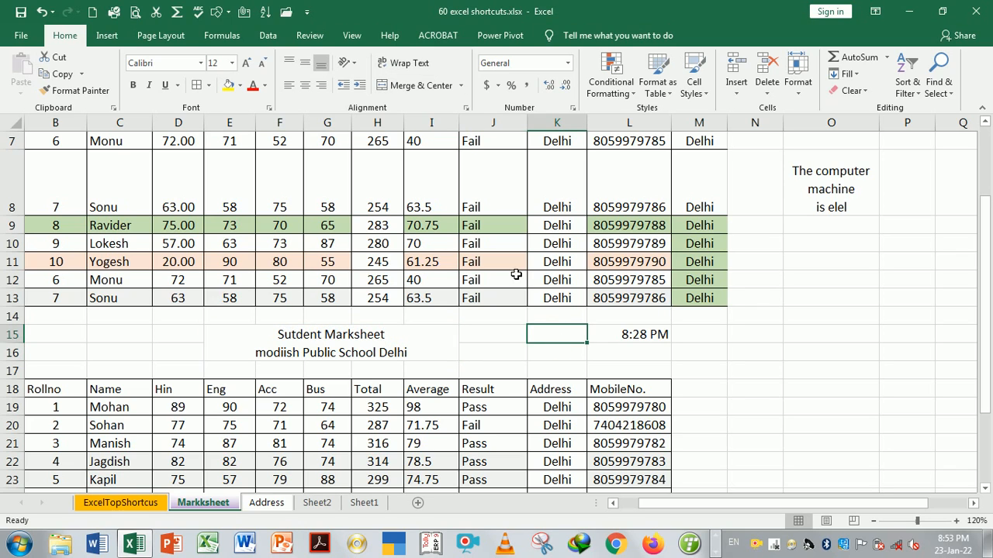
# Turn on Wrap Text for K15 and enter 'the computer'
pyautogui.click(411, 68)
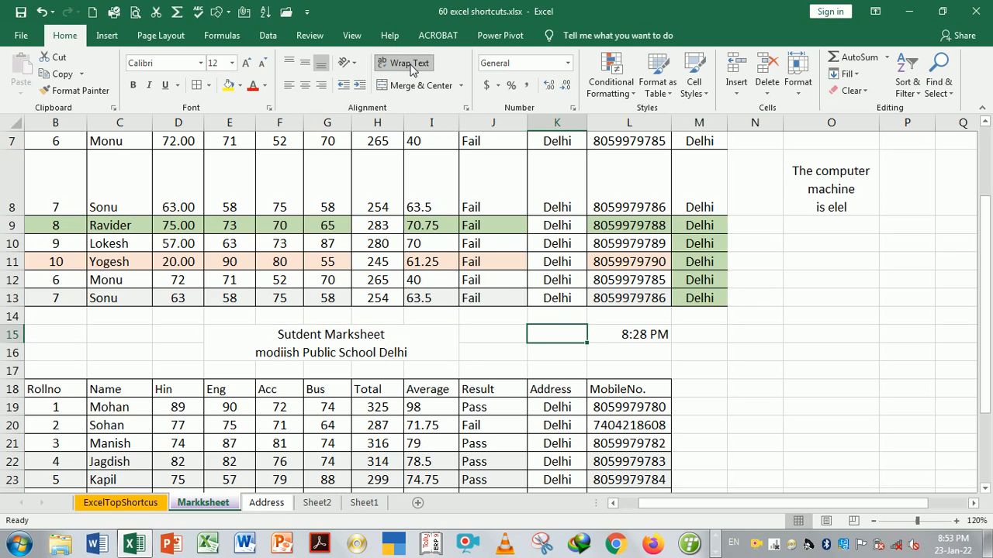
pyautogui.write('the')
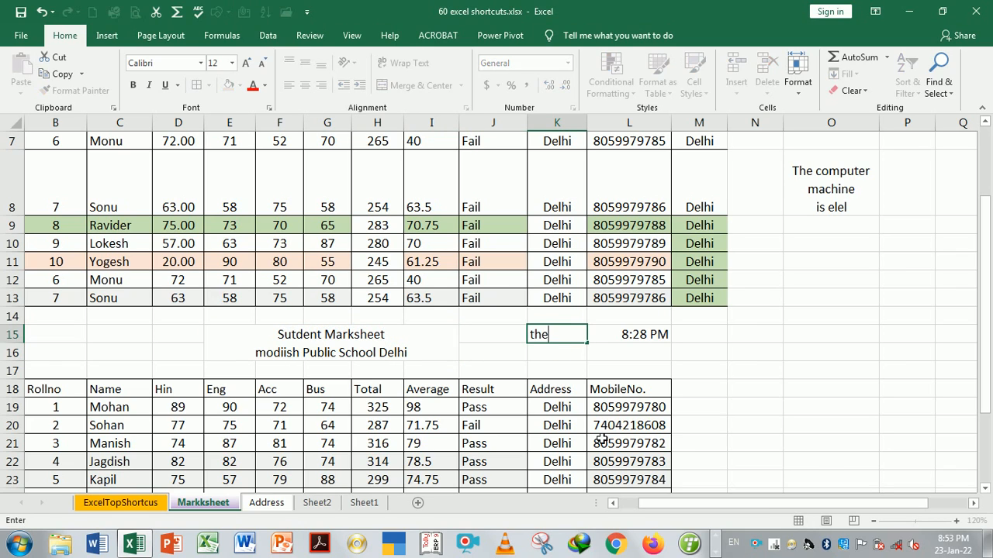
pyautogui.write(' com')
pyautogui.press('BackSpace')
pyautogui.write('omputer')
pyautogui.press('Return')
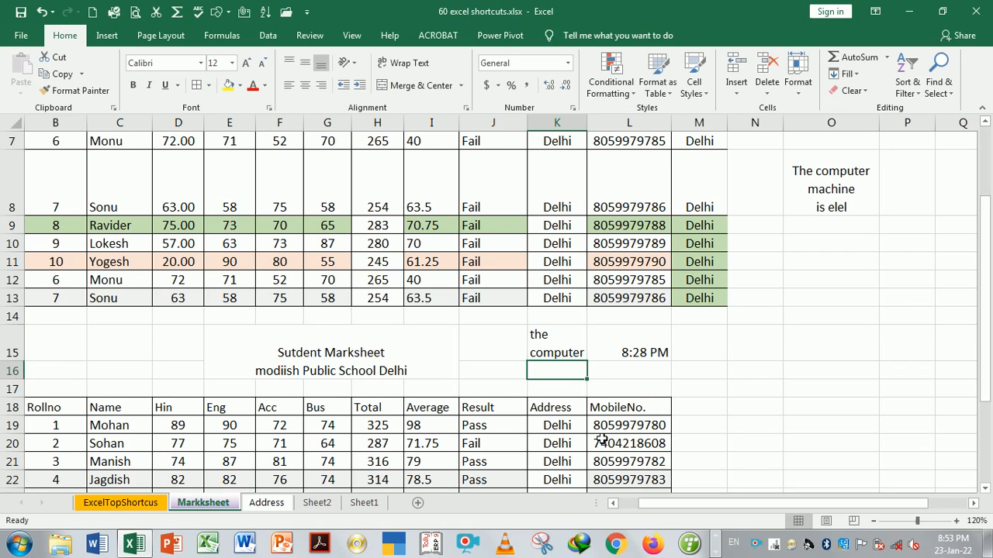
pyautogui.click(571, 353)
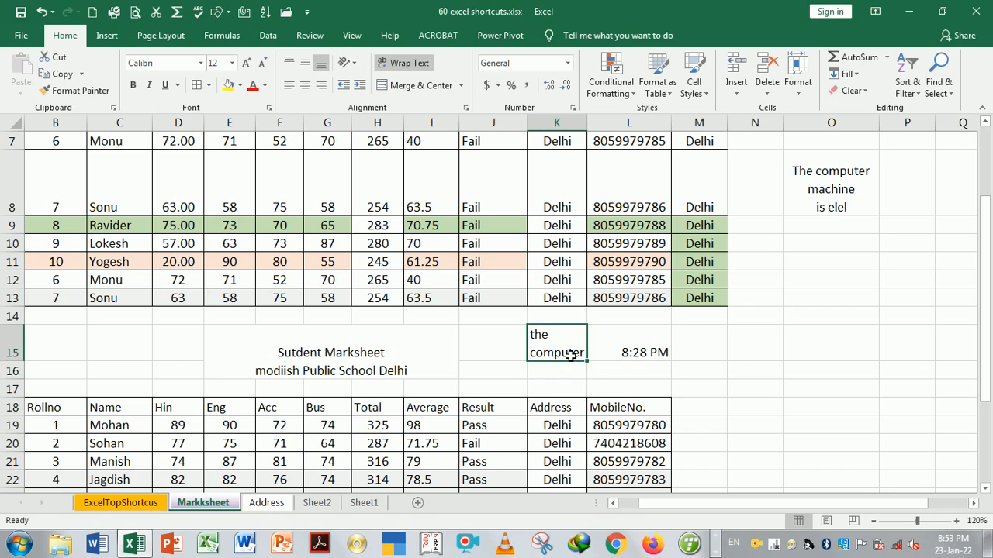
pyautogui.click(378, 350)
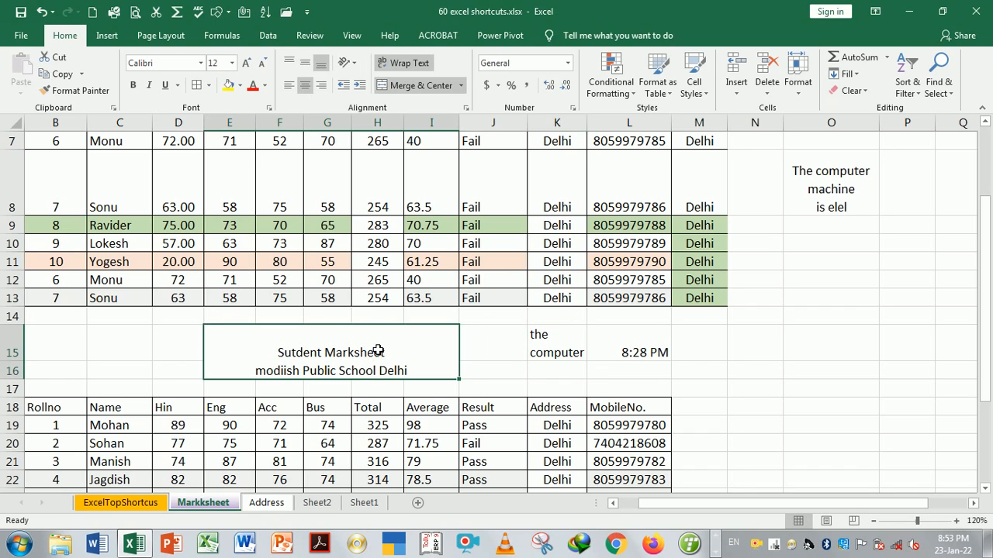
pyautogui.click(553, 358)
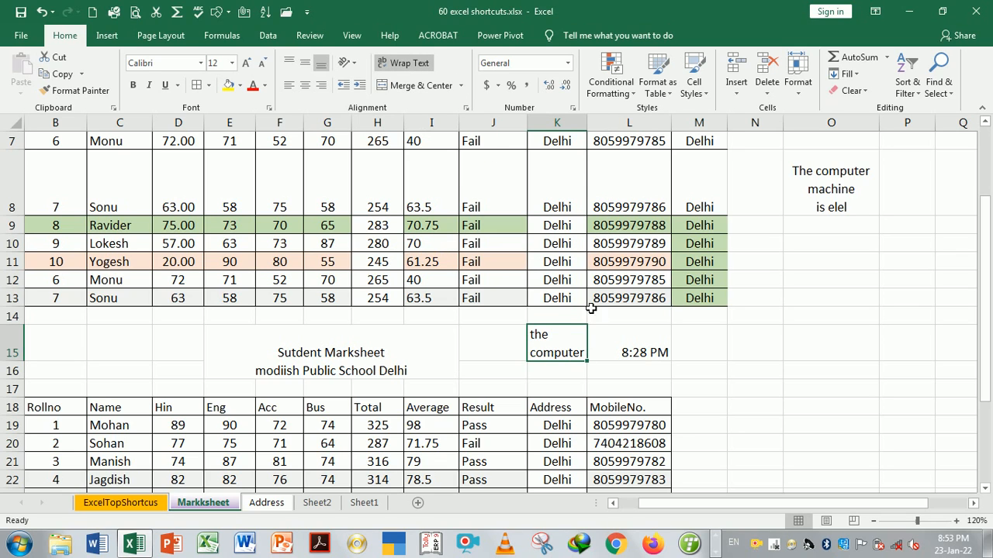
# Edit K15 to insert 'School' so it reads 'the School computer'
pyautogui.doubleClick(567, 341)
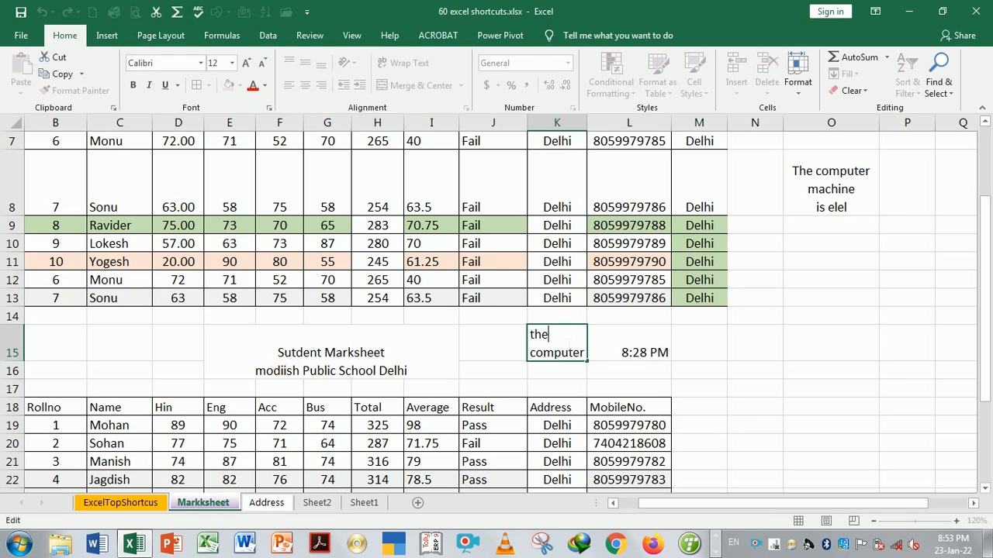
pyautogui.write('S')
pyautogui.press('BackSpace')
pyautogui.write('School')
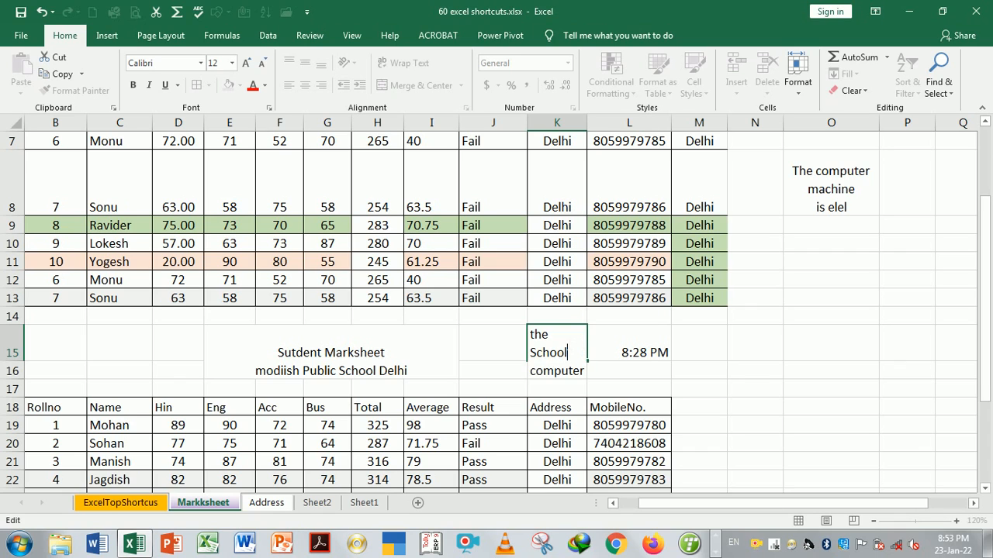
pyautogui.press('Return')
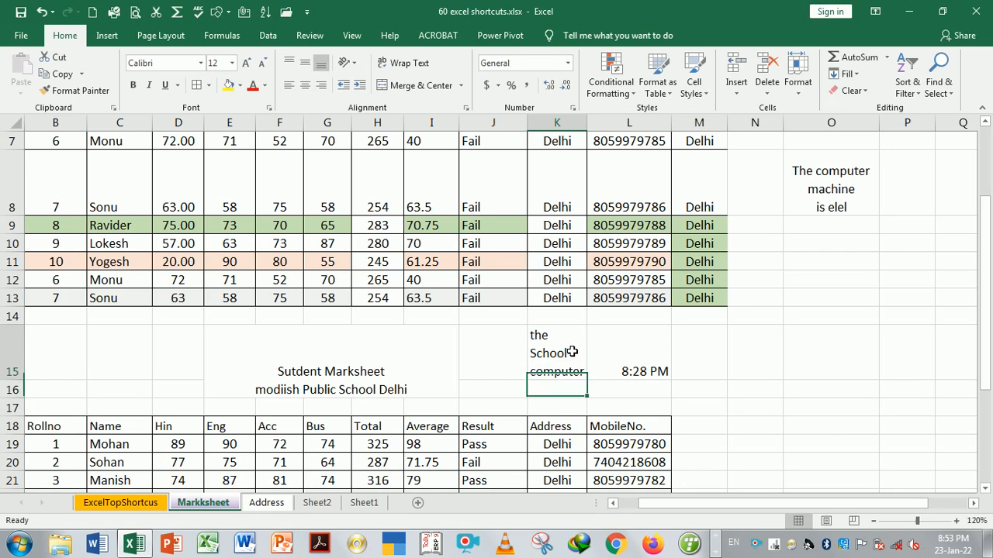
pyautogui.click(573, 351)
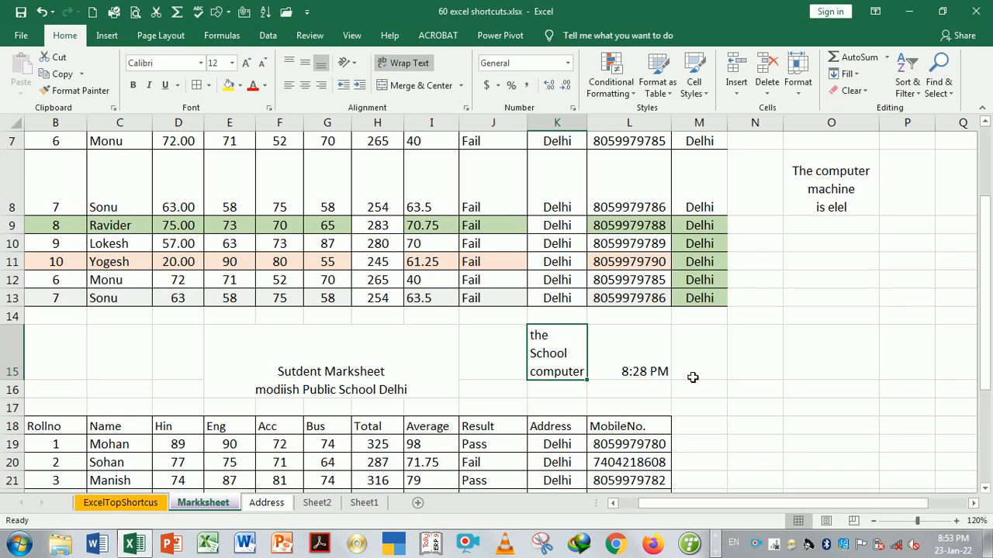
pyautogui.moveTo(985, 291); pyautogui.dragTo(985, 163)
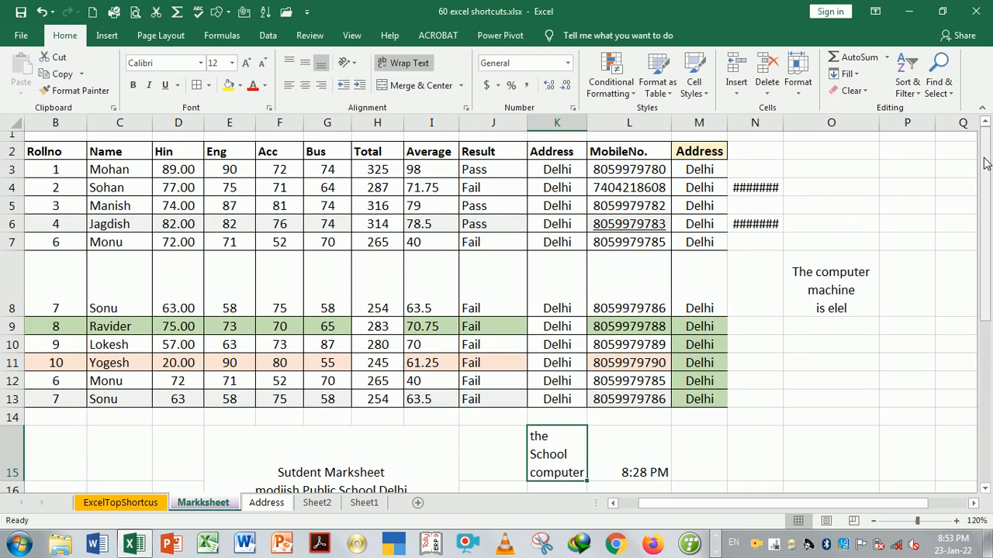
# Look up the Apply Filter Above Heading shortcut on the ExcelTopShortcus sheet
pyautogui.hotkey('ctrl', 'pageup')
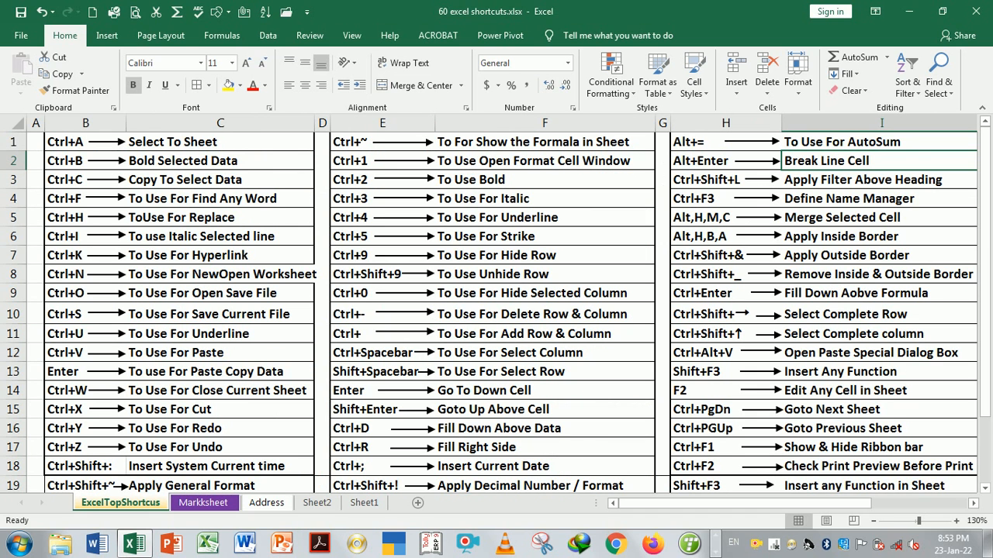
pyautogui.click(740, 187)
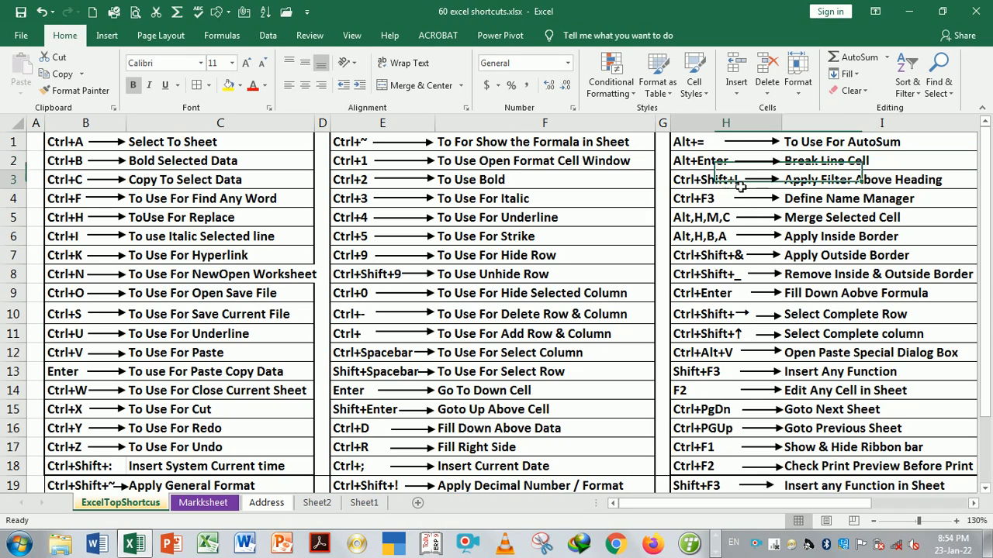
pyautogui.click(833, 186)
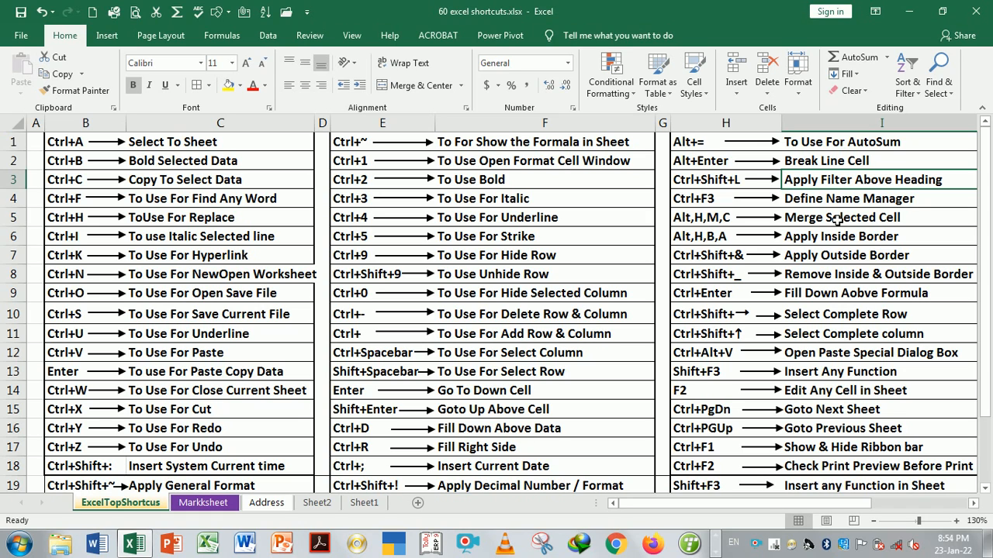
# On the Address sheet, add filter dropdowns to the header row B2:M2 with Ctrl+Shift+L
pyautogui.click(267, 502)
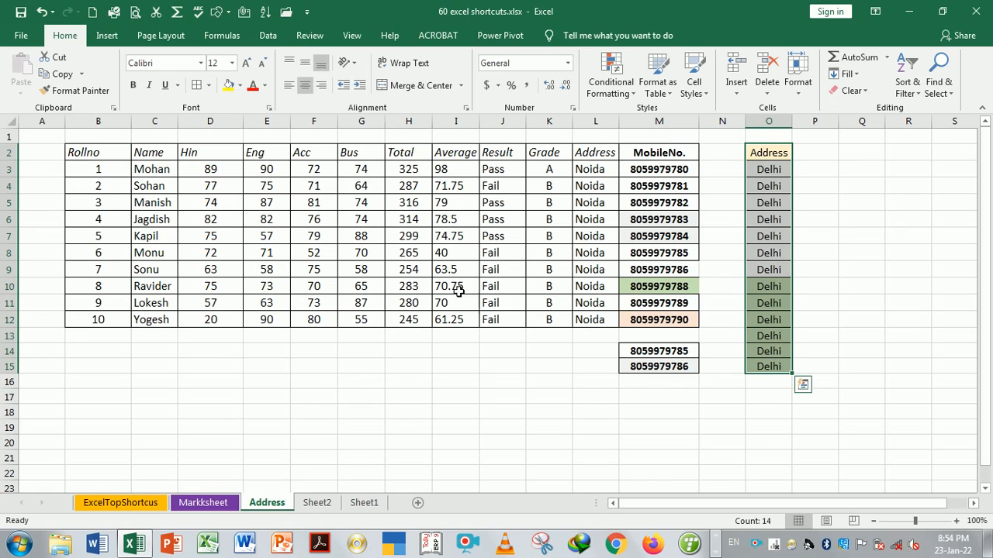
pyautogui.click(111, 157)
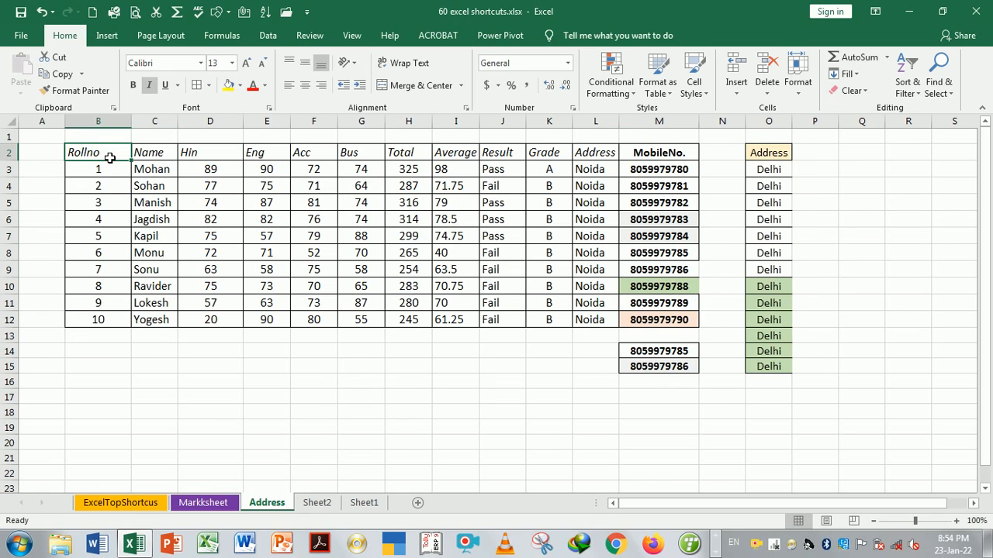
pyautogui.hotkey('ctrl', 'shift', 'Right')
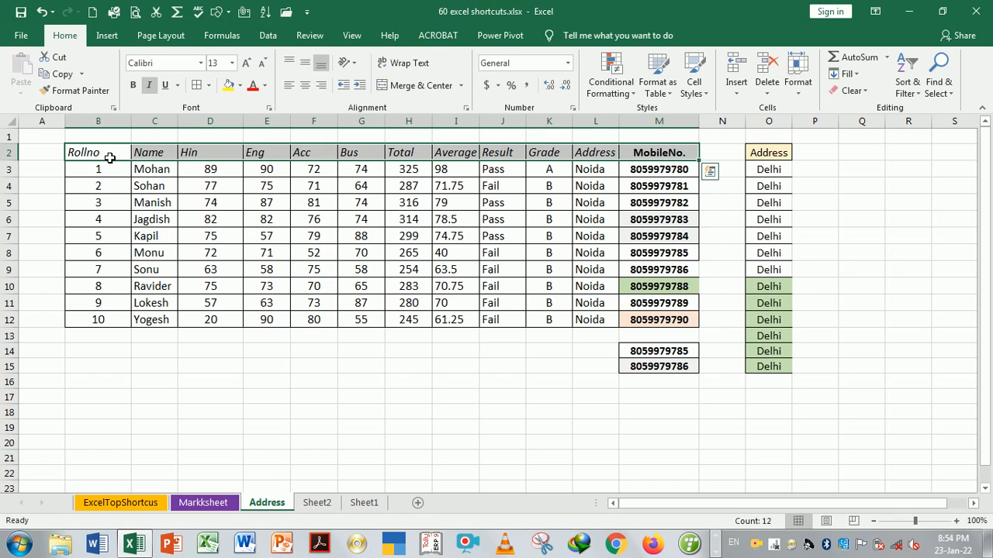
pyautogui.hotkey('ctrl', 'shift', 'l')
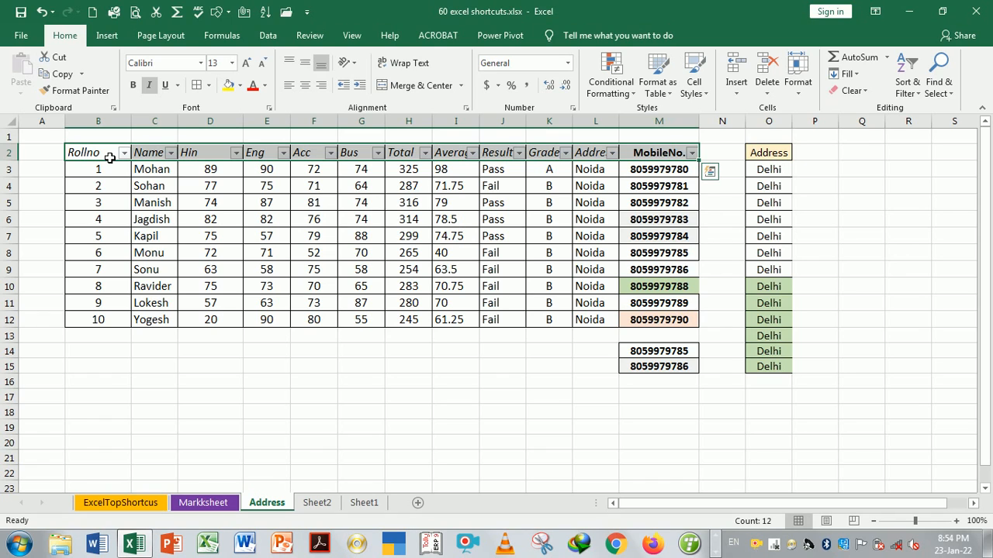
# Show the Rollno column's sort and filter options
pyautogui.click(250, 245)
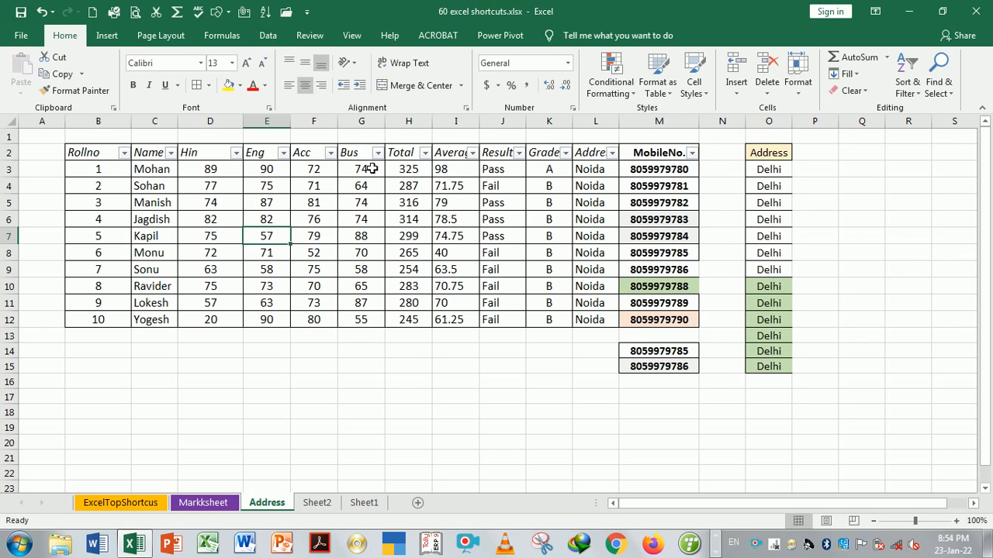
pyautogui.click(236, 208)
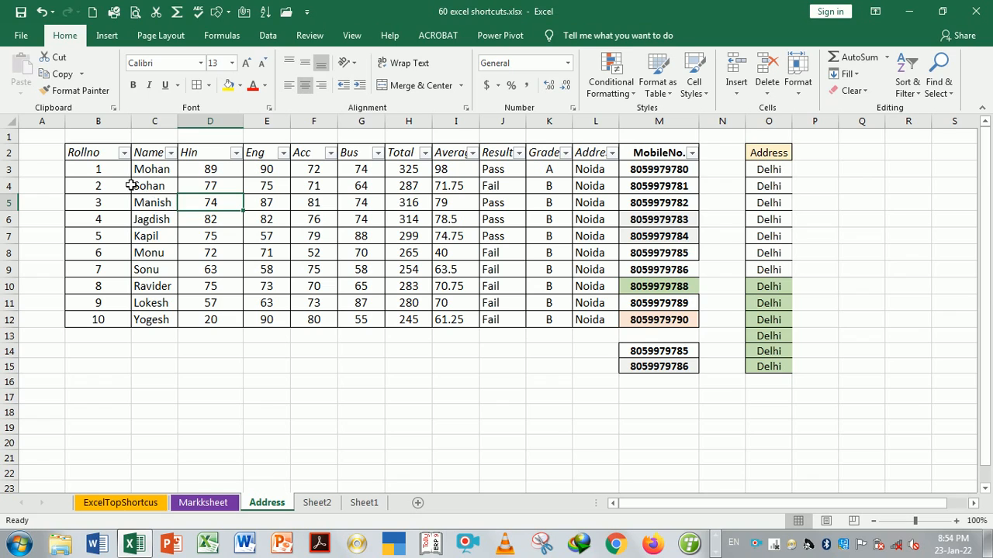
pyautogui.click(102, 156)
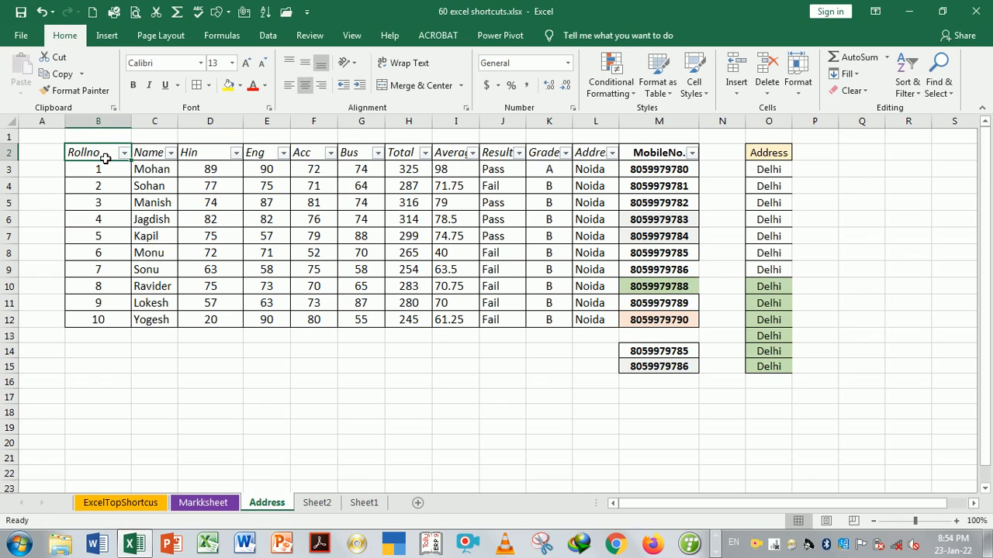
pyautogui.click(125, 154)
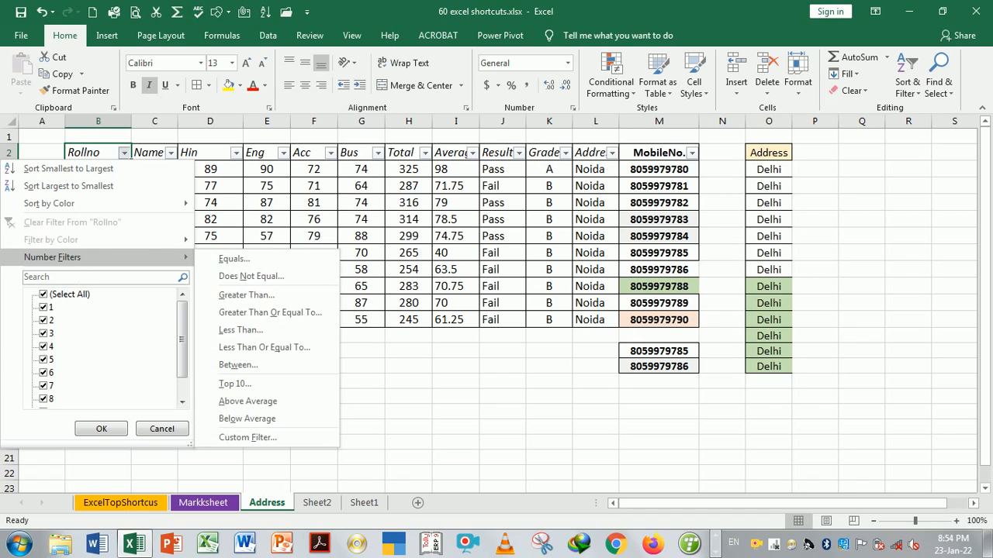
# Filter the Rollno column to show only Rollno 5
pyautogui.click(101, 277)
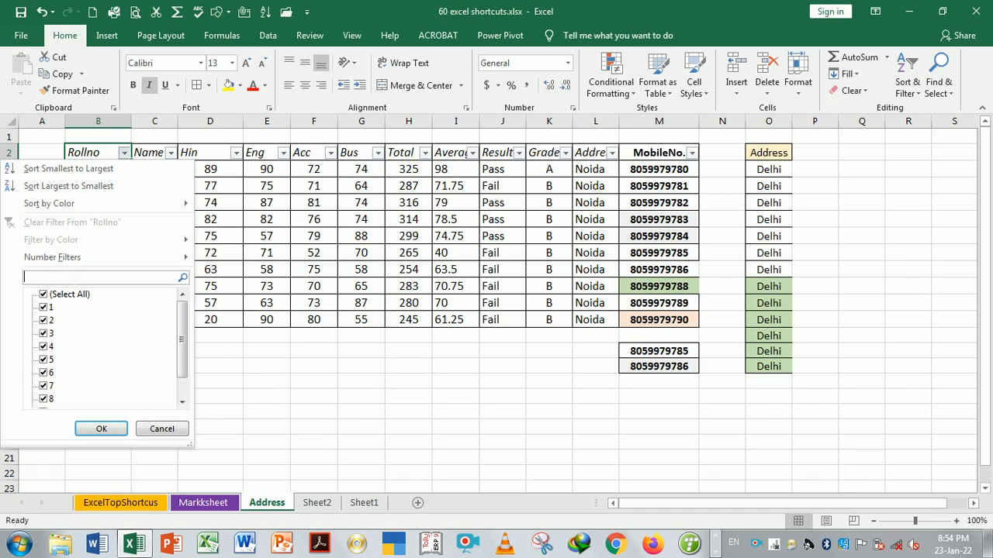
pyautogui.write('5')
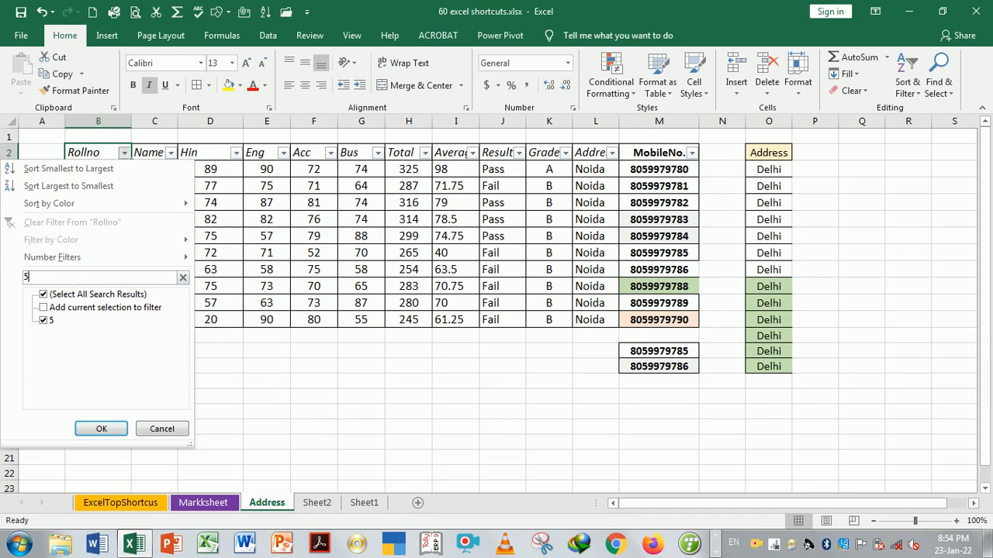
pyautogui.click(101, 428)
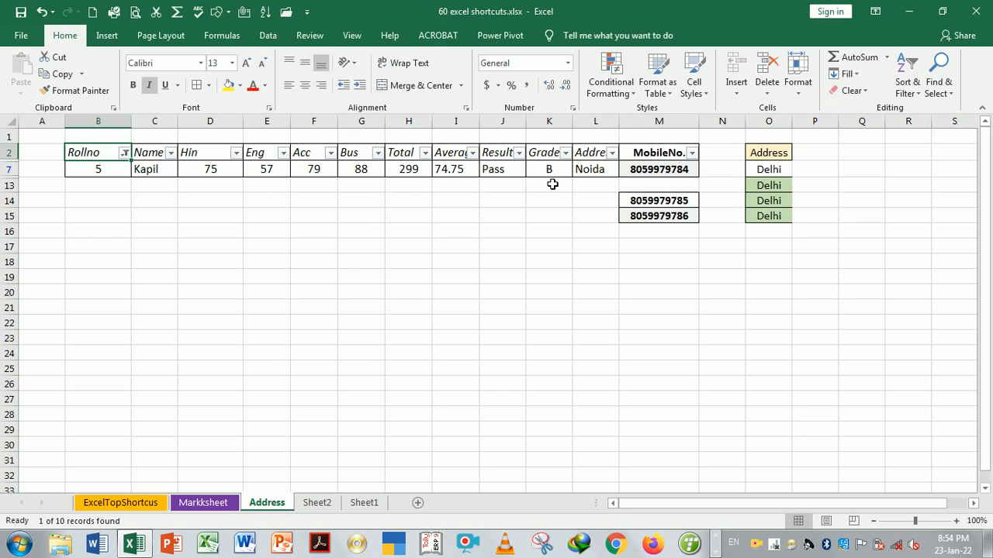
# Delete the extra entries in L13:O15 below the table
pyautogui.click(611, 190)
pyautogui.moveTo(614, 198); pyautogui.dragTo(764, 225)
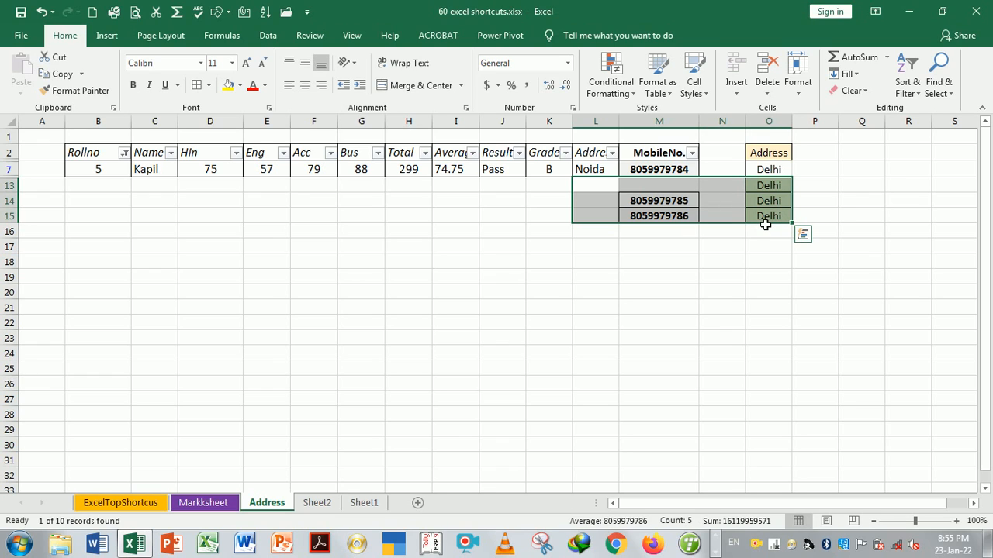
pyautogui.press('Delete')
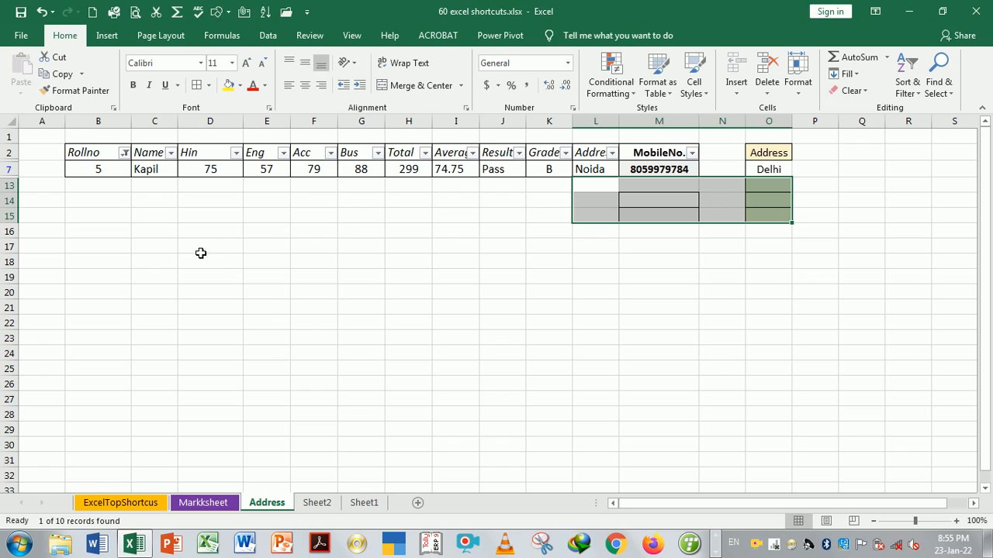
# Clear the Rollno filter so all ten rows show again
pyautogui.click(125, 153)
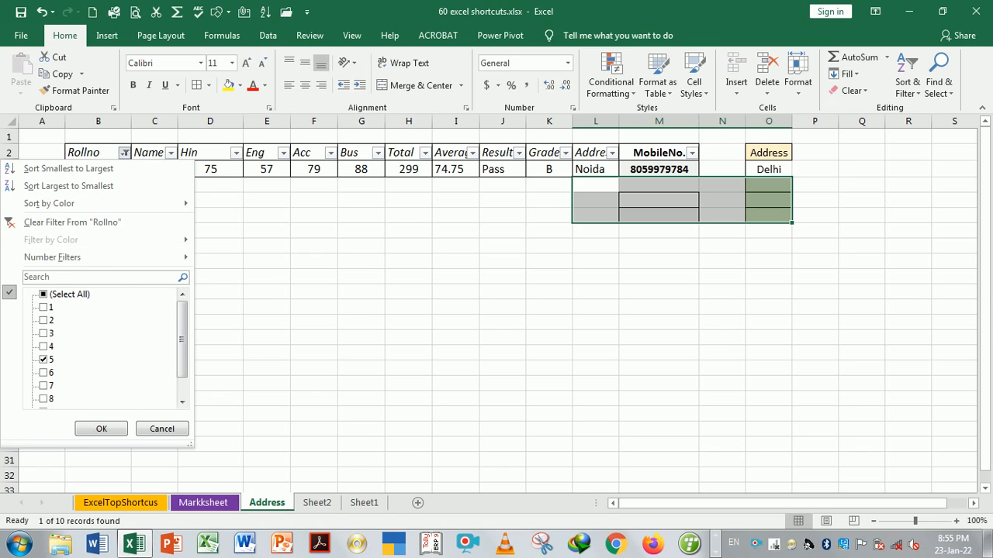
pyautogui.click(83, 221)
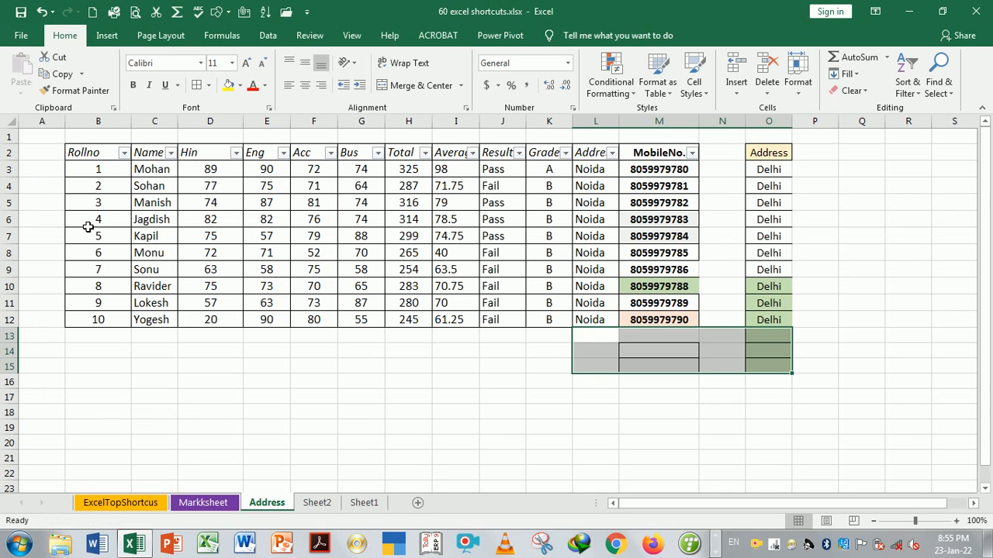
pyautogui.click(317, 358)
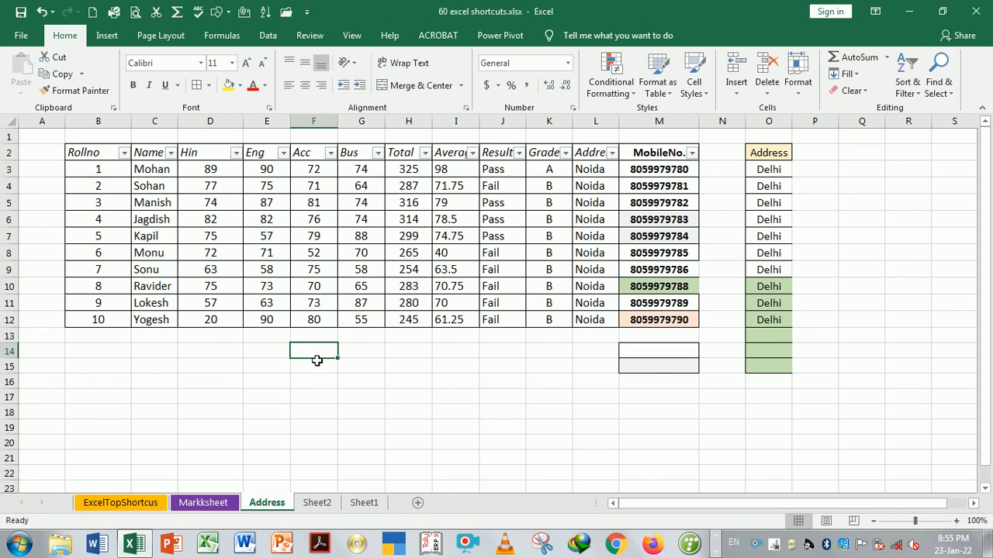
pyautogui.hotkey('ctrl', 'pageup')
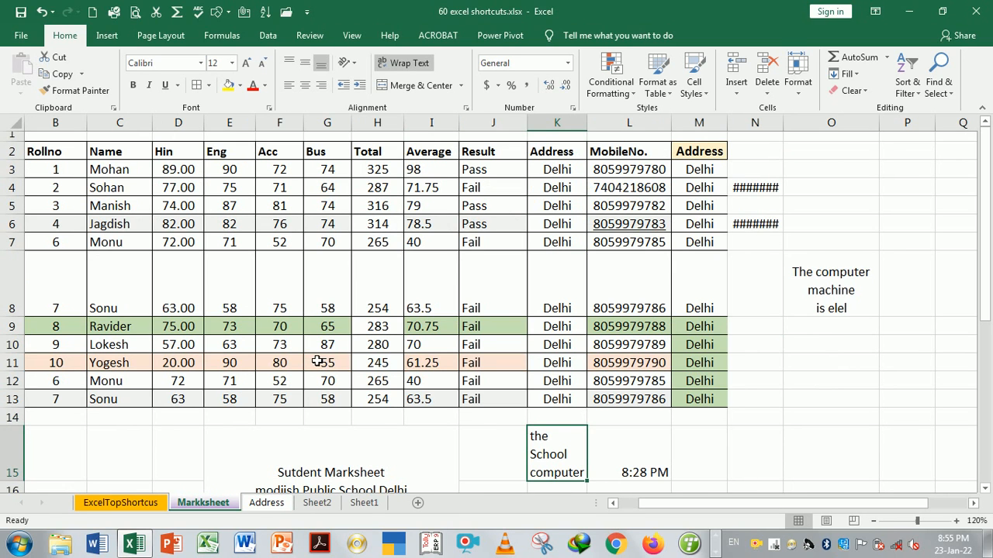
# Look up the Define Name Manager shortcut on the ExcelTopShortcus sheet
pyautogui.hotkey('ctrl', 'pageup')
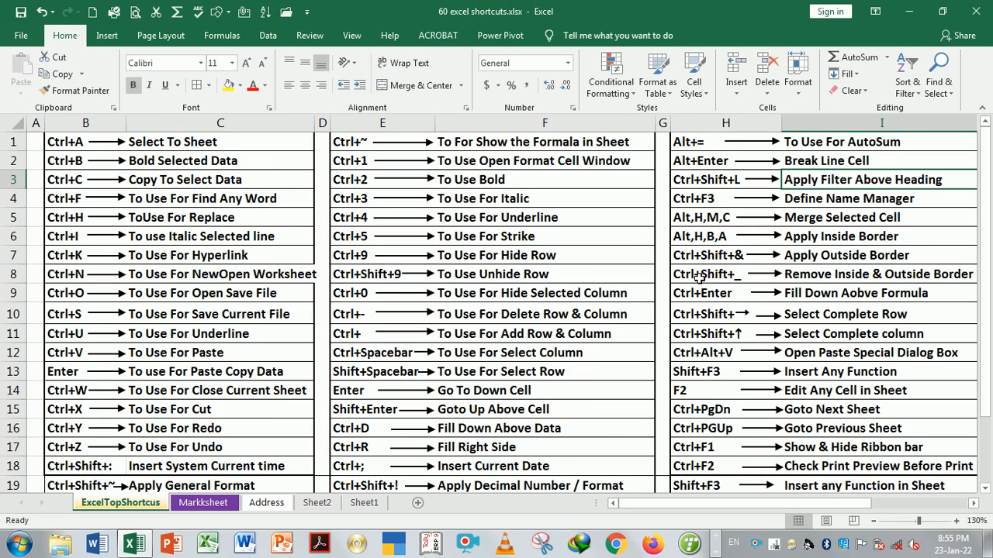
pyautogui.click(816, 204)
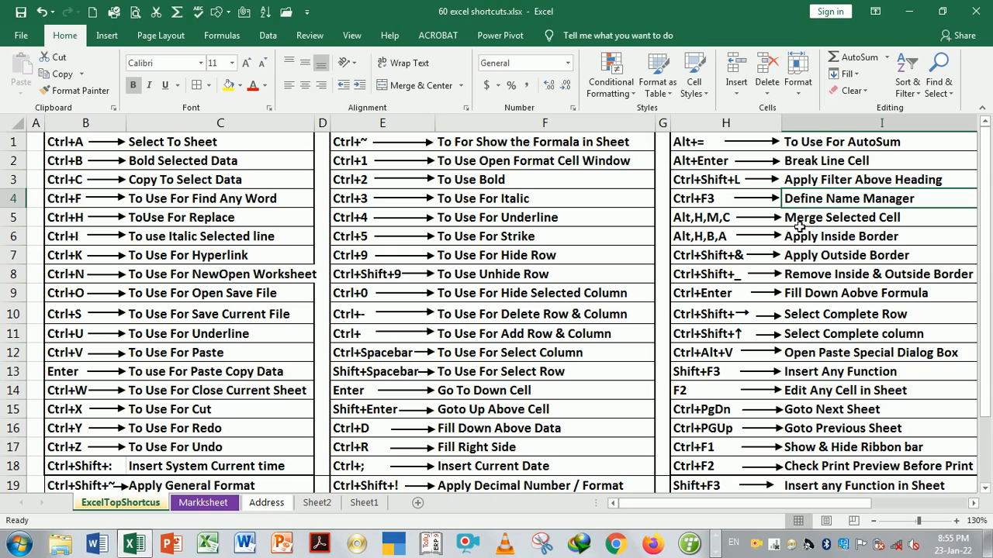
pyautogui.hotkey('ctrl', 'pagedown')
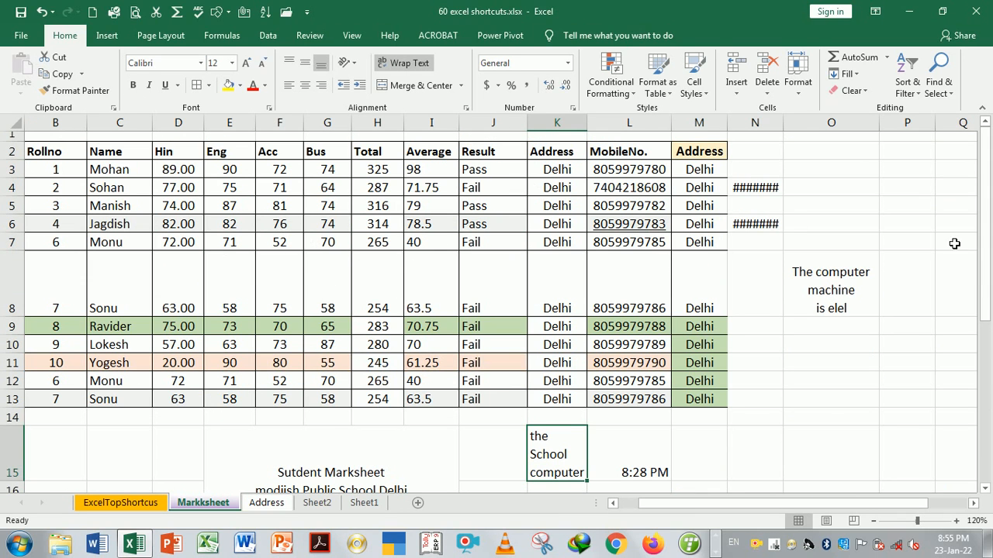
# Select Markksheet's Total cells H19:H28 and start a new name 'sum' via Ctrl+F3
pyautogui.moveTo(987, 213); pyautogui.dragTo(989, 365)
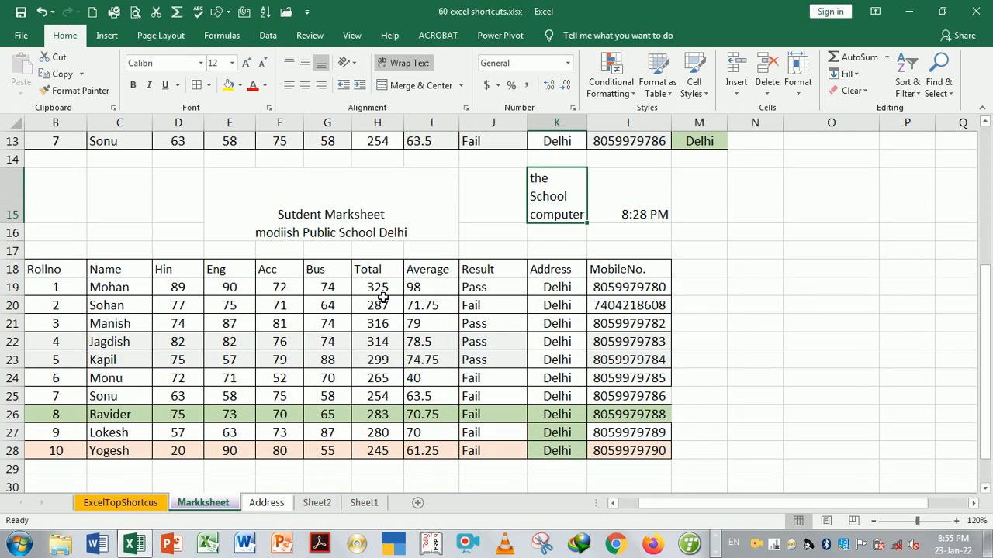
pyautogui.moveTo(379, 288); pyautogui.dragTo(378, 396)
pyautogui.moveTo(374, 435); pyautogui.dragTo(374, 449)
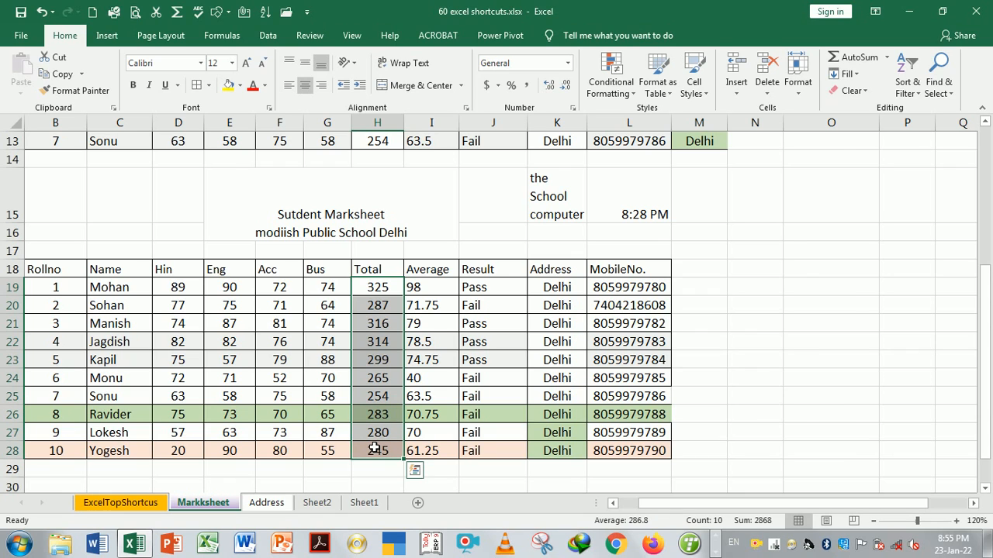
pyautogui.hotkey('ctrl', 'F3')
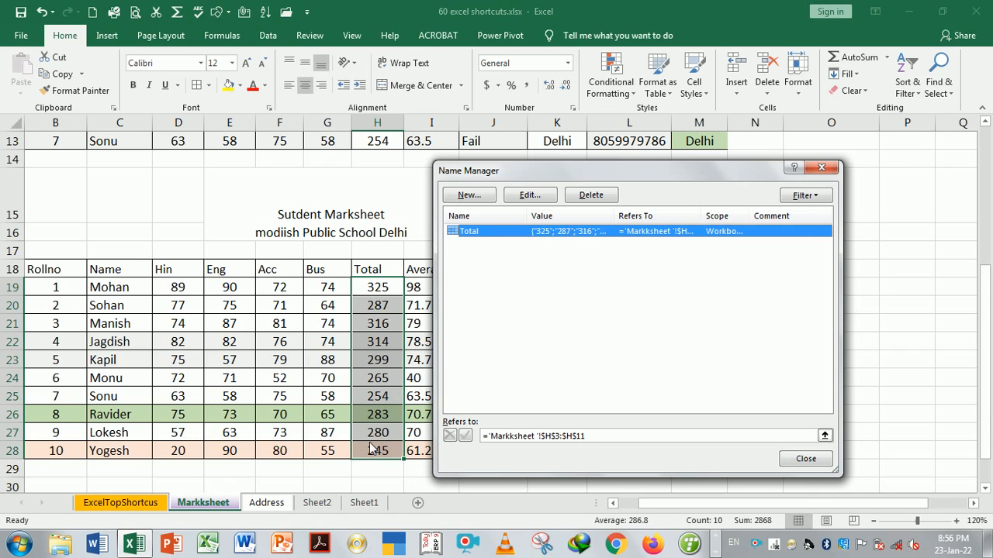
pyautogui.click(474, 197)
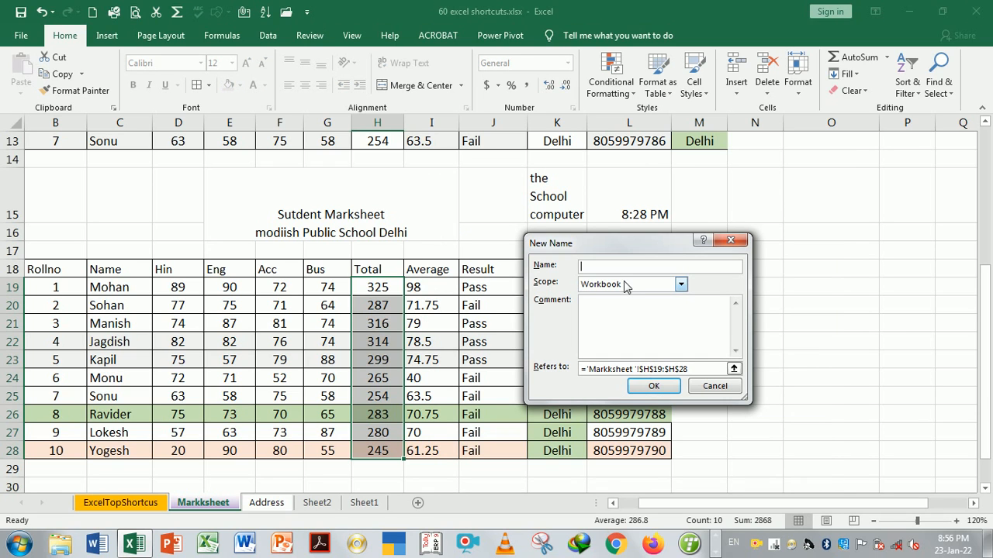
pyautogui.write('sum')
# Confirm the name sum and enter =SUM(sum) in N19, giving 2868
pyautogui.click(657, 386)
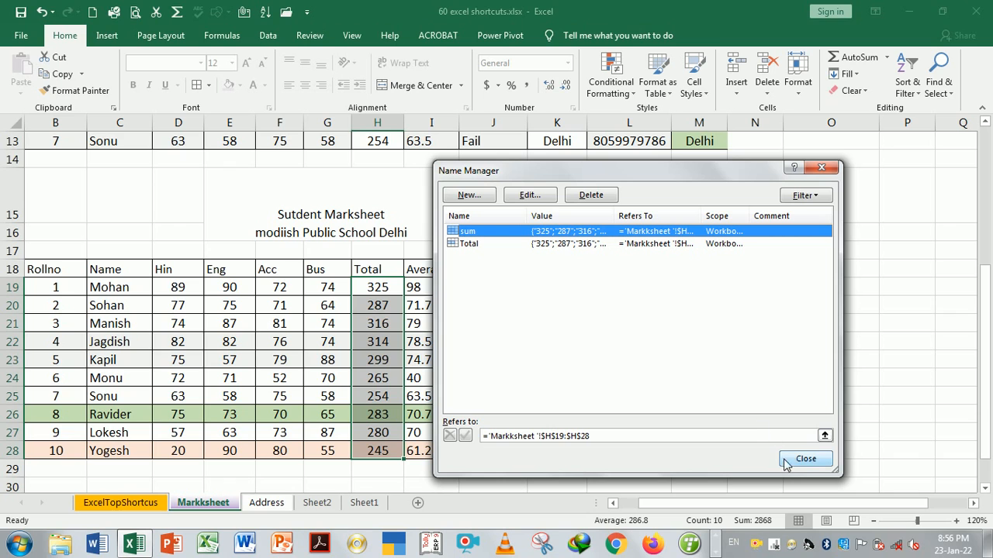
pyautogui.click(815, 459)
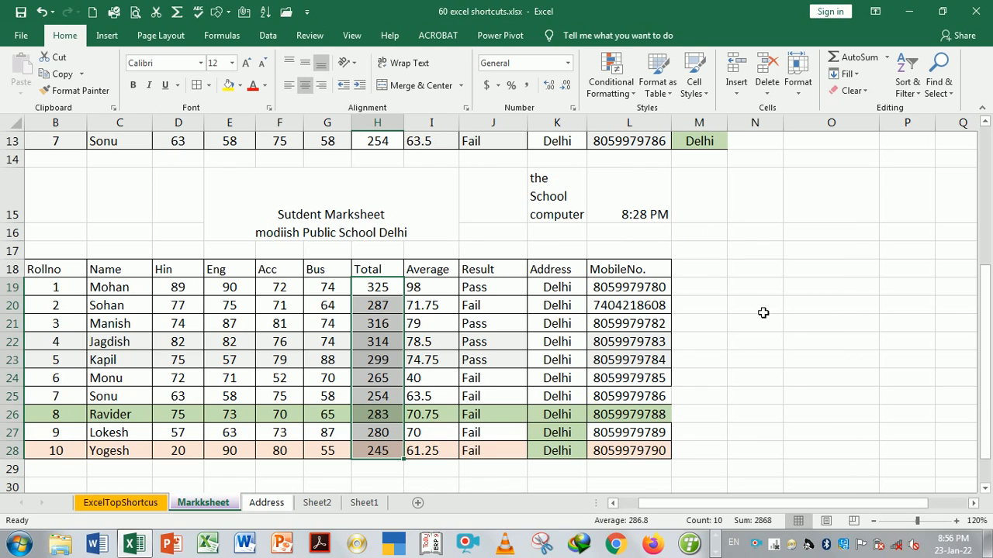
pyautogui.click(756, 288)
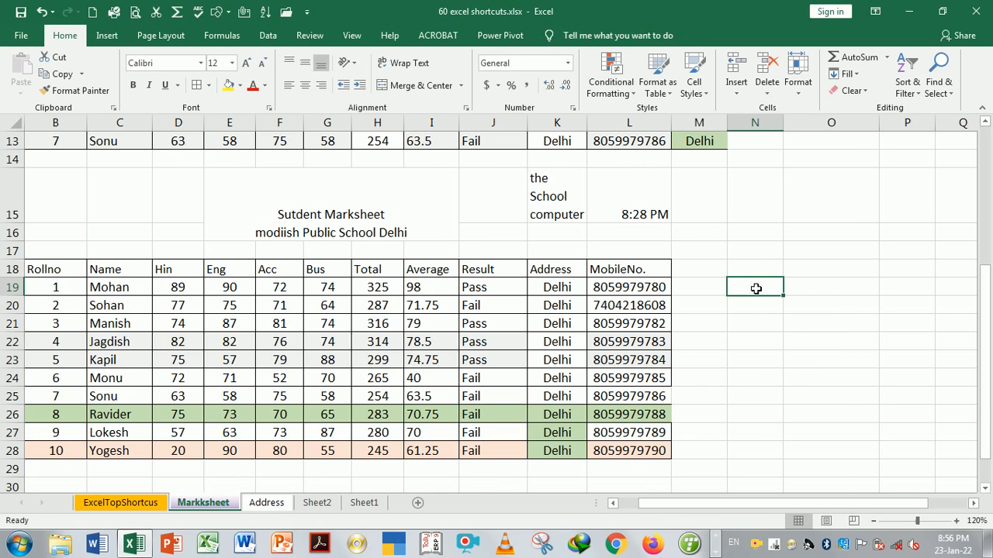
pyautogui.write('=sum')
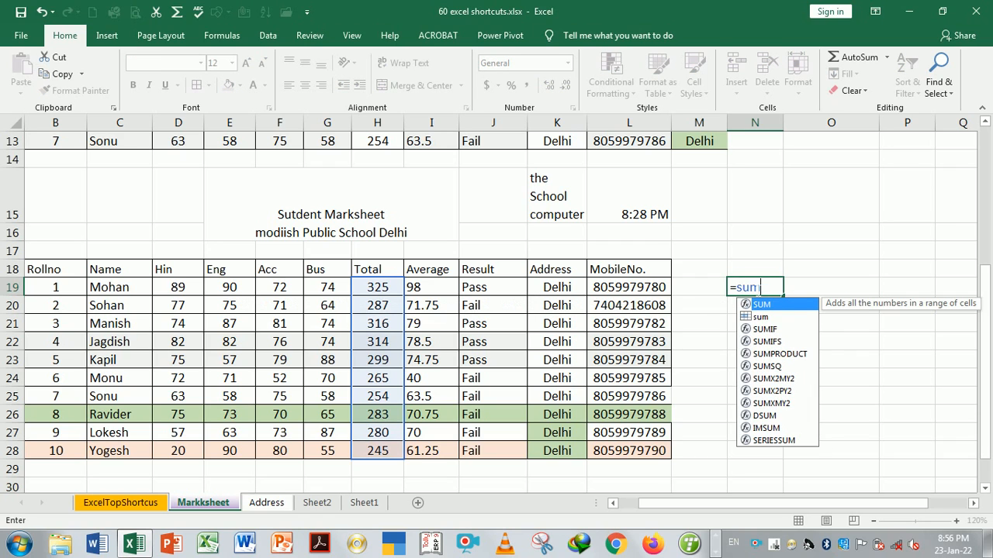
pyautogui.press('Tab')
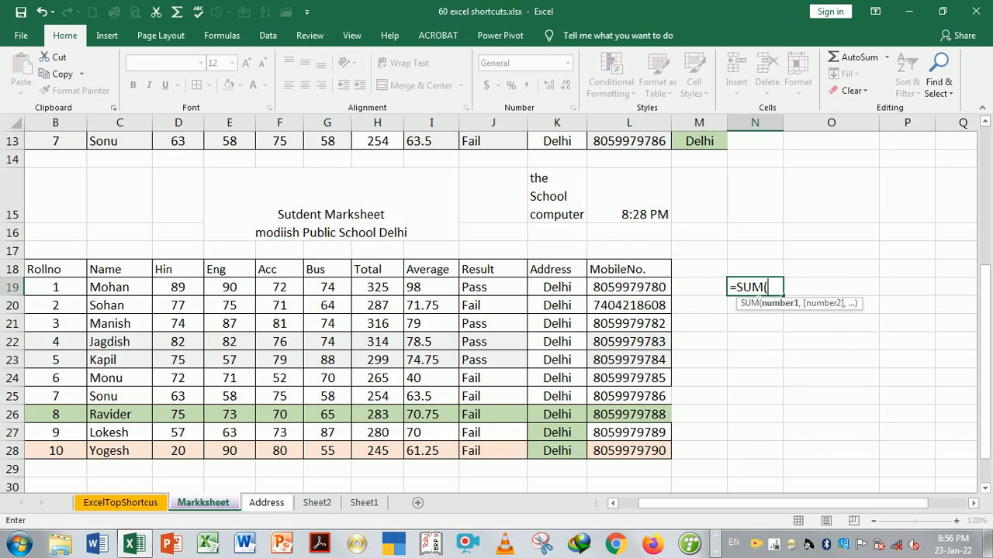
pyautogui.write('sum')
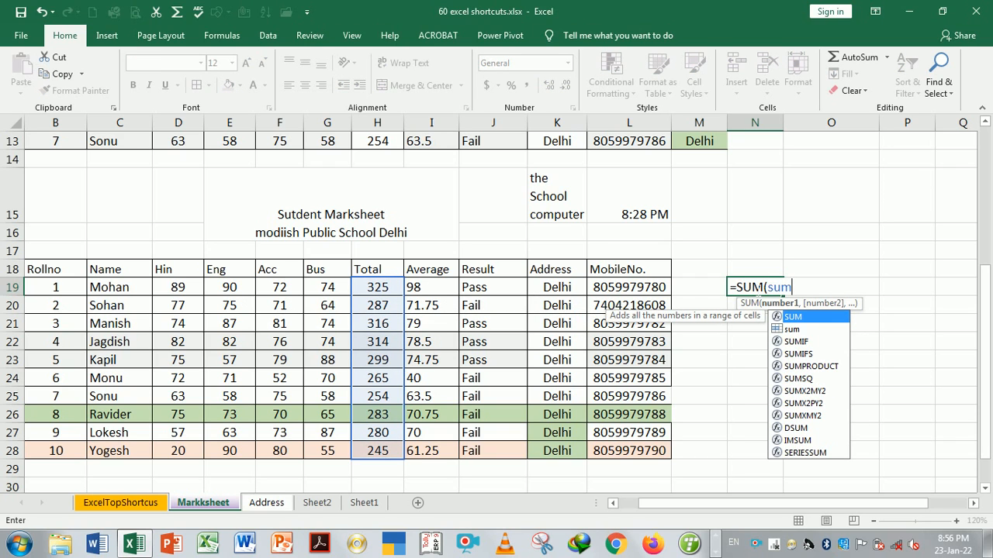
pyautogui.doubleClick(804, 321)
pyautogui.press('BackSpace')
pyautogui.press('Return')
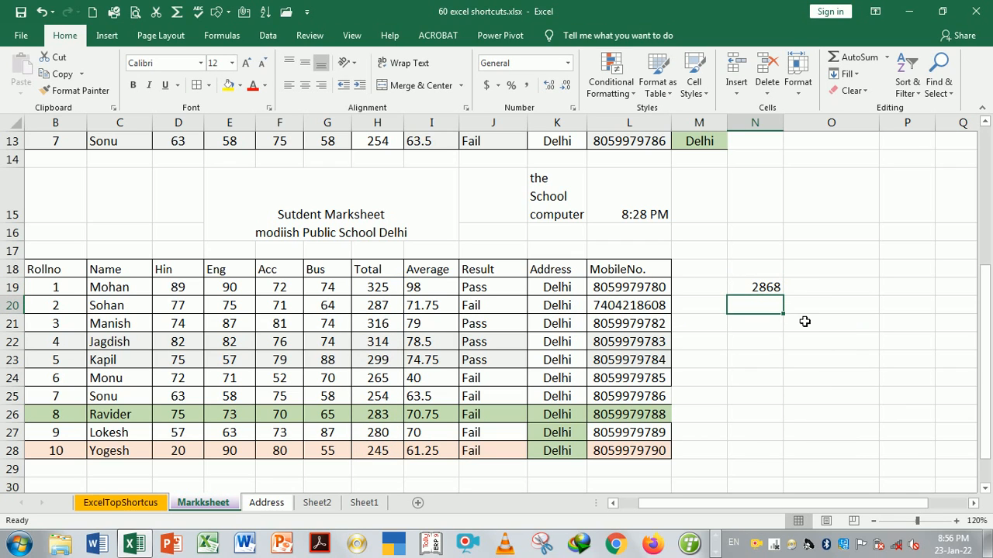
# Review N19's =SUM(sum) formula and leave it showing the 2868 result
pyautogui.doubleClick(764, 288)
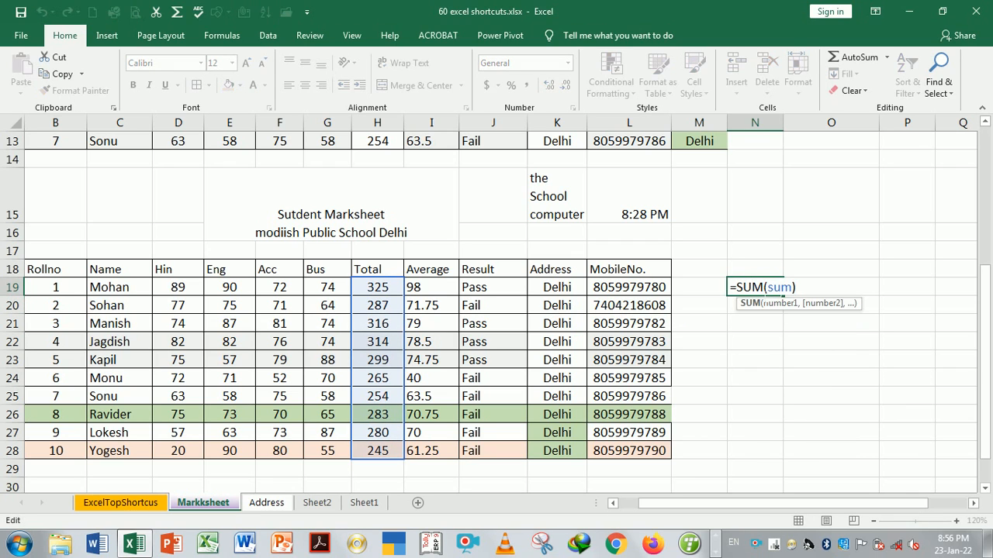
pyautogui.press('Return')
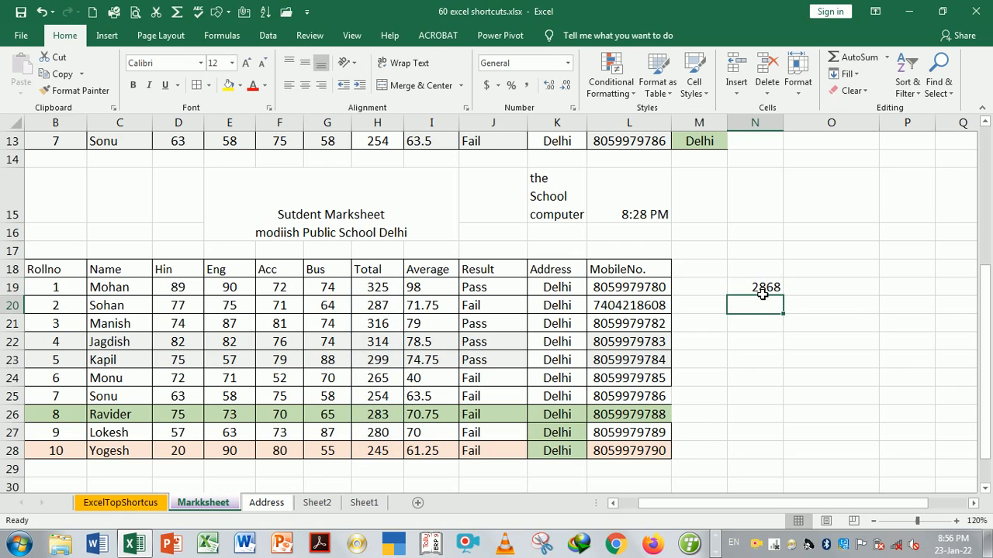
pyautogui.doubleClick(762, 290)
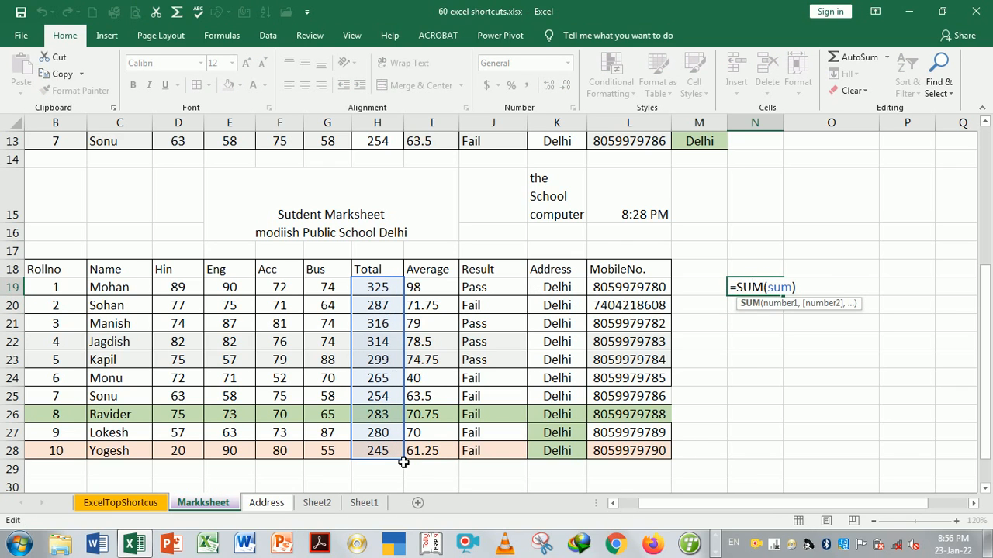
pyautogui.click(756, 323)
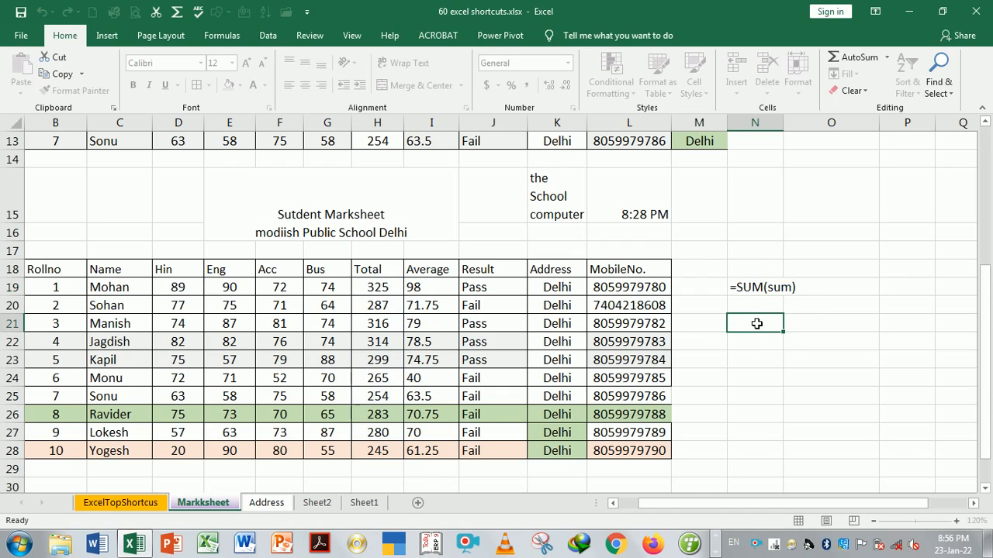
pyautogui.press('Down')
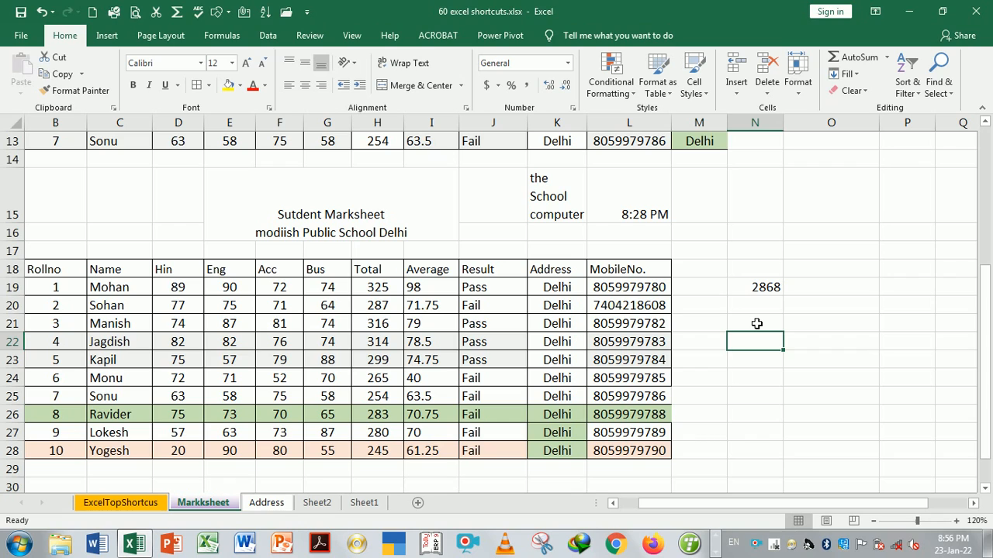
pyautogui.press('Up')
pyautogui.press('Up')
pyautogui.press('Up')
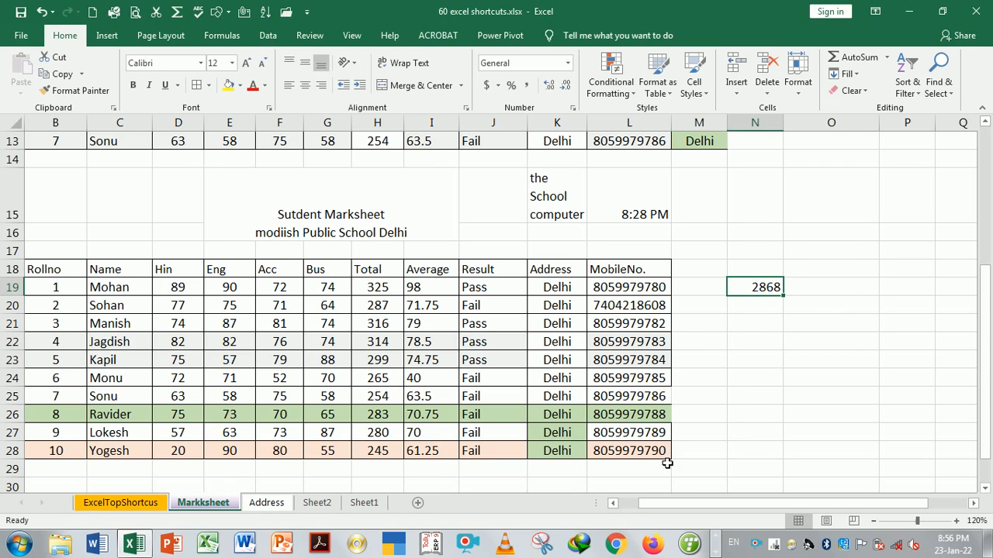
# On Sheet2, enter =SUM(sum) in I16 to total the named range as 2868
pyautogui.click(325, 504)
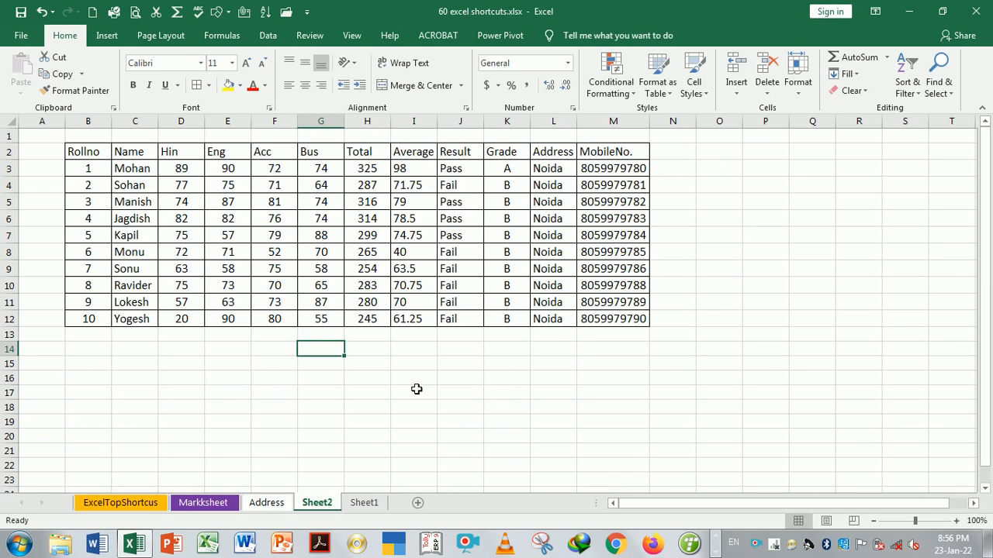
pyautogui.click(416, 383)
pyautogui.write('=sum')
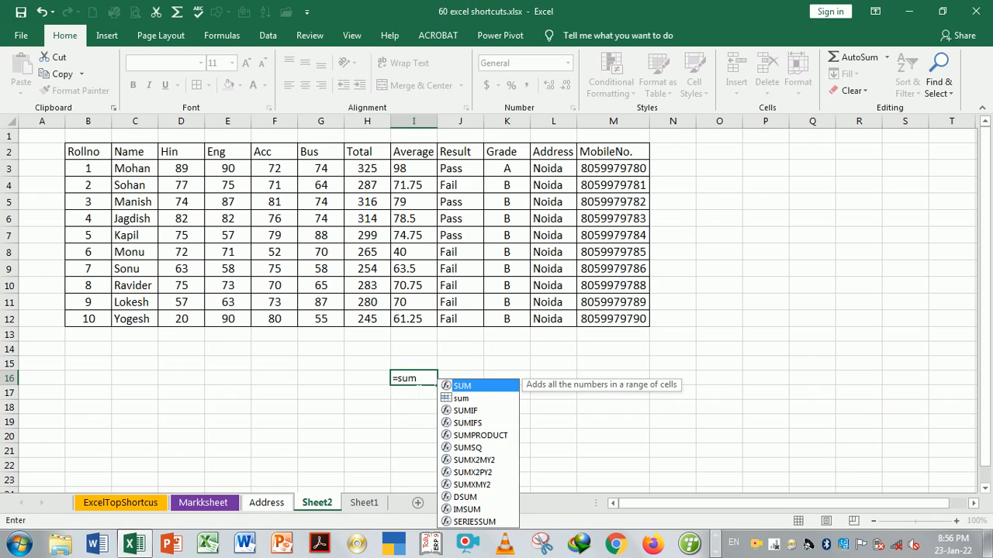
pyautogui.press('Tab')
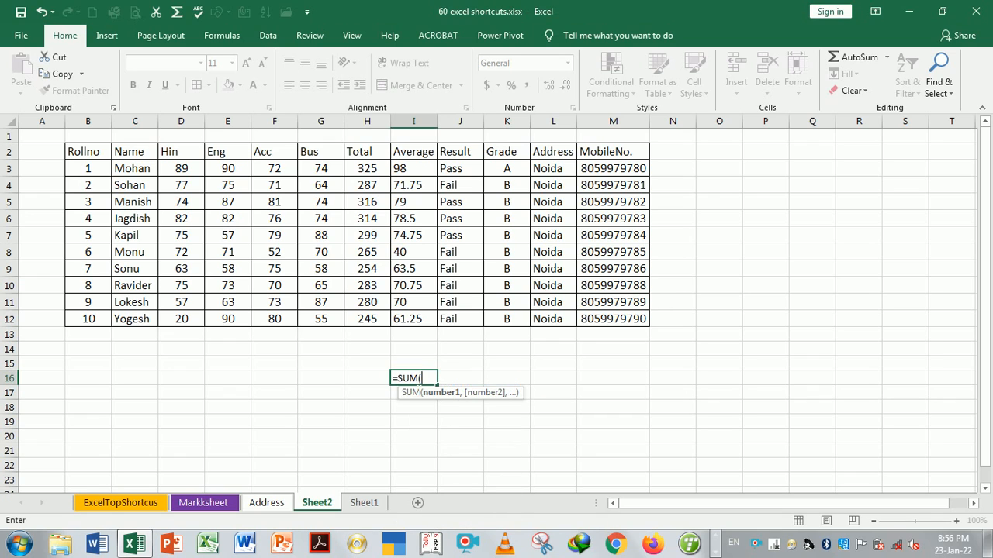
pyautogui.press('BackSpace')
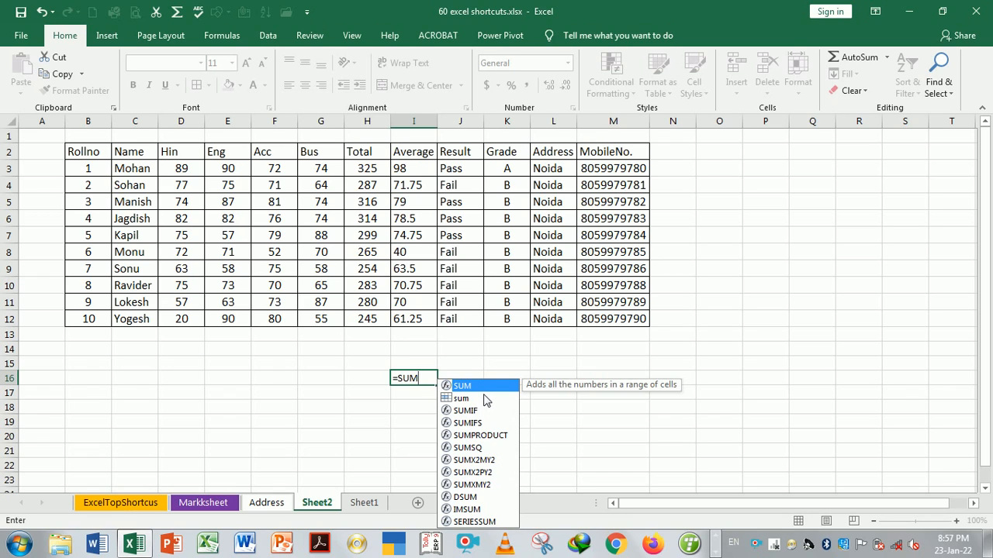
pyautogui.press('Tab')
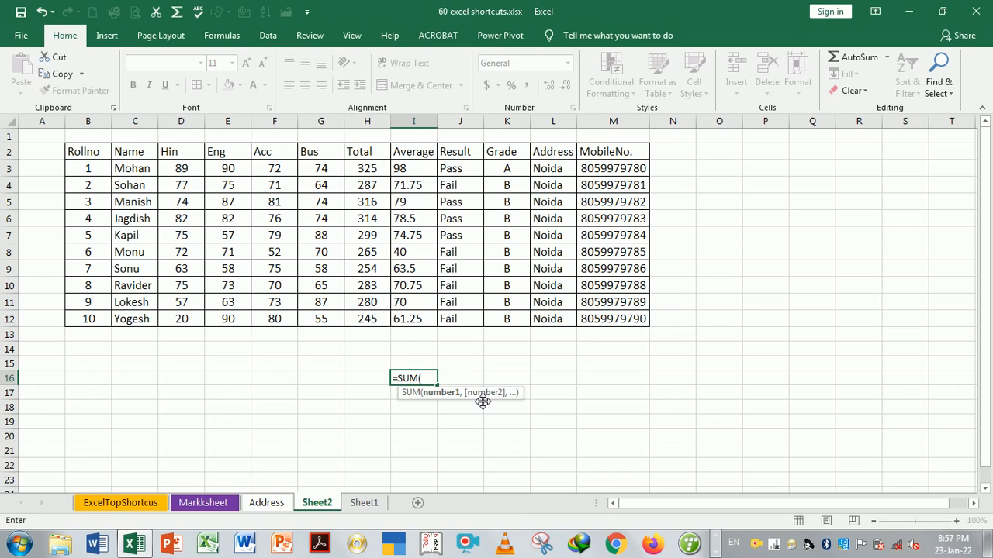
pyautogui.write('su')
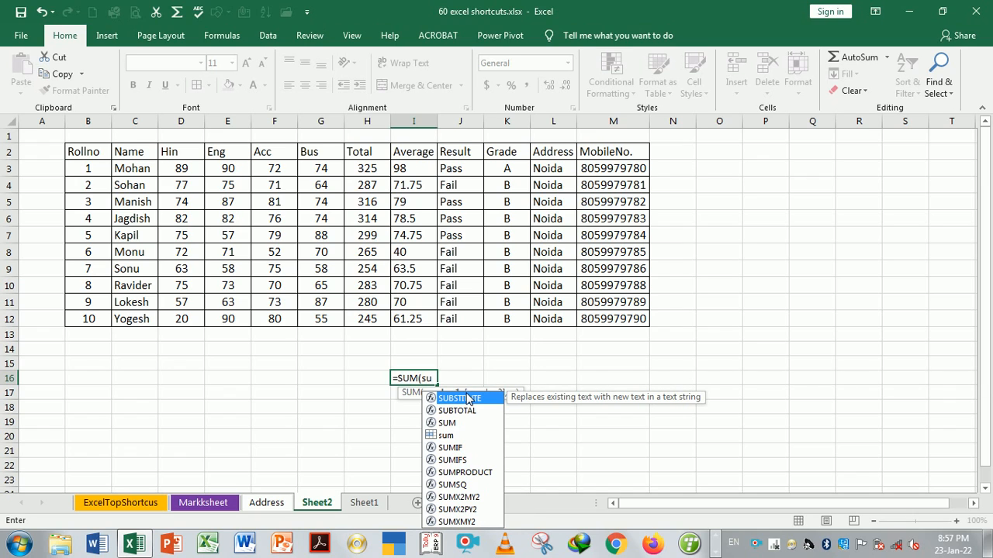
pyautogui.doubleClick(448, 435)
pyautogui.press('Return')
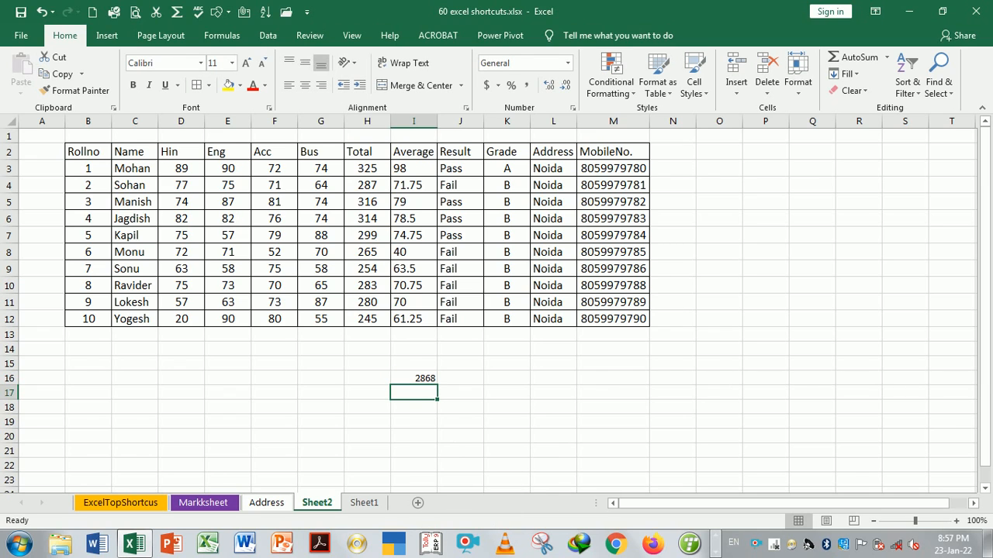
# Clear cell I16 and return to the ExcelTopShortcus sheet
pyautogui.click(424, 383)
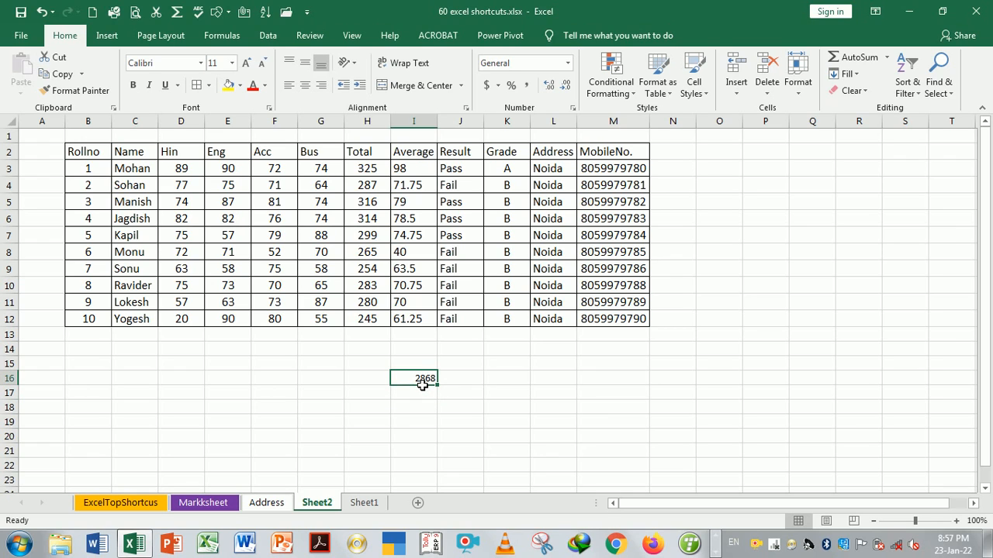
pyautogui.press('Delete')
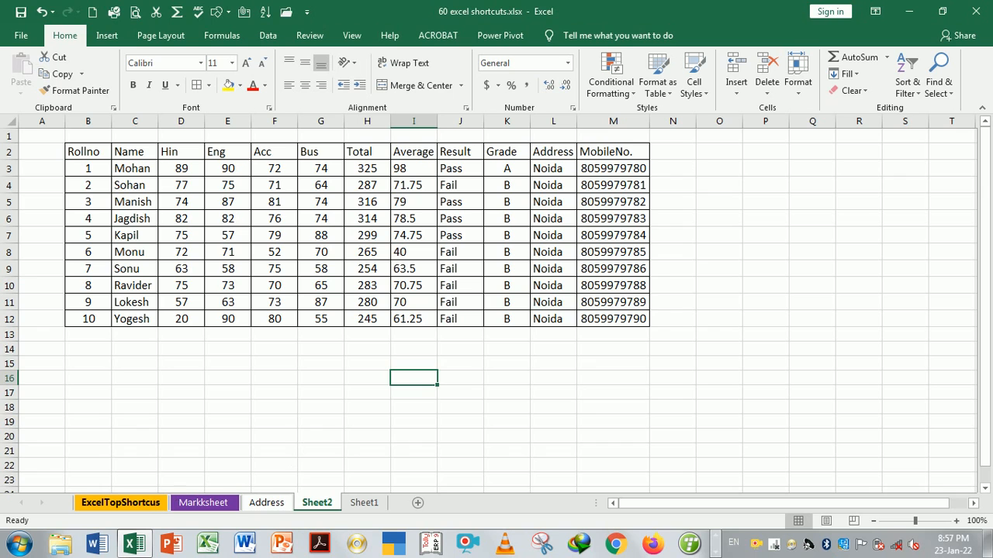
pyautogui.click(146, 504)
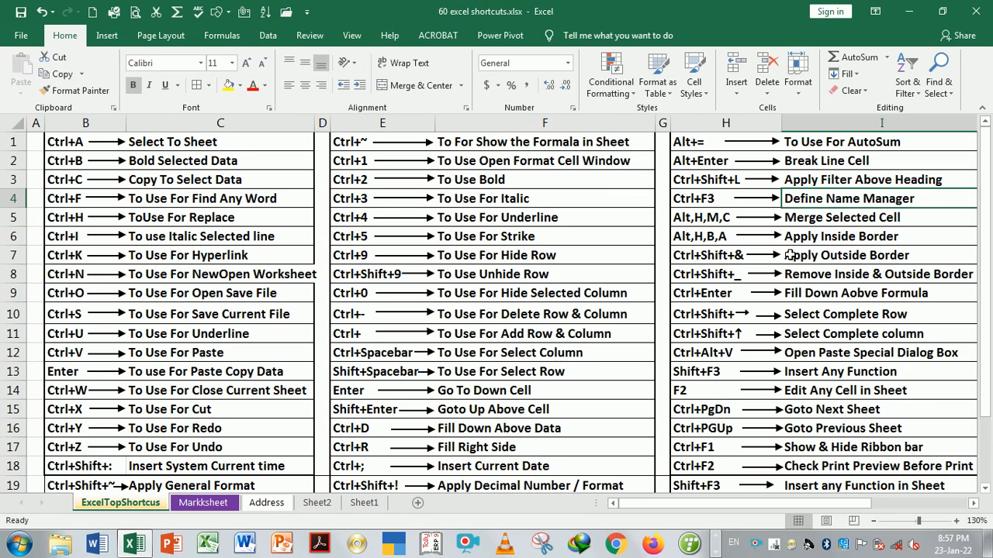
# Select the Merge Selected Cell arrow shape, then go to the Markksheet sheet
pyautogui.click(764, 219)
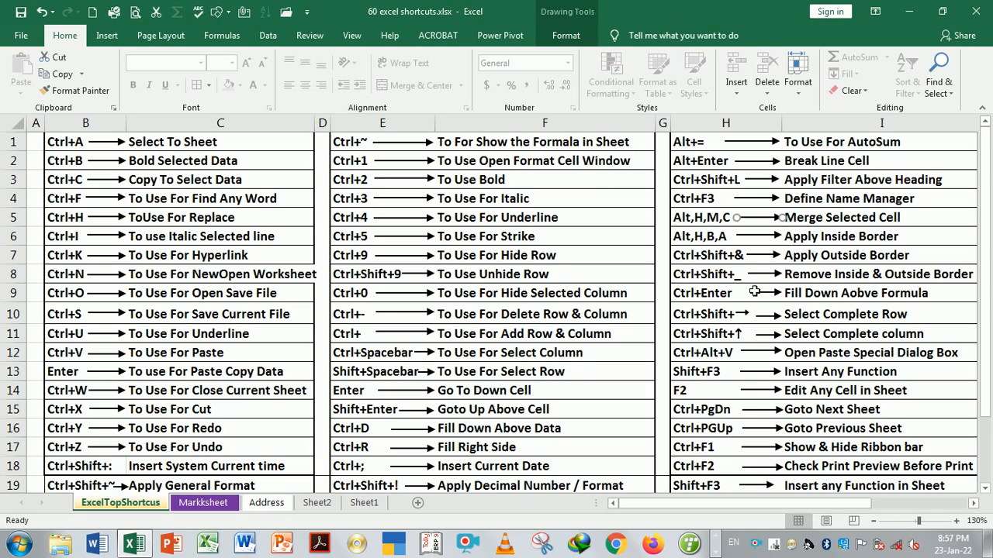
pyautogui.hotkey('ctrl', 'pagedown')
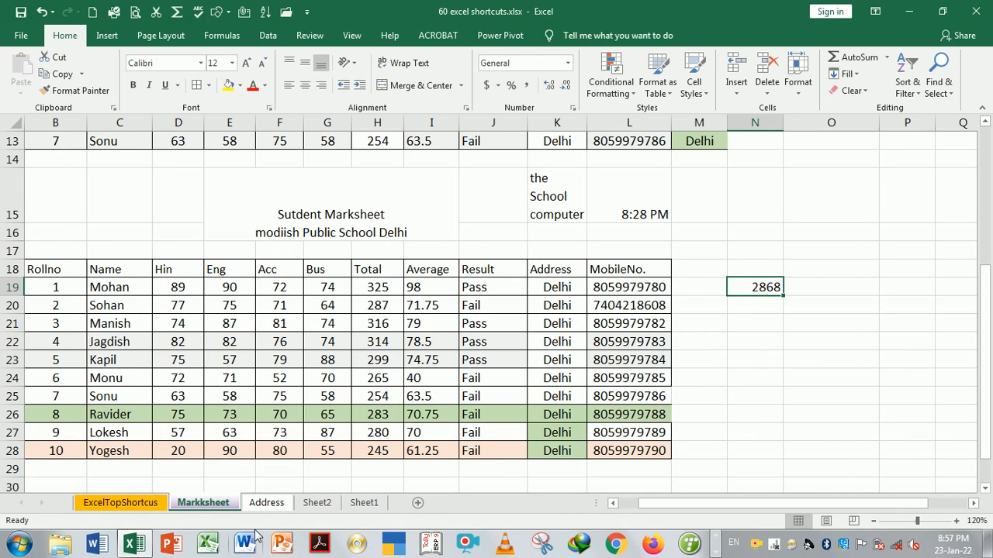
# On the Address sheet, merge and center D15:H18 from the ribbon, then undo it
pyautogui.click(270, 504)
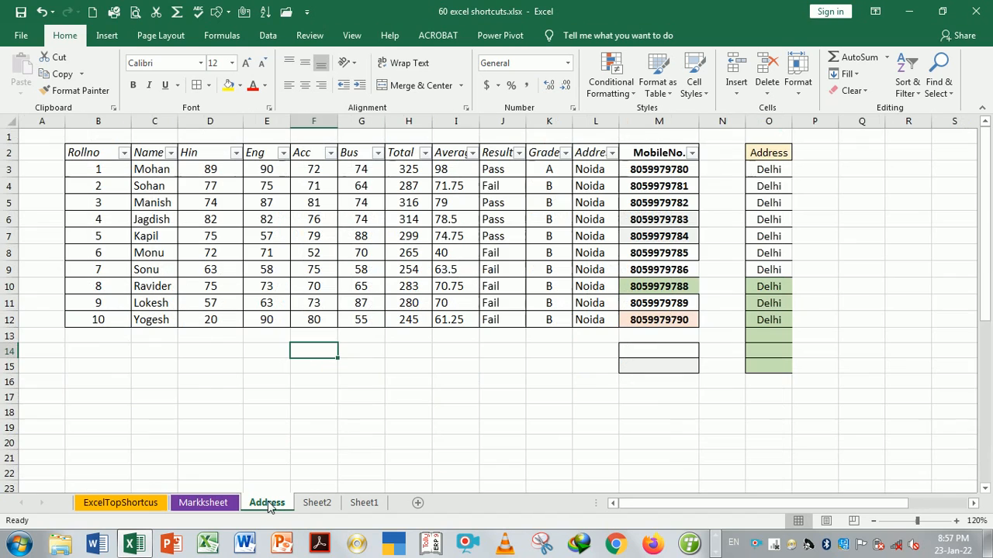
pyautogui.moveTo(236, 367); pyautogui.dragTo(423, 411)
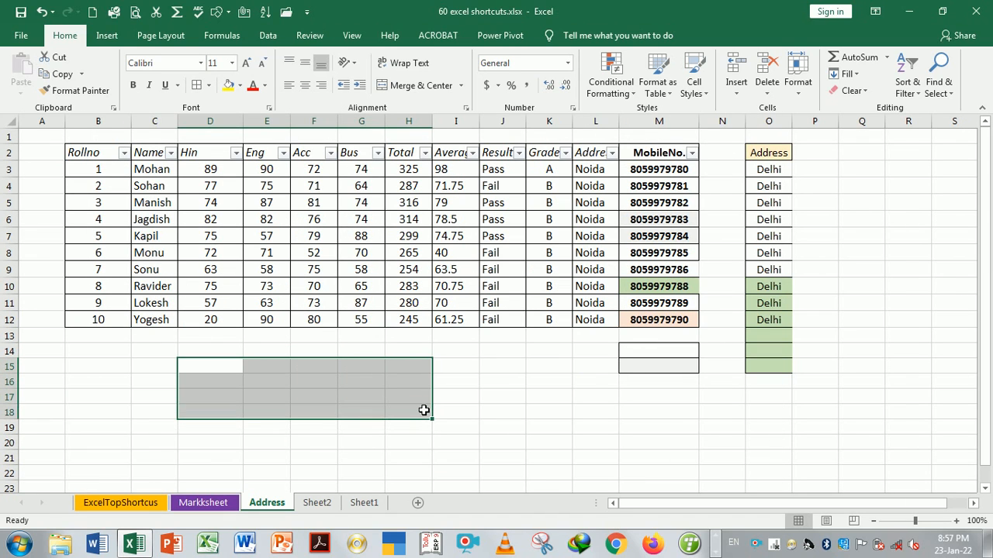
pyautogui.click(419, 86)
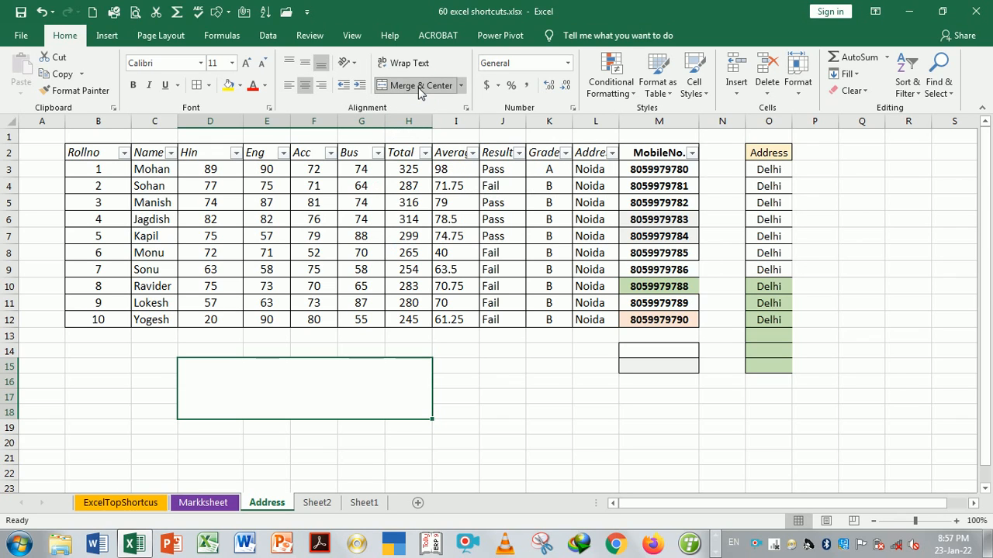
pyautogui.hotkey('ctrl', 'z')
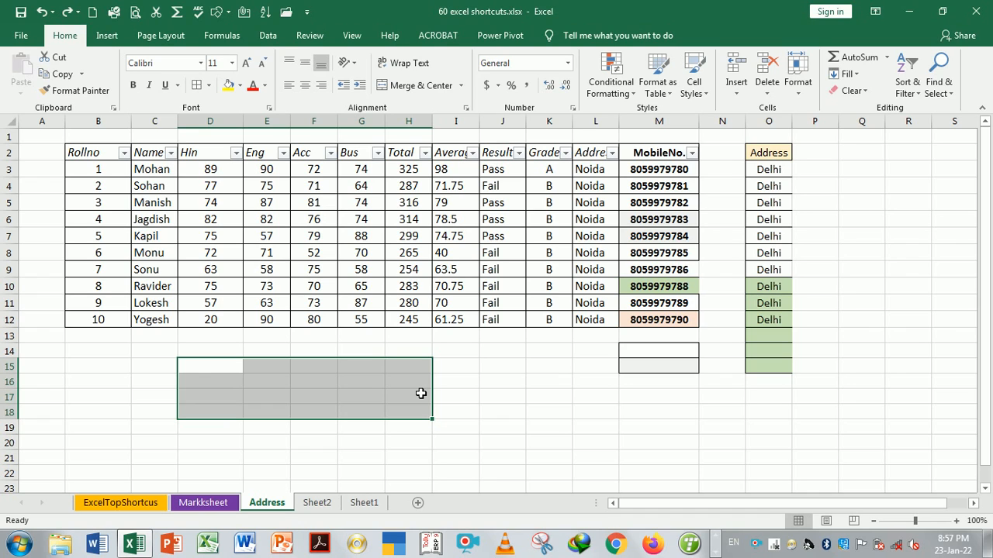
# Merge D15:H18 again with Alt, H, M, C, undo it, and return to ExcelTopShortcus
pyautogui.press('alt')
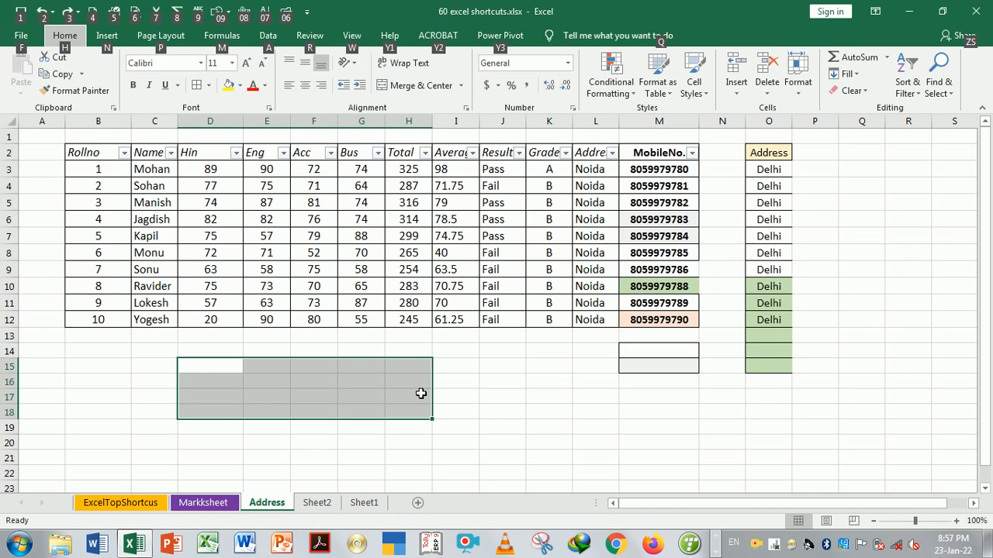
pyautogui.press('h')
pyautogui.press('m')
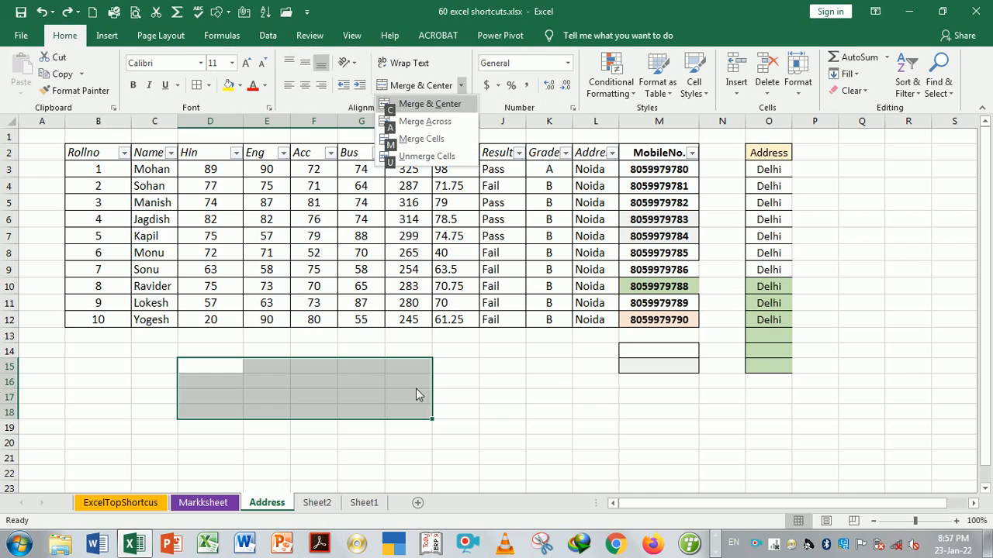
pyautogui.press('c')
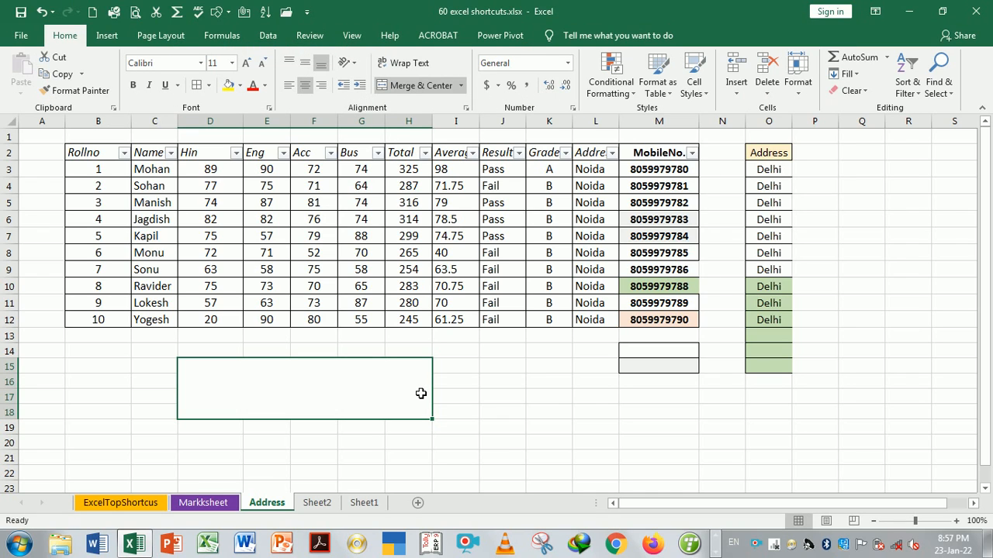
pyautogui.hotkey('ctrl', 'z')
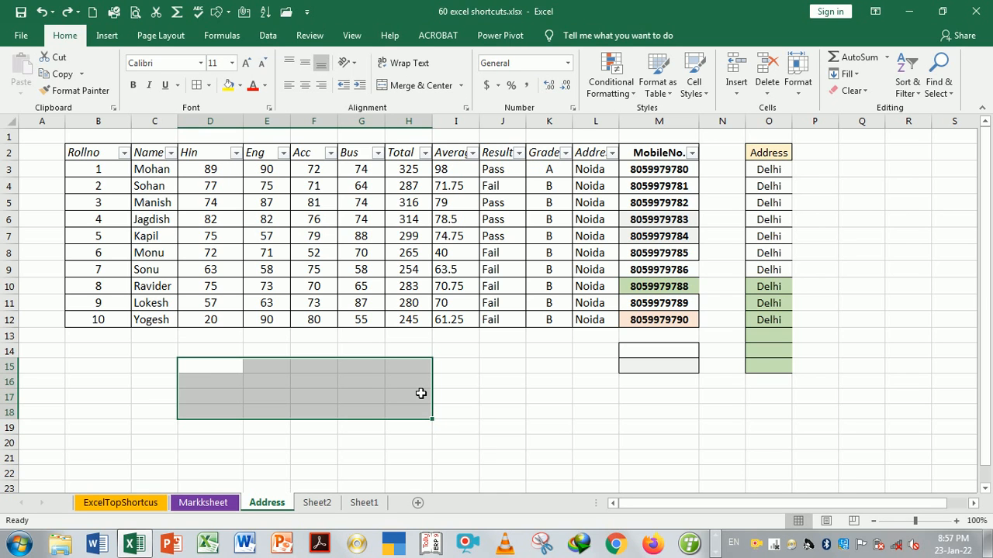
pyautogui.hotkey('ctrl', 'pageup')
pyautogui.hotkey('ctrl', 'pageup')
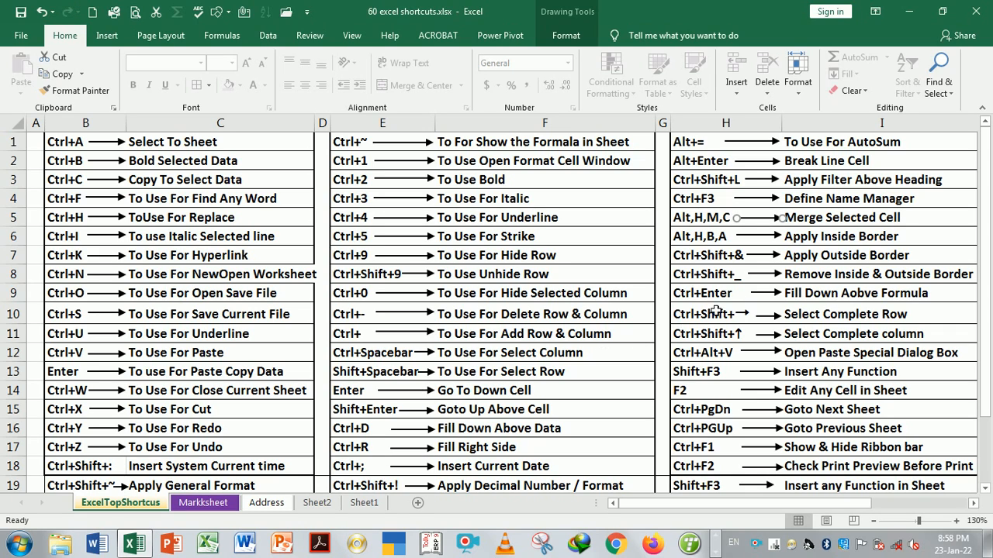
# On the Address sheet, select B2:M12 and turn off its filter with Ctrl+Shift+L
pyautogui.click(821, 242)
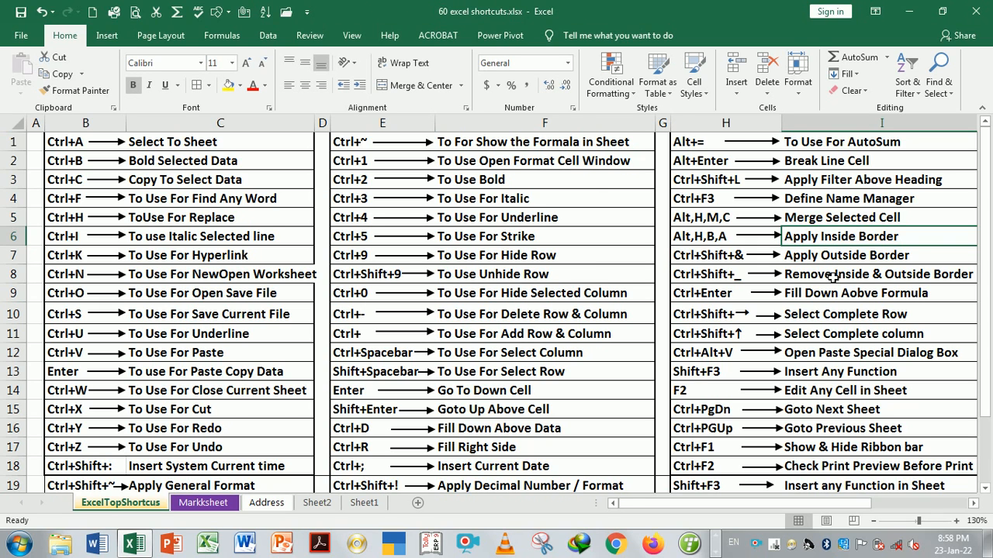
pyautogui.hotkey('ctrl', 'pagedown')
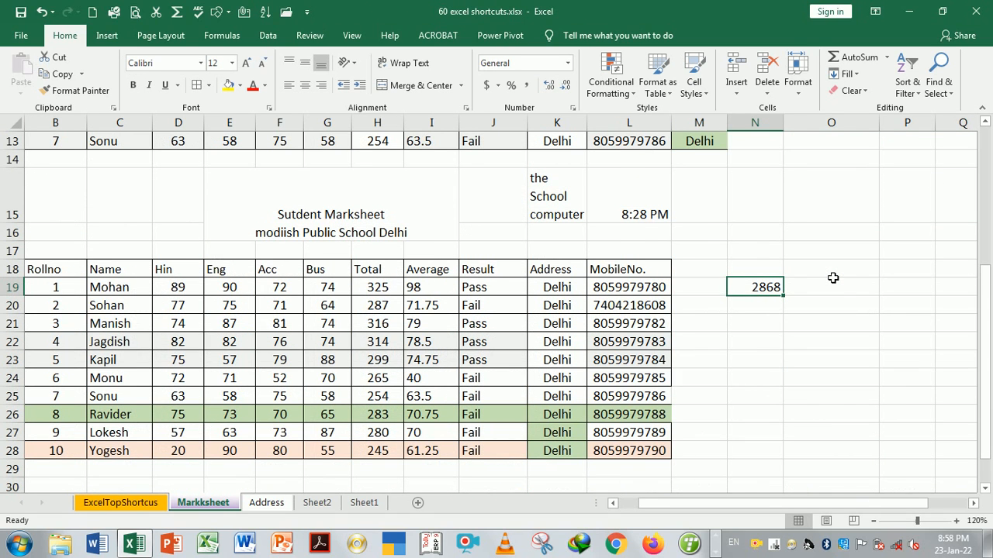
pyautogui.hotkey('ctrl', 'pagedown')
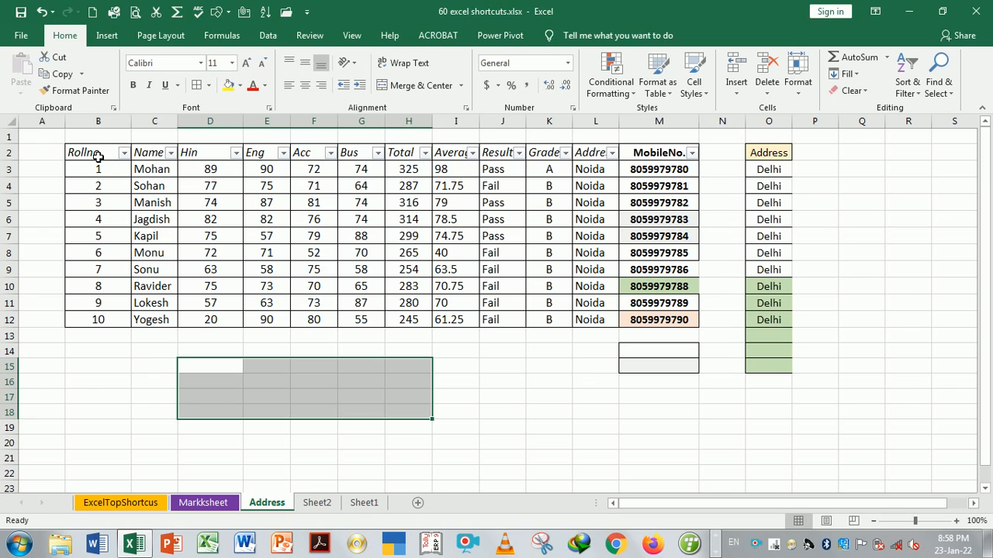
pyautogui.moveTo(98, 157); pyautogui.dragTo(674, 327)
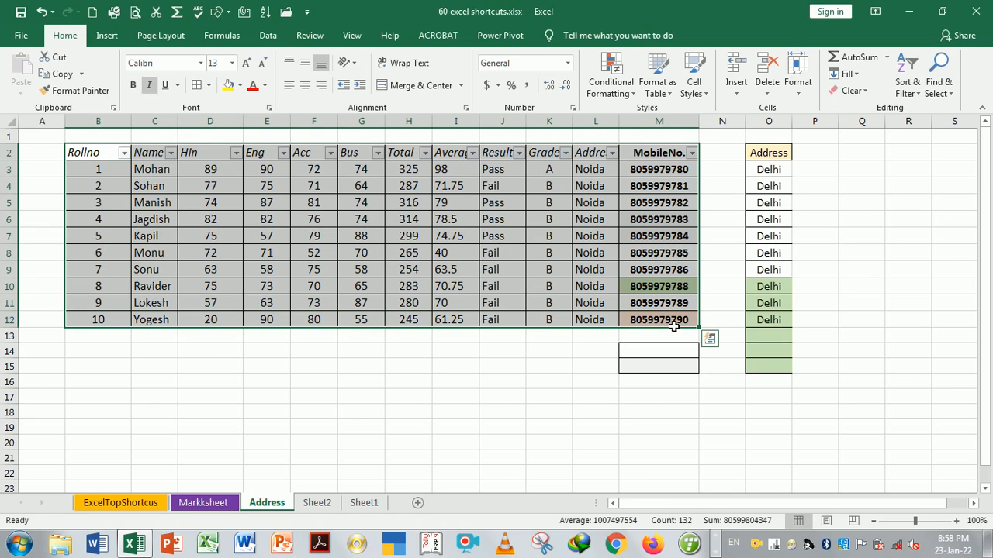
pyautogui.hotkey('ctrl', 'shift', 'l')
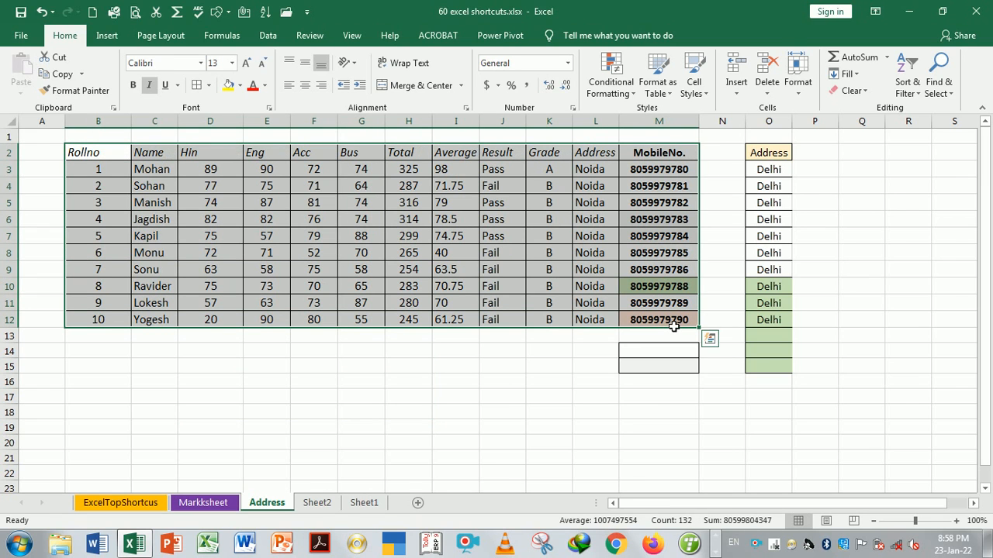
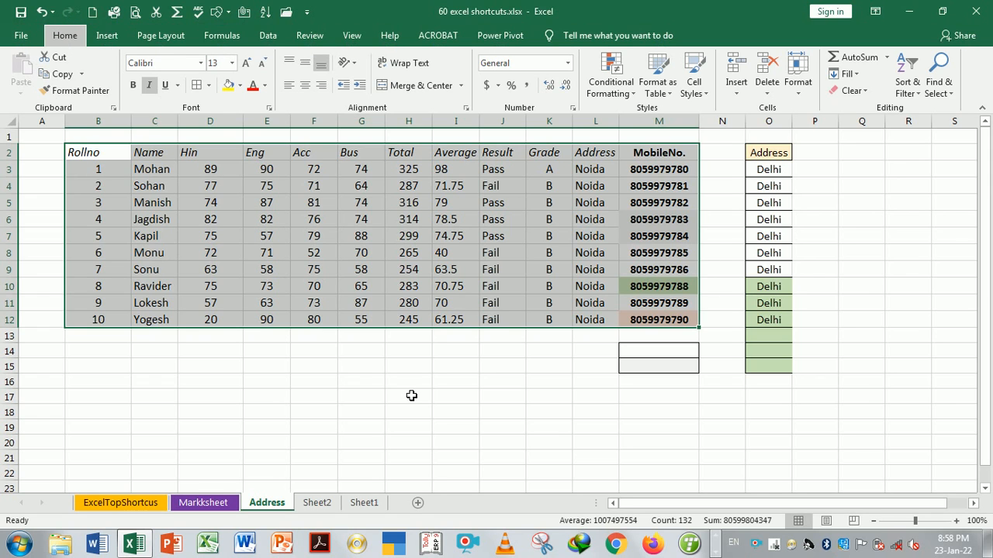
# Mark the Apply Outside Border shortcut entry, then cycle through Markksheet to the Address sheet
pyautogui.click(444, 406)
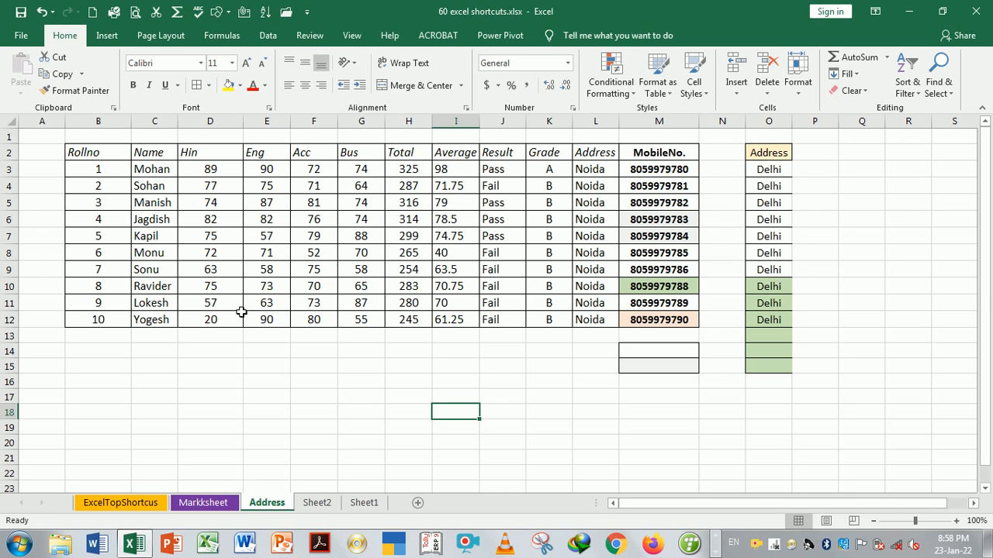
pyautogui.hotkey('ctrl', 'pageup')
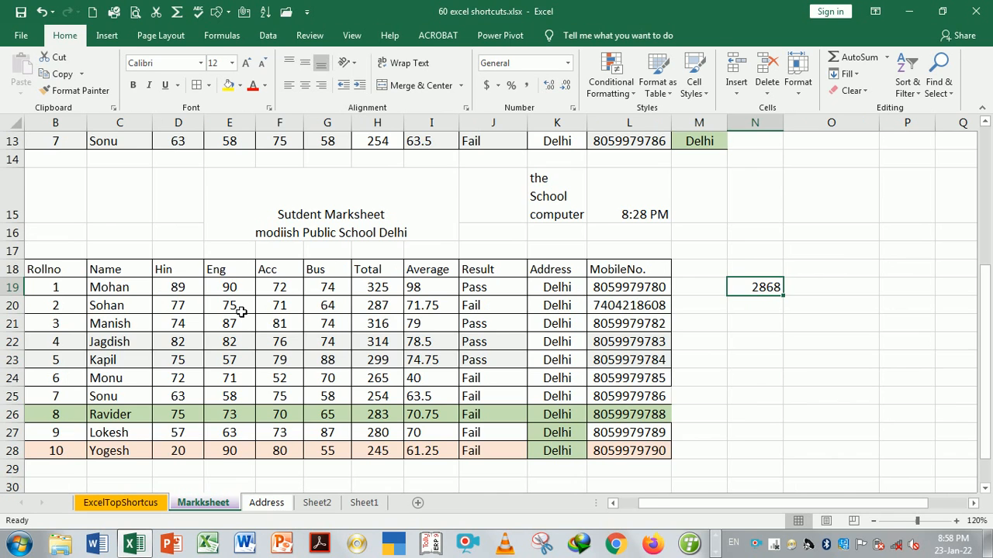
pyautogui.hotkey('ctrl', 'pageup')
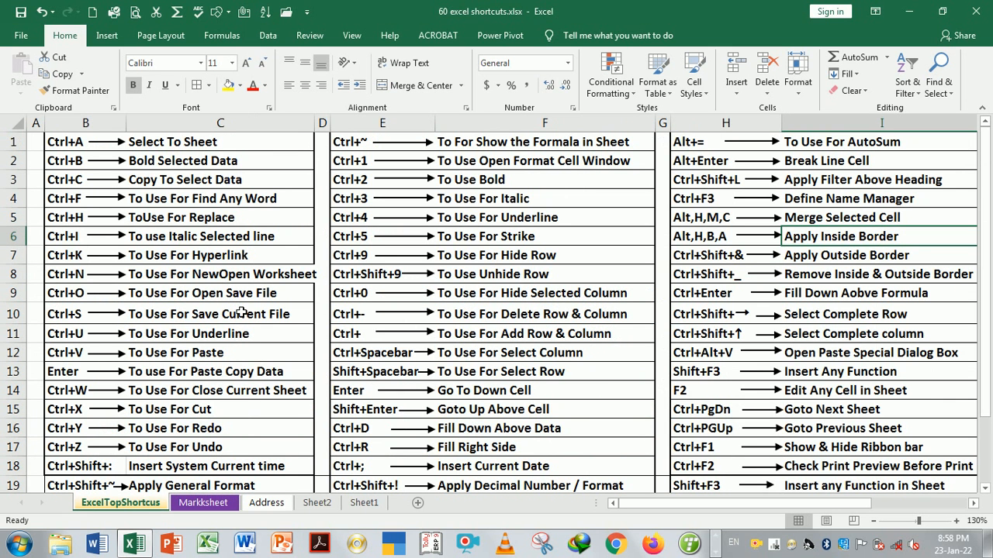
pyautogui.click(711, 257)
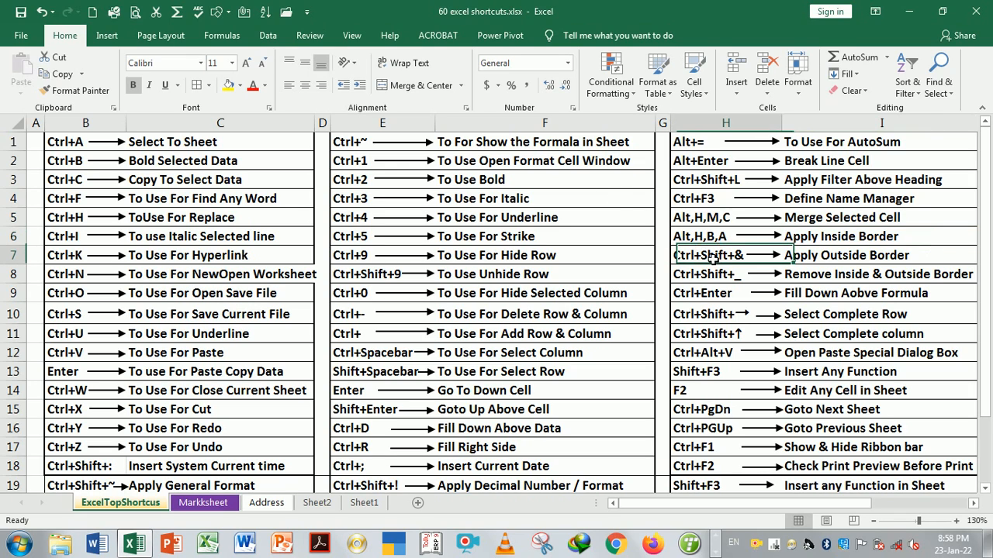
pyautogui.hotkey('ctrl', 'pagedown')
pyautogui.click(812, 272)
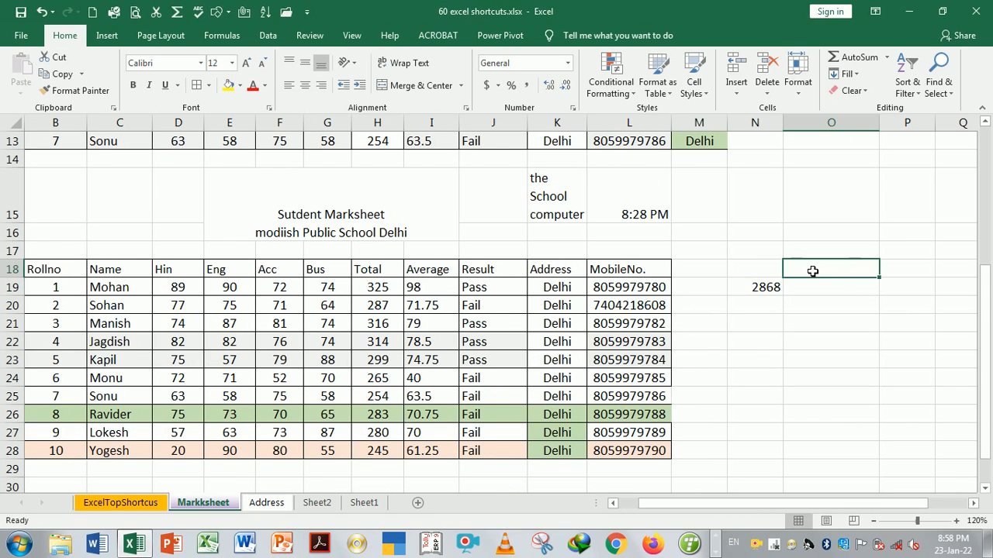
pyautogui.hotkey('ctrl', 'pagedown')
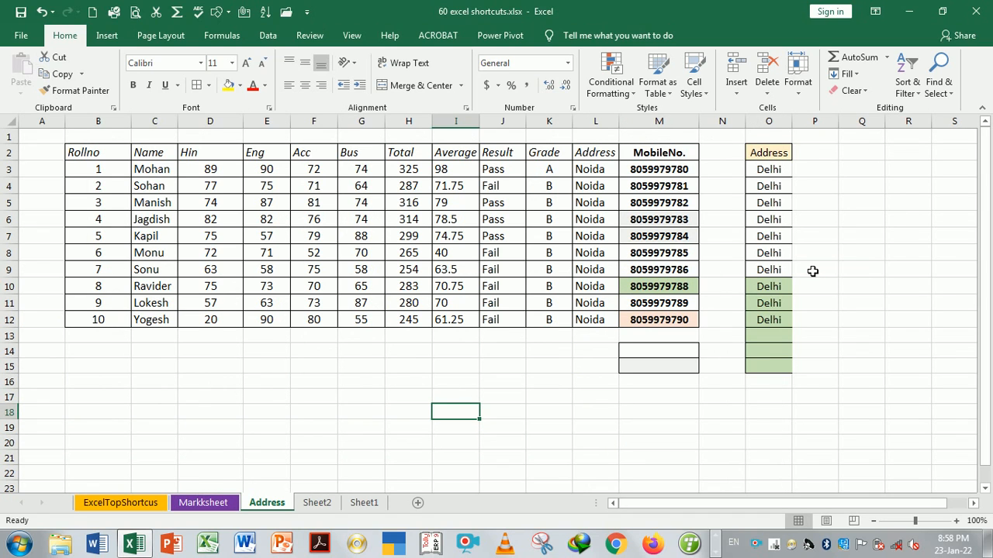
pyautogui.hotkey('ctrl', 'pageup')
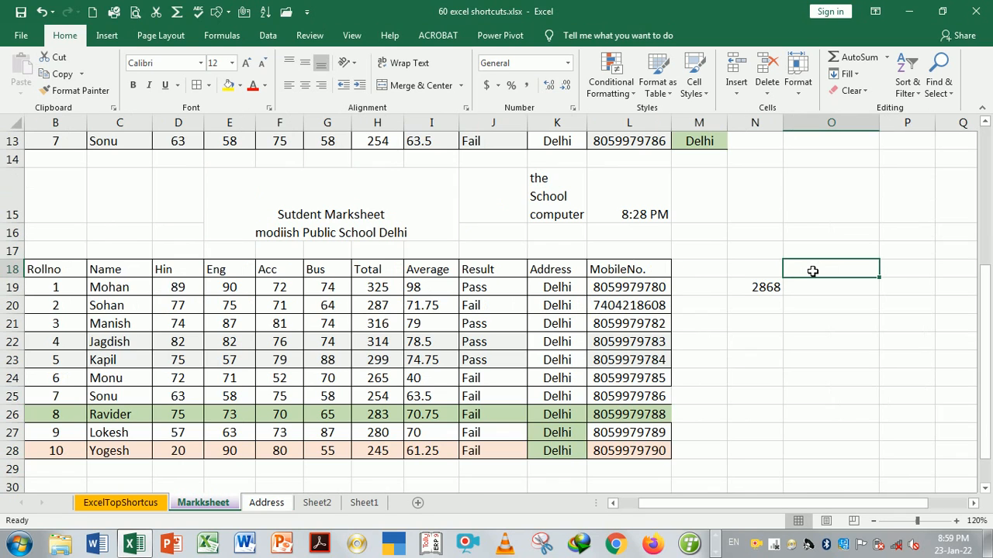
pyautogui.hotkey('ctrl', 'pagedown')
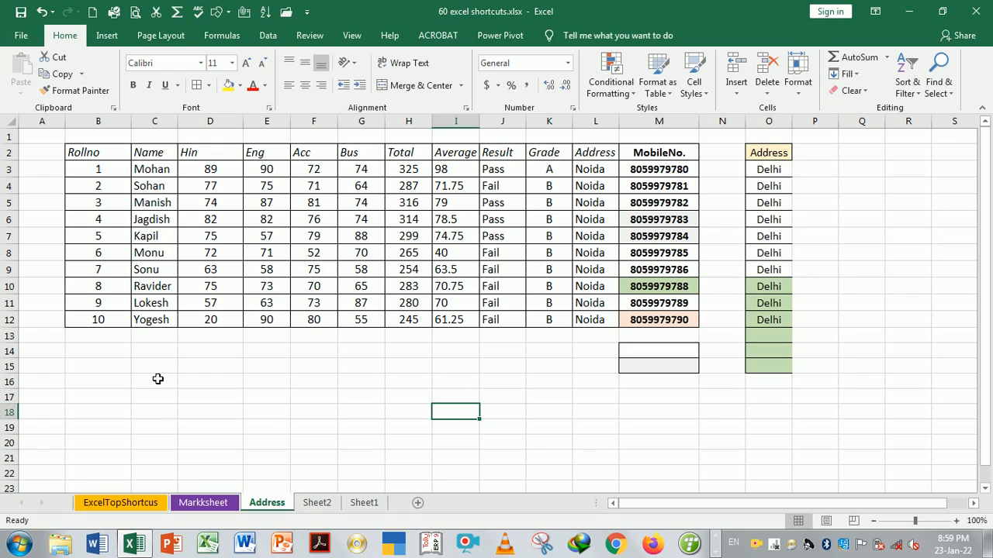
# Add an outside border around empty block C15:K20 with Ctrl+Shift+&, then remove it
pyautogui.moveTo(155, 364); pyautogui.dragTo(533, 451)
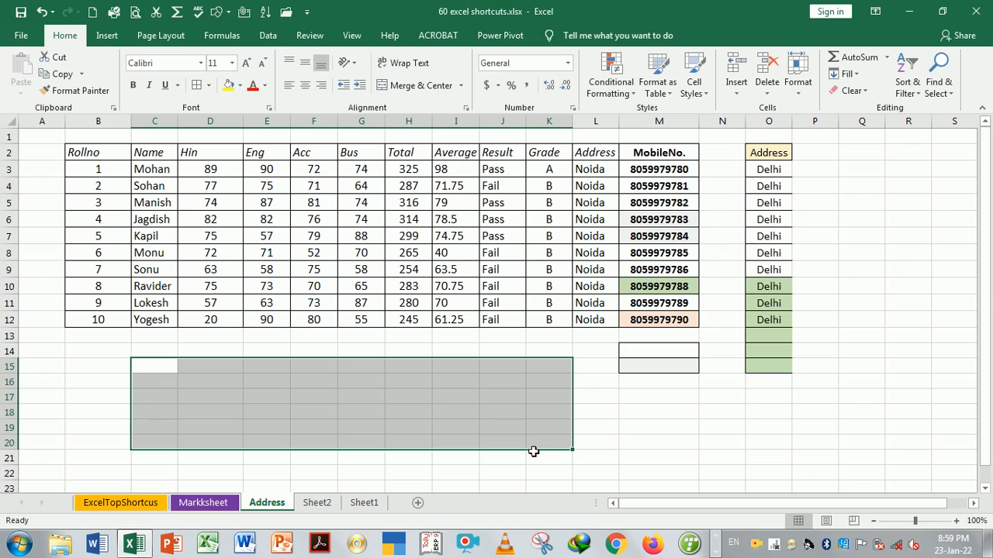
pyautogui.hotkey('ctrl', 'shift', '7')
pyautogui.click(698, 432)
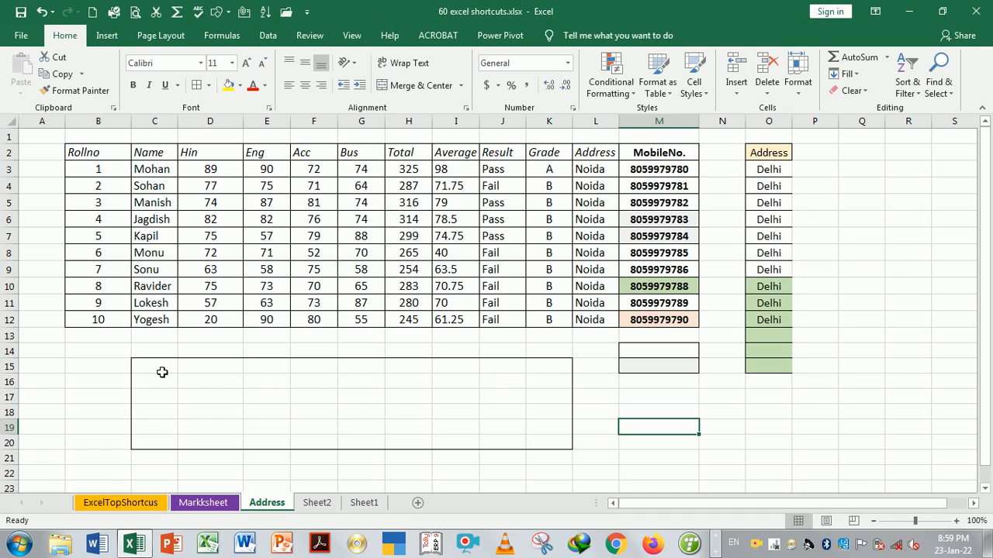
pyautogui.moveTo(154, 372); pyautogui.dragTo(545, 450)
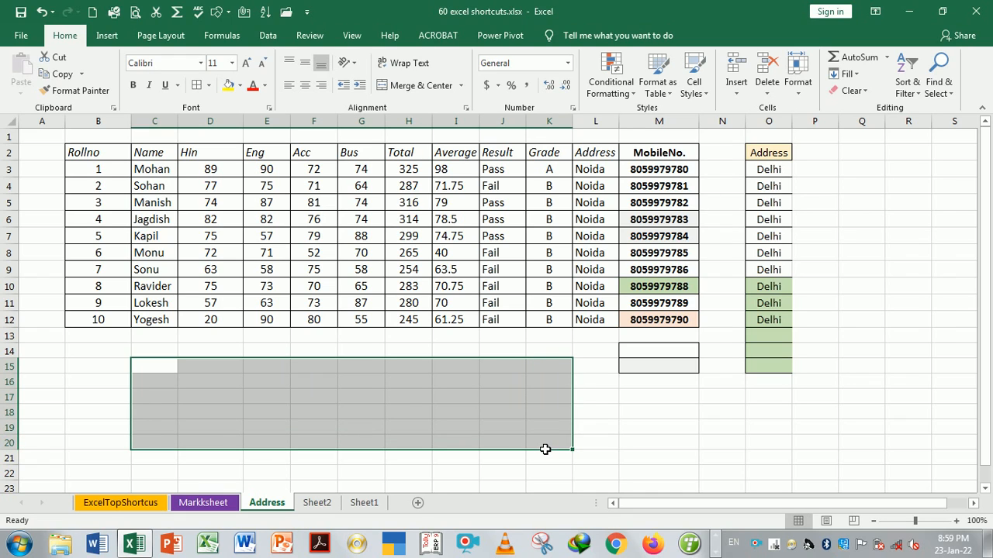
pyautogui.click(660, 426)
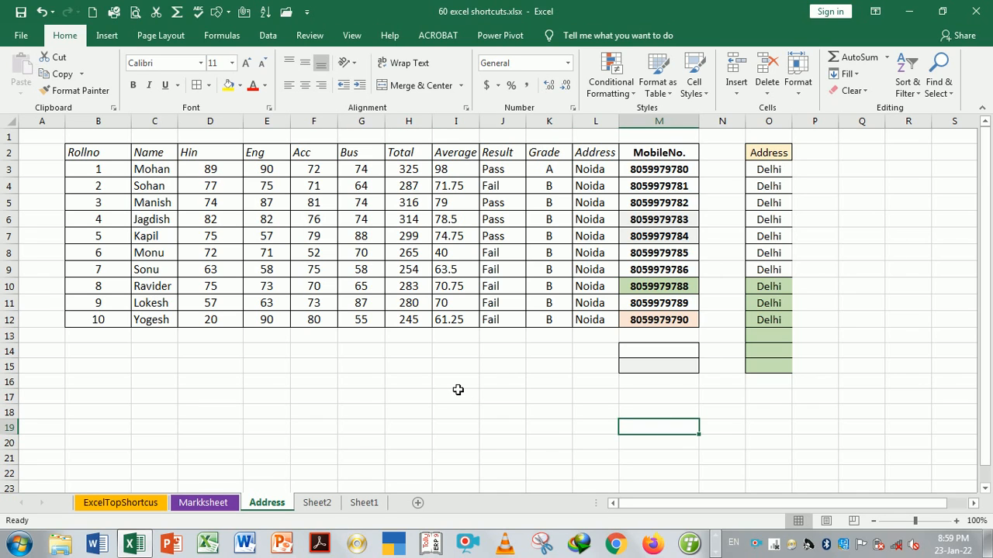
pyautogui.hotkey('ctrl', 'pageup')
pyautogui.hotkey('ctrl', 'pageup')
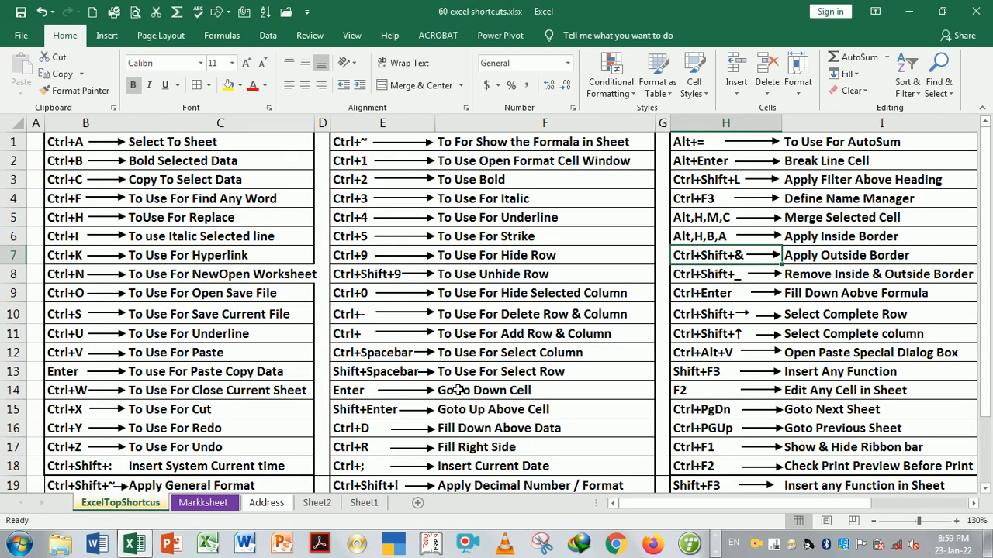
# Mark the Remove Inside & Outside Border entry, then select the marks table and J23 on Markksheet
pyautogui.click(831, 277)
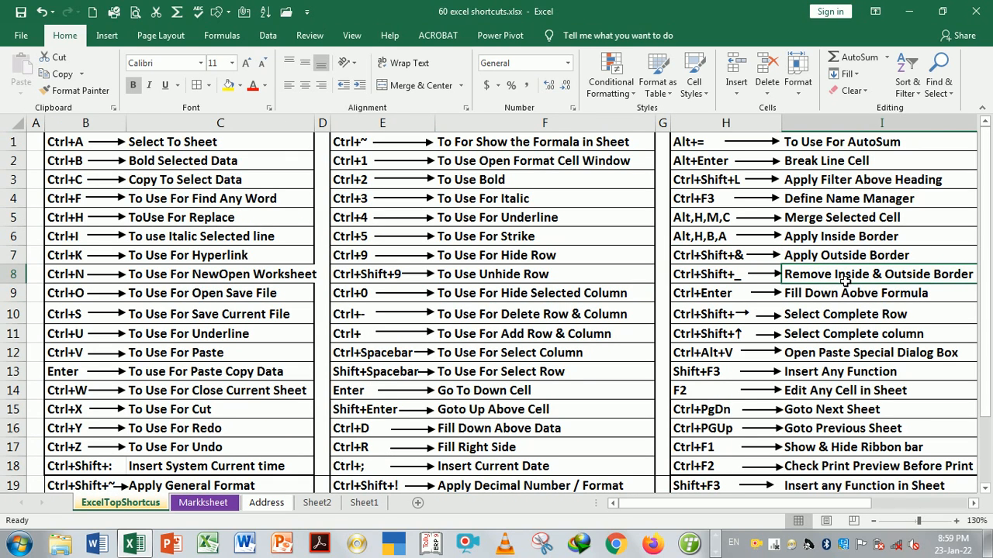
pyautogui.hotkey('ctrl', 'pagedown')
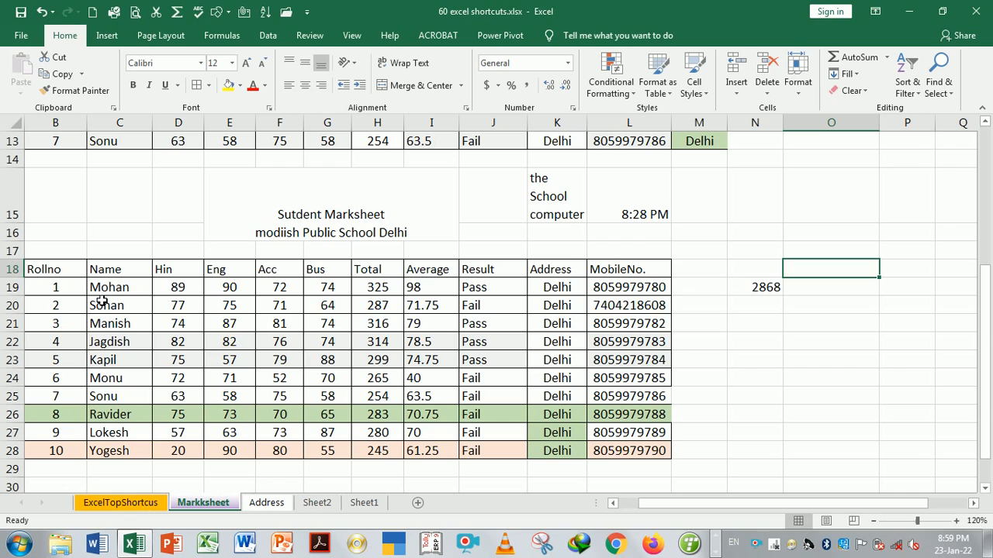
pyautogui.moveTo(73, 273); pyautogui.dragTo(621, 449)
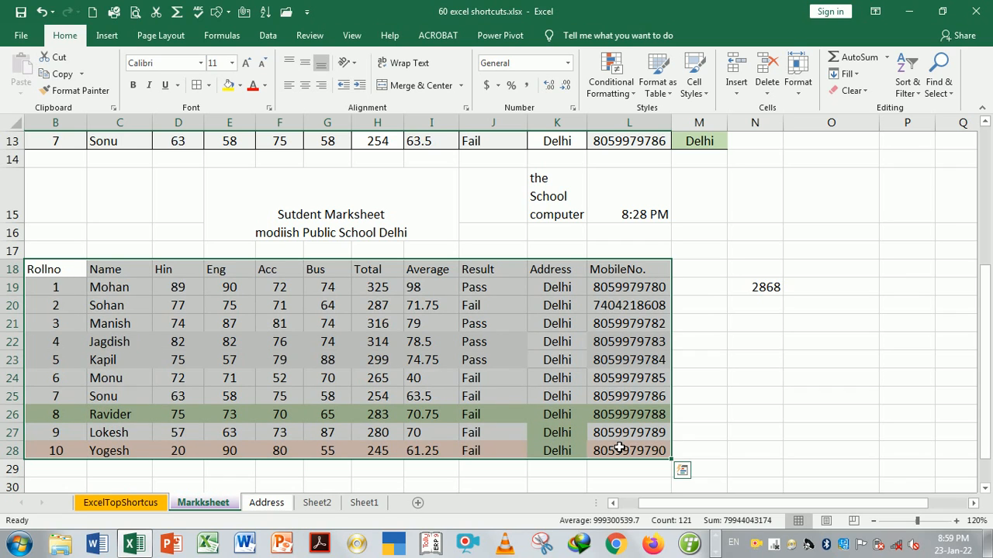
pyautogui.click(774, 400)
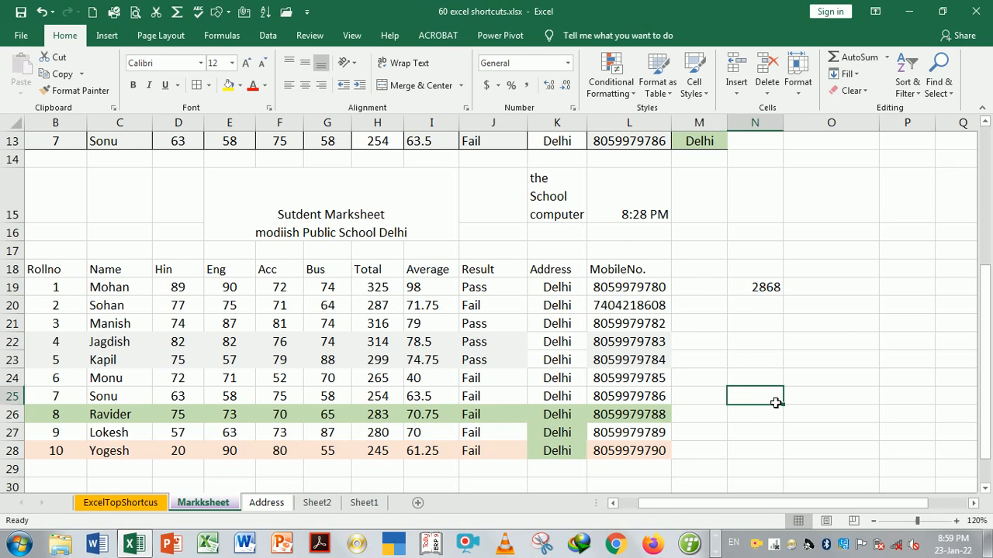
pyautogui.click(516, 358)
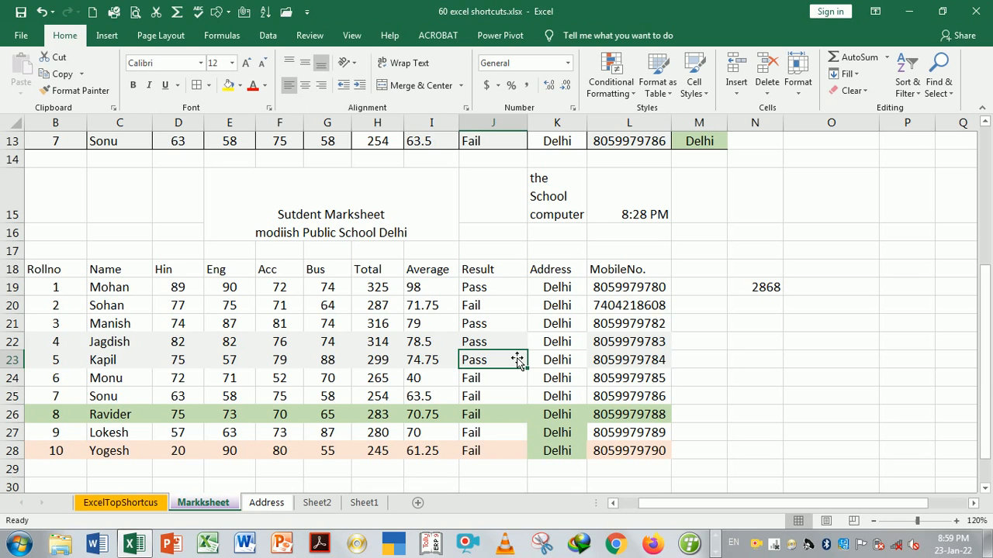
# Mark the Fill Down Above Formula entry in the shortcut list and return to Markksheet
pyautogui.hotkey('ctrl', 'pageup')
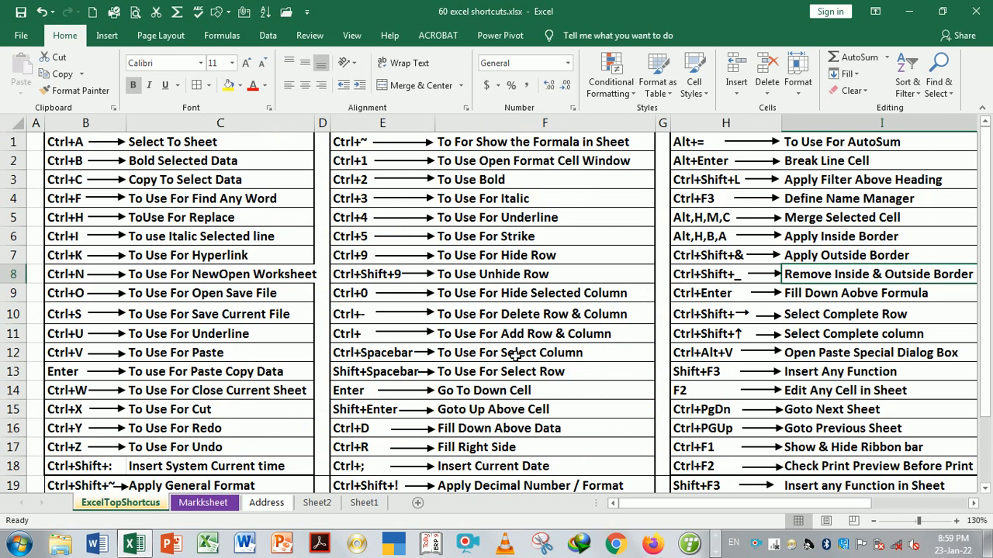
pyautogui.click(800, 292)
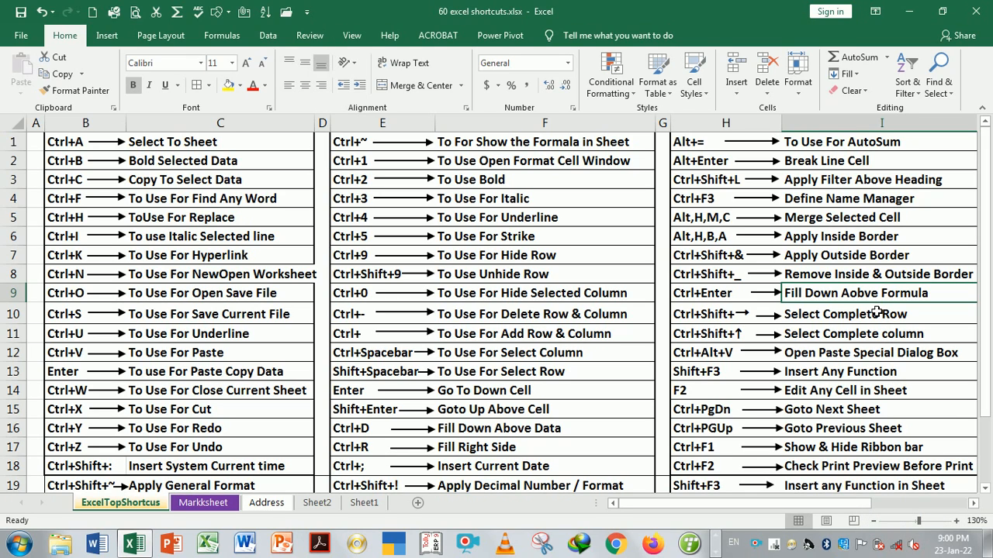
pyautogui.hotkey('ctrl', 'pagedown')
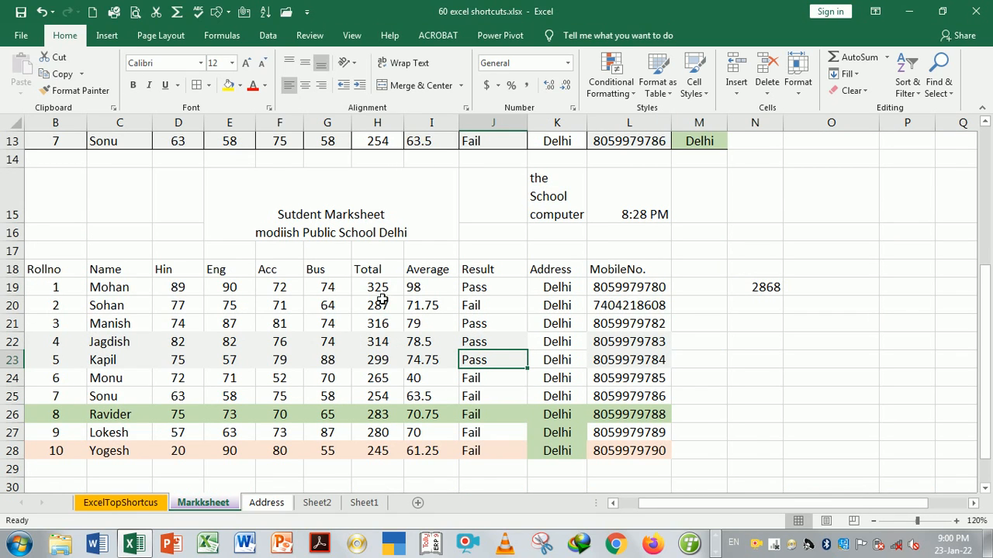
# Clear totals H19:H28 and refill them all with =SUM(D19:G19) using Ctrl+Enter
pyautogui.moveTo(378, 289); pyautogui.dragTo(378, 451)
pyautogui.press('Delete')
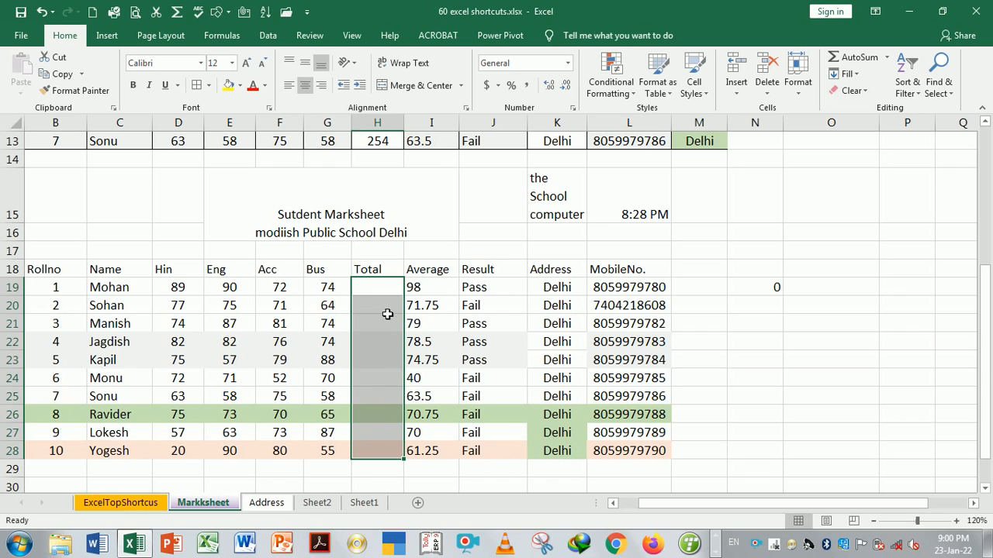
pyautogui.write('=')
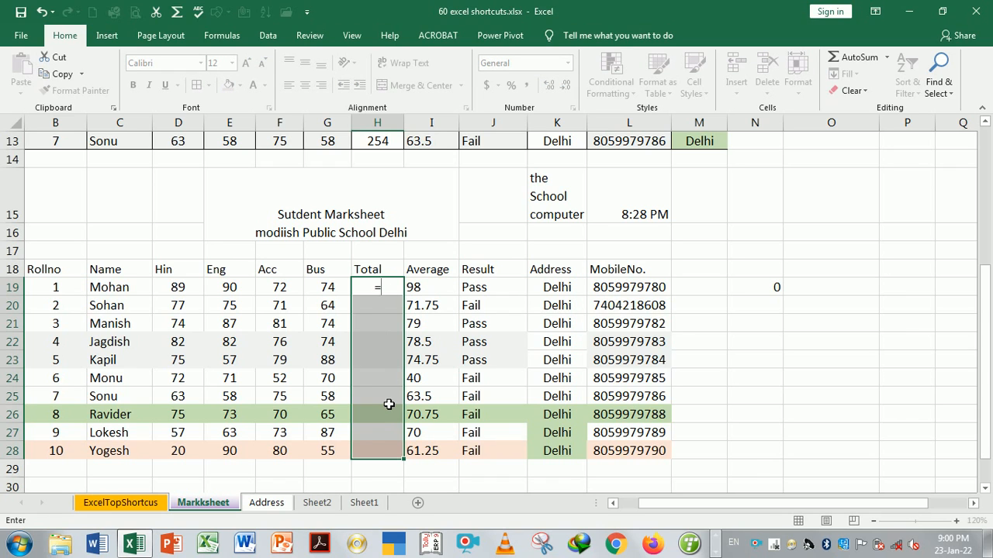
pyautogui.write('sum')
pyautogui.press('Tab')
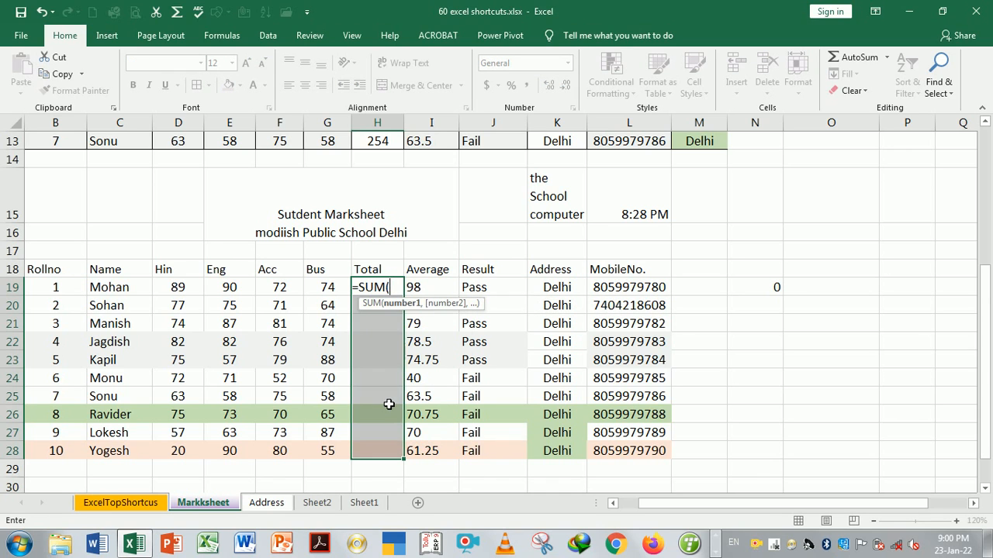
pyautogui.moveTo(174, 289); pyautogui.dragTo(326, 289)
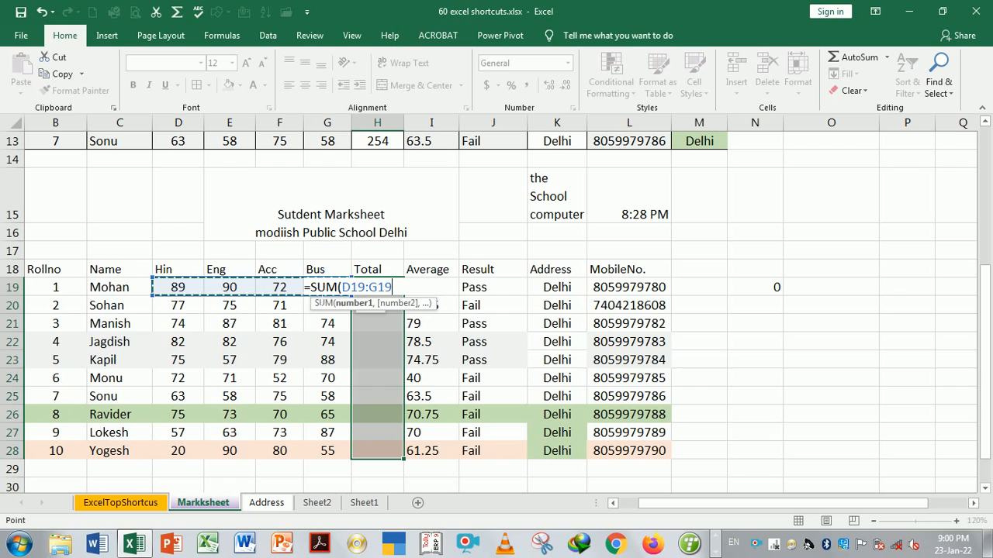
pyautogui.write(')')
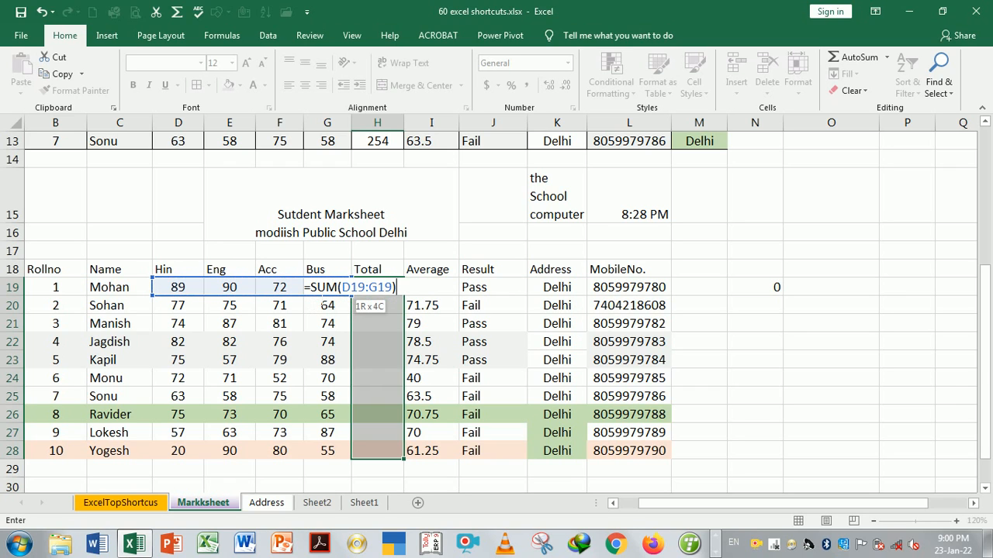
pyautogui.hotkey('ctrl', 'Return')
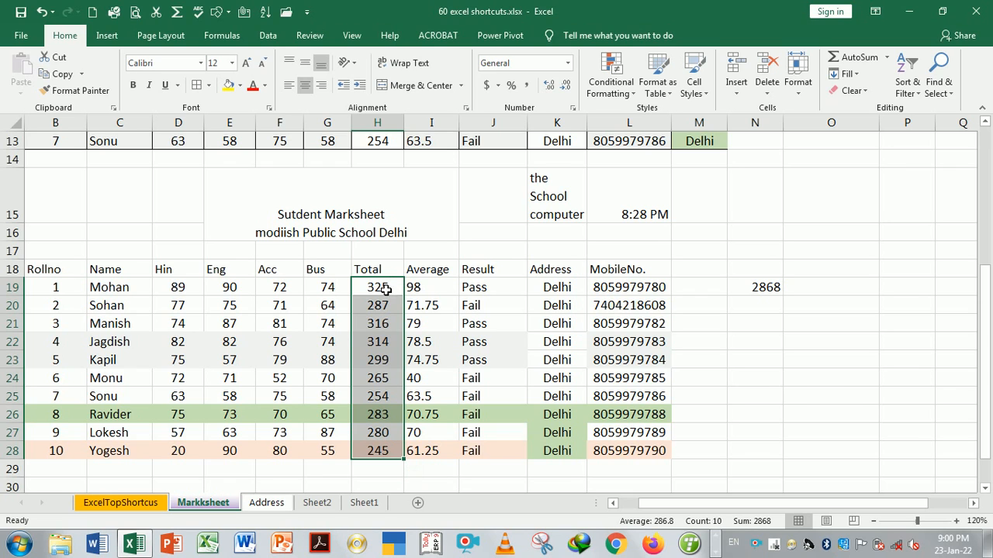
pyautogui.click(508, 364)
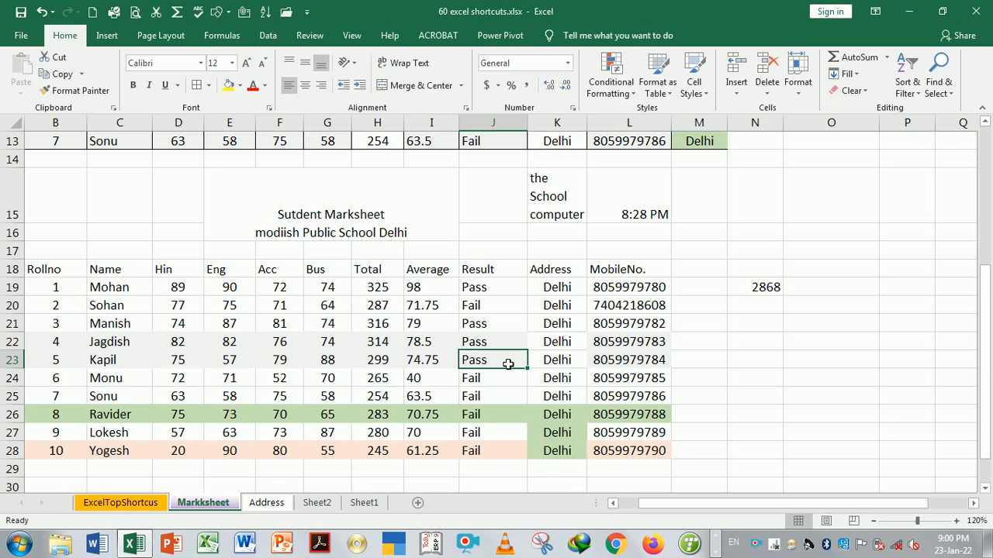
pyautogui.hotkey('ctrl', 'pageup')
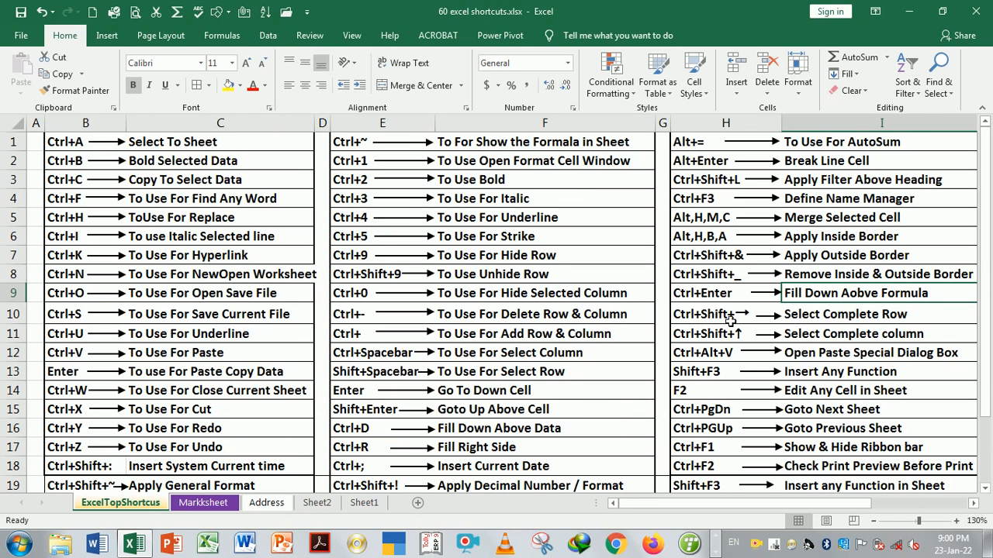
pyautogui.press('Down')
pyautogui.press('Down')
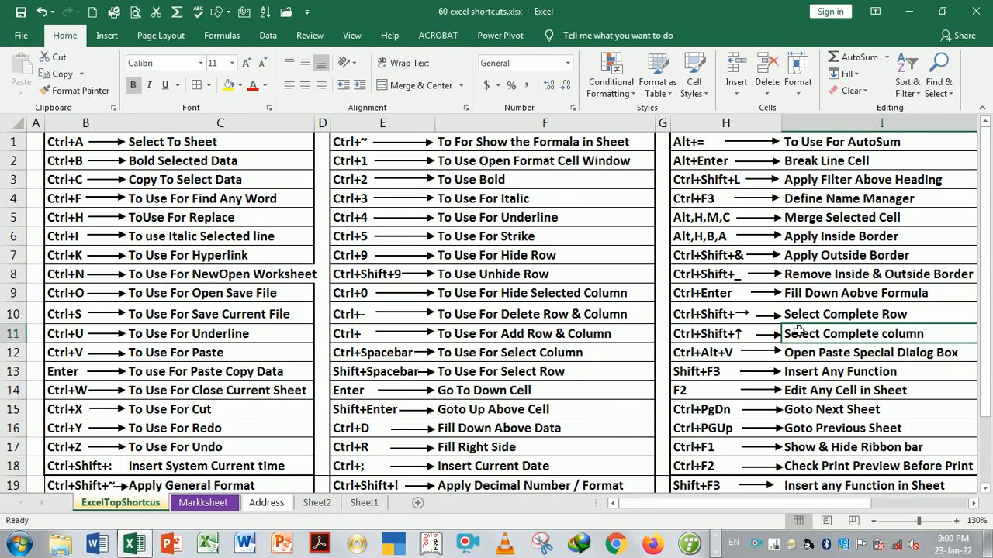
pyautogui.press('Up')
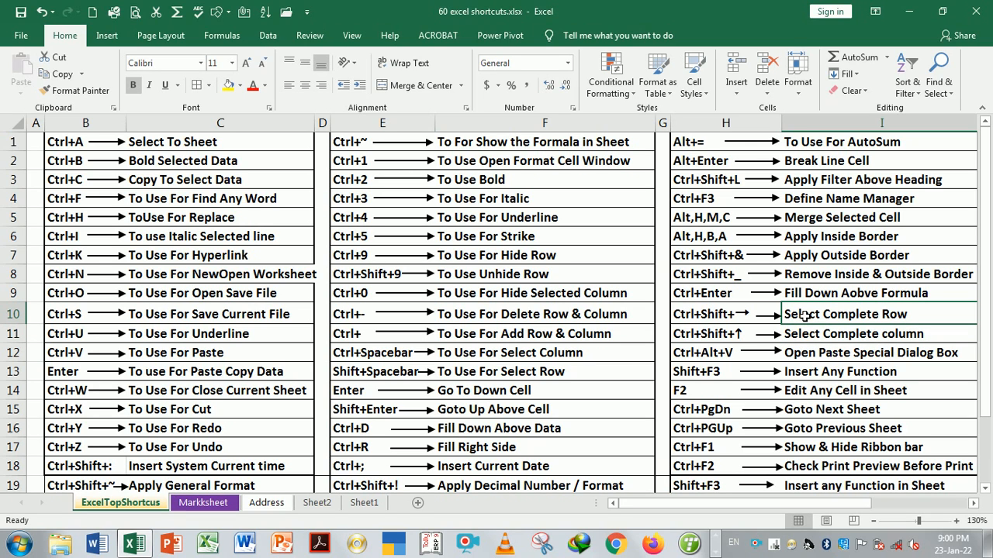
pyautogui.hotkey('ctrl', 'pagedown')
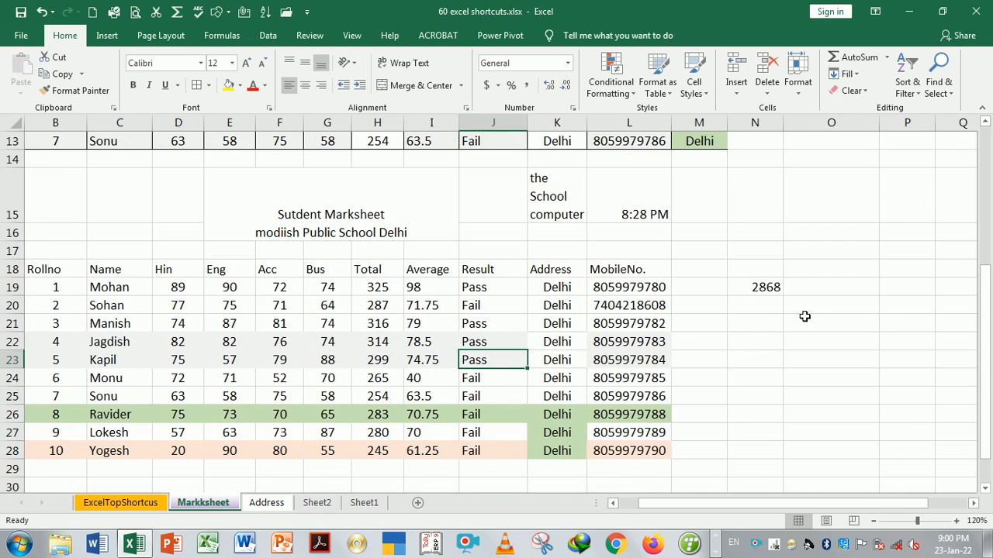
pyautogui.click(79, 276)
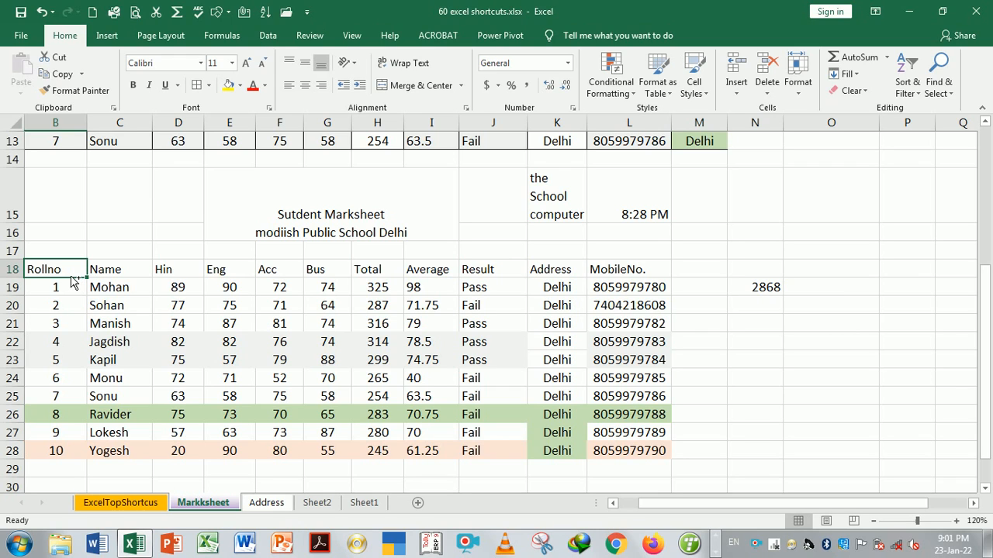
pyautogui.hotkey('ctrl', 'shift', 'Right')
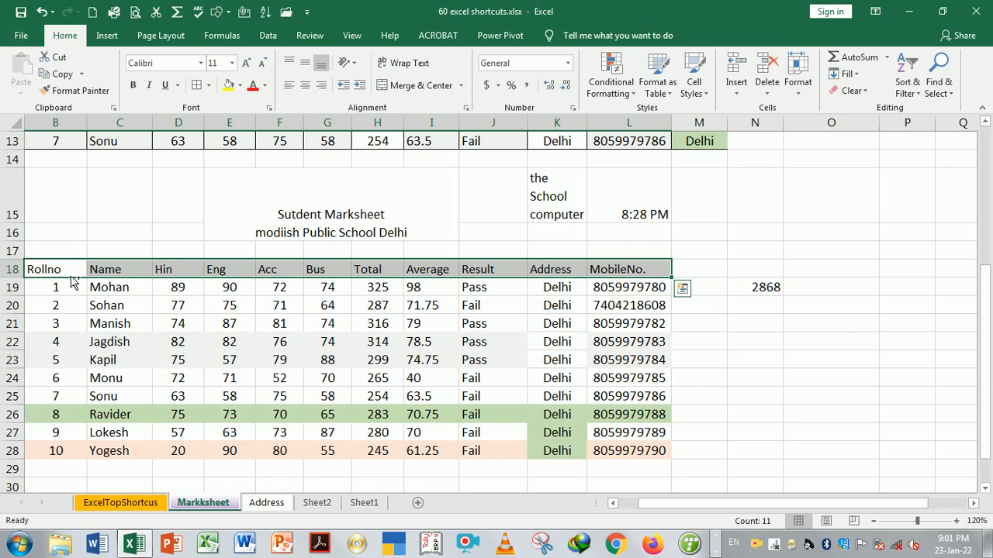
pyautogui.hotkey('ctrl', 'shift', 'Down')
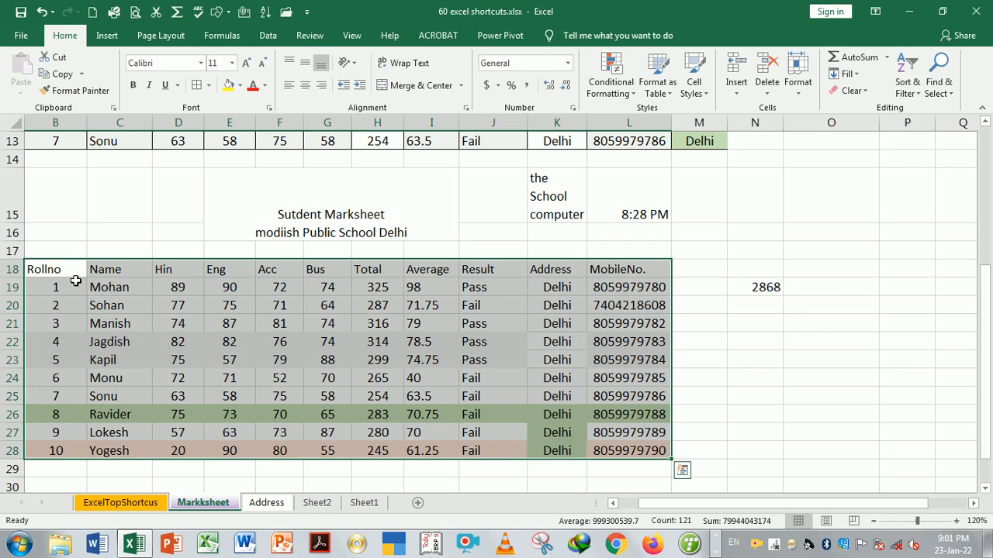
pyautogui.click(114, 274)
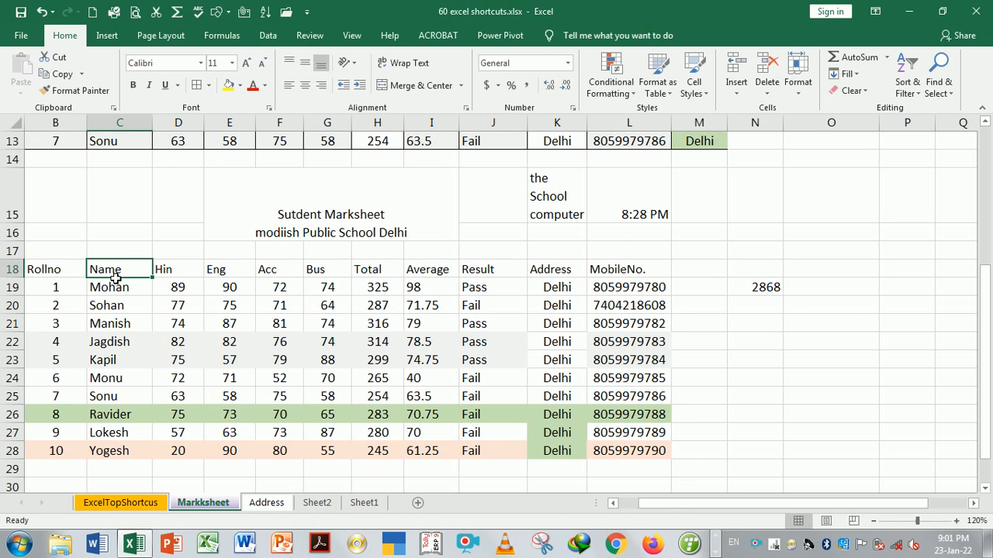
pyautogui.click(65, 276)
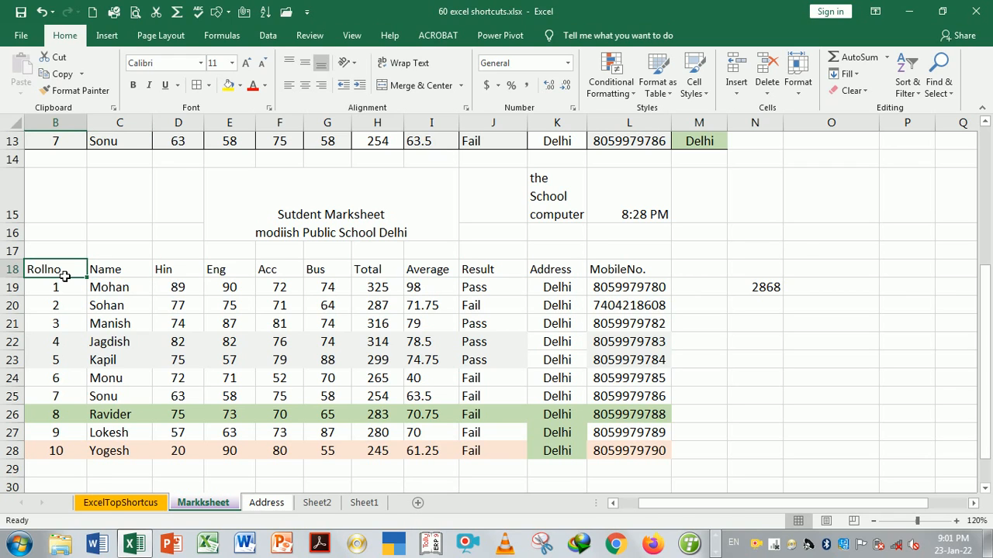
pyautogui.hotkey('ctrl', 'shift', 'Down')
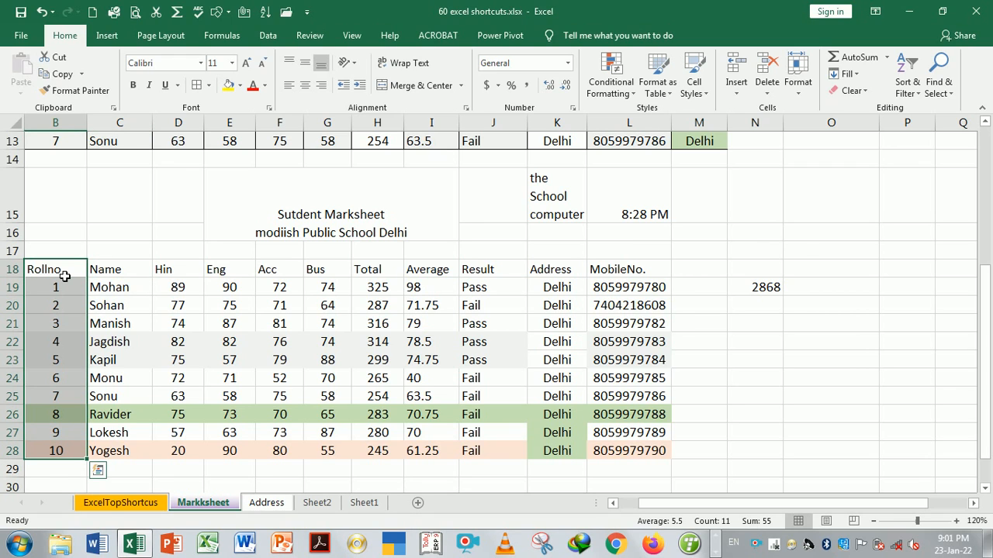
pyautogui.hotkey('ctrl', 'shift', 'Right')
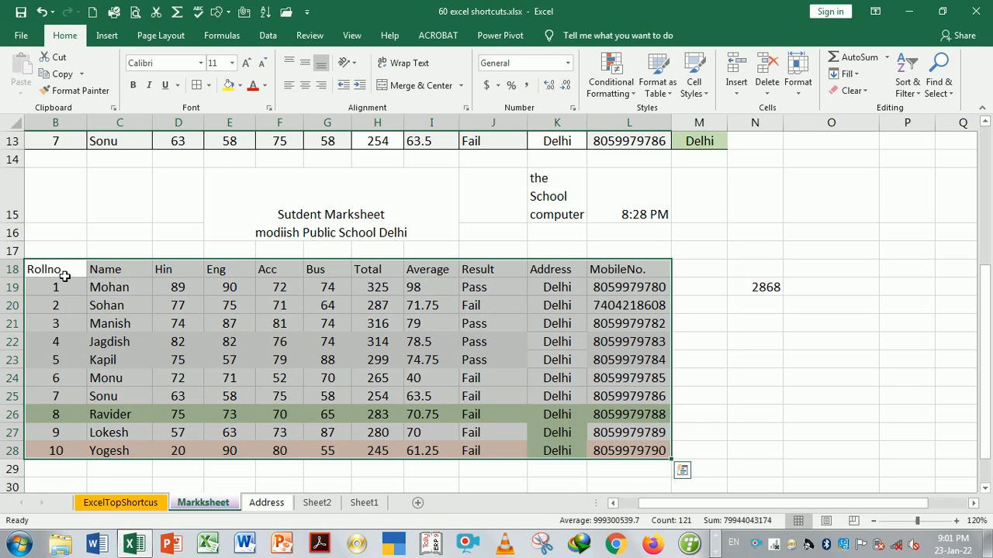
pyautogui.click(66, 276)
pyautogui.hotkey('ctrl', 'pageup')
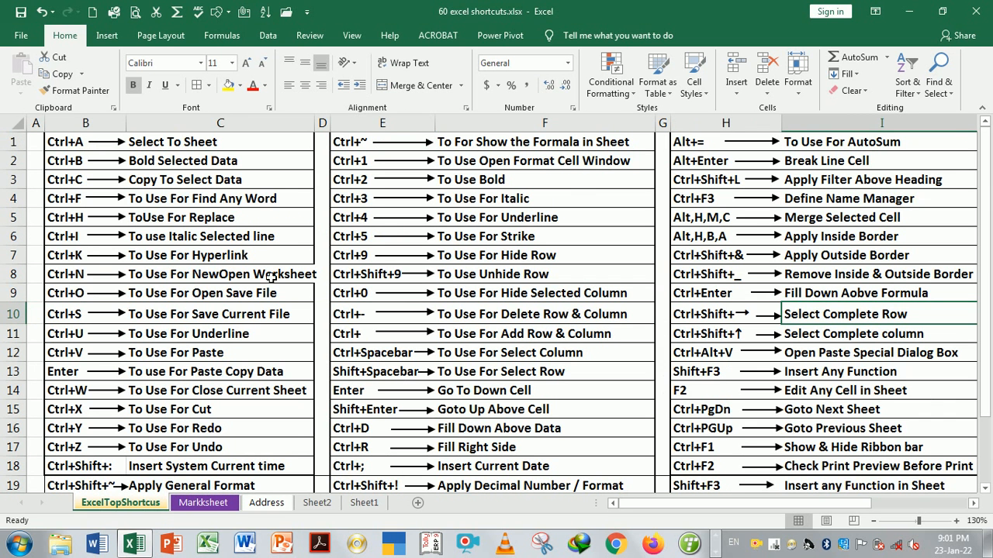
# Copy the MobileNo. column L18:L28 and open Paste Special at O18 with Ctrl+Alt+V, closing it unused
pyautogui.click(817, 341)
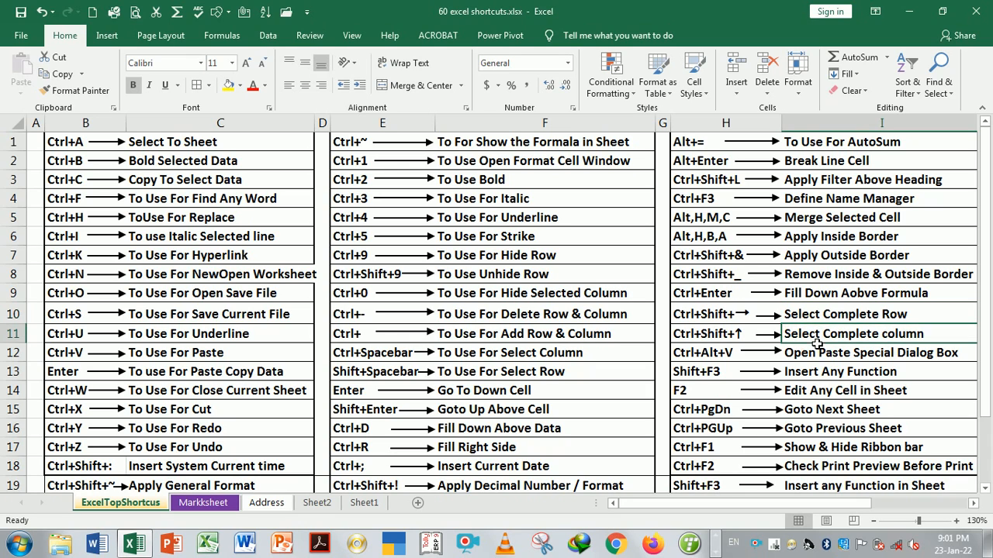
pyautogui.click(811, 361)
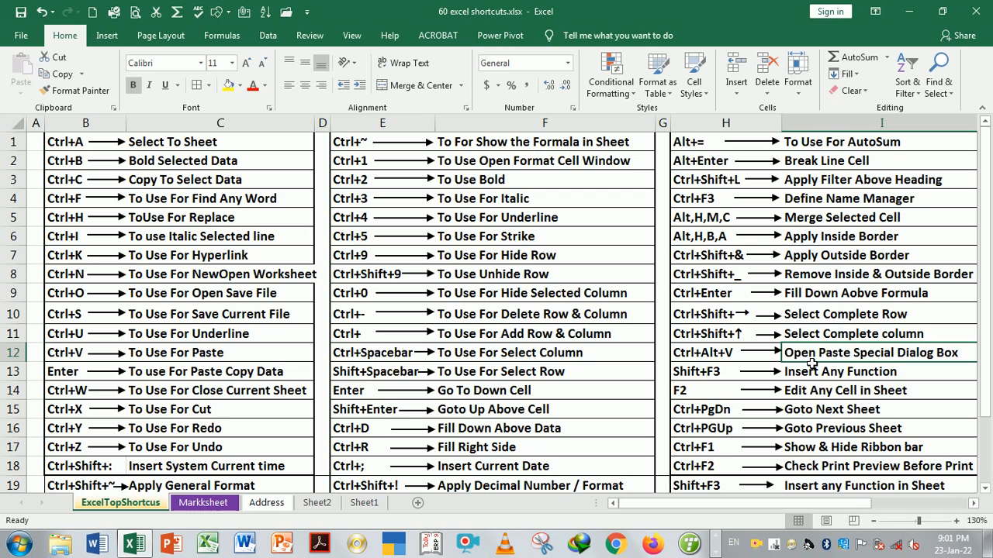
pyautogui.hotkey('ctrl', 'pagedown')
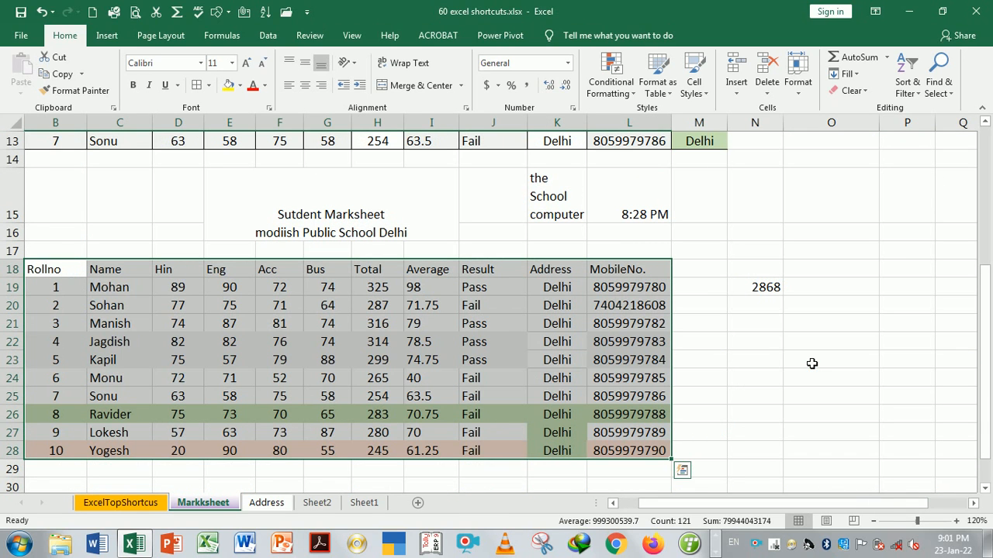
pyautogui.click(721, 346)
pyautogui.click(628, 273)
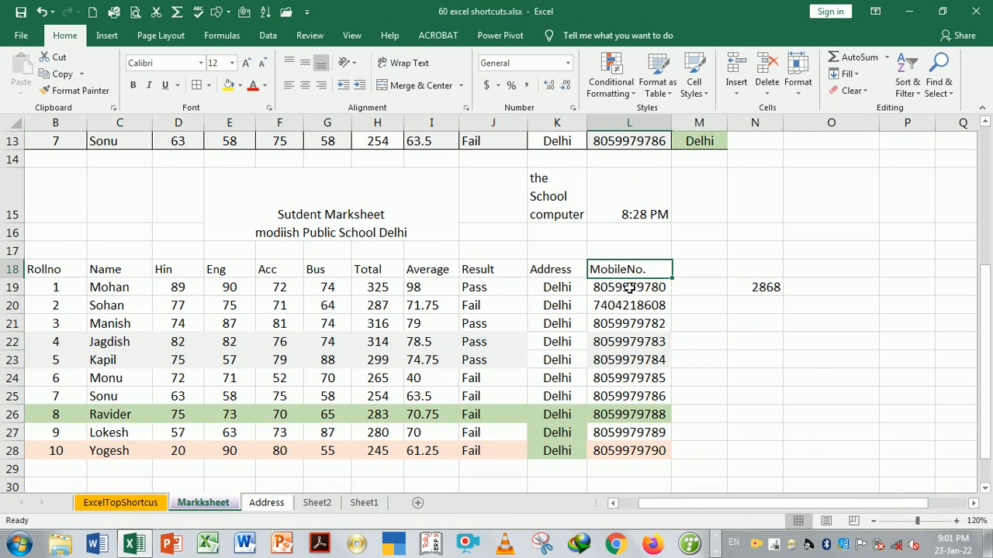
pyautogui.moveTo(628, 288); pyautogui.dragTo(643, 452)
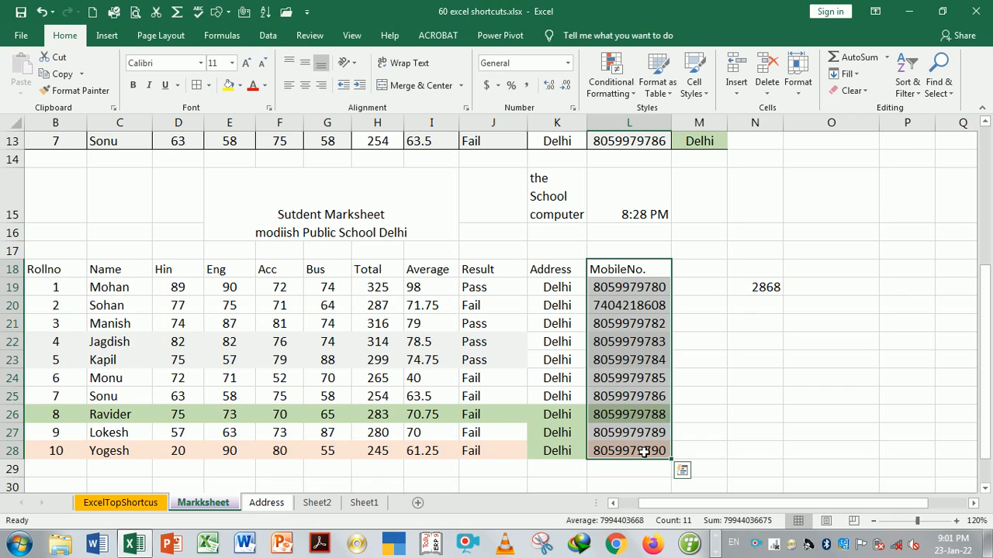
pyautogui.hotkey('ctrl', 'c')
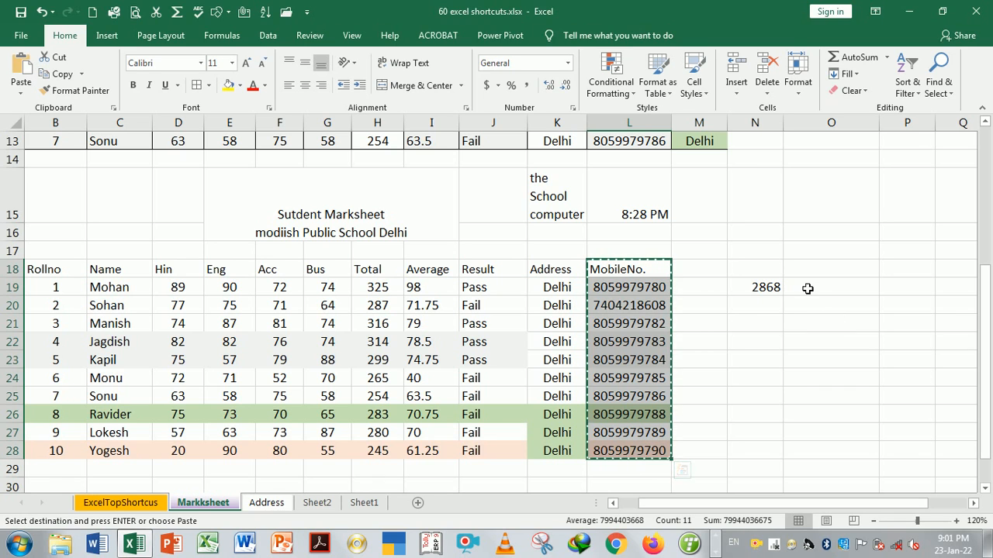
pyautogui.click(800, 274)
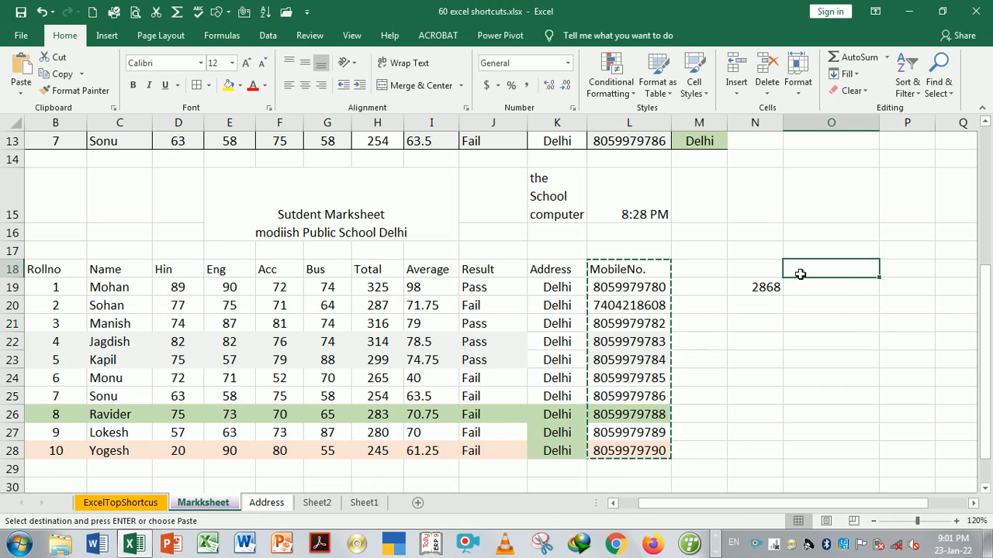
pyautogui.hotkey('ctrl', 'alt', 'v')
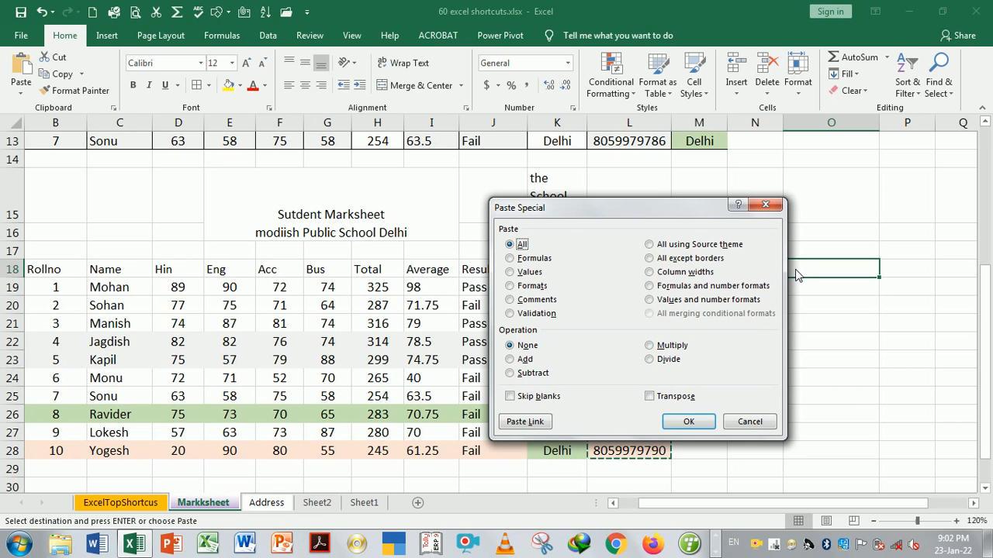
pyautogui.moveTo(620, 208); pyautogui.dragTo(394, 113)
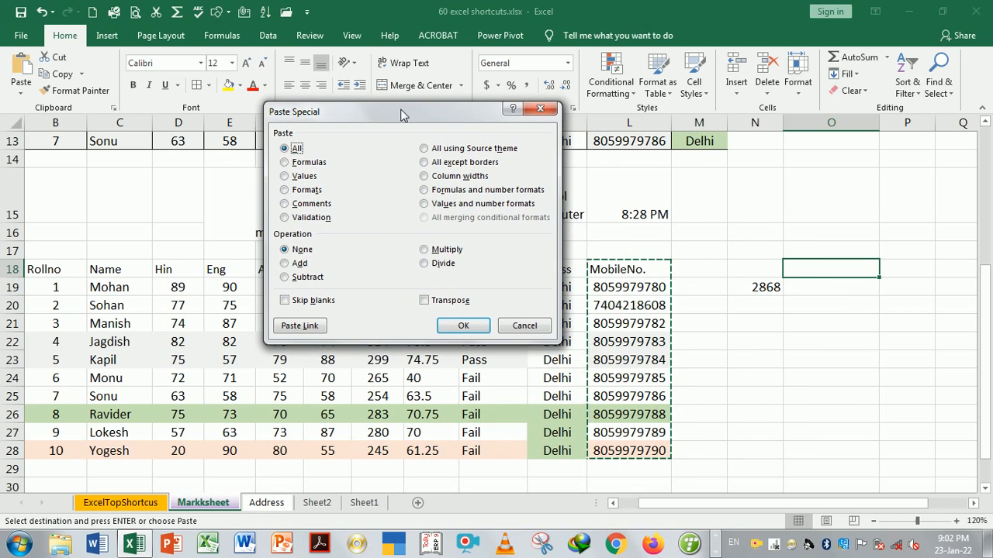
pyautogui.click(541, 109)
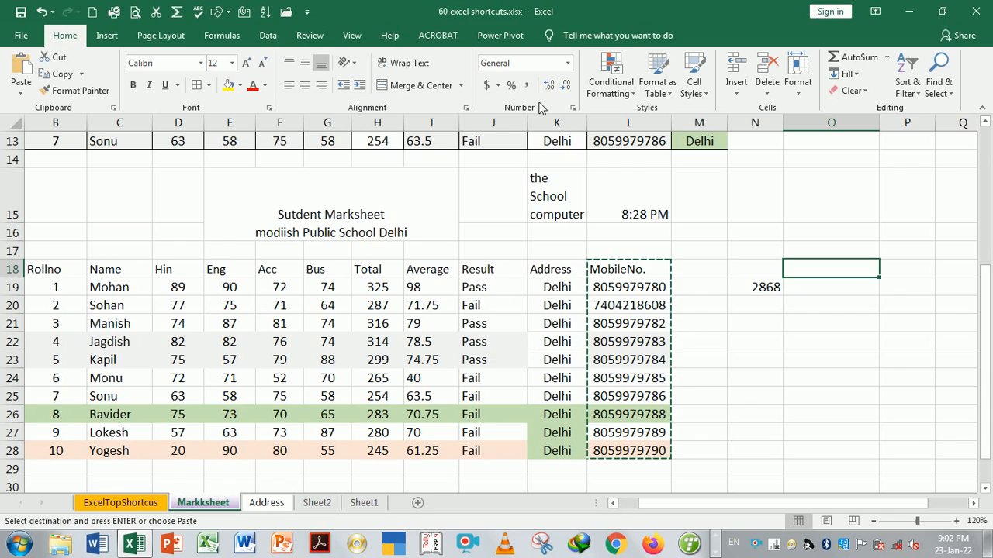
# Re-enter the H19 total formula unchanged, then select the Total column H18:H28
pyautogui.click(379, 276)
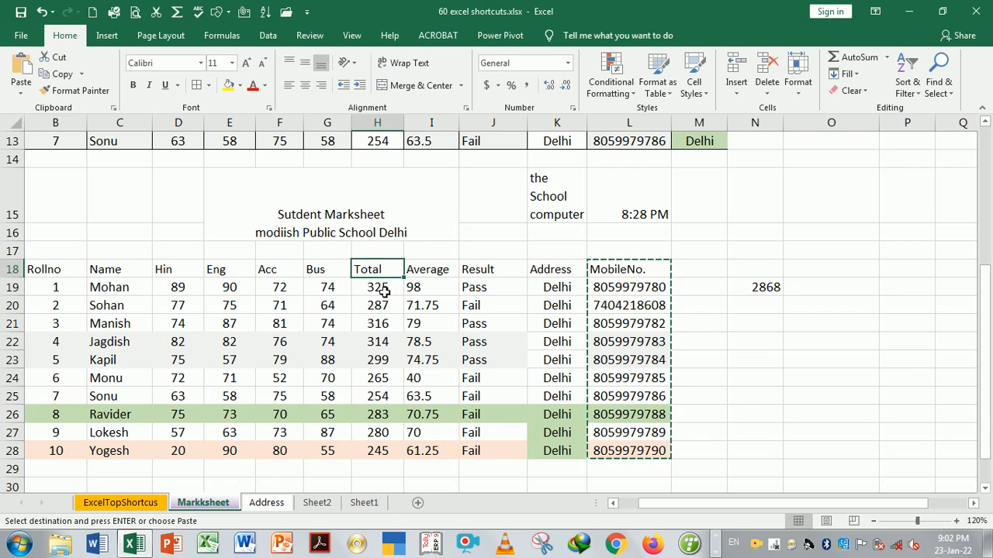
pyautogui.click(383, 290)
pyautogui.hotkey('alt', '=')
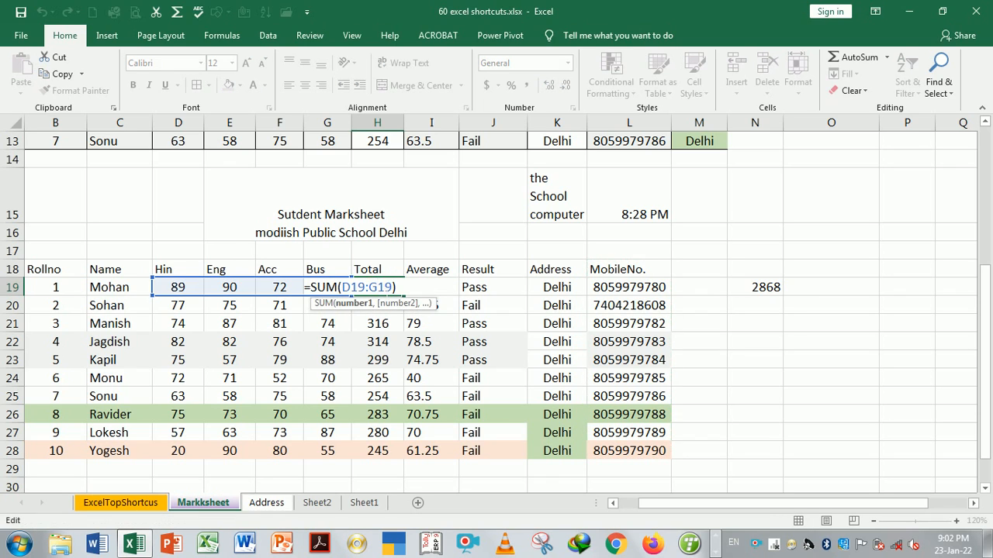
pyautogui.press('Return')
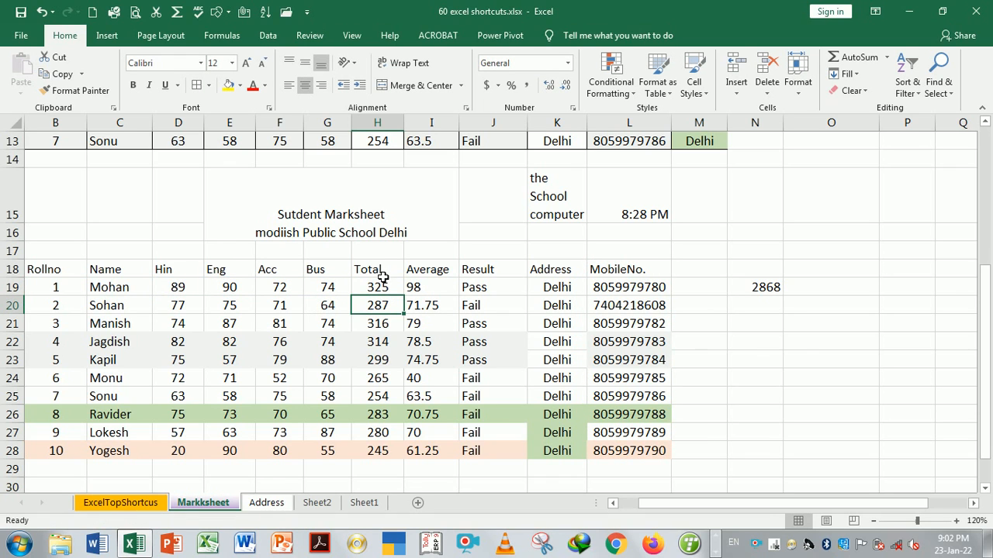
pyautogui.moveTo(381, 270); pyautogui.dragTo(386, 448)
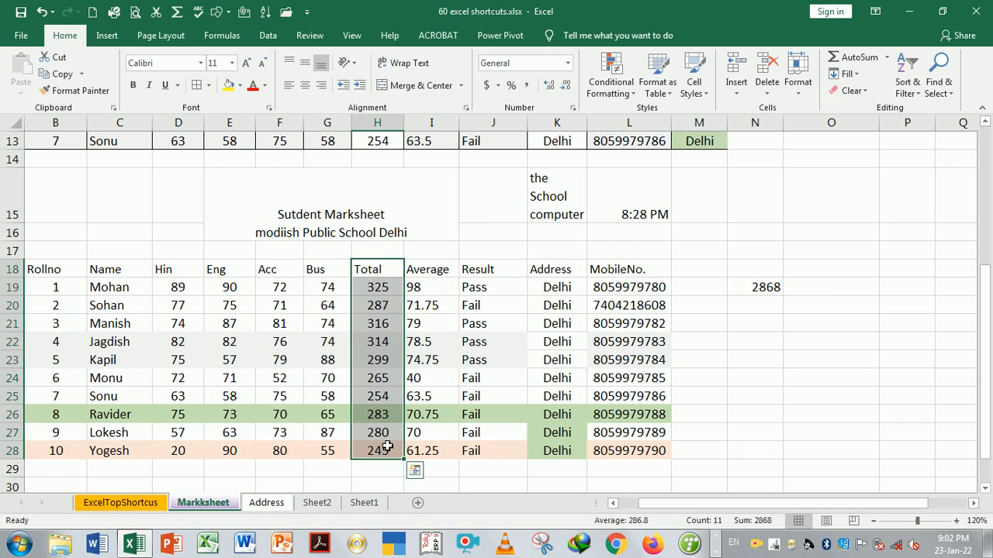
# Paste the Total column as values only into N18:N28 via Paste Special
pyautogui.hotkey('ctrl', 'c')
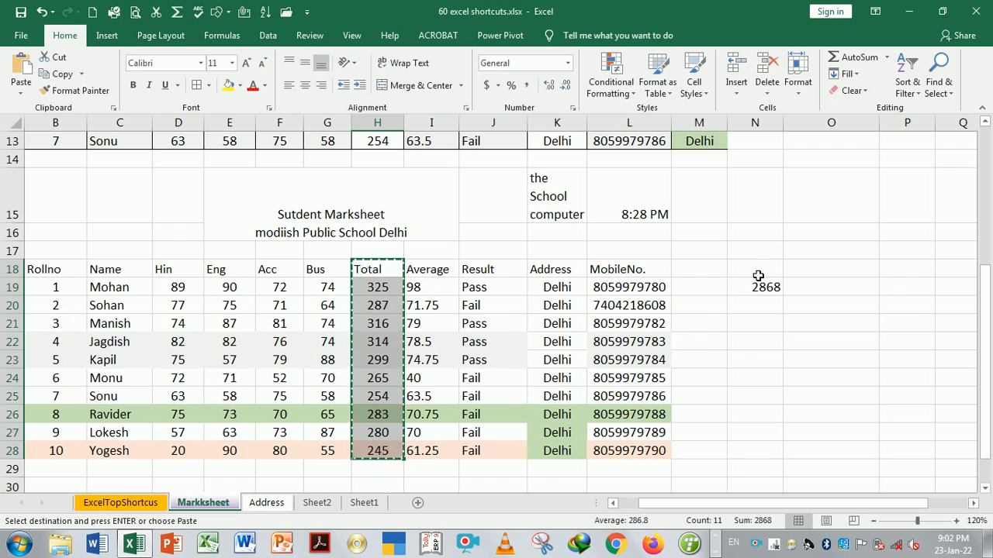
pyautogui.click(757, 276)
pyautogui.hotkey('ctrl', 'alt', 'v')
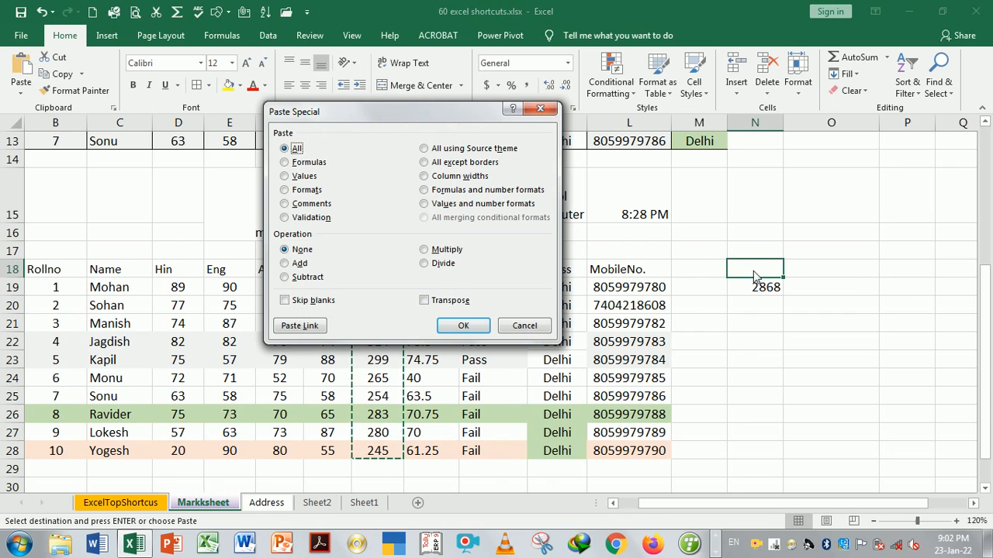
pyautogui.click(289, 178)
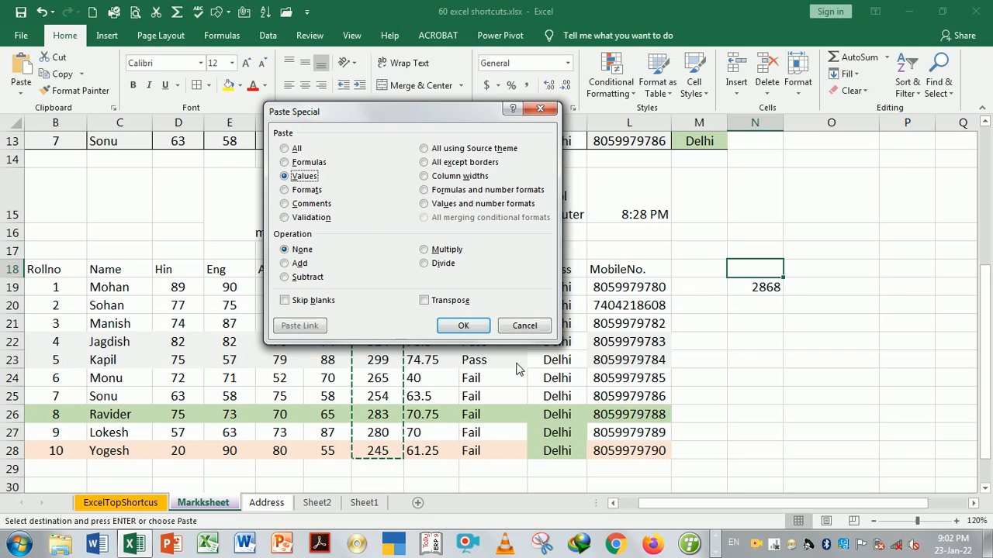
pyautogui.click(474, 326)
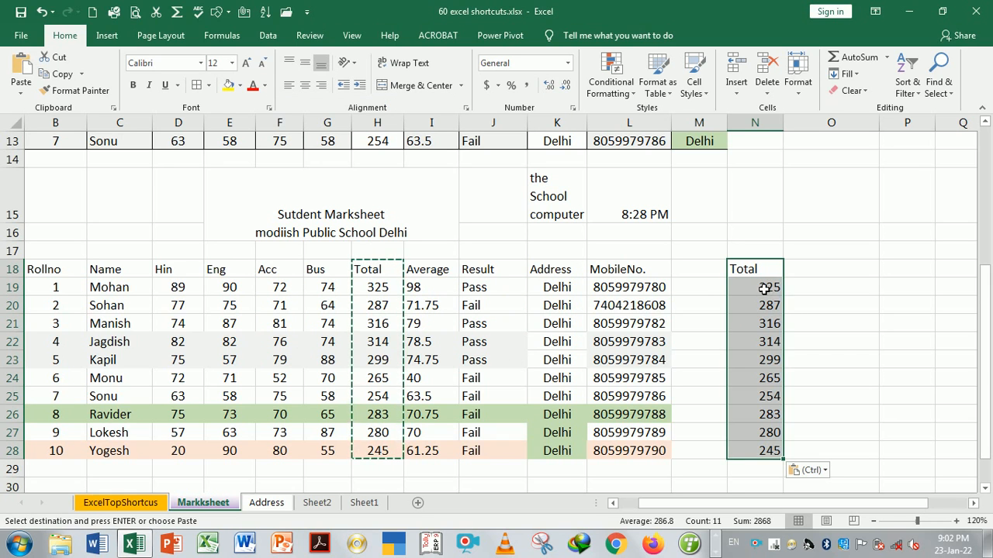
# Check that N19 holds a plain value, then return to the ExcelTopShortcus sheet
pyautogui.click(764, 288)
pyautogui.doubleClick(764, 288)
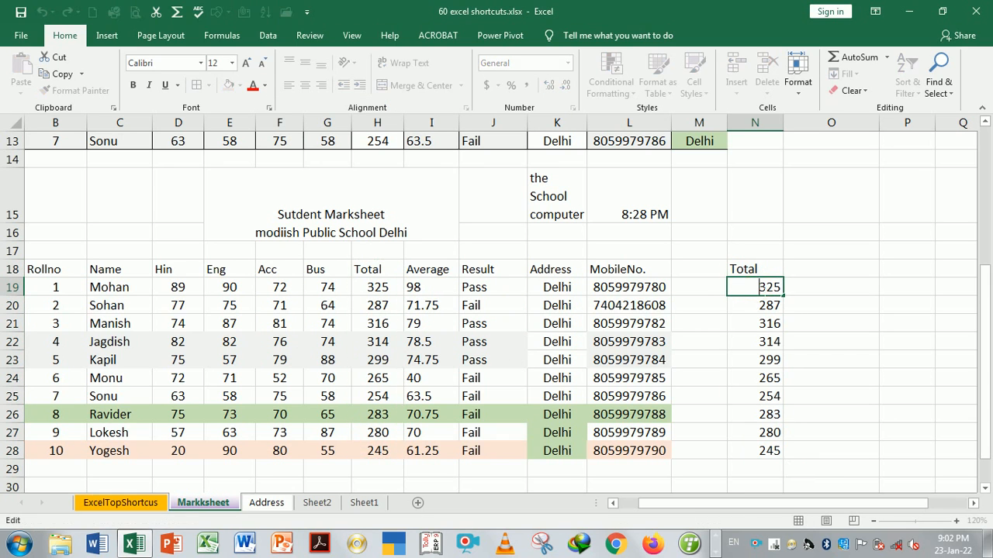
pyautogui.click(766, 308)
pyautogui.press('Up')
pyautogui.press('Up')
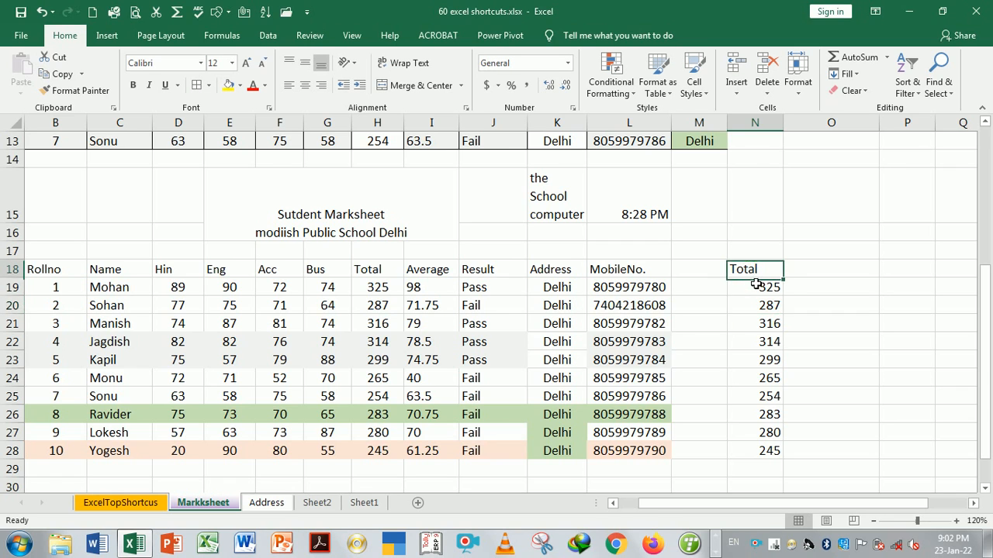
pyautogui.moveTo(757, 285); pyautogui.dragTo(762, 447)
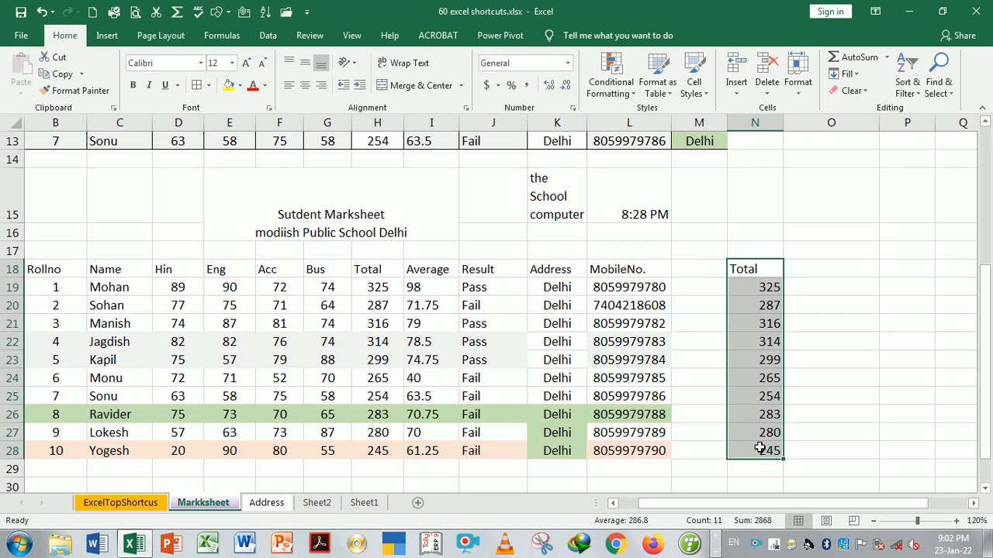
pyautogui.click(895, 359)
pyautogui.hotkey('ctrl', 'pageup')
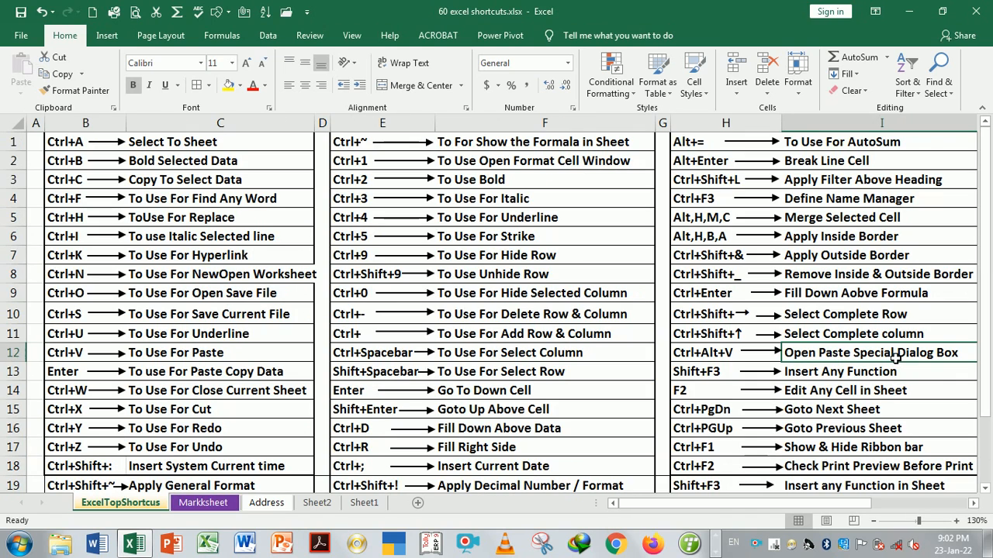
# Mark the Insert Any Function entry, then clear Total cells H19:H28 on Markksheet
pyautogui.click(851, 379)
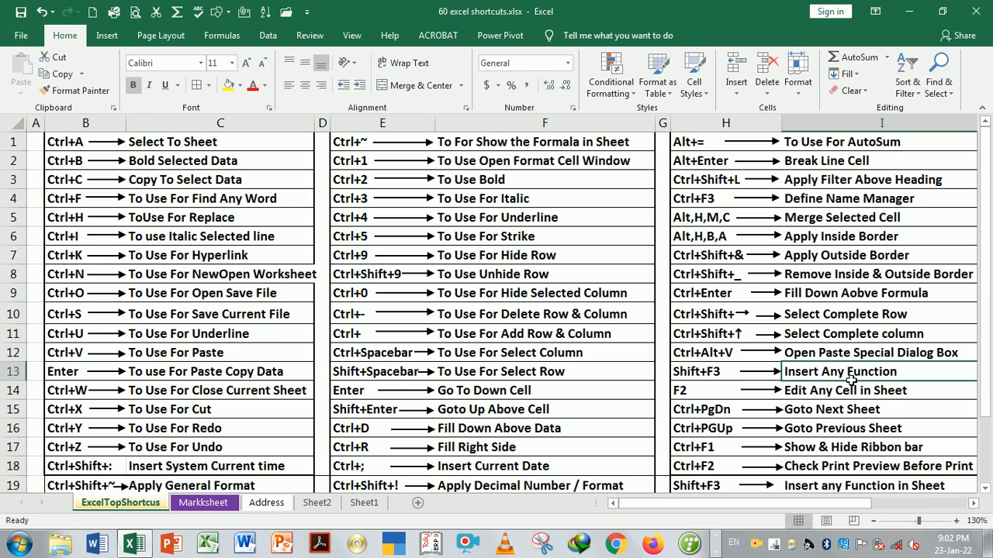
pyautogui.hotkey('ctrl', 'pagedown')
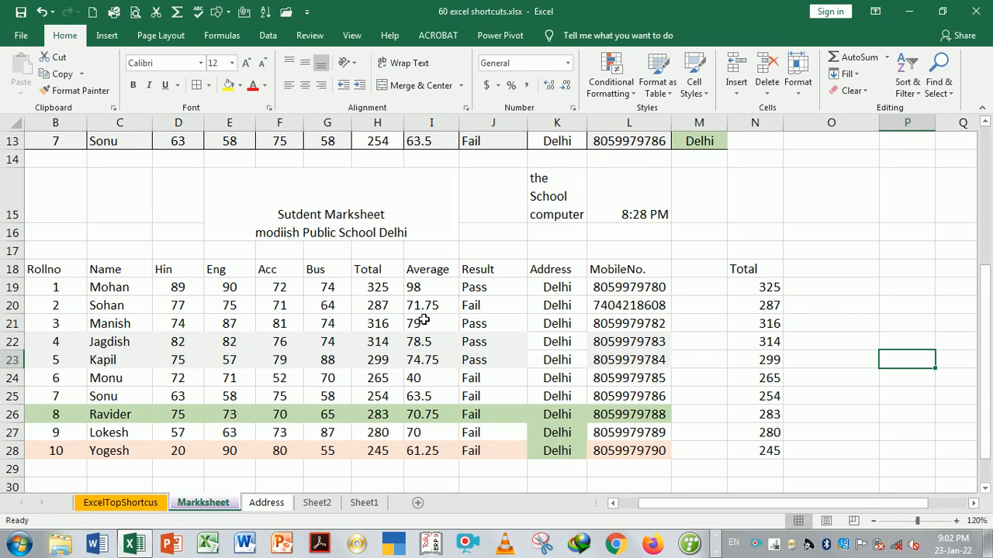
pyautogui.moveTo(379, 287); pyautogui.dragTo(392, 449)
pyautogui.press('Delete')
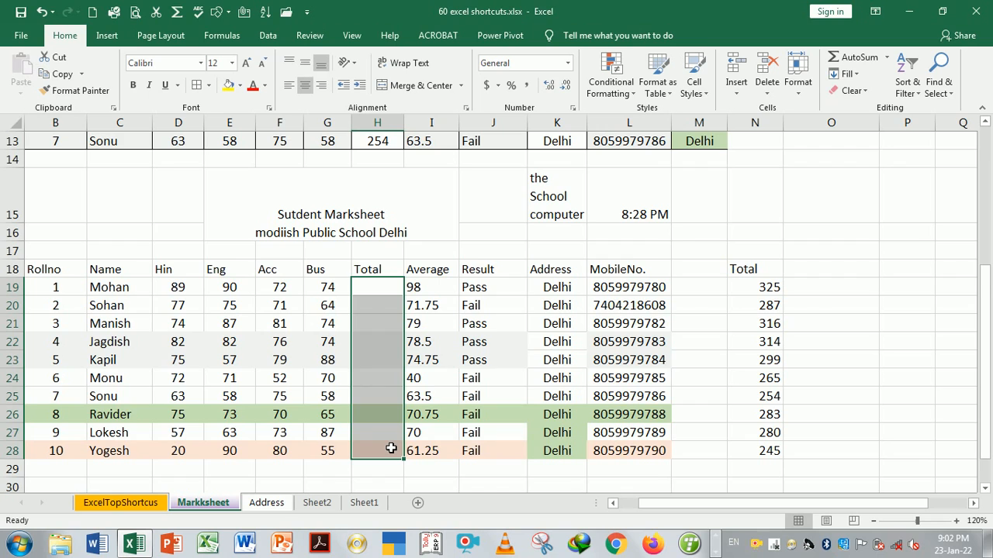
# Insert =SUM(D19:G19) into H19 through the Shift+F3 function dialog
pyautogui.hotkey('shift', 'F3')
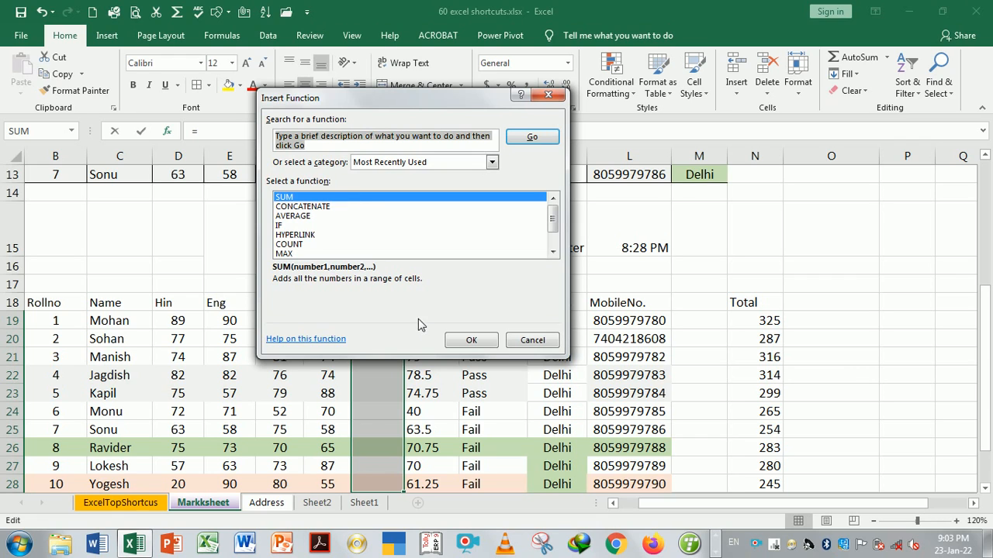
pyautogui.click(404, 198)
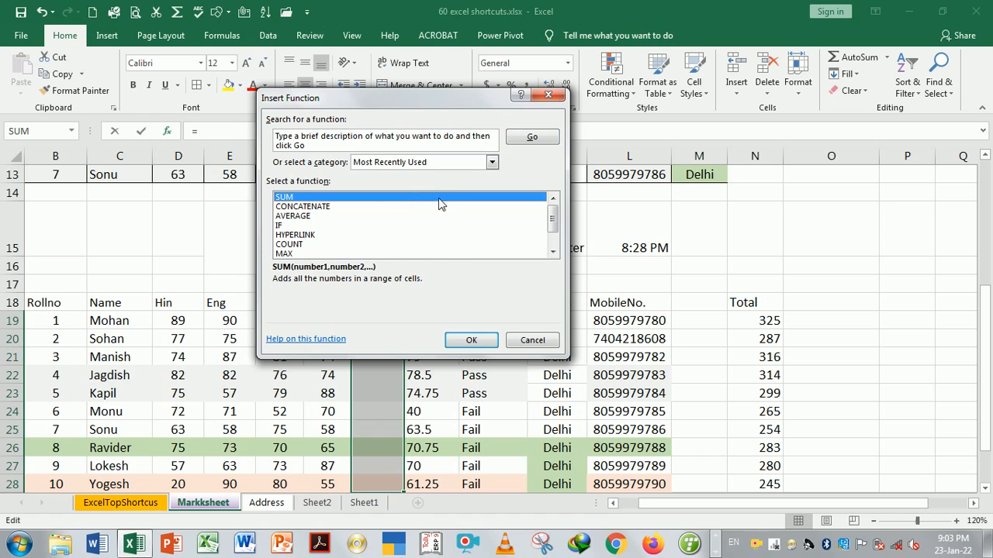
pyautogui.click(470, 342)
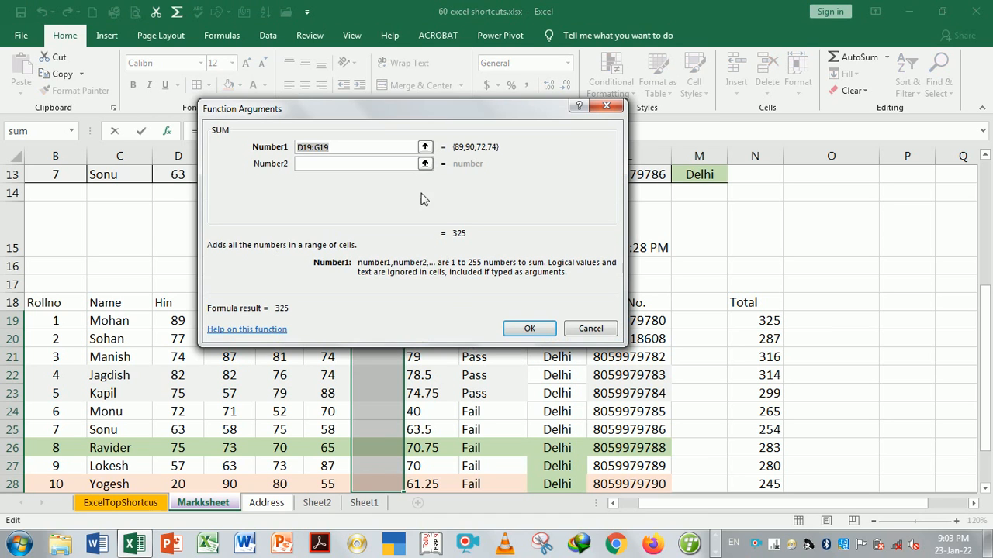
pyautogui.moveTo(368, 114); pyautogui.dragTo(623, 124)
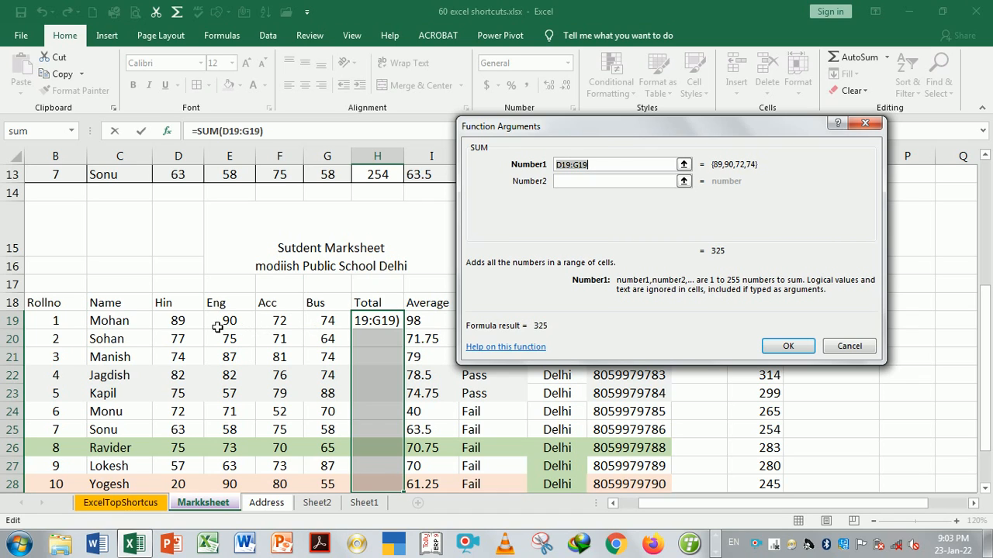
pyautogui.moveTo(178, 325); pyautogui.dragTo(318, 331)
pyautogui.press('Return')
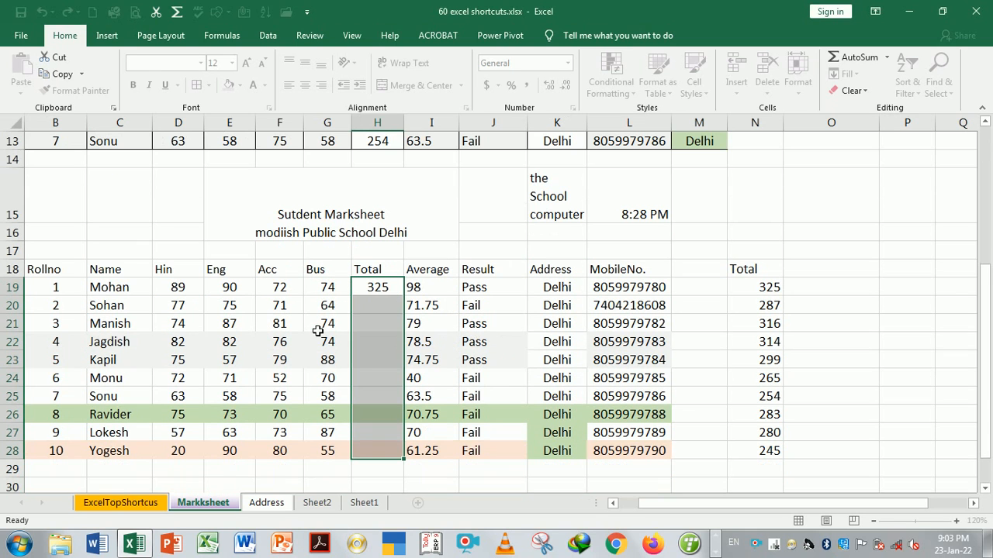
# Inspect the H19 formula and drag its fill handle down to H28
pyautogui.click(390, 290)
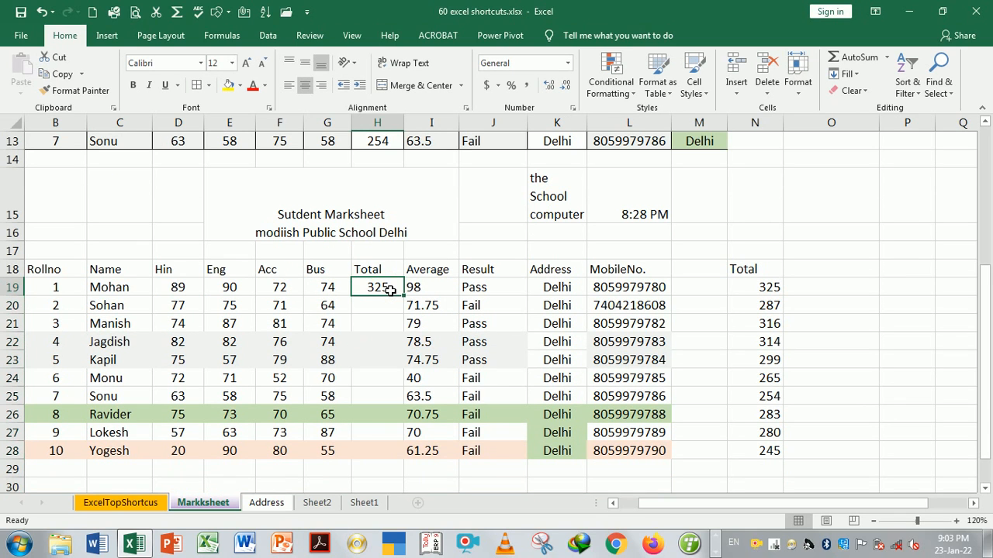
pyautogui.press('F2')
pyautogui.press('Return')
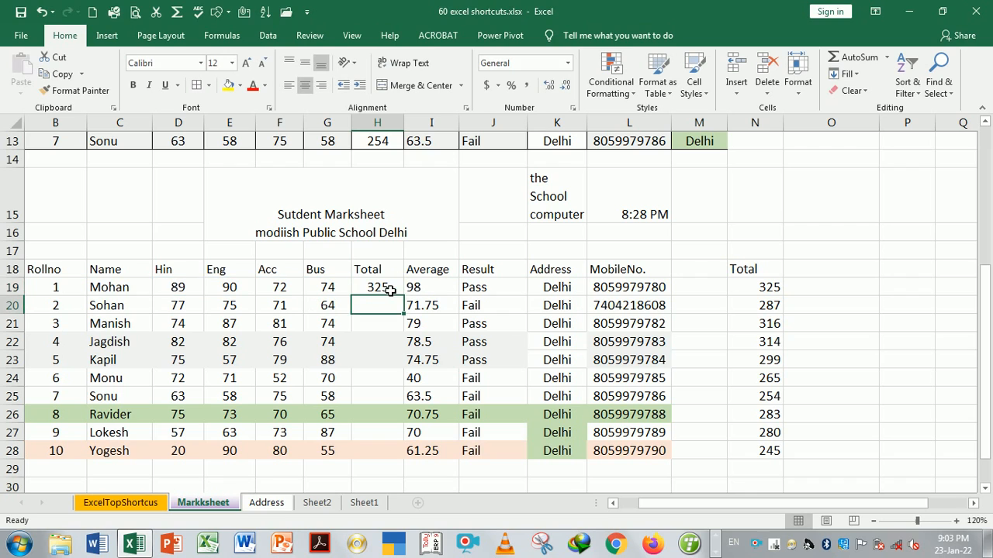
pyautogui.press('Up')
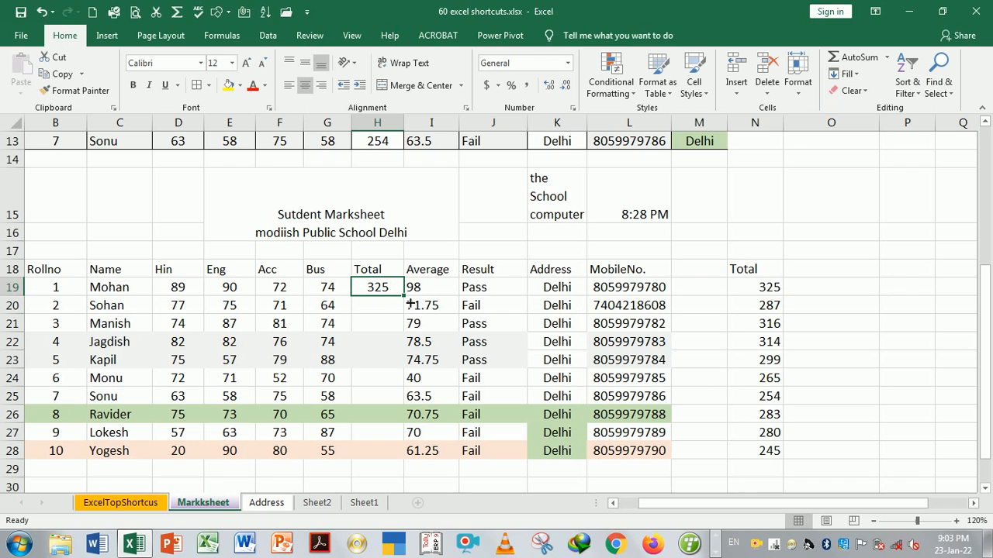
pyautogui.moveTo(403, 295); pyautogui.dragTo(400, 455)
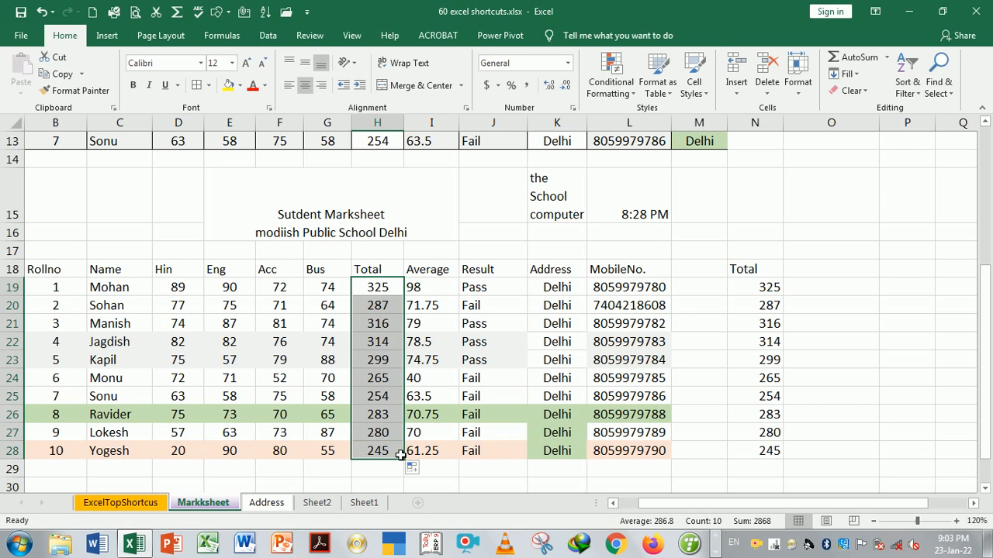
# Move to the Edit Any Cell in Sheet shortcut entry, then return to Markksheet
pyautogui.click(680, 306)
pyautogui.hotkey('ctrl', 'pagedown')
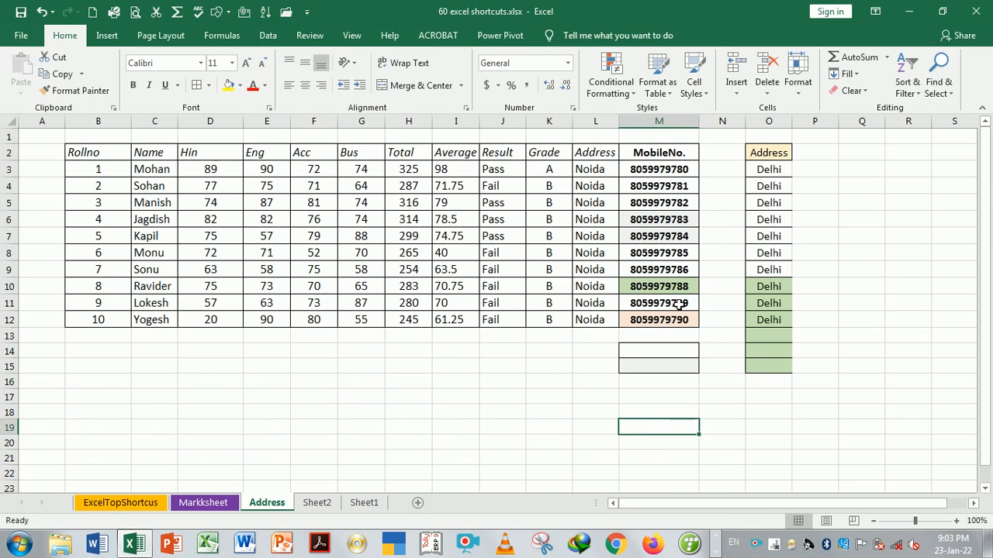
pyautogui.hotkey('ctrl', 'pageup')
pyautogui.hotkey('ctrl', 'pageup')
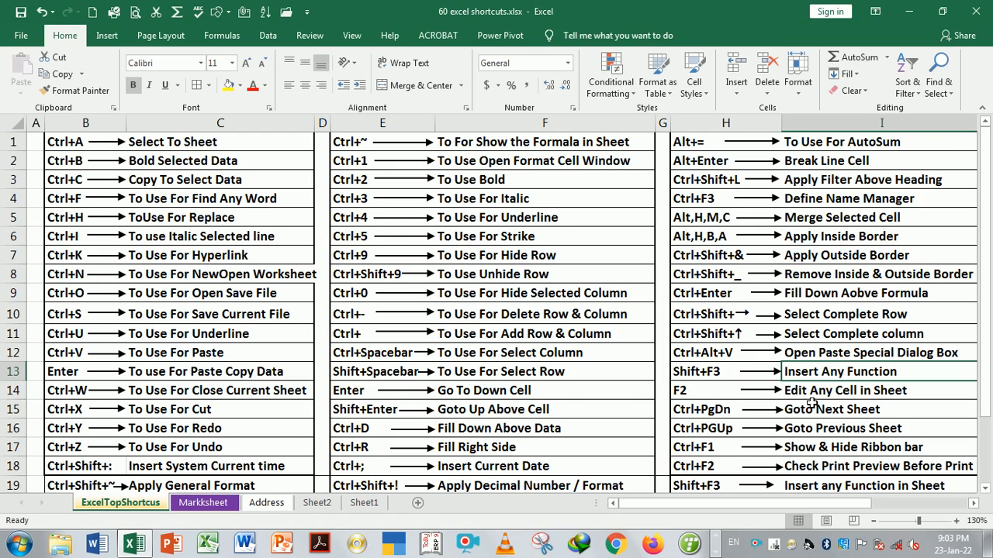
pyautogui.press('Down')
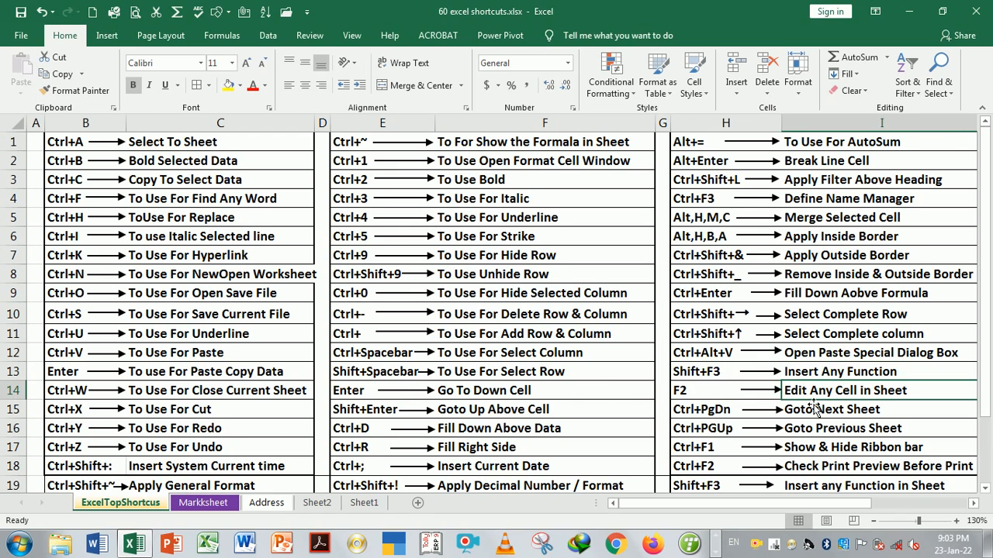
pyautogui.hotkey('ctrl', 'pagedown')
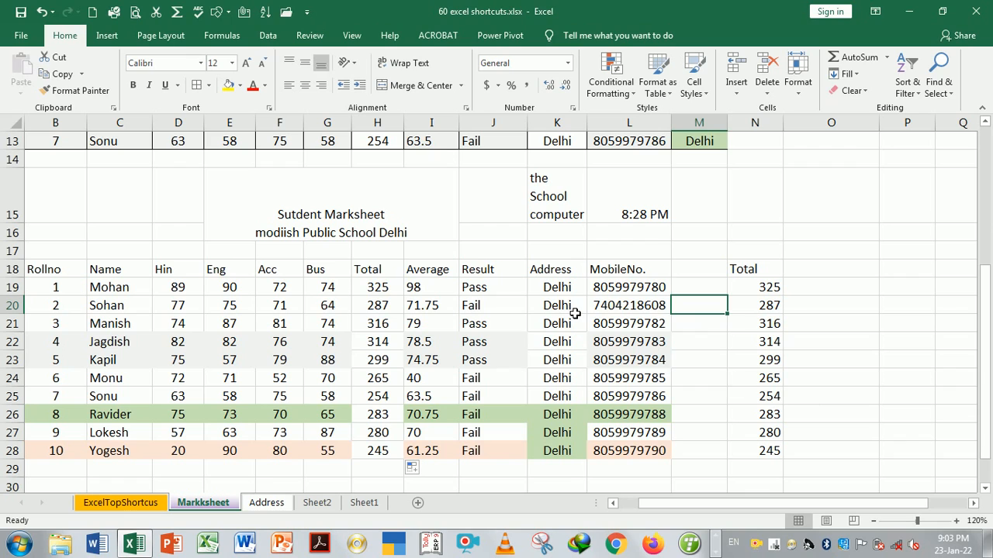
# Edit K19 with F2 to read Delhi_City, then revert it to Delhi
pyautogui.click(555, 290)
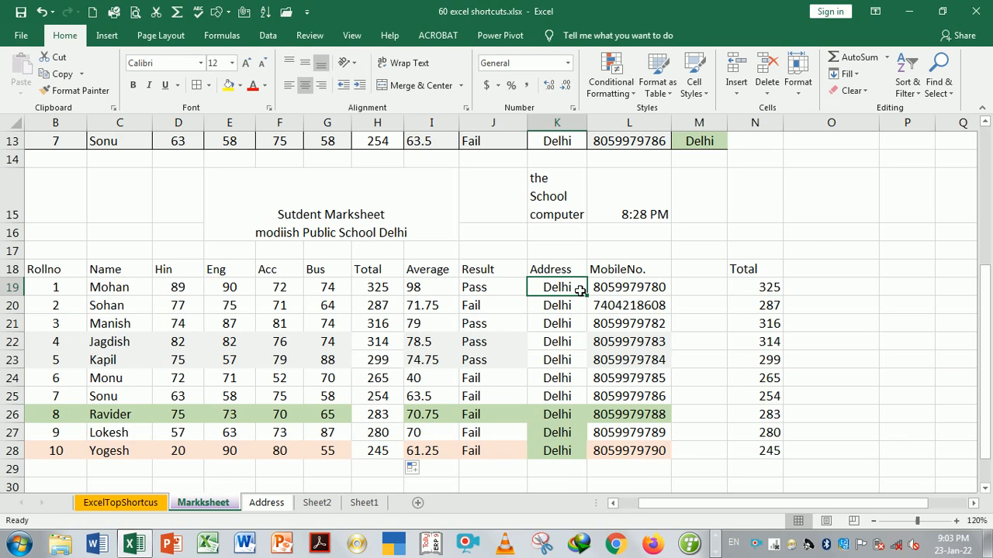
pyautogui.press('F2')
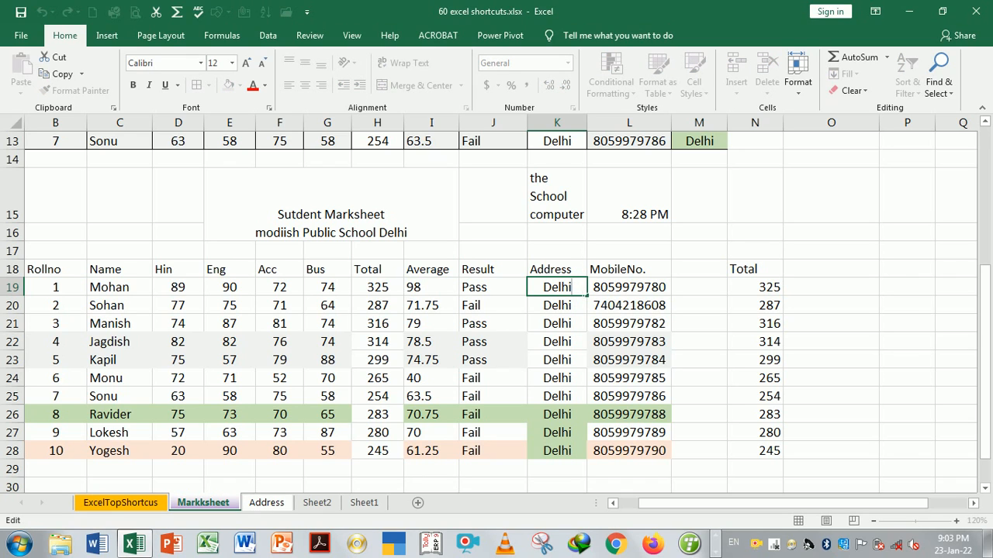
pyautogui.write('_City')
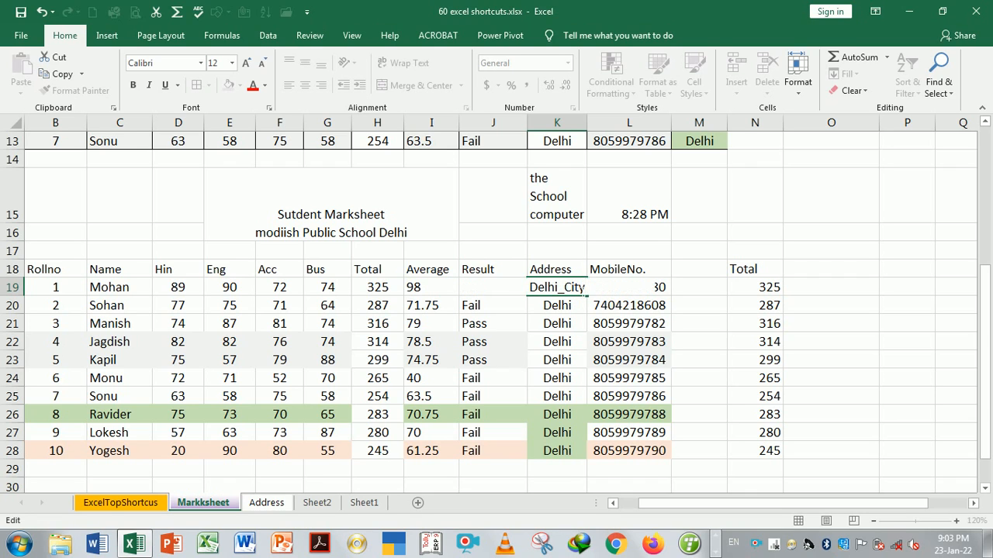
pyautogui.press('Return')
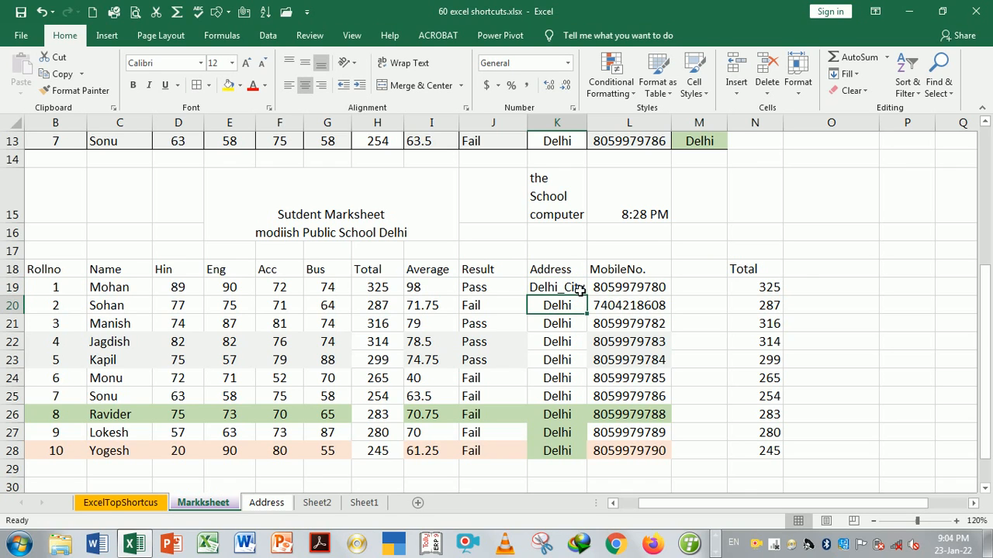
pyautogui.click(580, 289)
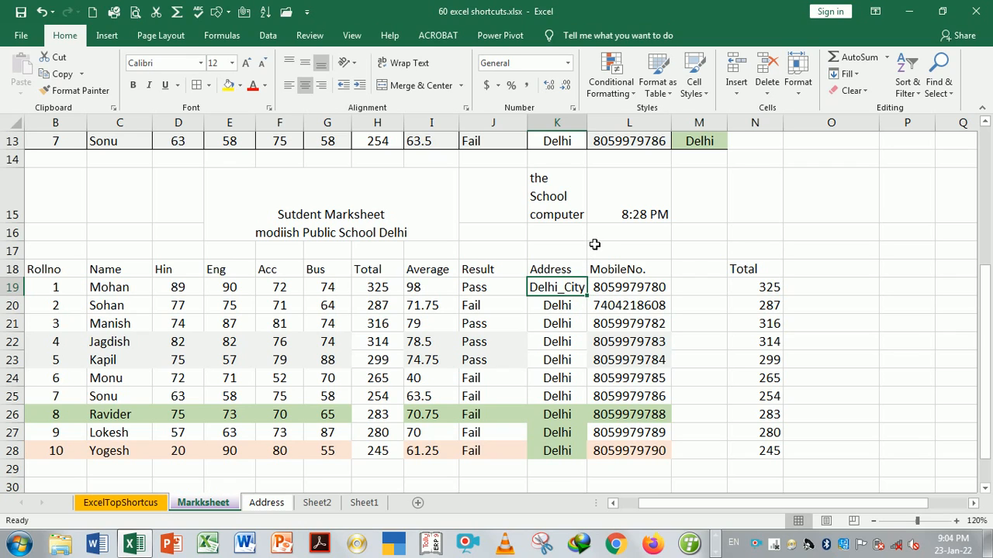
pyautogui.press('F2')
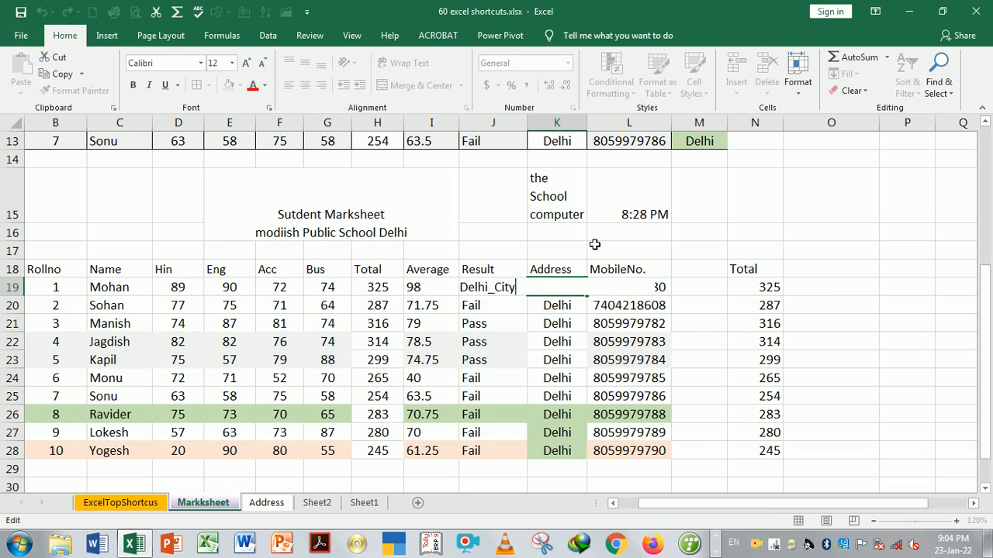
pyautogui.press('BackSpace')
pyautogui.press('BackSpace')
pyautogui.press('BackSpace')
pyautogui.press('BackSpace')
pyautogui.press('BackSpace')
pyautogui.press('Return')
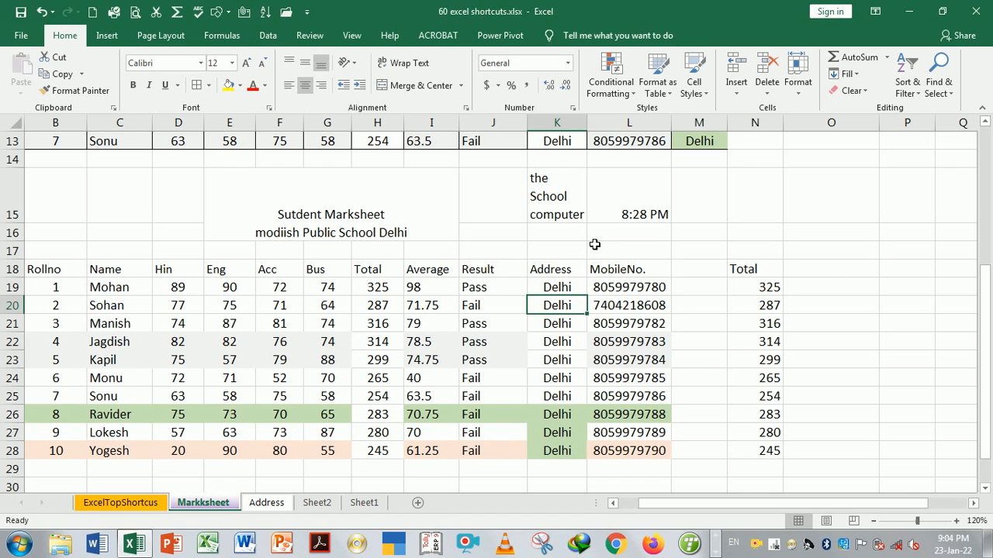
# Open and confirm the Delhi entries in K19, K20 and K21 unchanged, then switch to ExcelTopShortcus
pyautogui.press('Down')
pyautogui.press('Up')
pyautogui.press('Up')
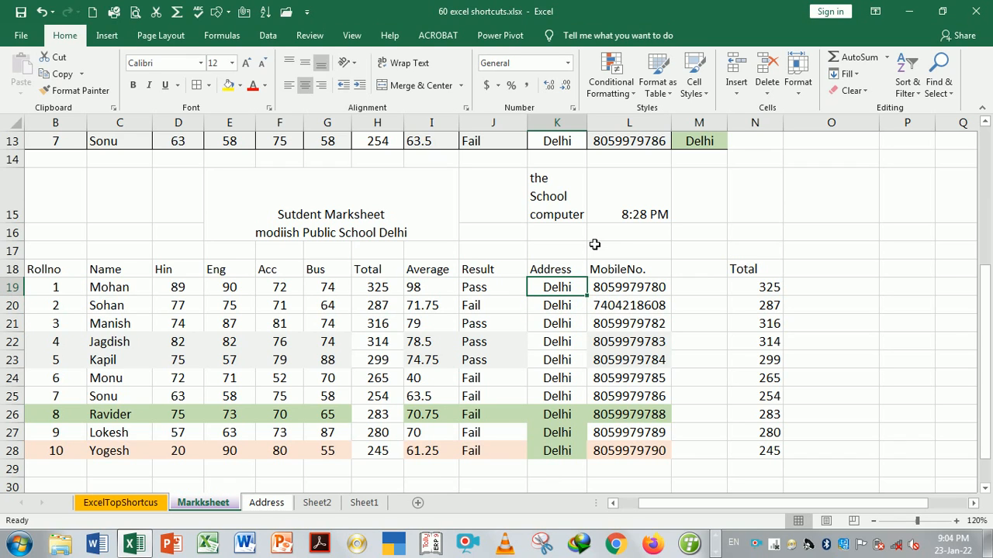
pyautogui.press('F2')
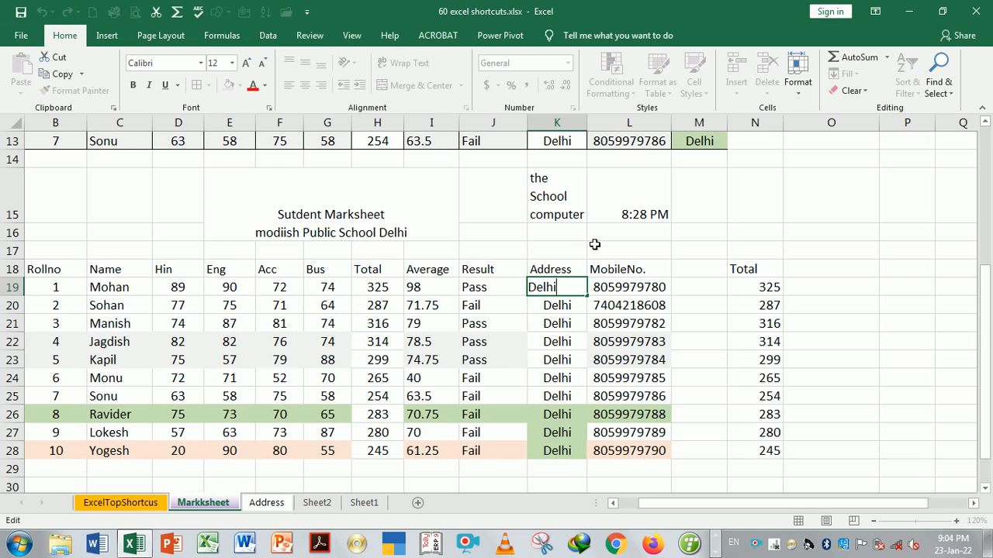
pyautogui.press('Return')
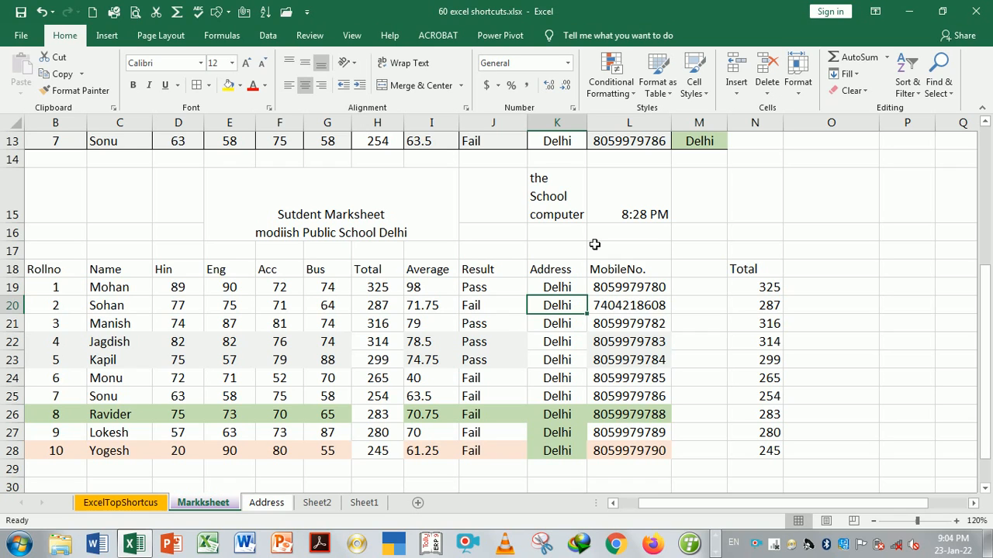
pyautogui.press('F2')
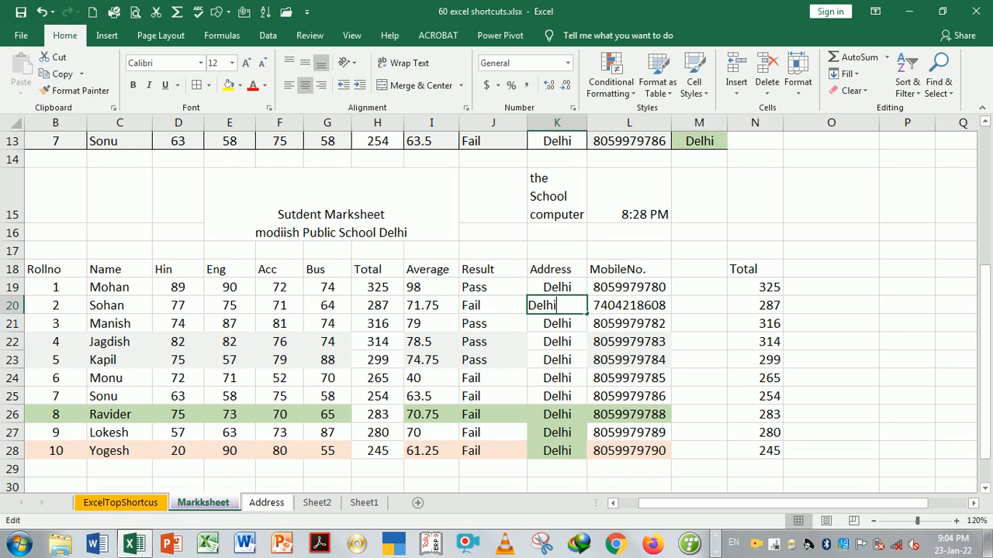
pyautogui.press('Return')
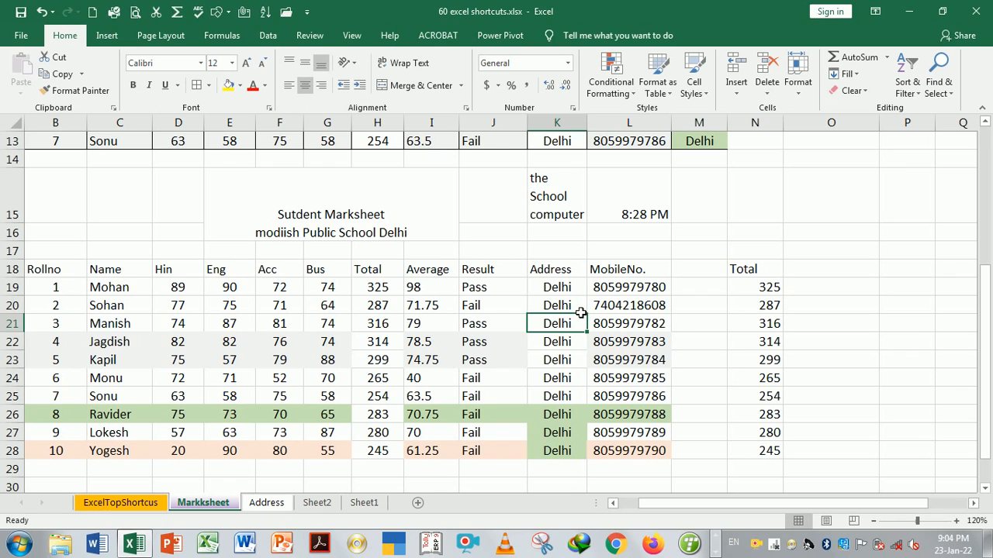
pyautogui.press('F2')
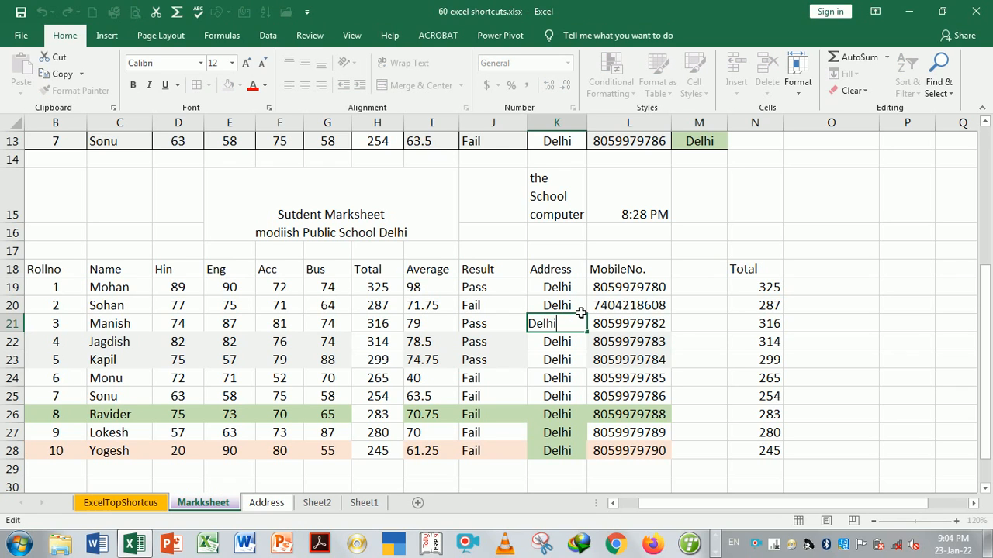
pyautogui.press('Return')
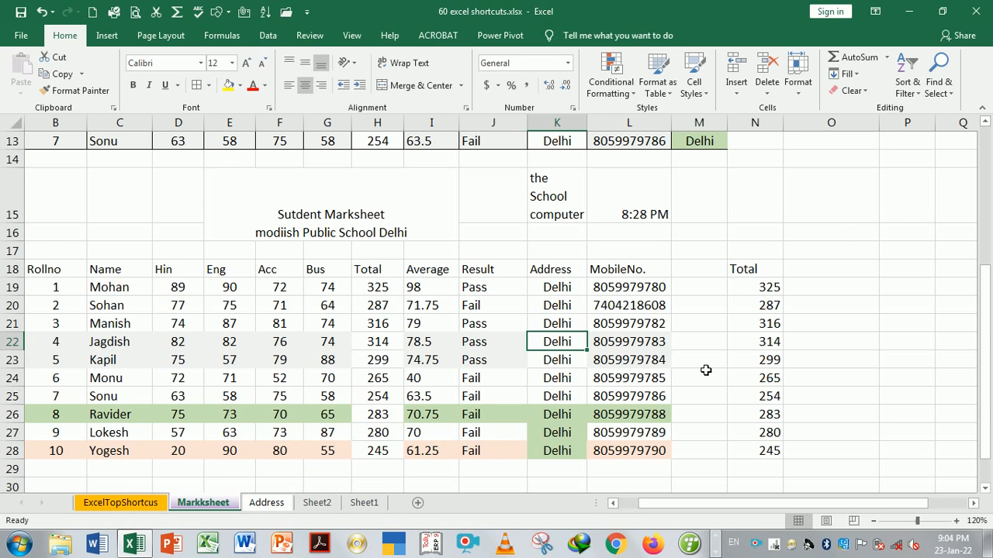
pyautogui.hotkey('ctrl', 'pageup')
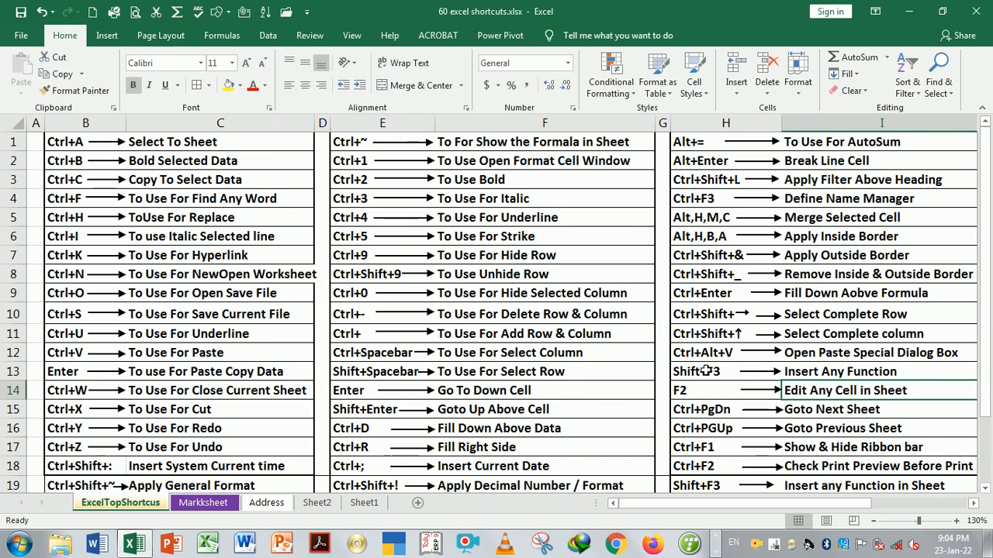
pyautogui.click(753, 423)
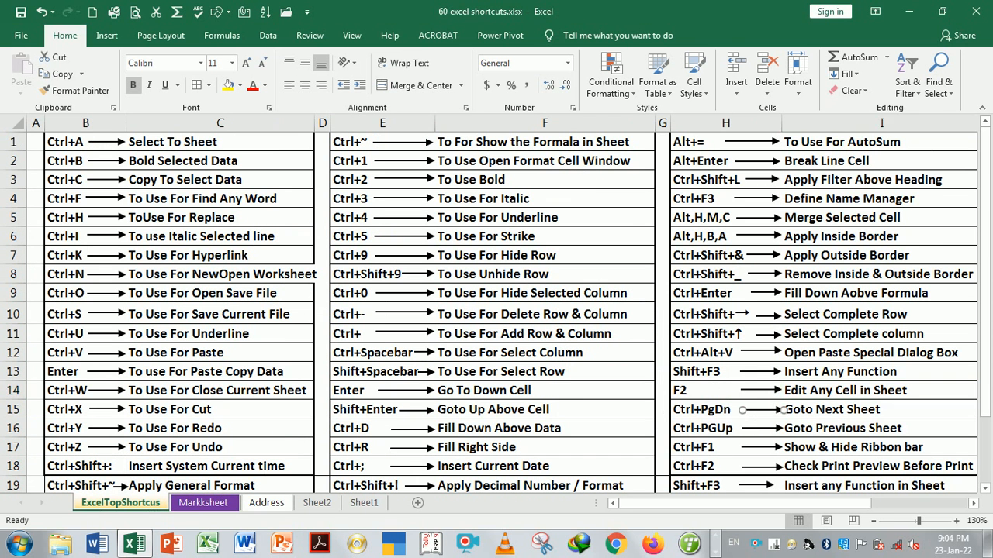
pyautogui.click(813, 416)
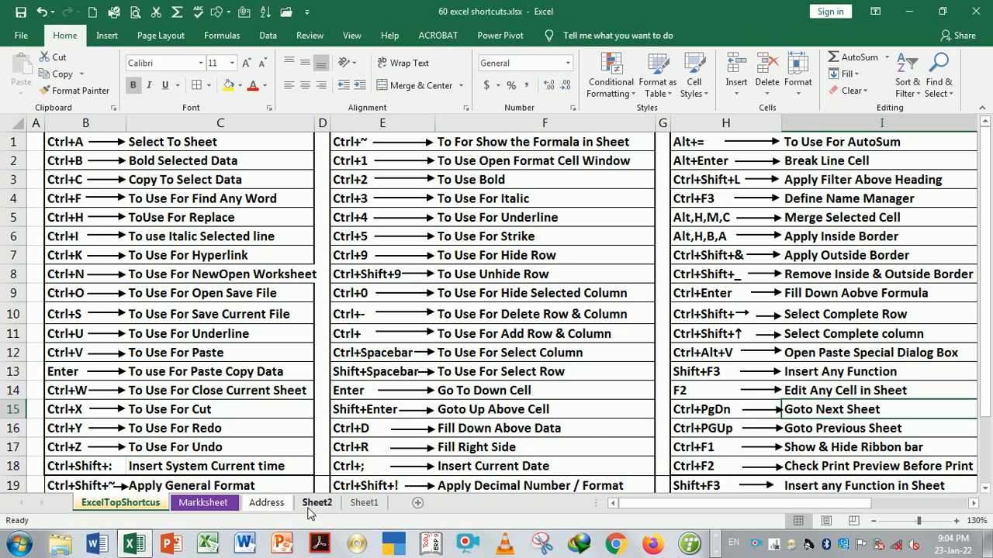
pyautogui.click(206, 506)
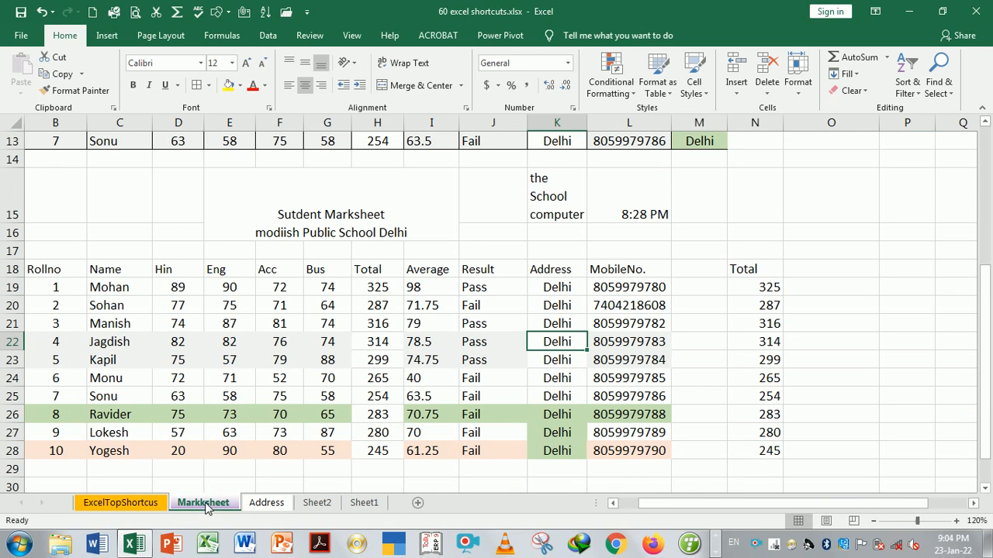
pyautogui.click(144, 505)
pyautogui.keyDown('ctrl'); pyautogui.scroll(1, 144, 505); pyautogui.keyUp('ctrl')
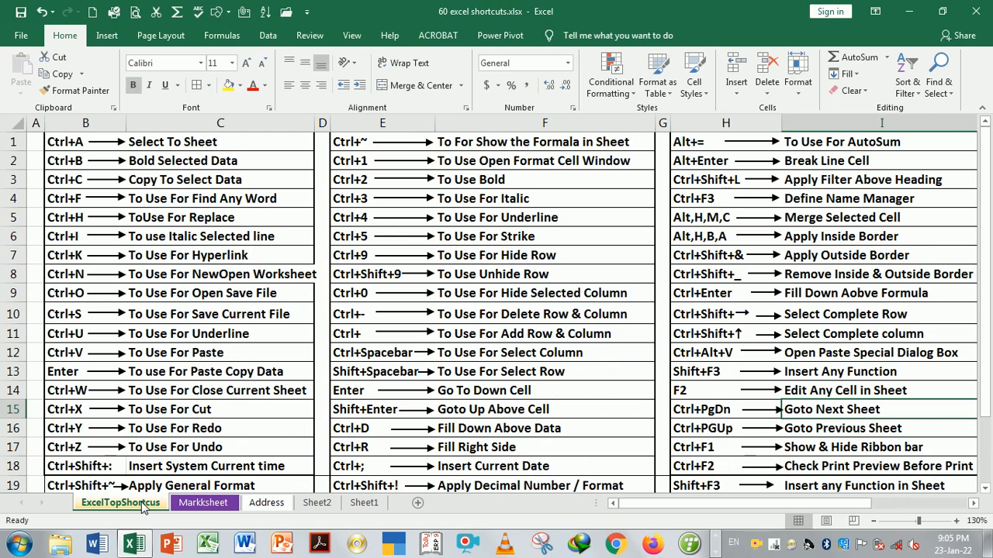
pyautogui.hotkey('ctrl', 'pagedown')
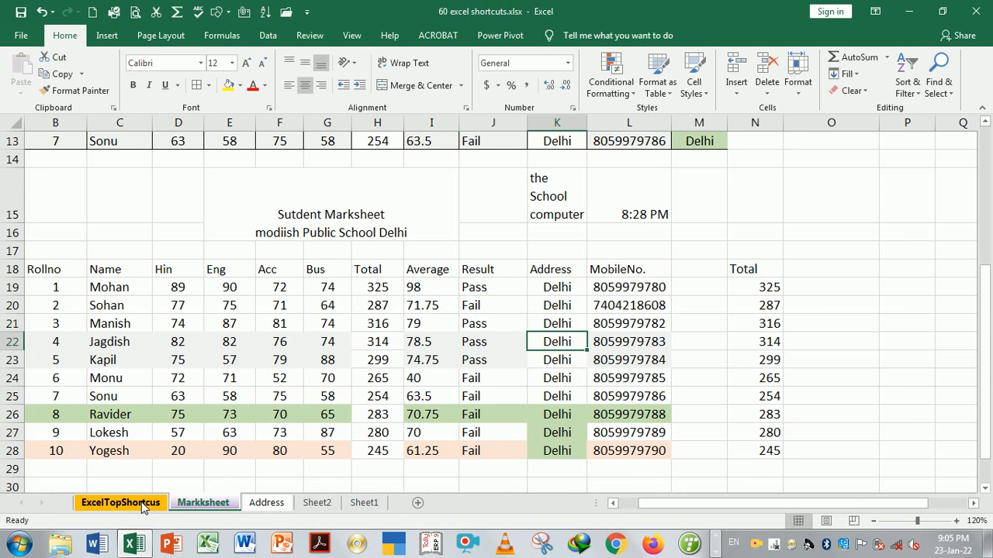
pyautogui.hotkey('ctrl', 'pagedown')
pyautogui.hotkey('ctrl', 'pagedown')
pyautogui.hotkey('ctrl', 'pagedown')
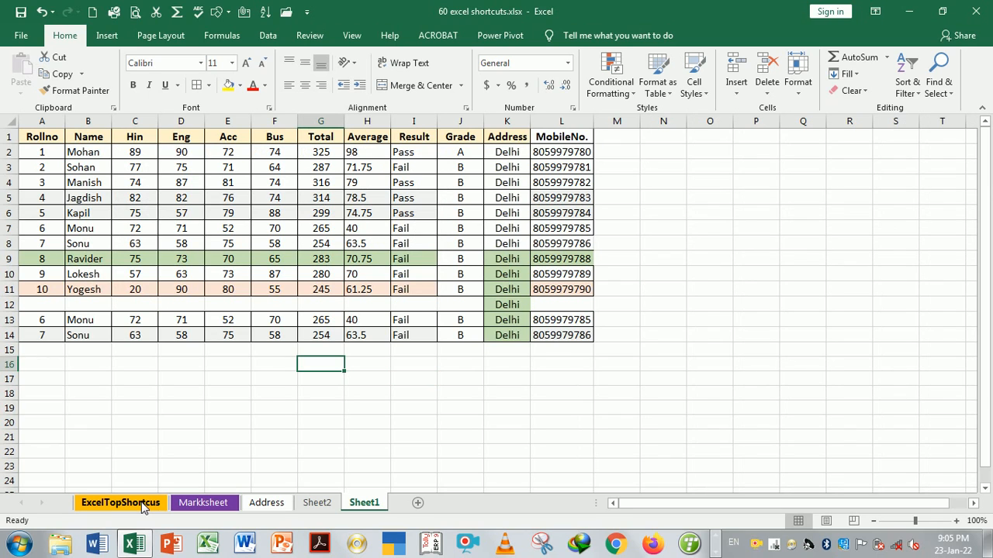
pyautogui.hotkey('ctrl', 'pageup')
pyautogui.hotkey('ctrl', 'pageup')
pyautogui.hotkey('ctrl', 'pageup')
pyautogui.hotkey('ctrl', 'pageup')
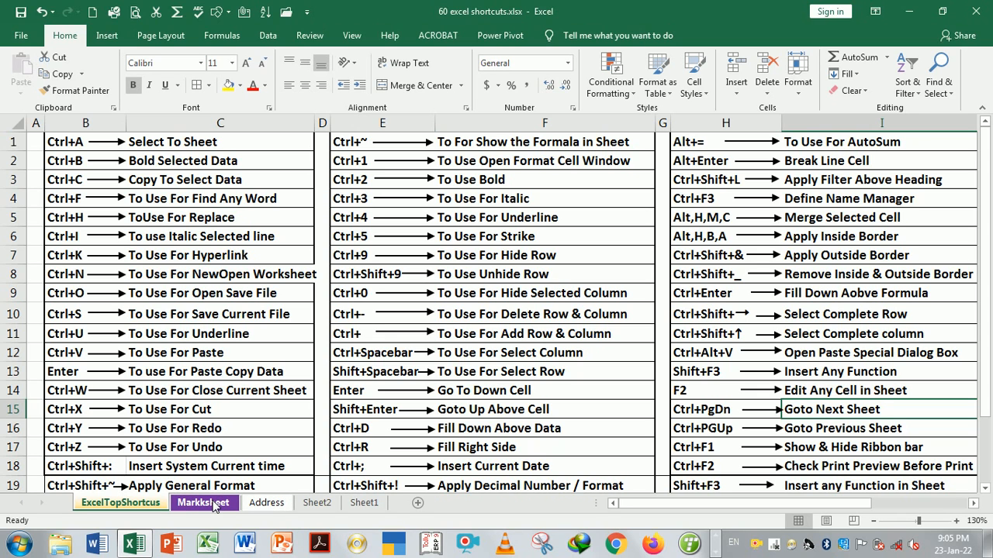
pyautogui.hotkey('ctrl', 'pagedown')
pyautogui.hotkey('ctrl', 'pagedown')
pyautogui.hotkey('ctrl', 'pagedown')
pyautogui.hotkey('ctrl', 'pagedown')
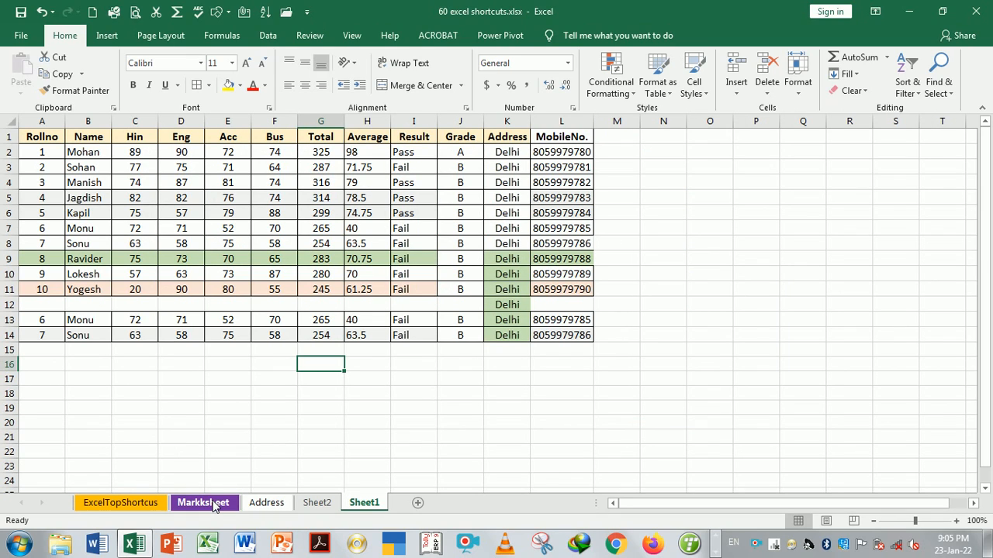
pyautogui.hotkey('ctrl', 'pageup')
pyautogui.hotkey('ctrl', 'pageup')
pyautogui.hotkey('ctrl', 'pageup')
pyautogui.hotkey('ctrl', 'pageup')
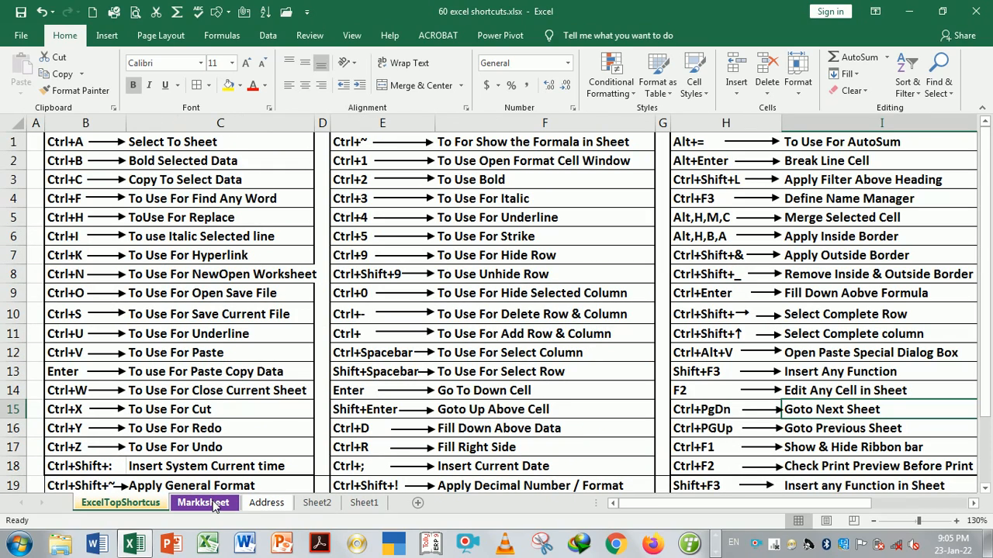
pyautogui.press('Down')
pyautogui.press('Down')
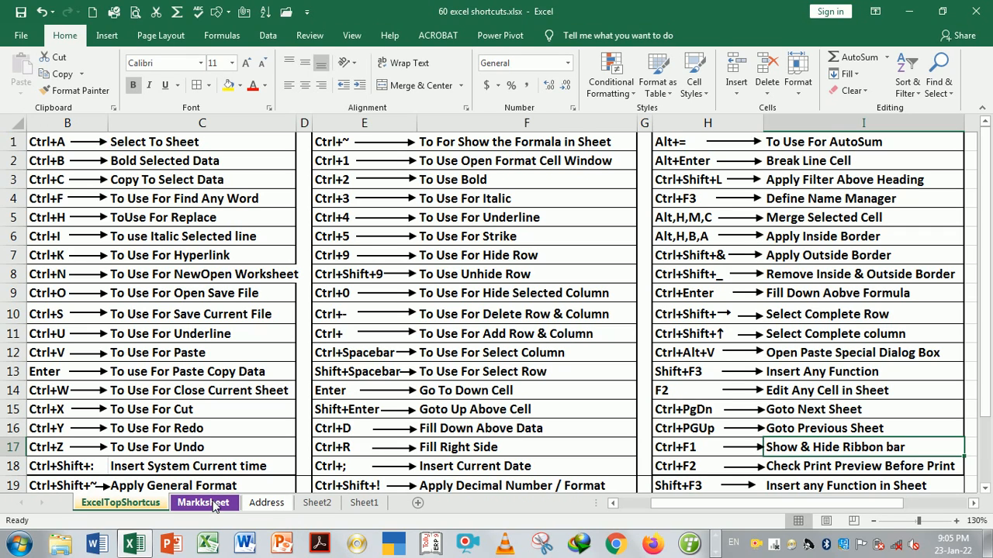
pyautogui.hotkey('ctrl', 'F1')
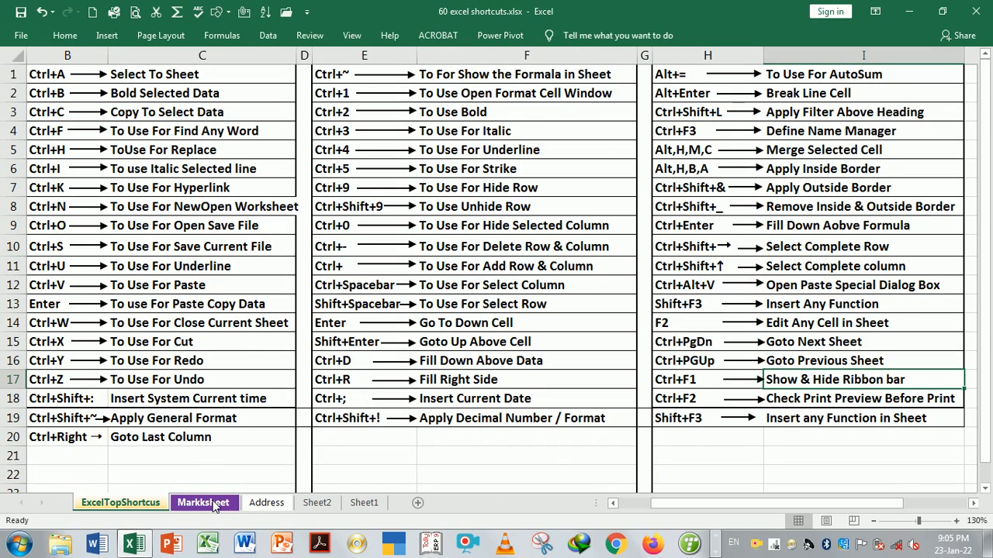
pyautogui.hotkey('ctrl', 'F1')
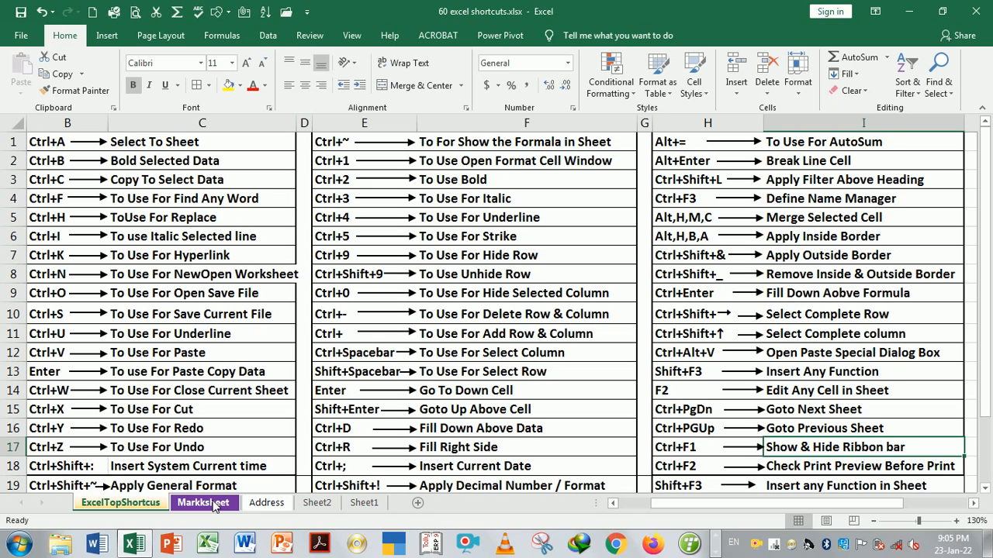
pyautogui.hotkey('ctrl', 'F2')
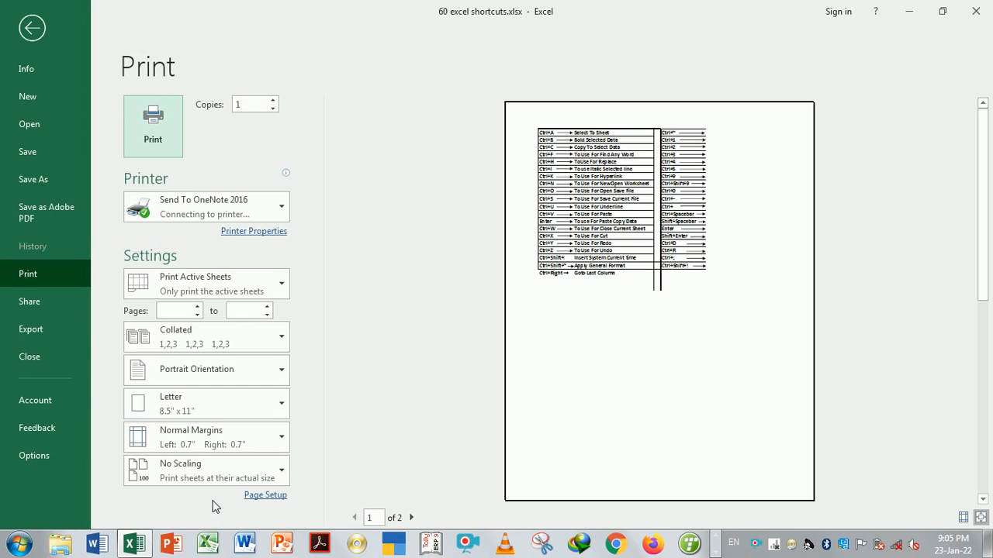
pyautogui.click(978, 519)
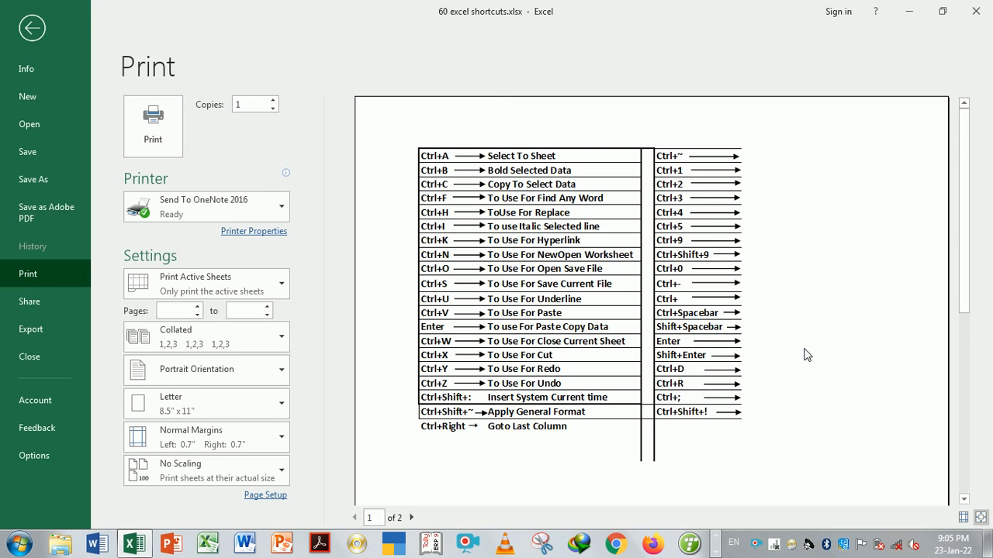
pyautogui.moveTo(964, 214)
pyautogui.mouseDown()
pyautogui.moveTo(963, 312)
pyautogui.moveTo(968, 220)
pyautogui.mouseUp()
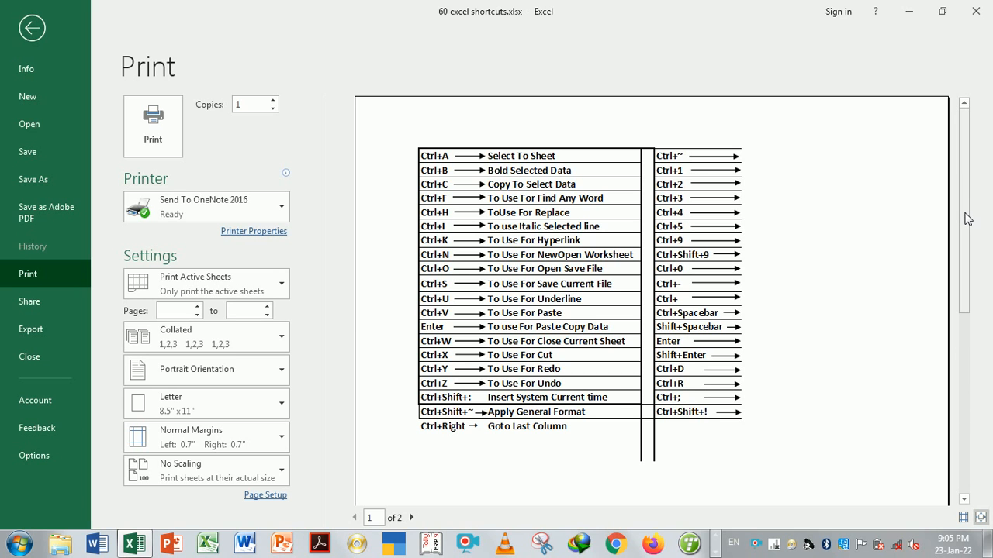
pyautogui.press('Escape')
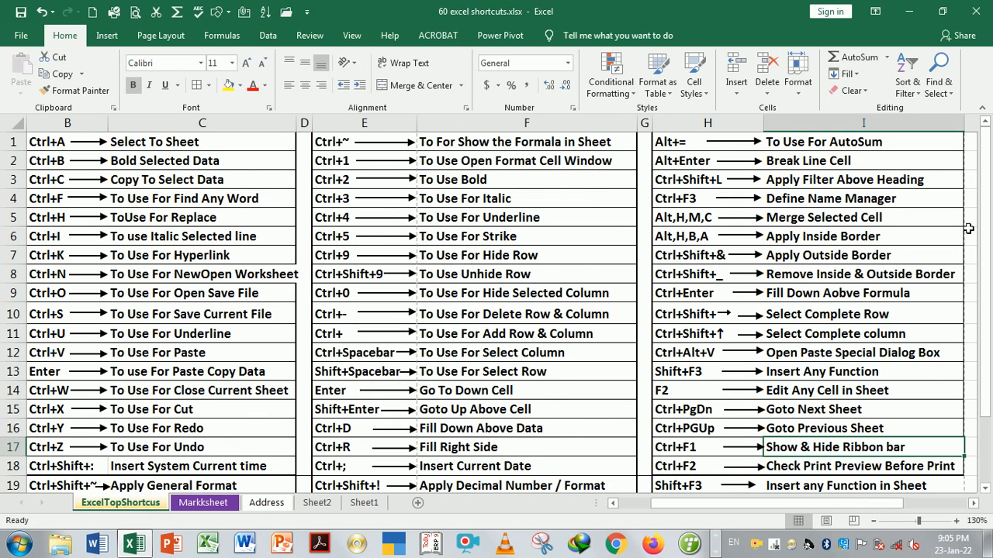
pyautogui.click(857, 428)
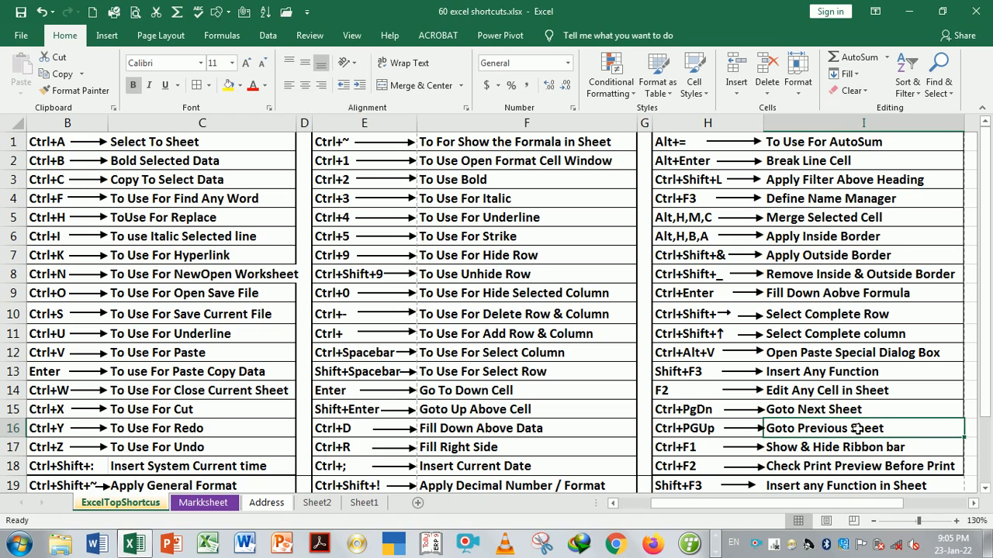
pyautogui.press('Down')
pyautogui.press('Down')
pyautogui.press('Down')
pyautogui.press('Down')
pyautogui.press('Up')
pyautogui.press('Up')
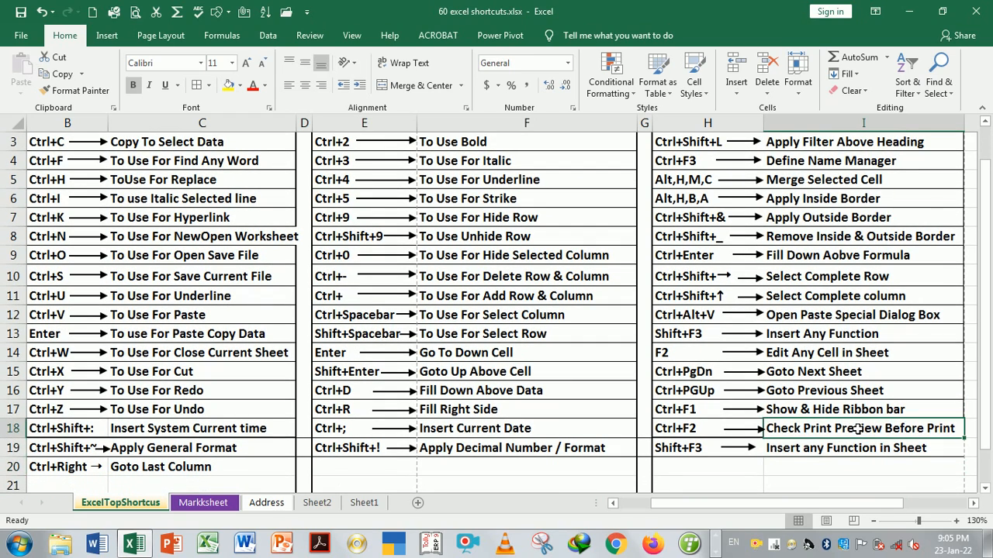
pyautogui.press('Down')
pyautogui.press('Down')
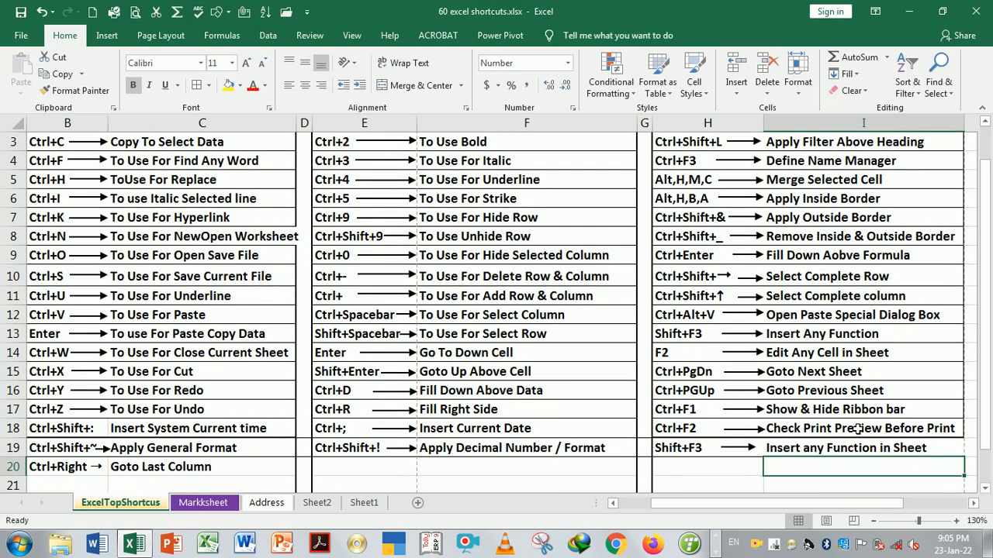
pyautogui.press('Up')
pyautogui.press('Up')
pyautogui.press('Up')
pyautogui.press('Up')
pyautogui.press('Up')
pyautogui.press('Up')
pyautogui.press('Up')
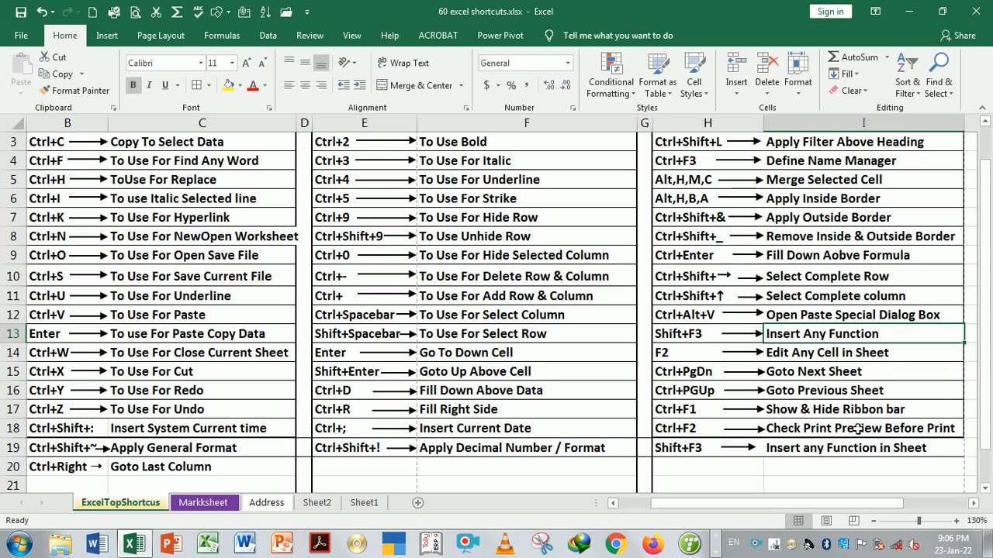
pyautogui.press('Down')
pyautogui.press('Down')
pyautogui.press('Down')
pyautogui.press('Down')
pyautogui.press('Down')
pyautogui.press('Down')
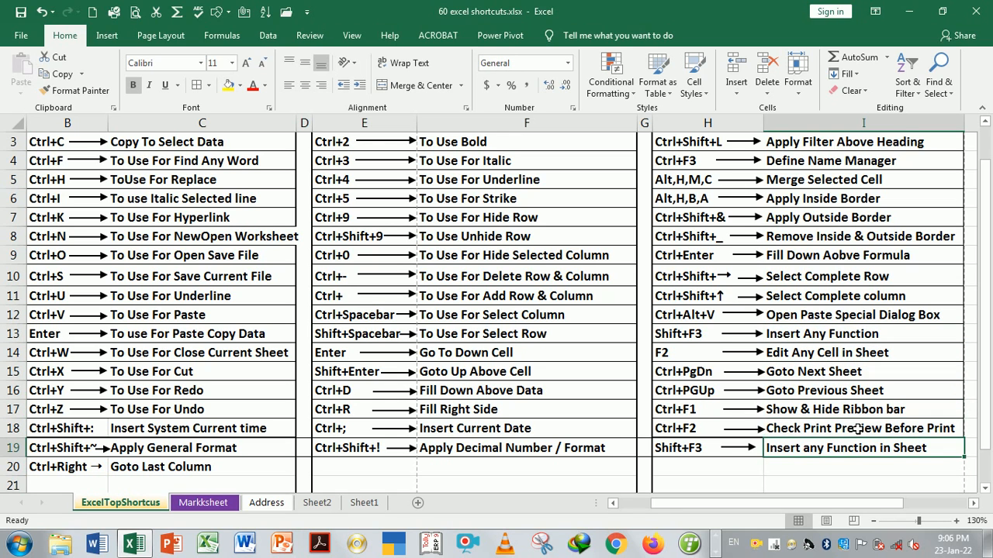
pyautogui.press('Up')
pyautogui.press('Up')
pyautogui.press('Up')
pyautogui.press('Up')
pyautogui.press('Up')
pyautogui.press('Up')
pyautogui.press('Up')
pyautogui.press('Up')
pyautogui.press('Up')
pyautogui.press('Up')
pyautogui.press('Up')
pyautogui.press('Up')
pyautogui.press('Up')
pyautogui.press('Up')
pyautogui.press('Up')
pyautogui.press('Up')
pyautogui.press('Up')
pyautogui.press('Up')
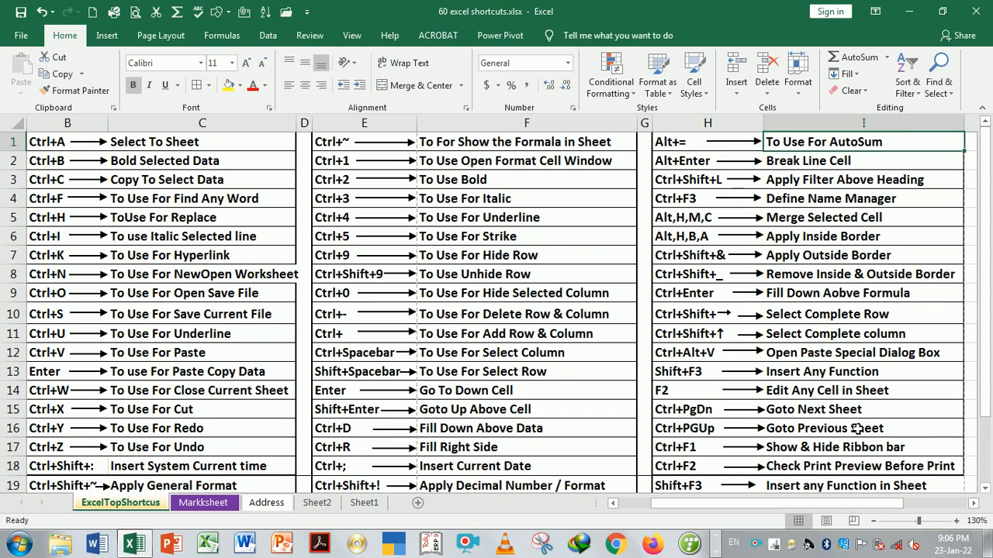
pyautogui.press('Left')
pyautogui.press('Left')
pyautogui.press('Left')
pyautogui.press('Left')
pyautogui.press('Left')
pyautogui.press('Left')
pyautogui.press('Left')
pyautogui.press('Left')
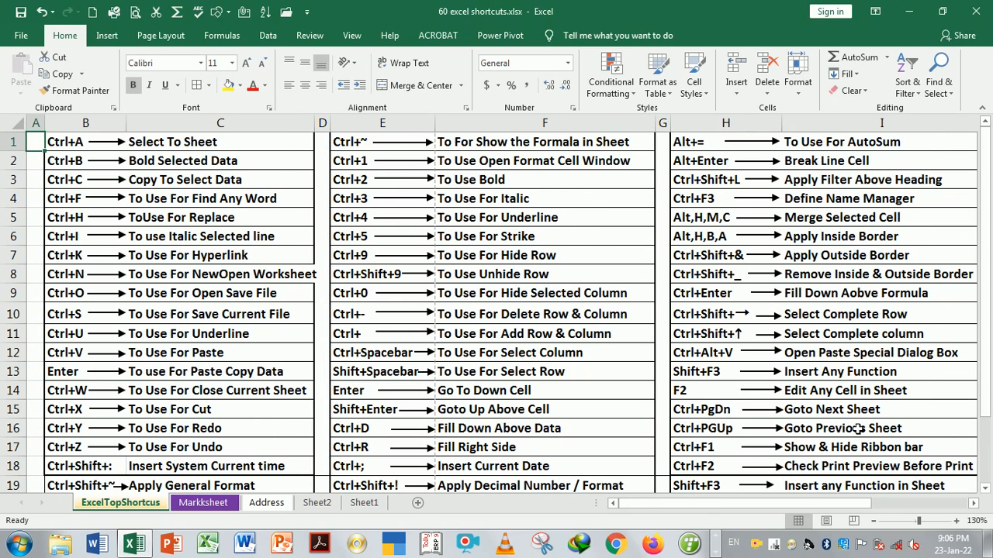
pyautogui.press('Right')
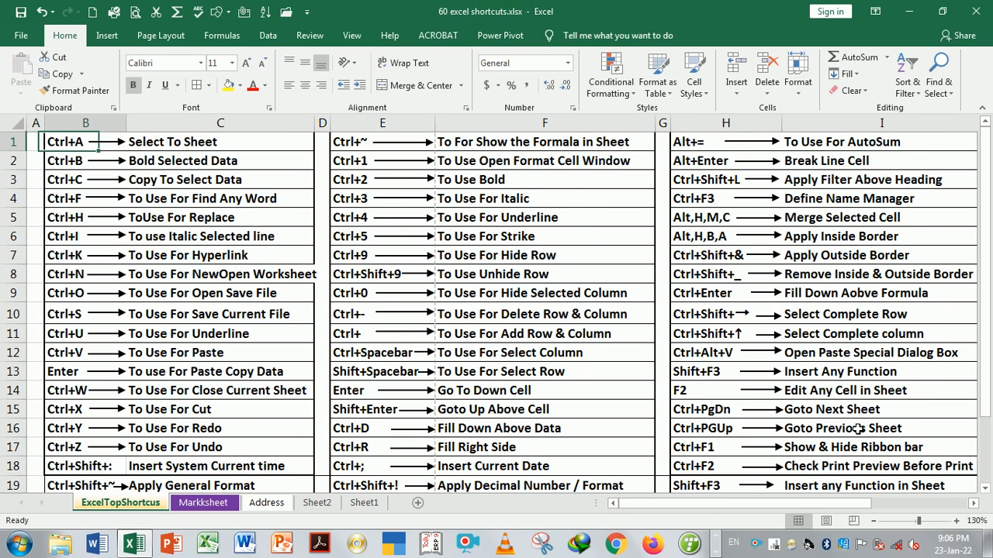